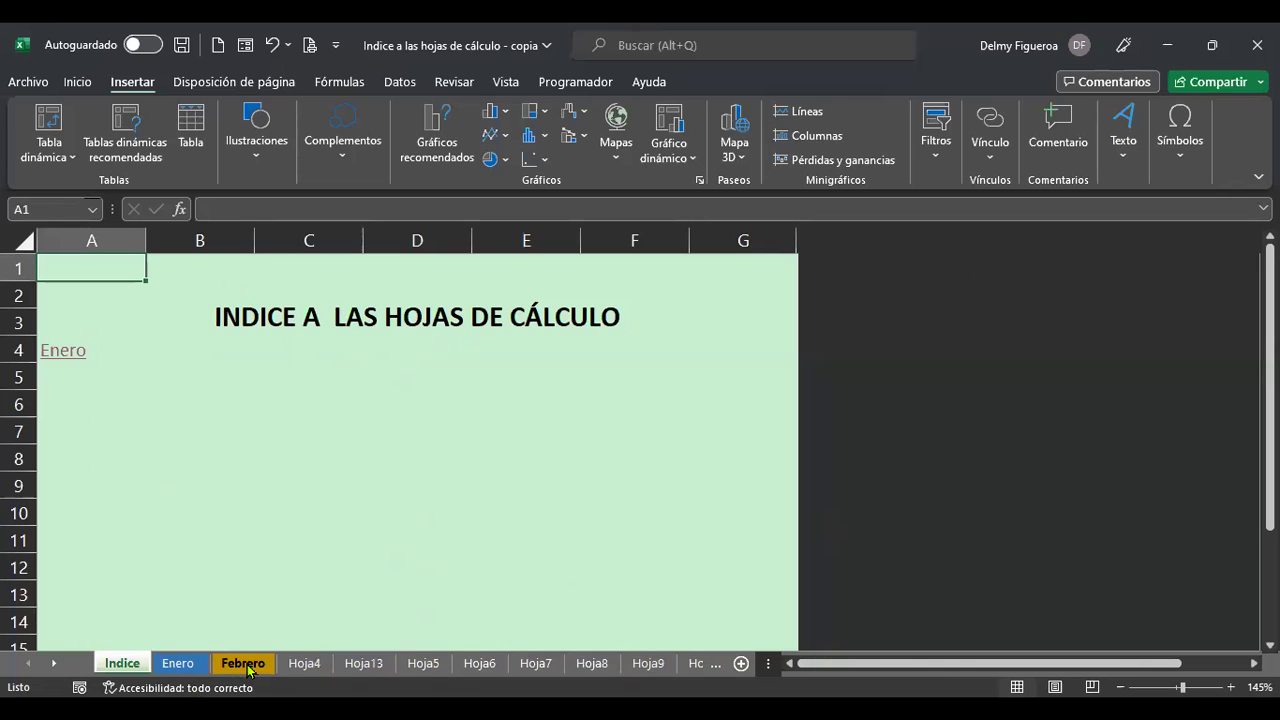
Fill the months from Febrero to Diciembre into A5:A15 by extending the Enero entry in A4 of the Indice sheet.
{"action": "left_click", "coordinate": [76, 370]}
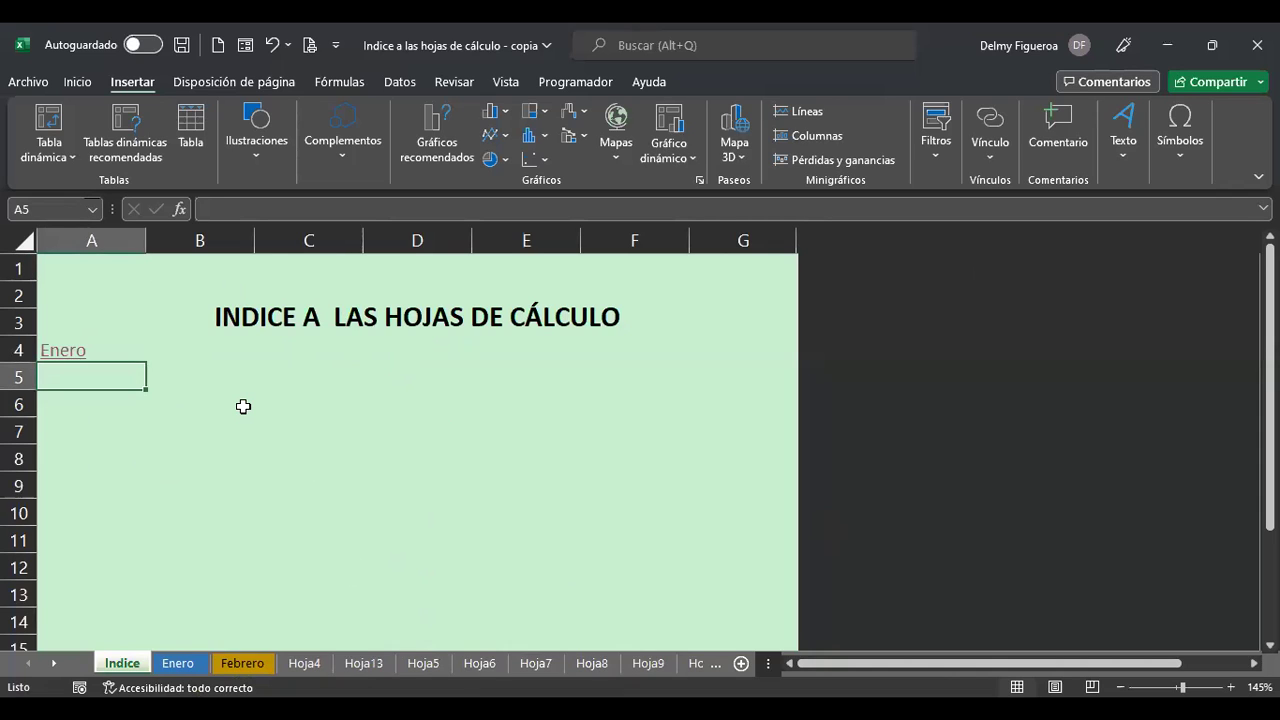
{"action": "left_click", "coordinate": [121, 343]}
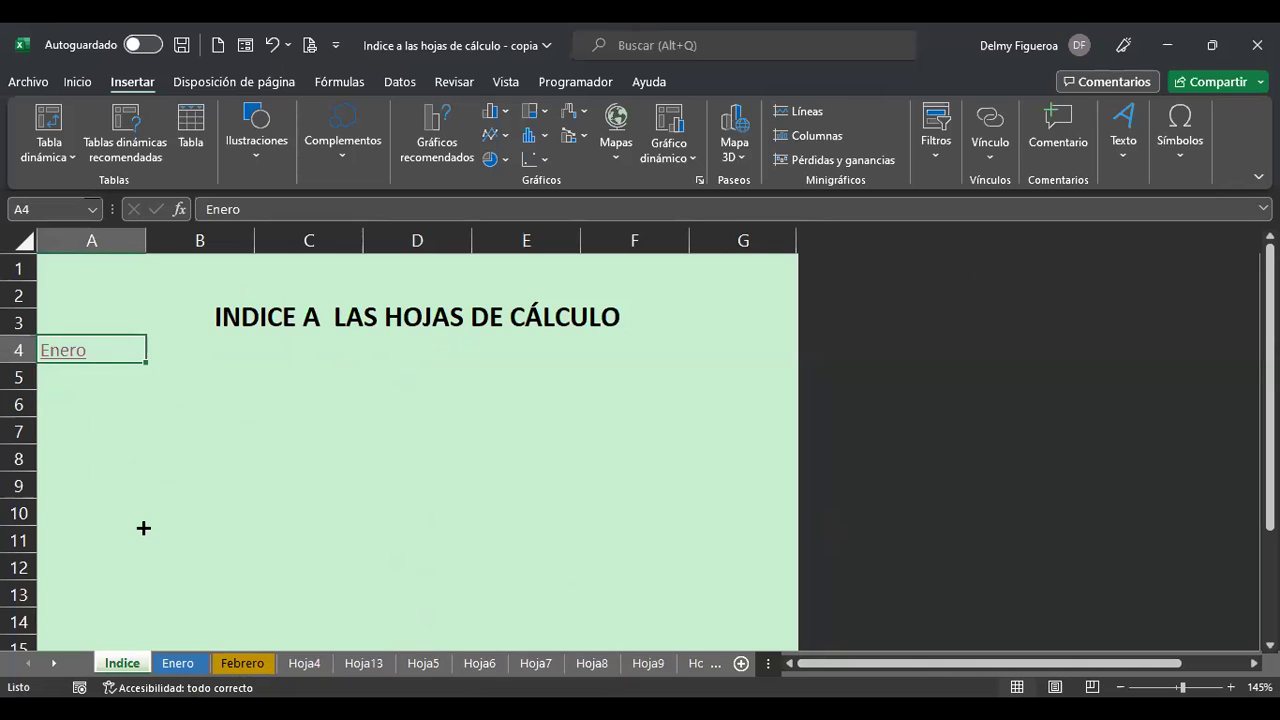
{"action": "left_click_drag", "start_coordinate": [143, 528], "coordinate": [185, 553]}
{"action": "scroll", "coordinate": [185, 553], "scroll_direction": "up", "scroll_amount": 2}
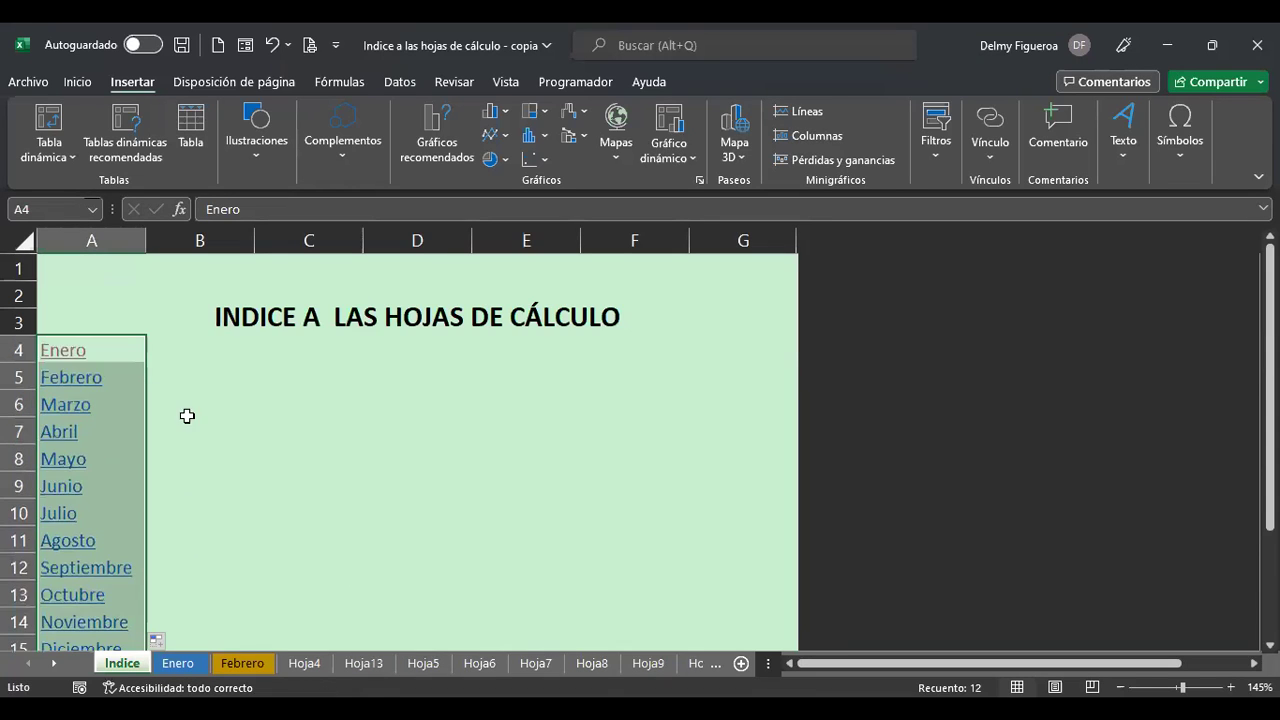
{"action": "left_click", "coordinate": [190, 358]}
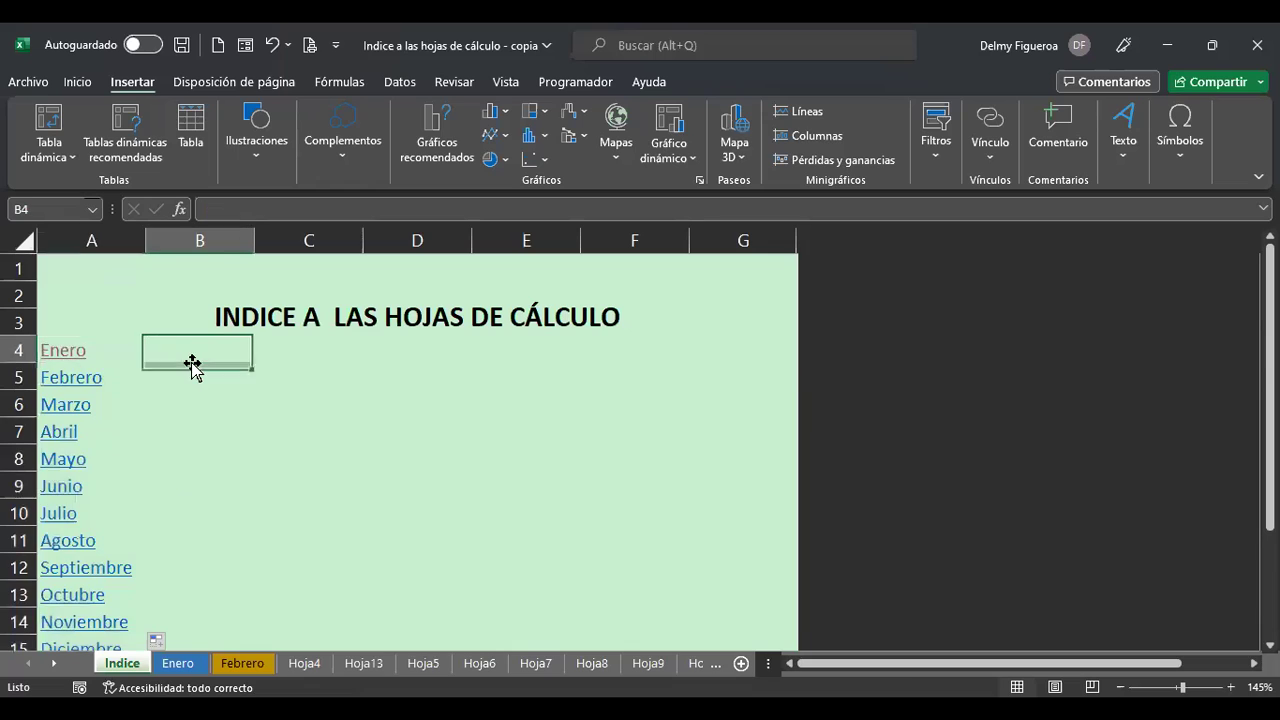
Test which sheet the Enero and Febrero links in the index lead to, returning to the Indice sheet each time.
{"action": "left_click", "coordinate": [77, 360]}
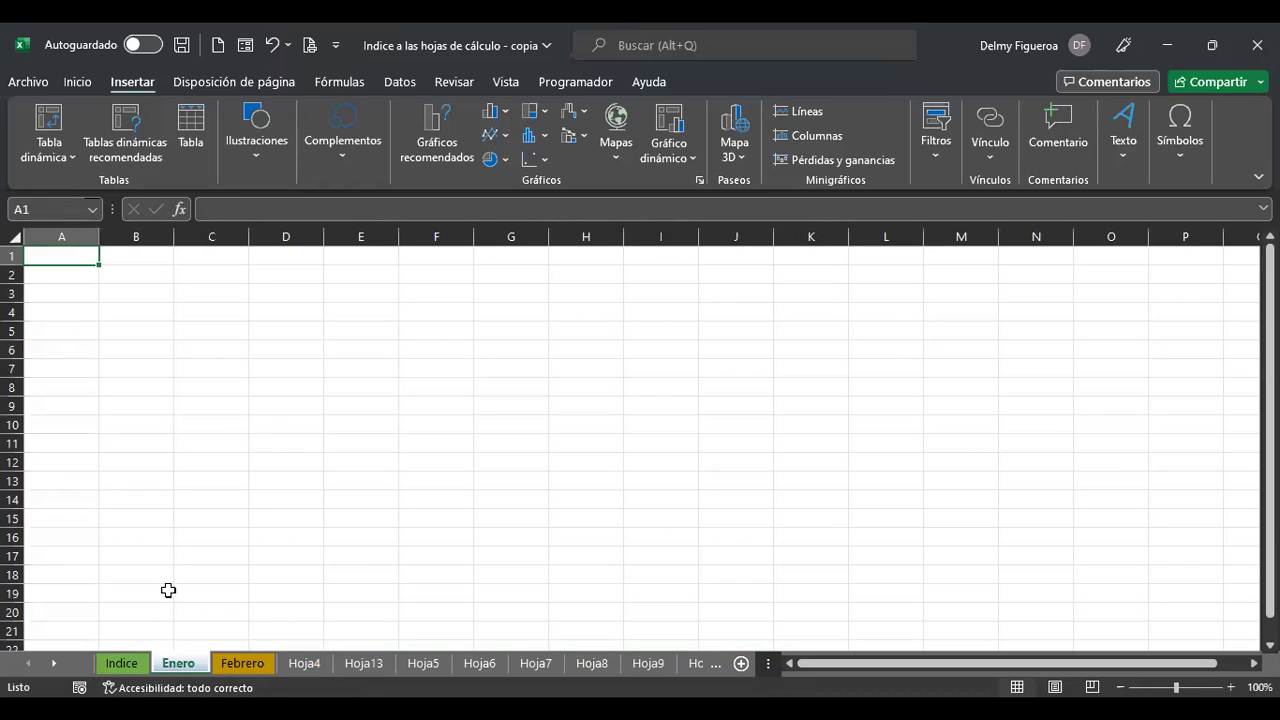
{"action": "left_click", "coordinate": [119, 666]}
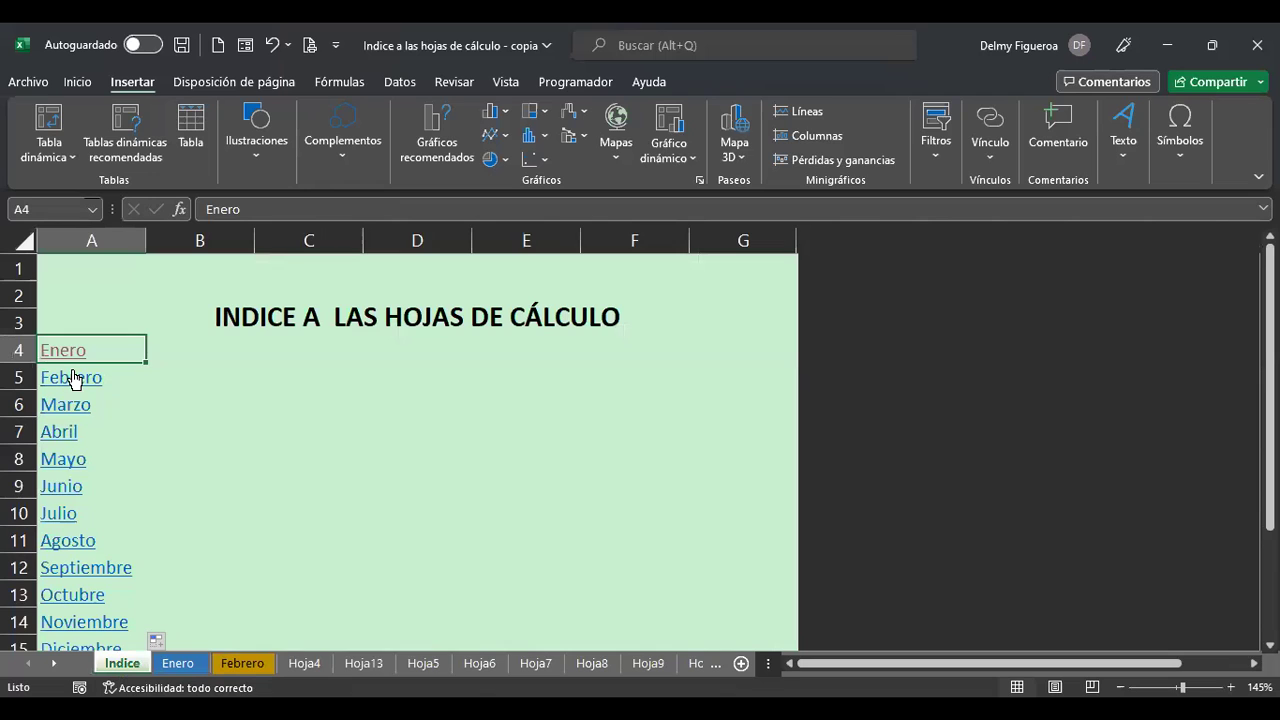
{"action": "left_click", "coordinate": [178, 663]}
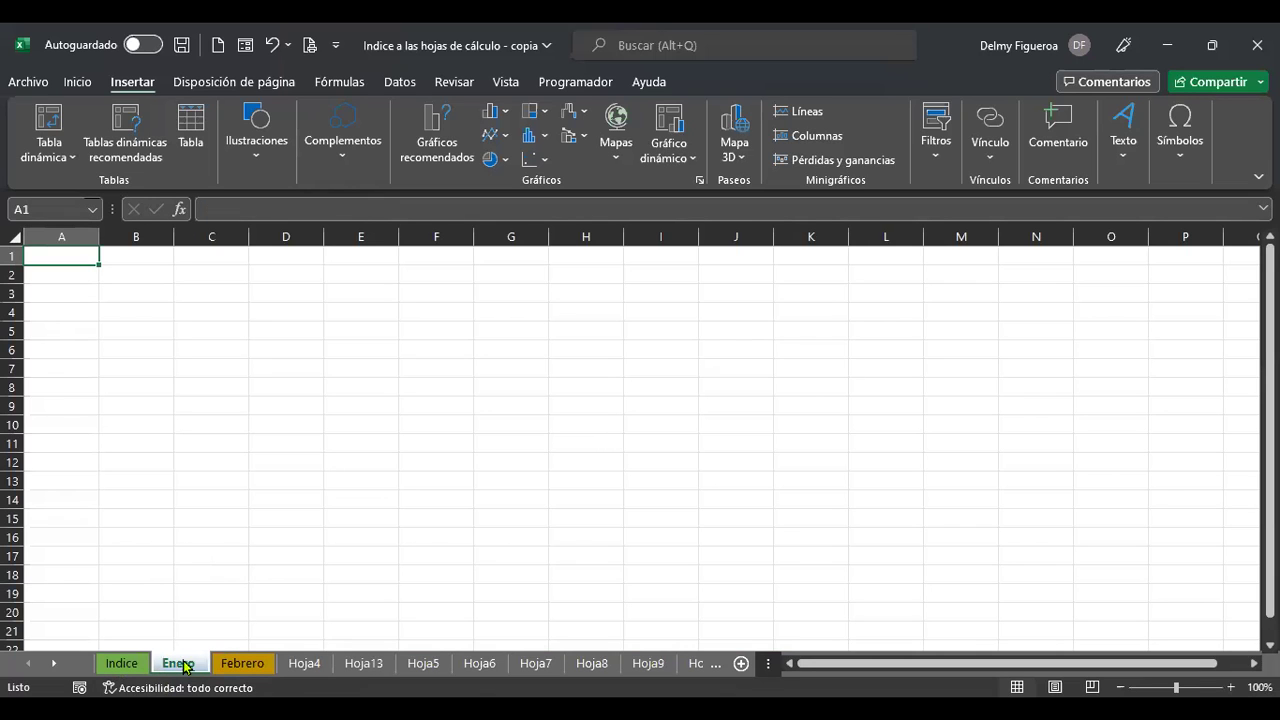
{"action": "left_click", "coordinate": [122, 665]}
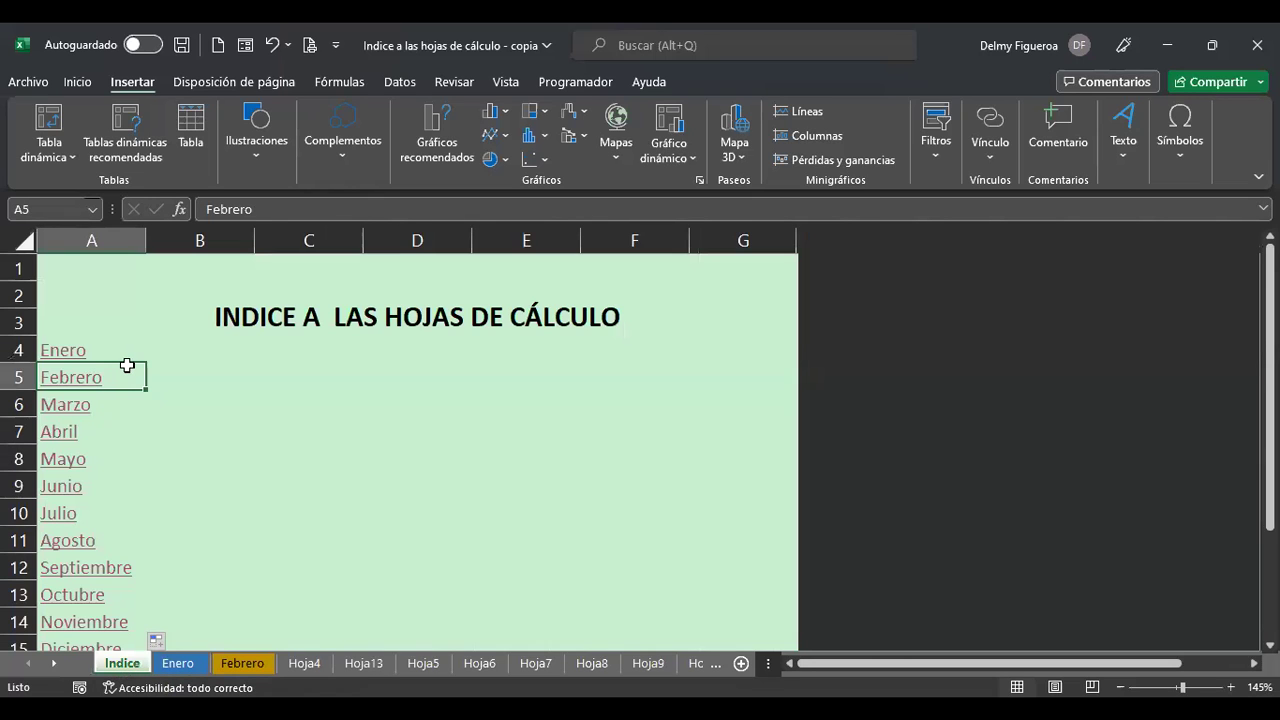
{"action": "scroll", "coordinate": [134, 452], "scroll_direction": "down", "scroll_amount": 2}
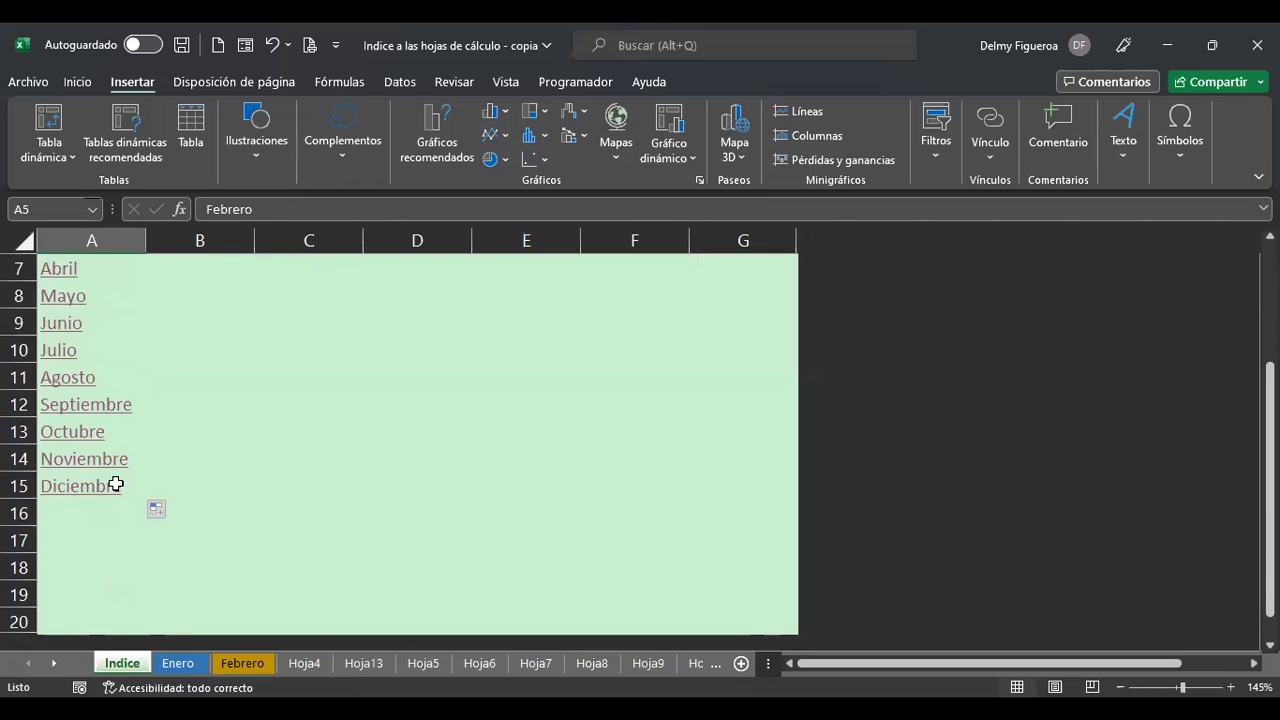
{"action": "left_click", "coordinate": [116, 484], "text": "shift"}
{"action": "right_click", "coordinate": [116, 484]}
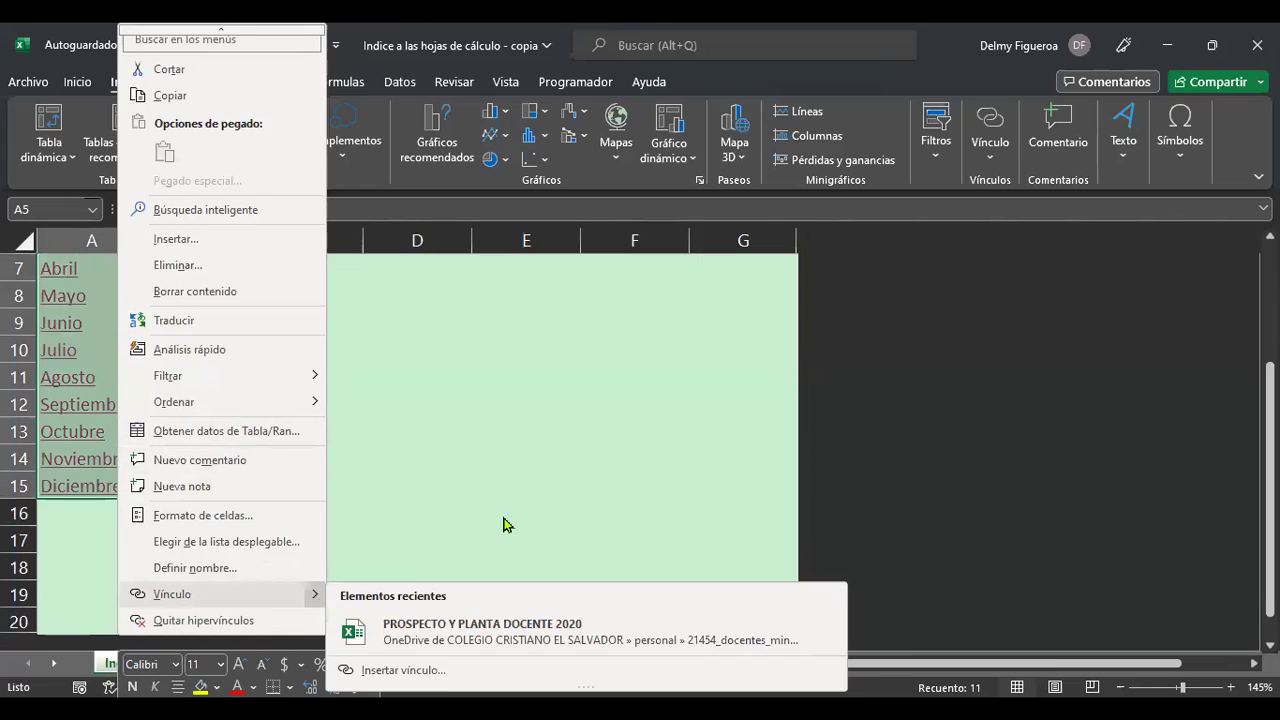
{"action": "left_click", "coordinate": [386, 449]}
{"action": "scroll", "coordinate": [370, 455], "scroll_direction": "up", "scroll_amount": 2}
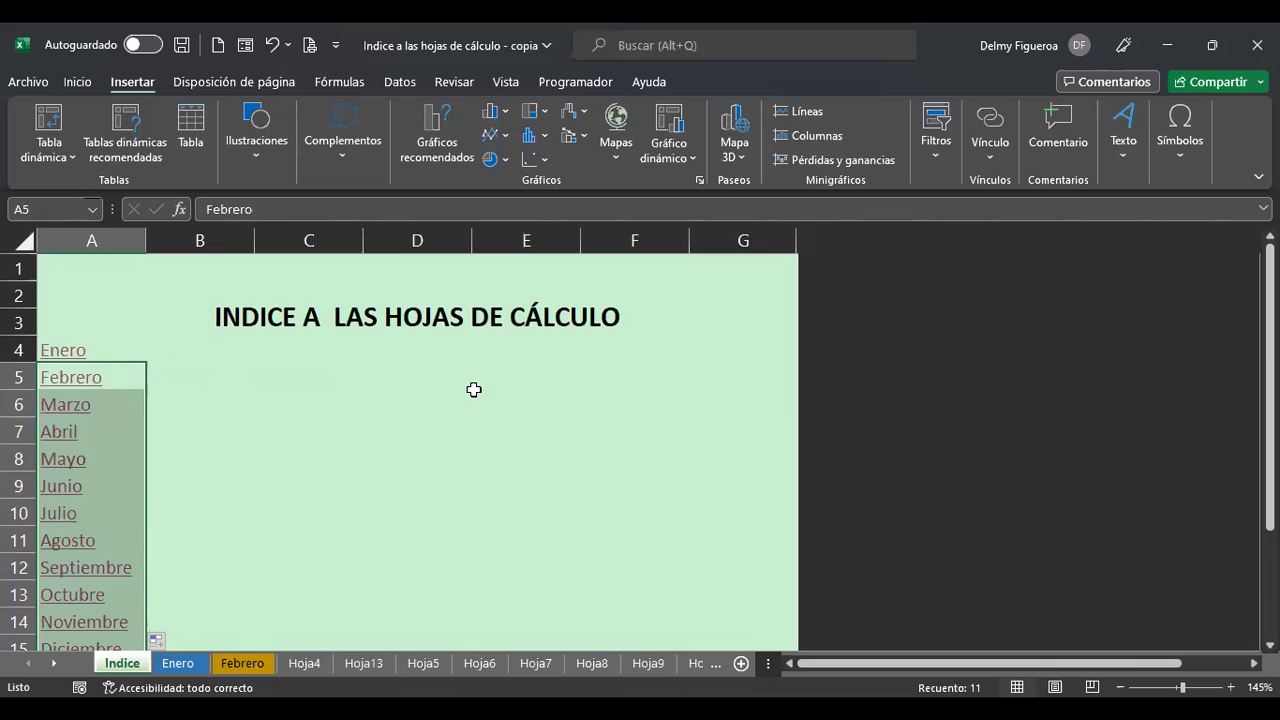
Remove the copied hyperlink from the Febrero entry in A5 of the index.
{"action": "right_click", "coordinate": [86, 378]}
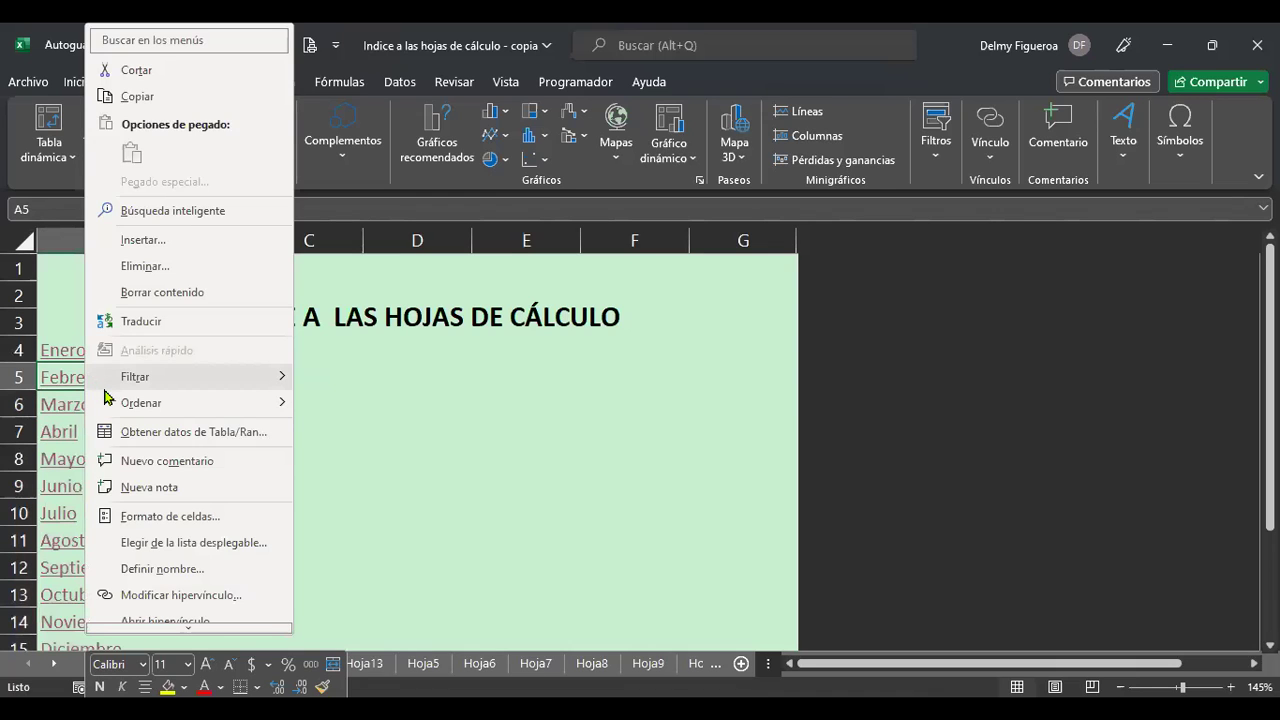
{"action": "scroll", "coordinate": [174, 440], "scroll_direction": "down", "scroll_amount": 1}
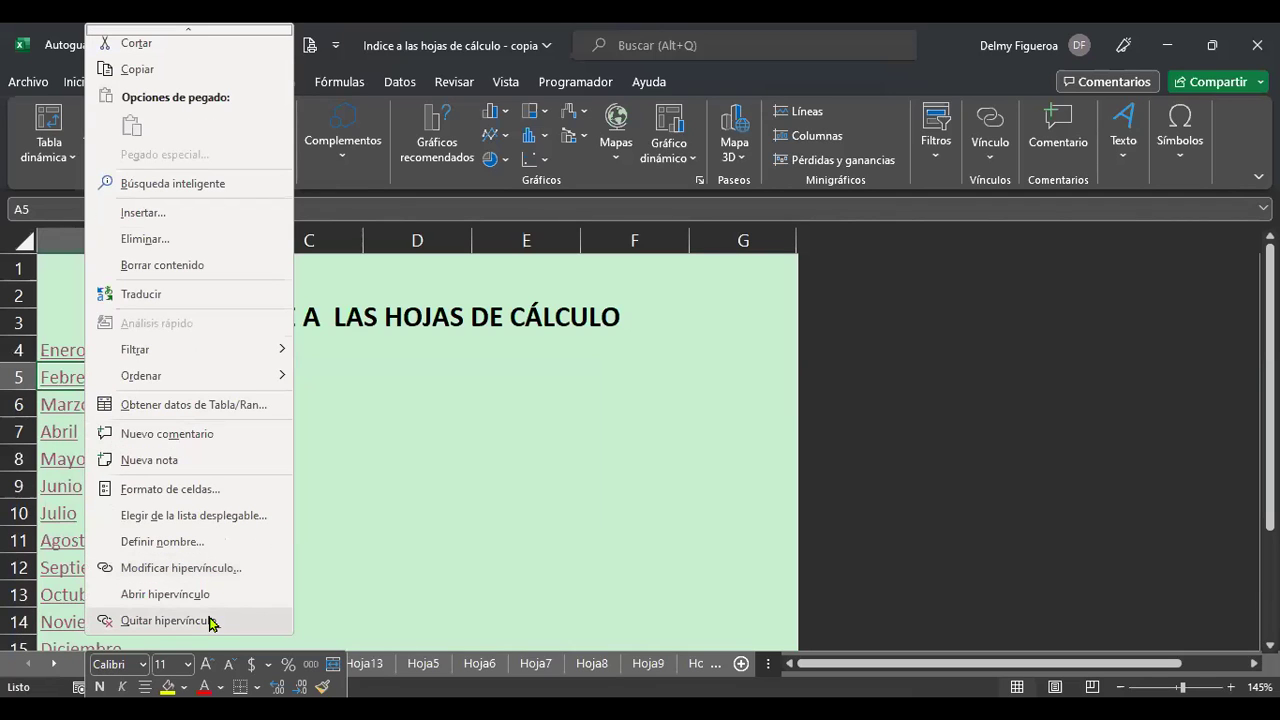
{"action": "left_click", "coordinate": [168, 621]}
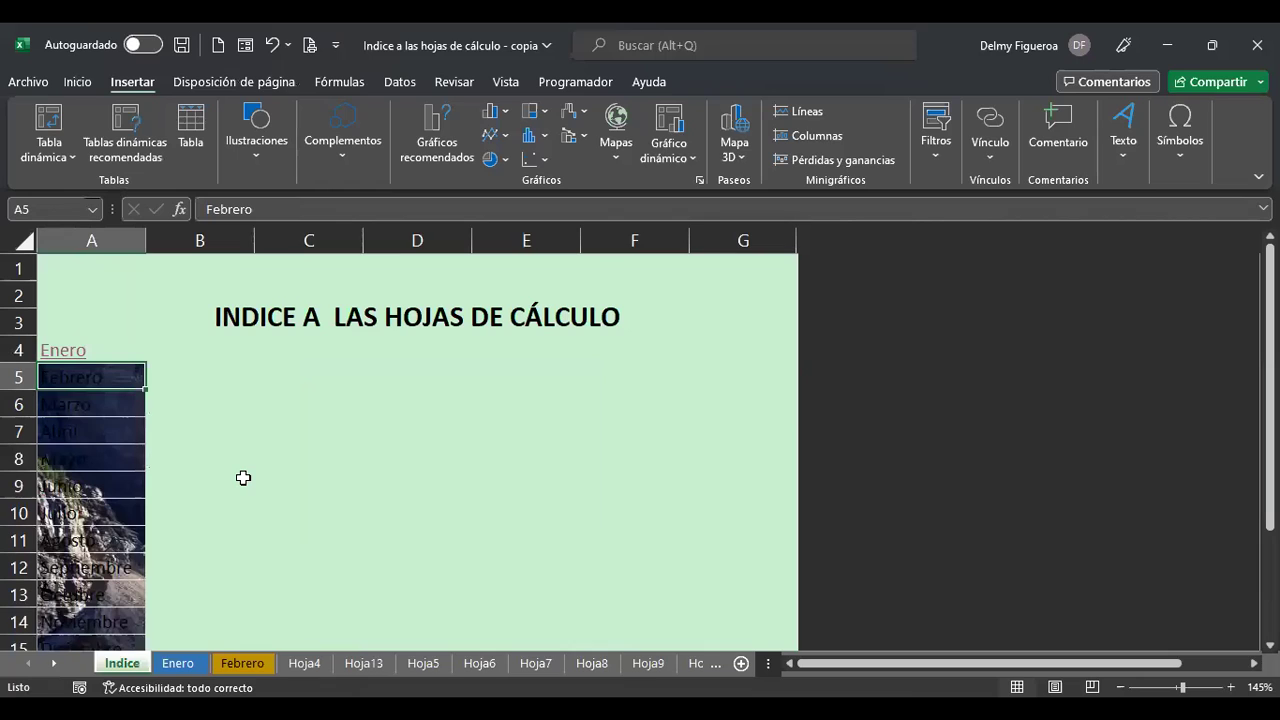
{"action": "left_click", "coordinate": [250, 467]}
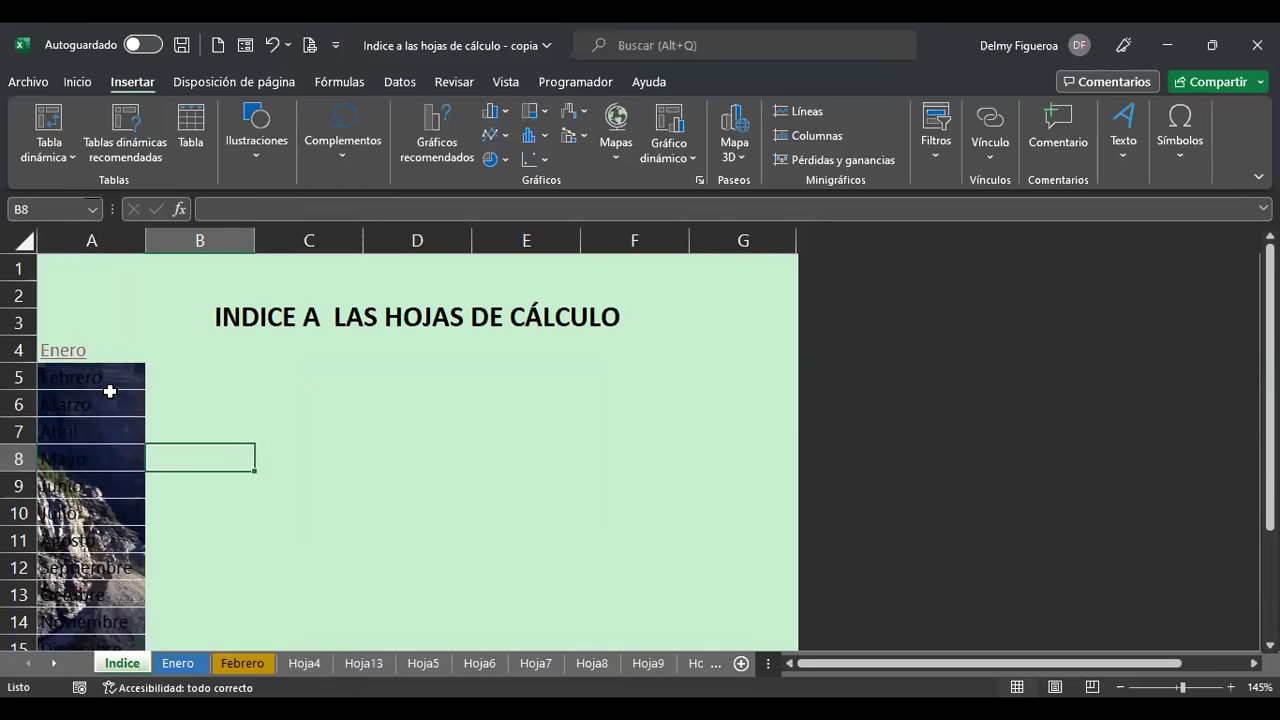
Copy the cell format of B5 onto the month names in A5:A15 with Format Painter.
{"action": "left_click", "coordinate": [166, 376]}
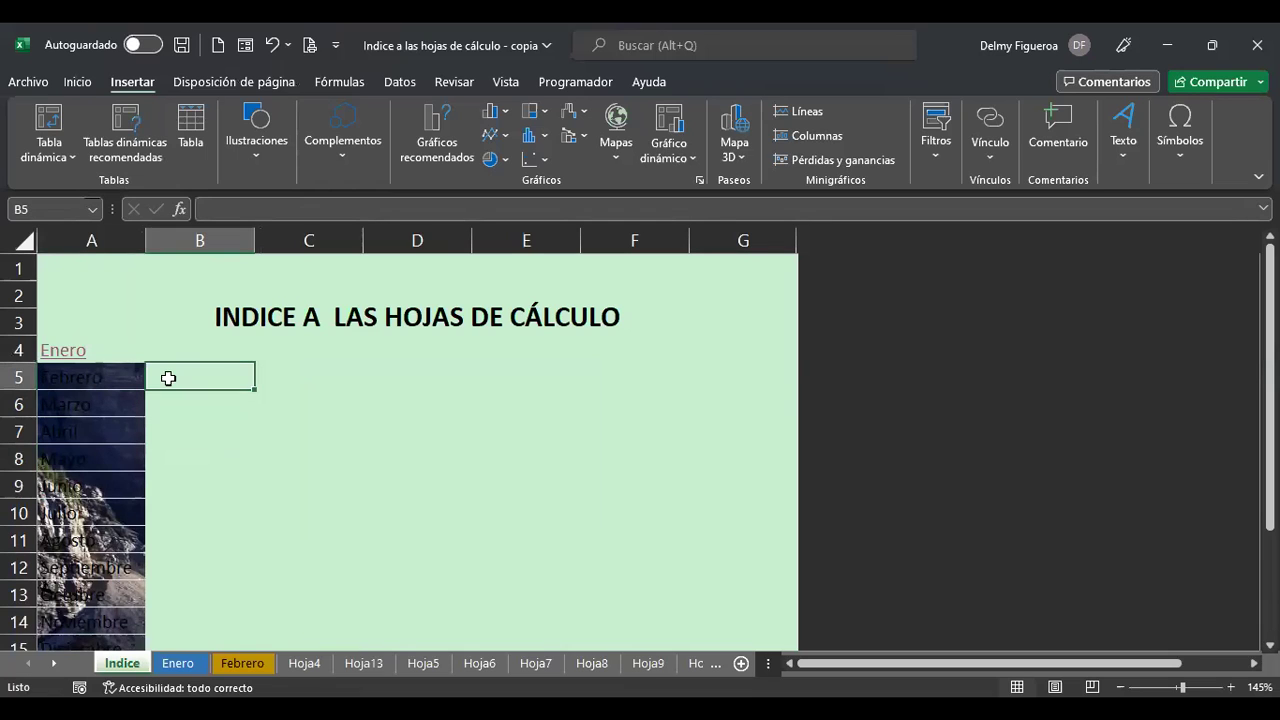
{"action": "left_click", "coordinate": [78, 81]}
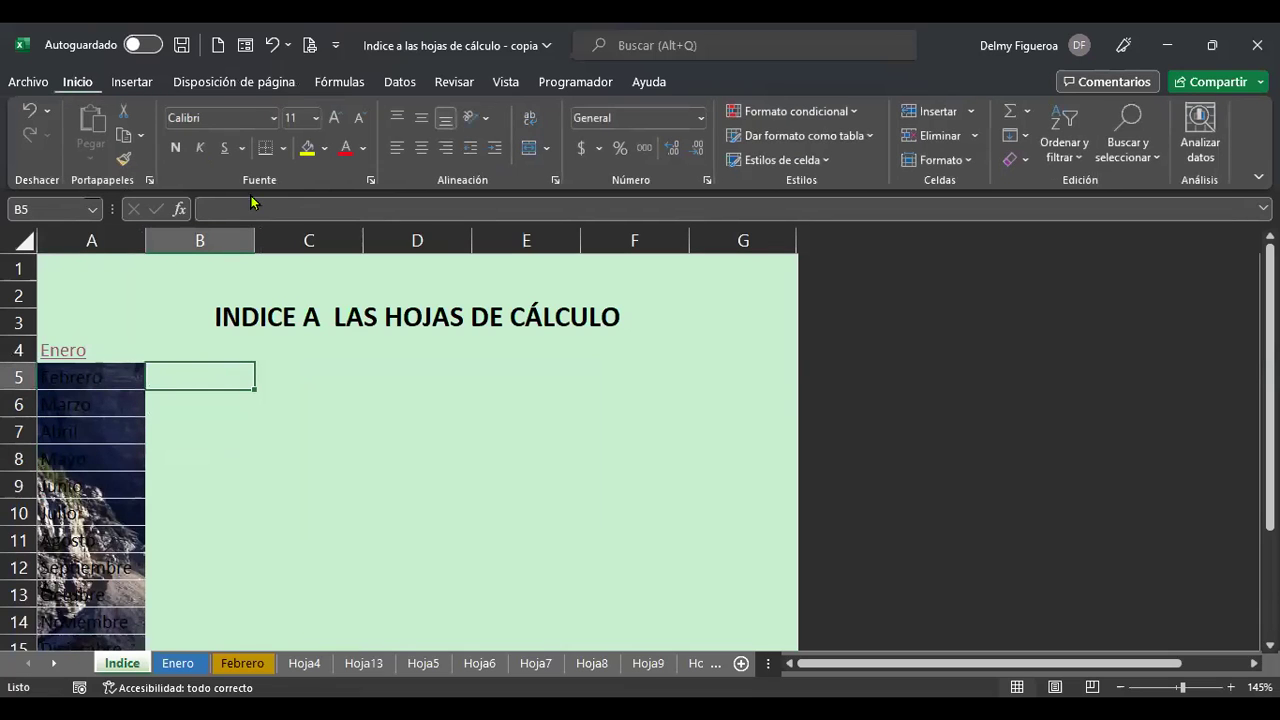
{"action": "left_click", "coordinate": [123, 158]}
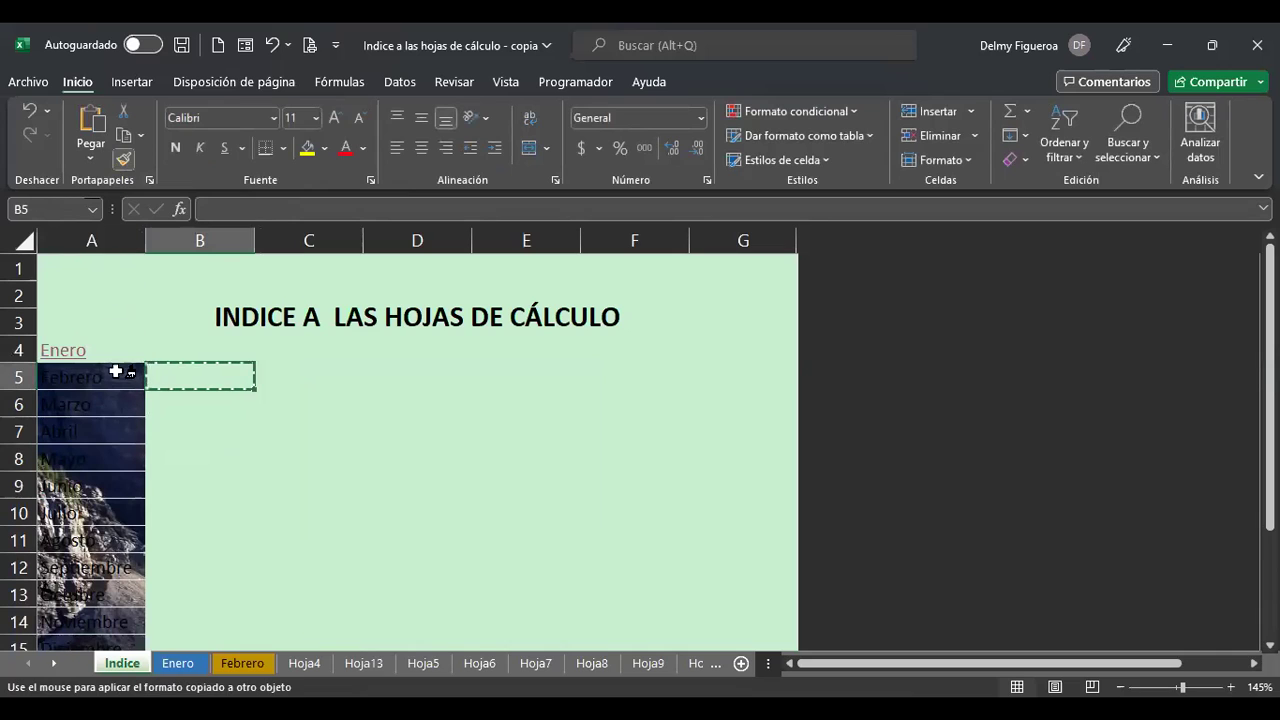
{"action": "mouse_move", "coordinate": [117, 376]}
{"action": "left_mouse_down"}
{"action": "mouse_move", "coordinate": [128, 640]}
{"action": "mouse_move", "coordinate": [131, 600]}
{"action": "left_mouse_up"}
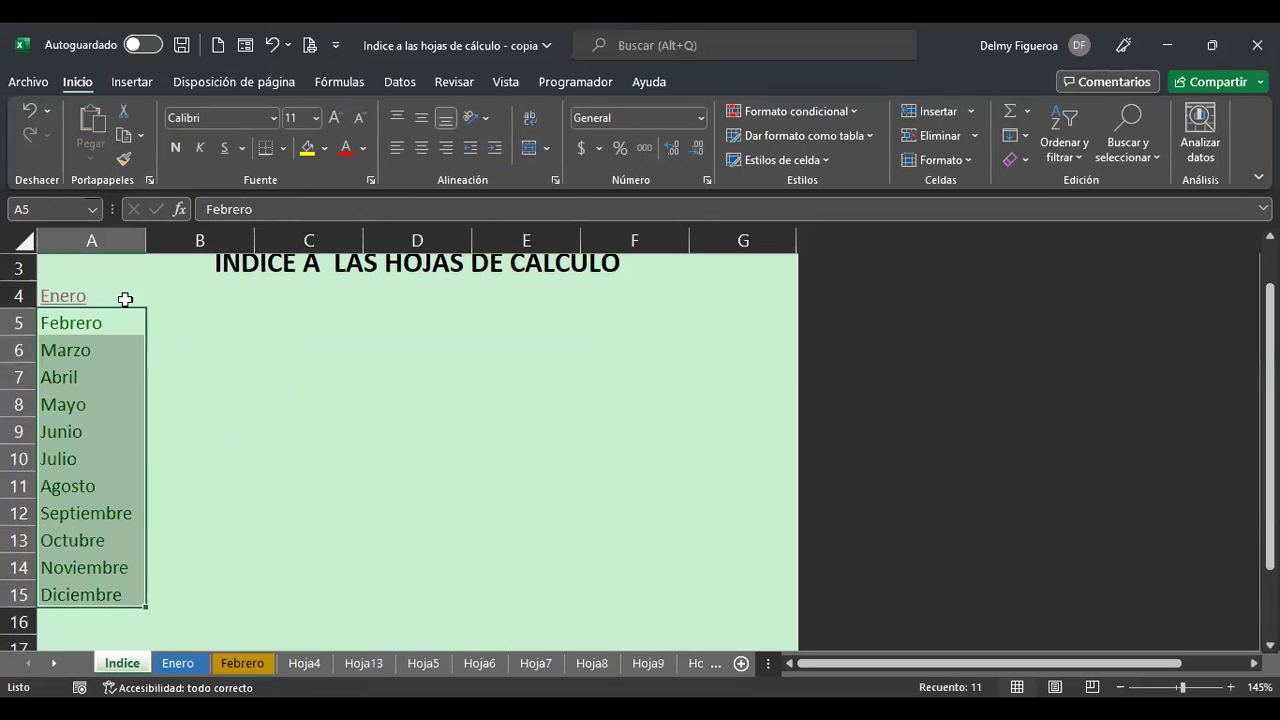
Insert a hyperlink in A5 to the Febrero sheet of this document, cell A1, and follow it.
{"action": "left_click", "coordinate": [117, 316]}
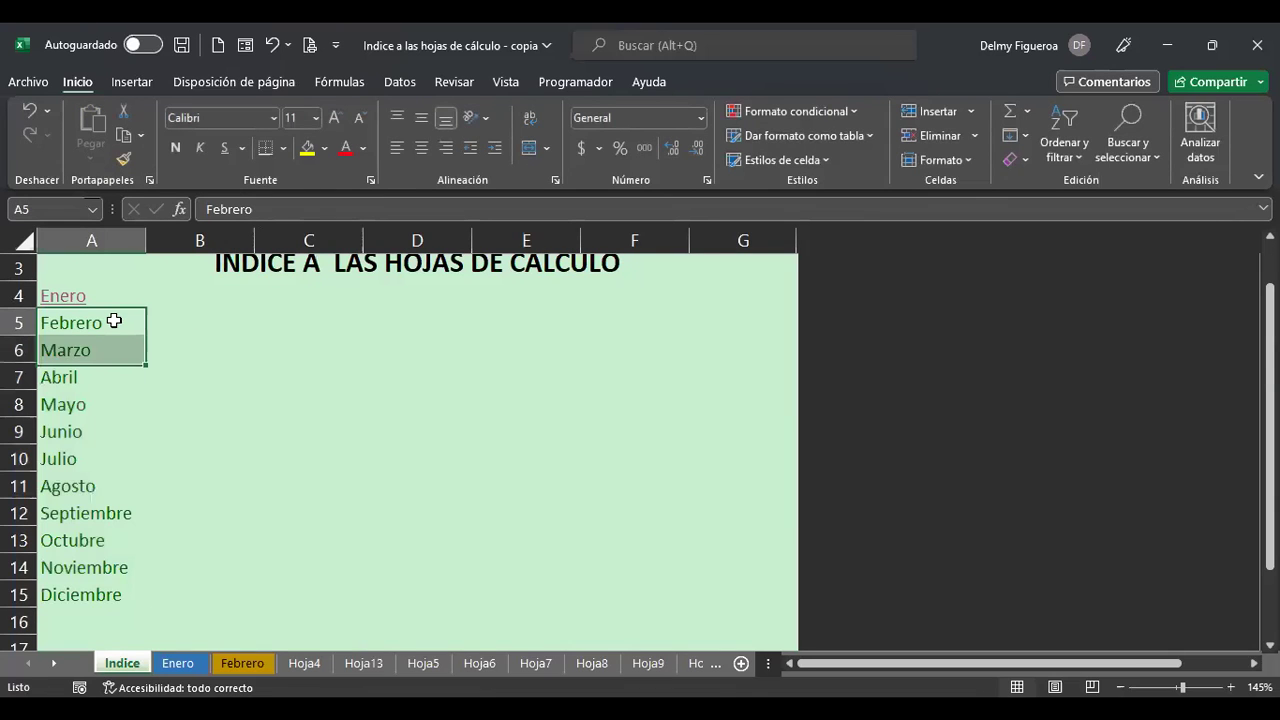
{"action": "right_click", "coordinate": [254, 432]}
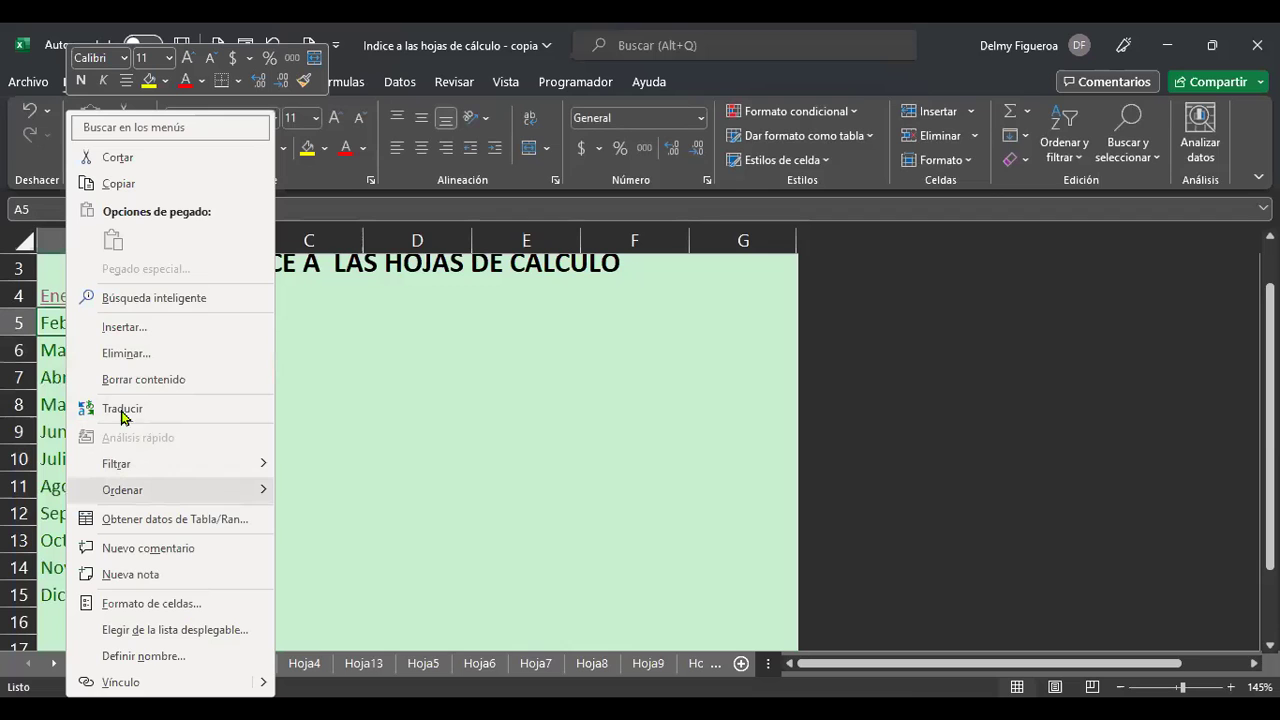
{"action": "left_click", "coordinate": [122, 682]}
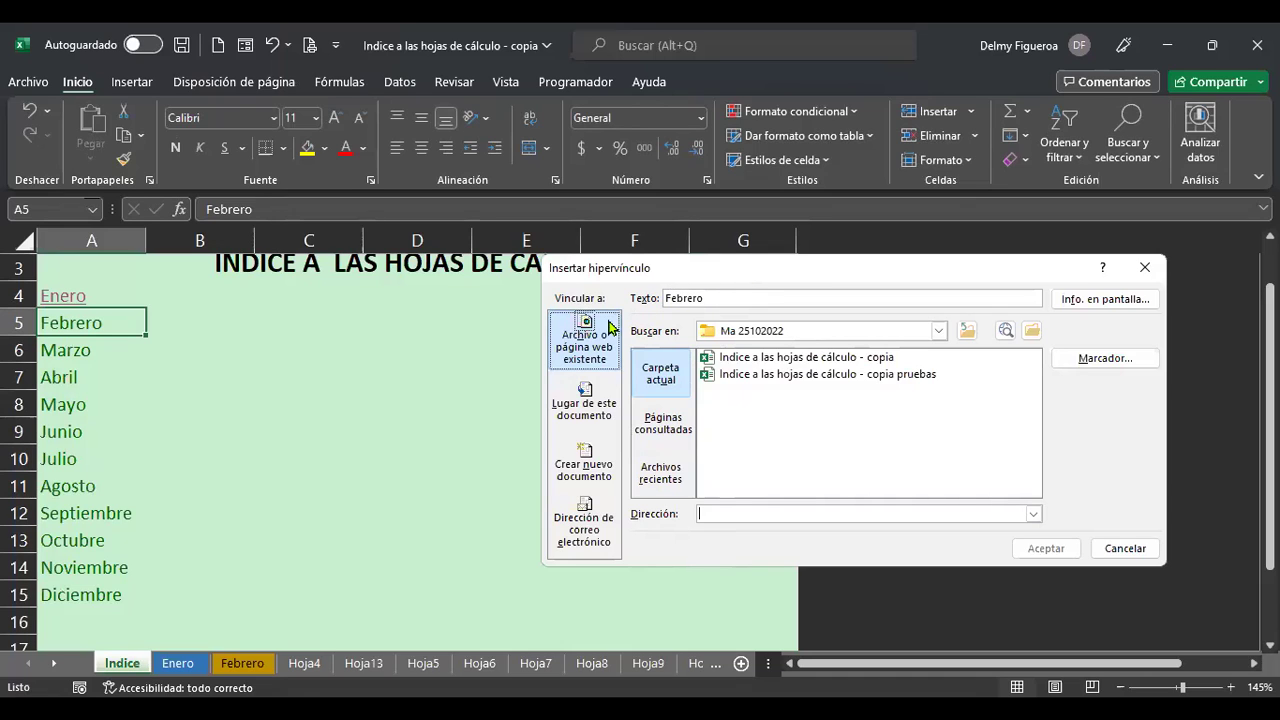
{"action": "left_click", "coordinate": [586, 400]}
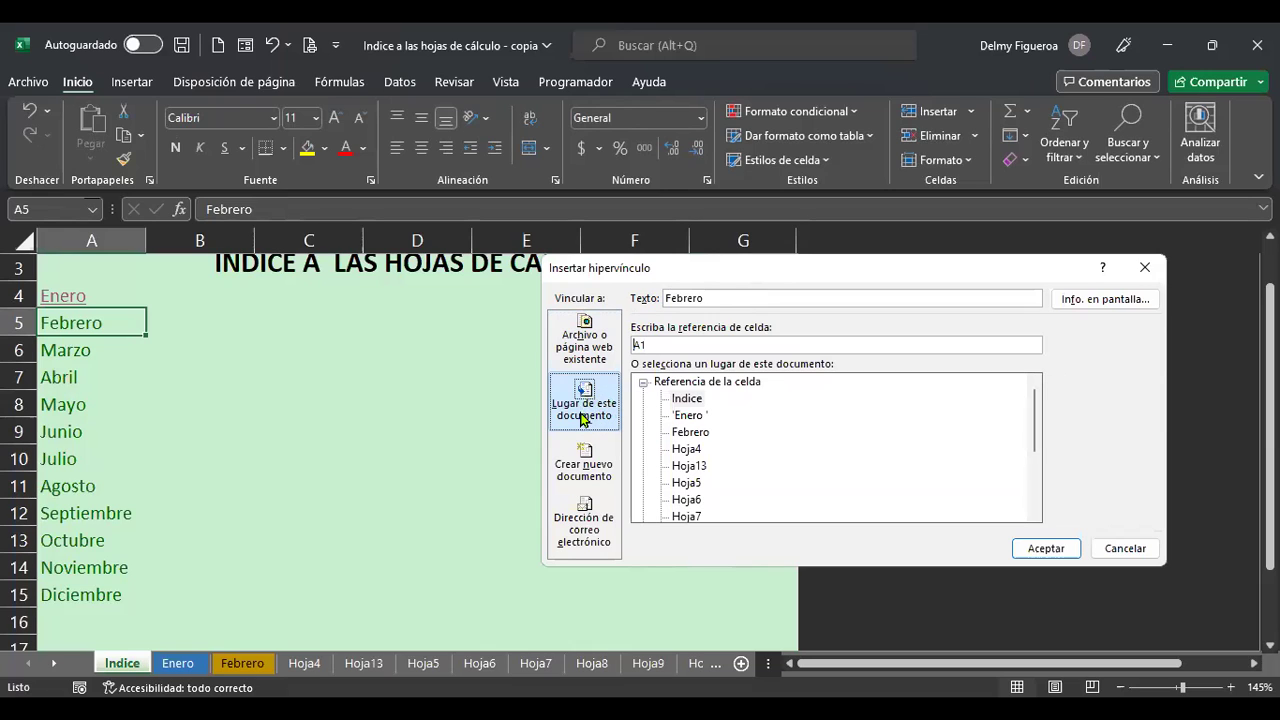
{"action": "left_click", "coordinate": [690, 433]}
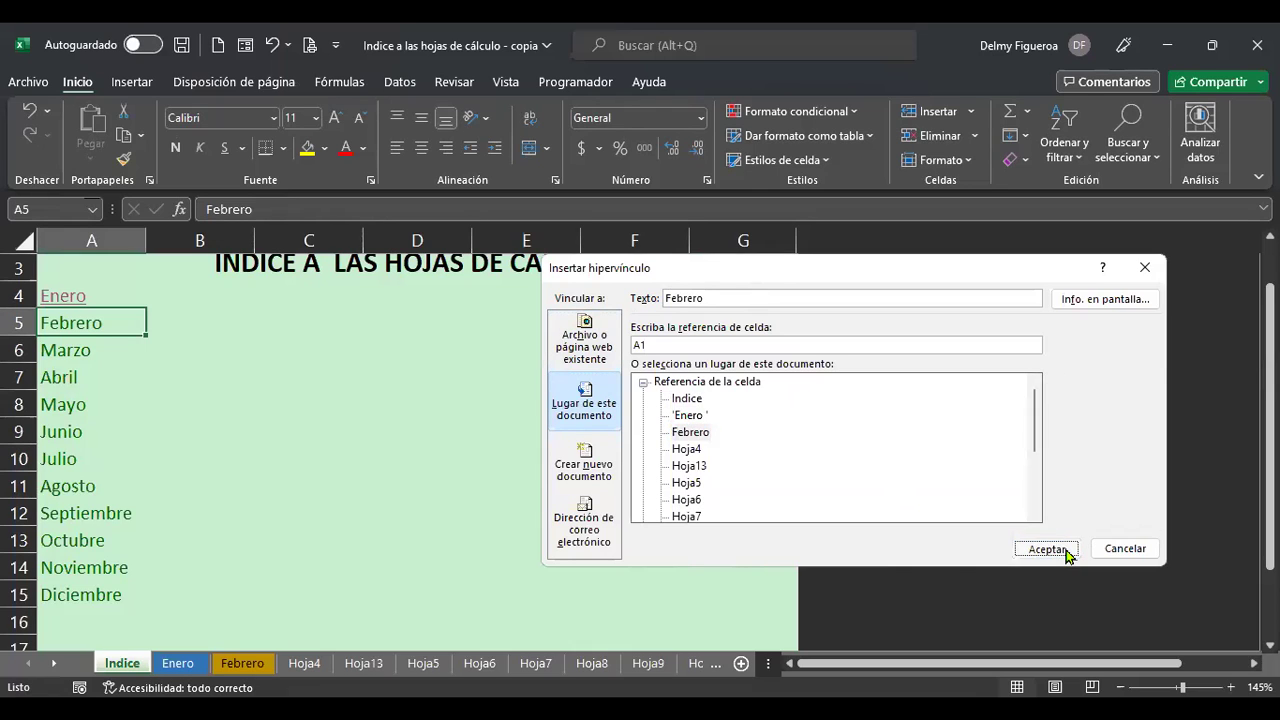
{"action": "left_click", "coordinate": [1046, 549]}
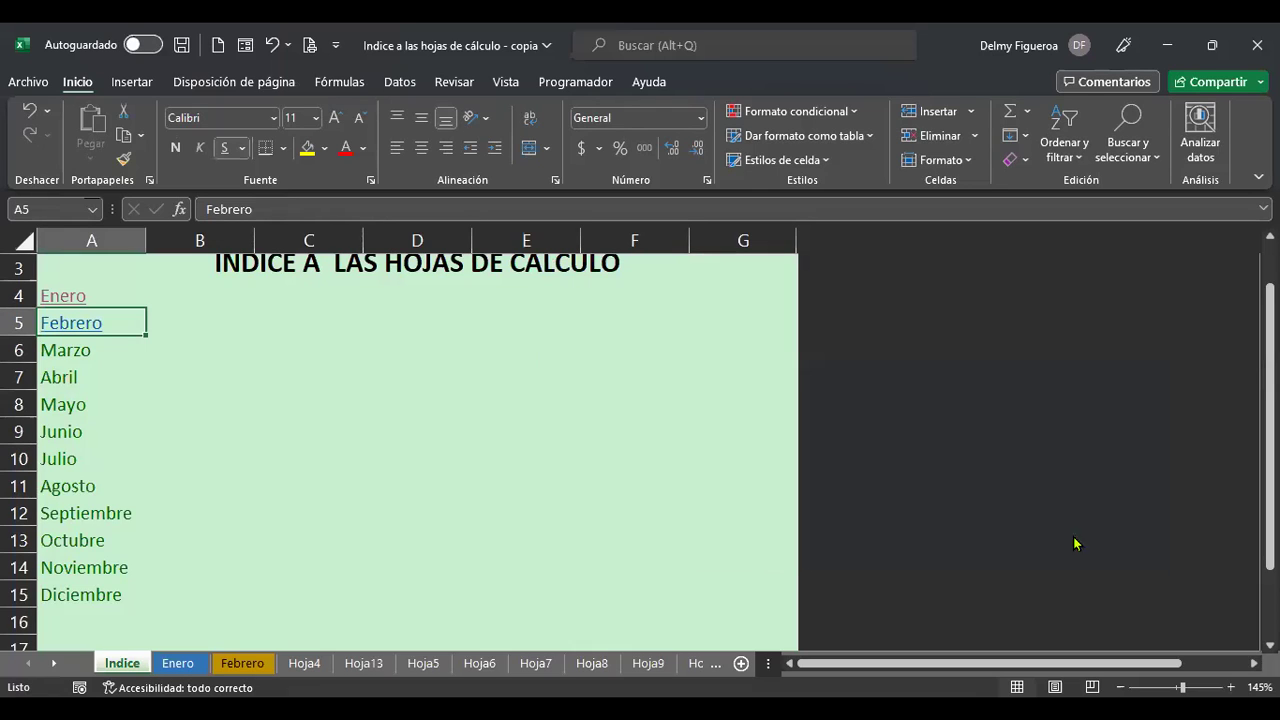
{"action": "left_click", "coordinate": [84, 330]}
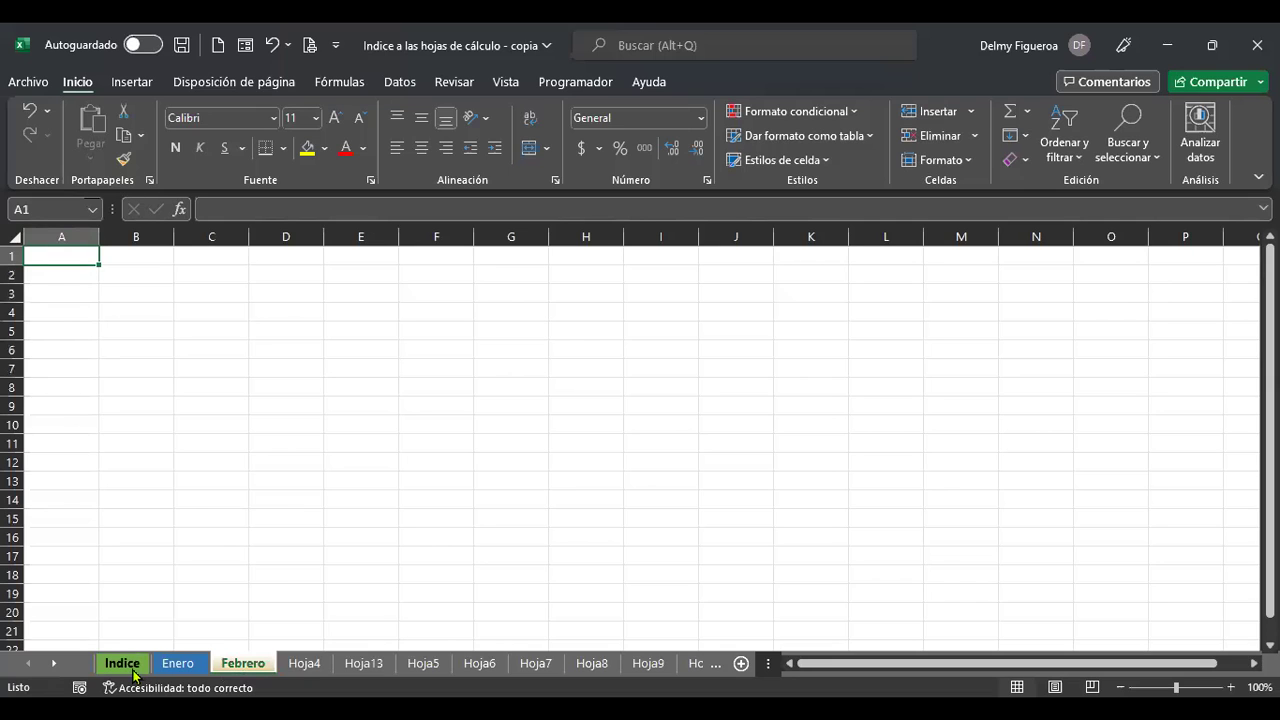
Rename the sheet Hoja4 as Marzo and the sheet Hoja13 as Abril.
{"action": "left_click", "coordinate": [305, 664]}
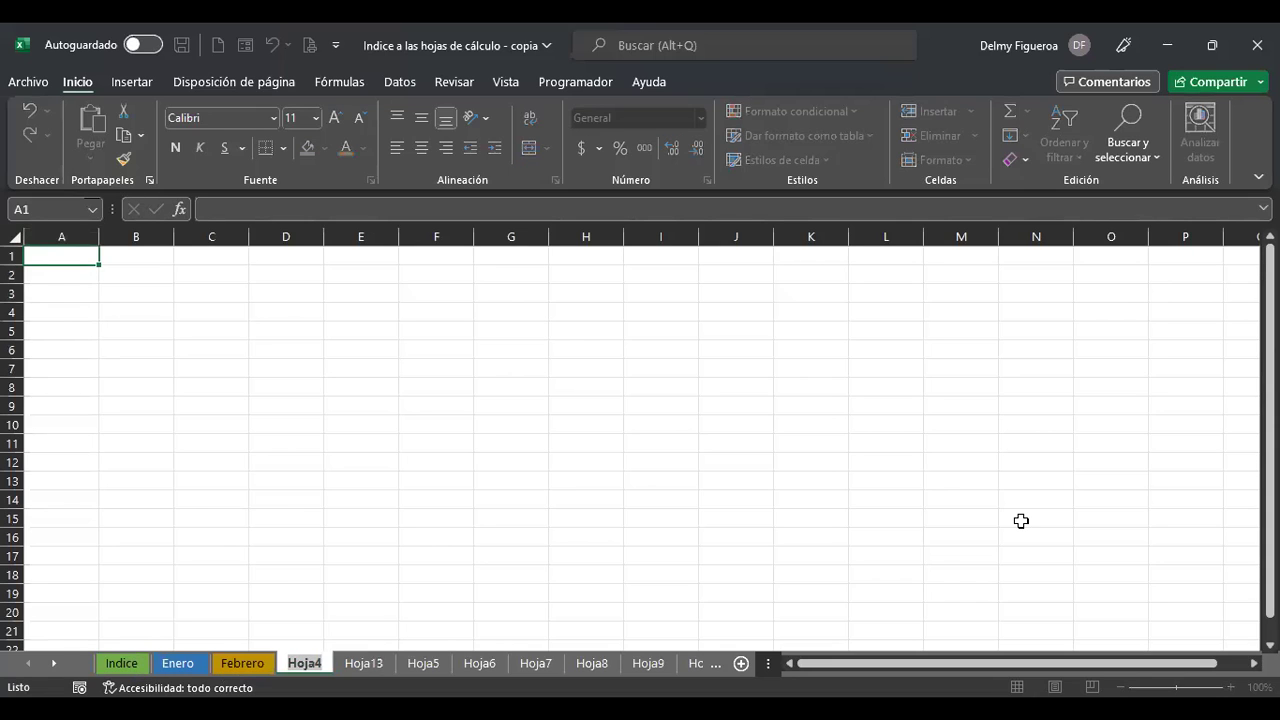
{"action": "type", "text": "Marzo"}
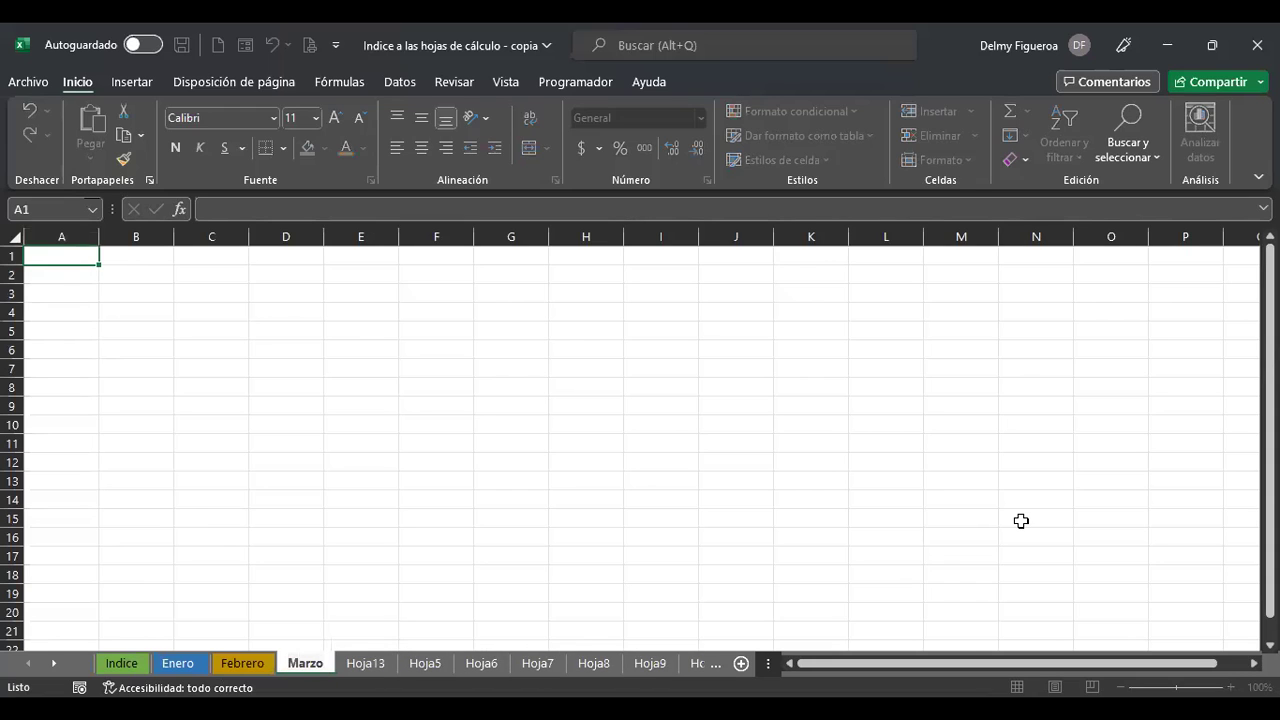
{"action": "key", "text": "Return"}
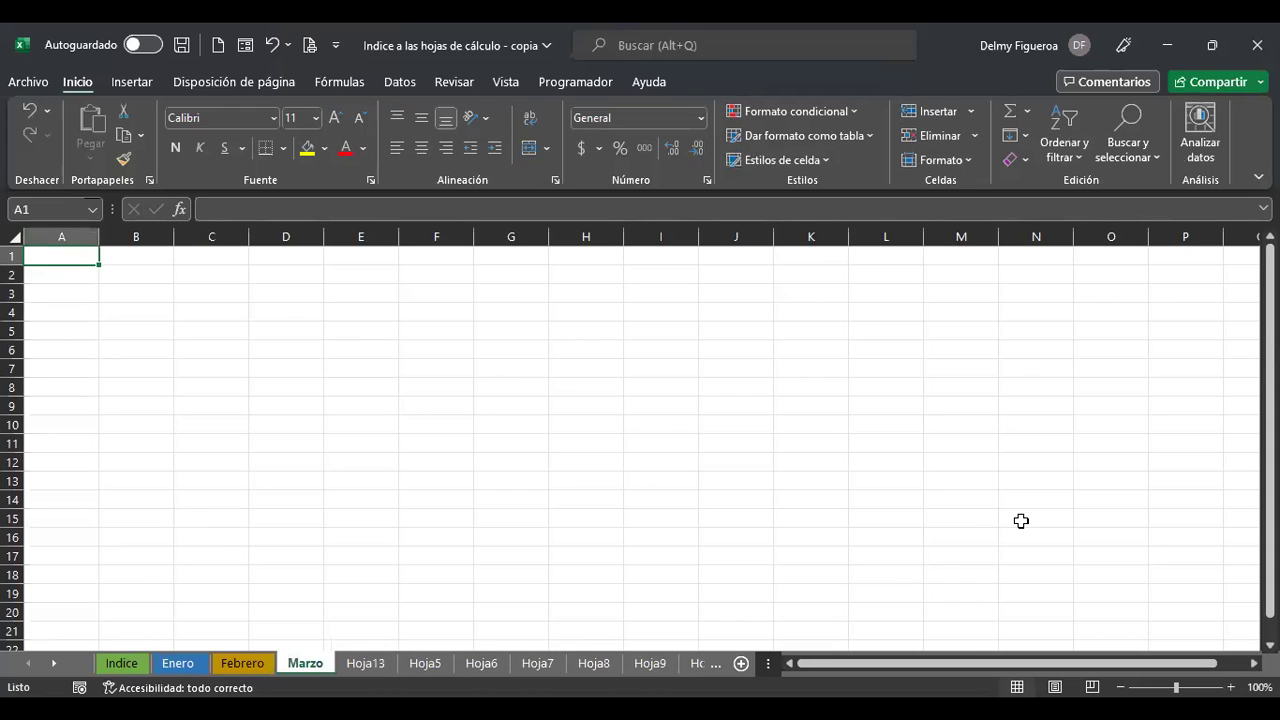
{"action": "double_click", "coordinate": [372, 664]}
{"action": "type", "text": "Abril"}
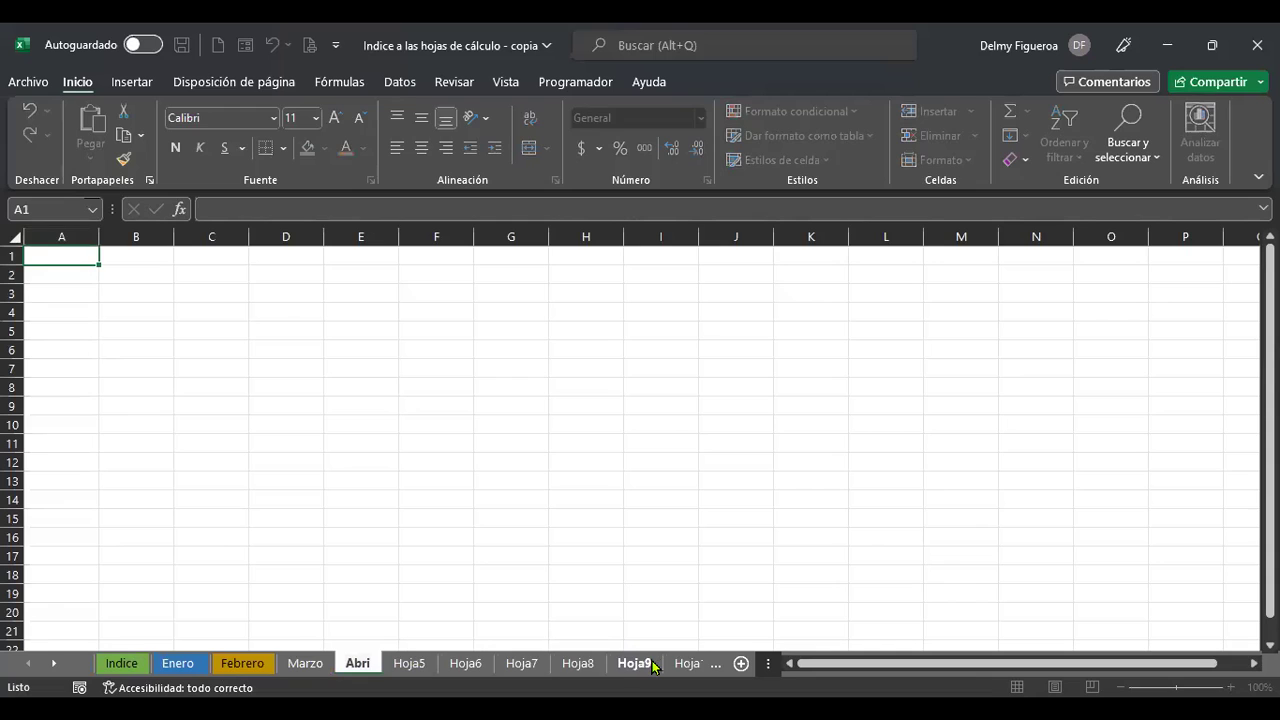
{"action": "key", "text": "Return"}
Rename the sheet Hoja5 as Mayo and the sheet Hoja6 as Junio.
{"action": "double_click", "coordinate": [412, 663]}
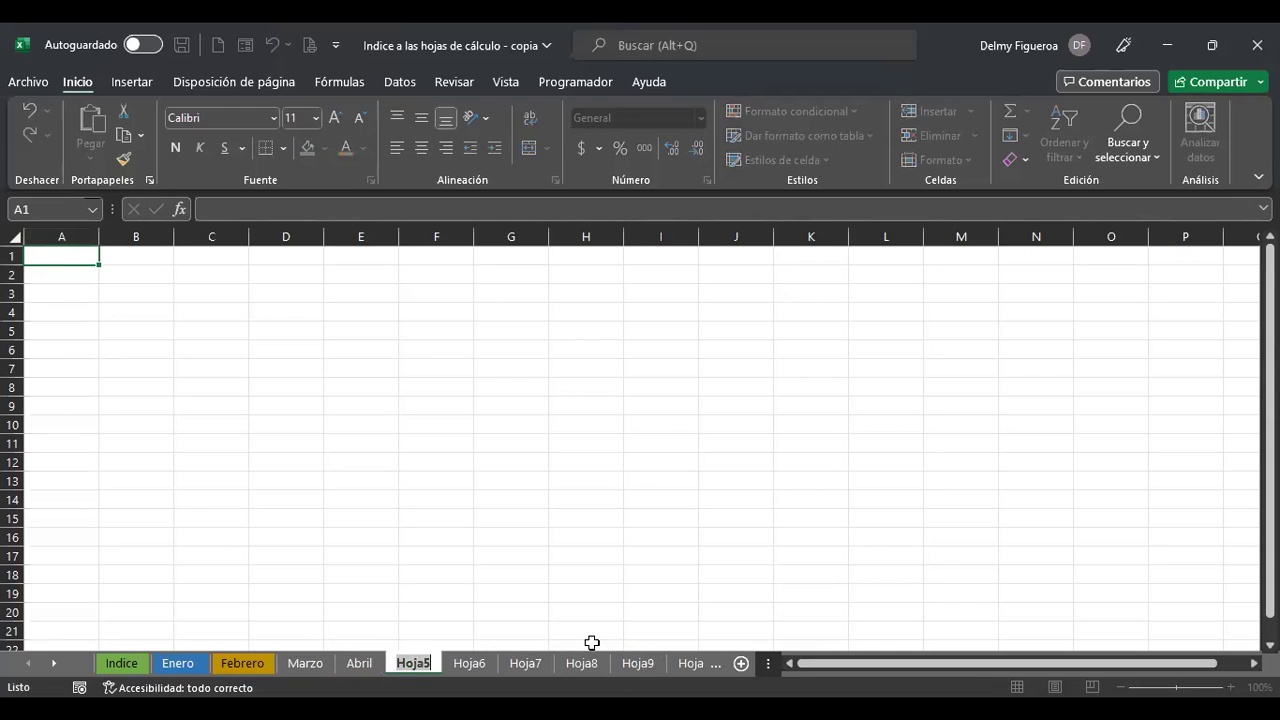
{"action": "type", "text": "Mayo"}
{"action": "key", "text": "Return"}
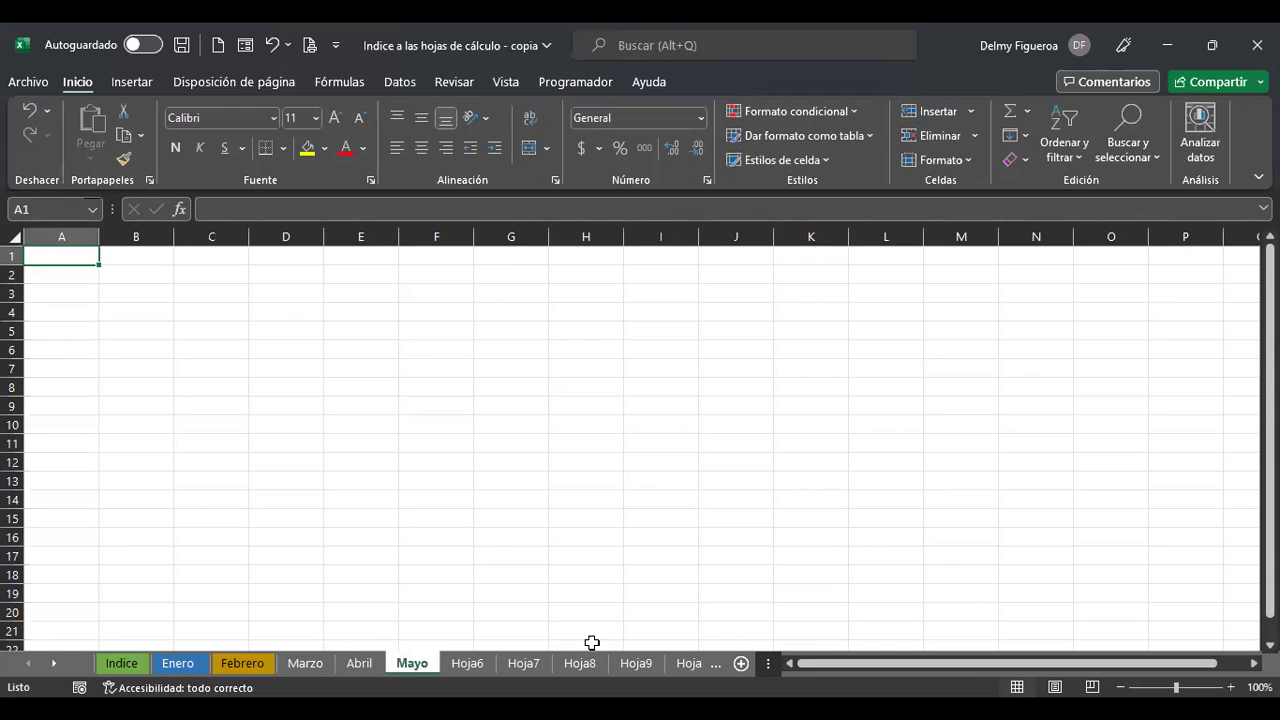
{"action": "double_click", "coordinate": [467, 663]}
{"action": "type", "text": "Junio"}
{"action": "key", "text": "Return"}
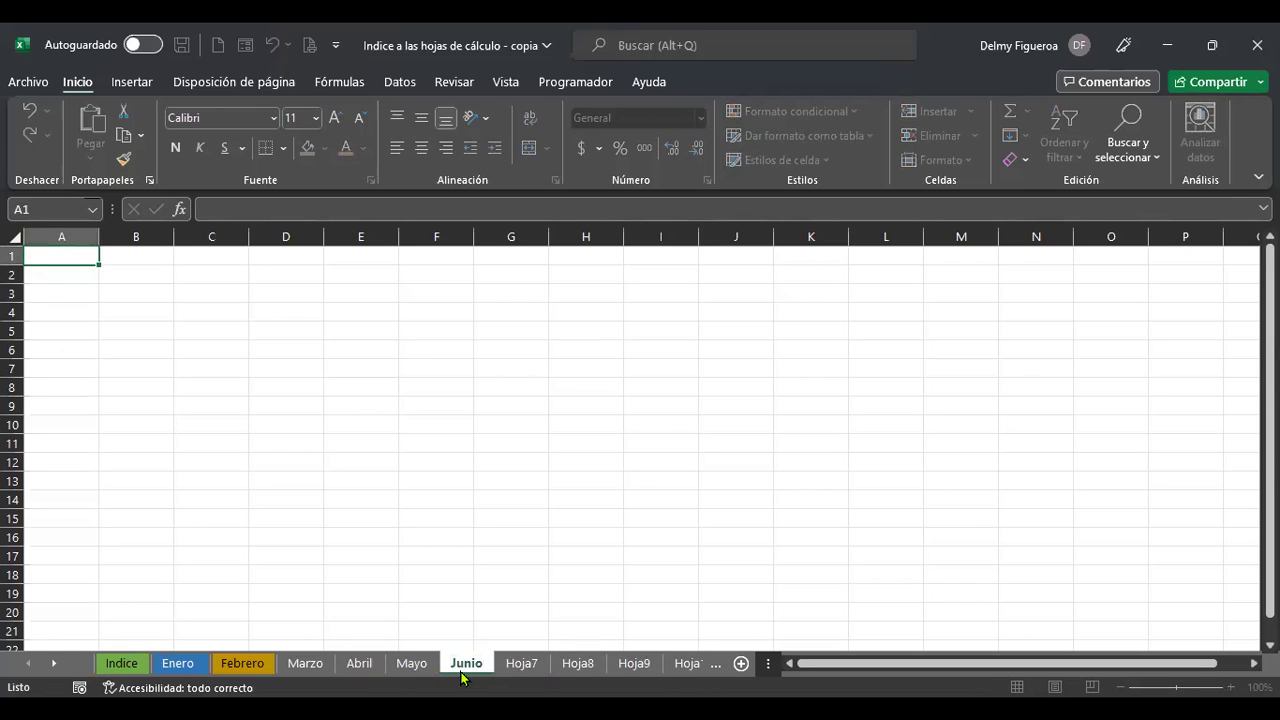
Rename the sheet Hoja7 as Julio and the sheet Hoja8 as Agosto.
{"action": "double_click", "coordinate": [522, 663]}
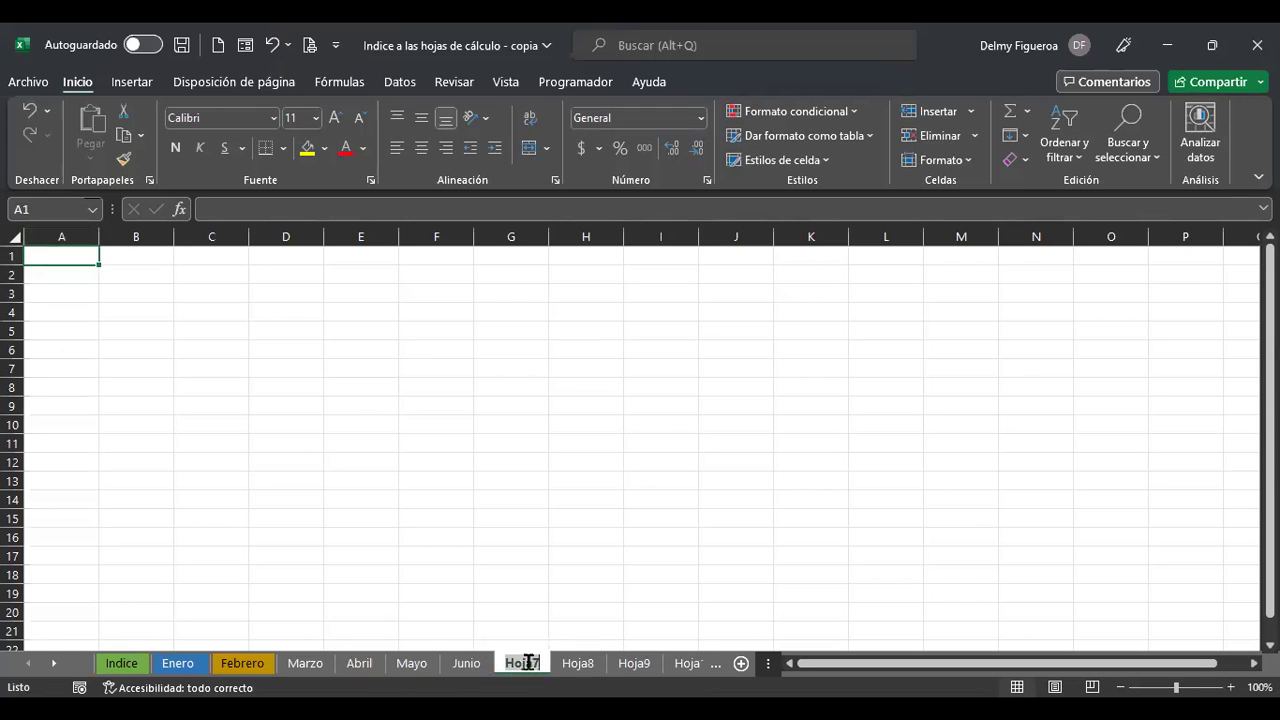
{"action": "type", "text": "Julio"}
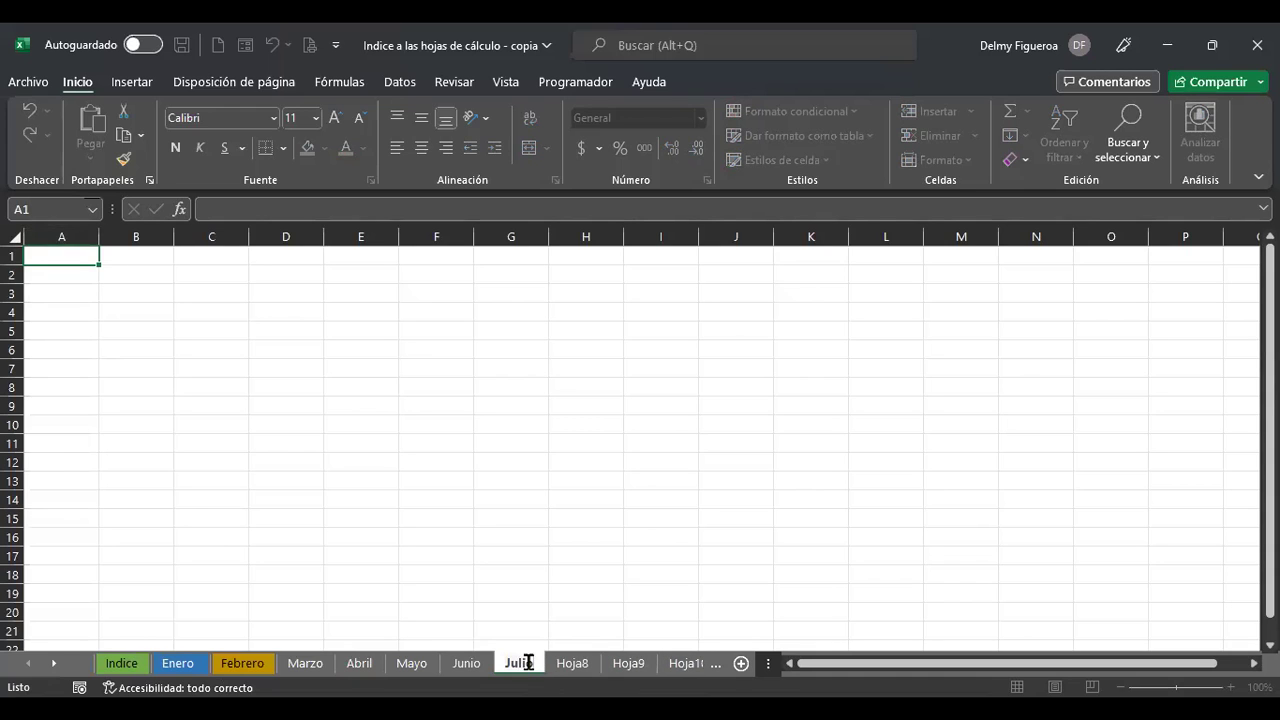
{"action": "key", "text": "Return"}
{"action": "double_click", "coordinate": [553, 665]}
{"action": "type", "text": "Agosto"}
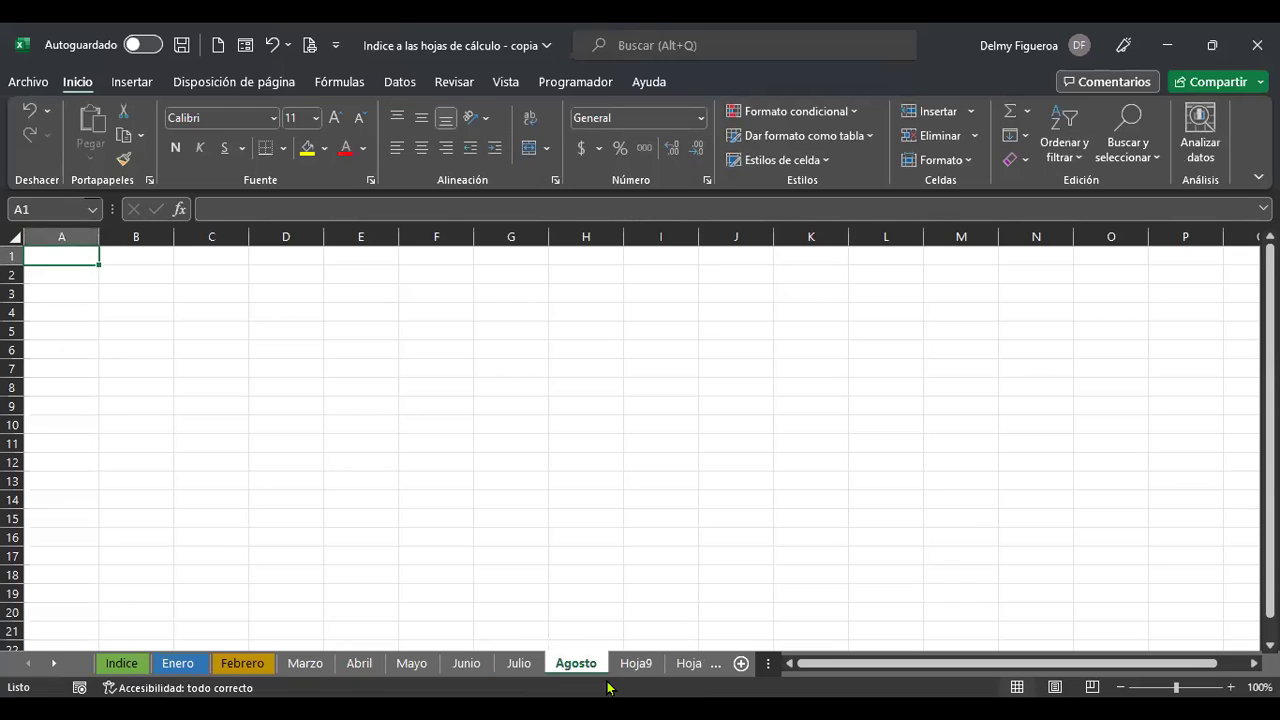
Rename the sheet Hoja9 as Septiembre and the sheet Hoja10 as Octubre.
{"action": "double_click", "coordinate": [640, 663]}
{"action": "type", "text": "Septiembre"}
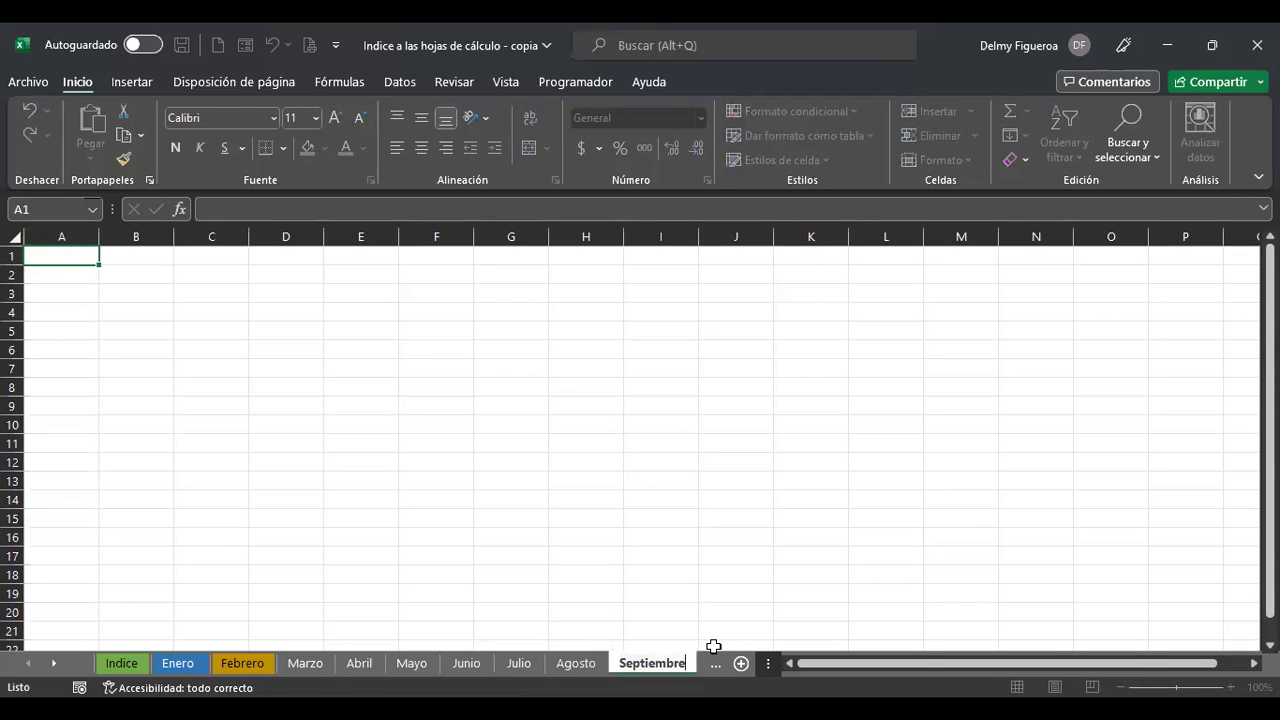
{"action": "key", "text": "Return"}
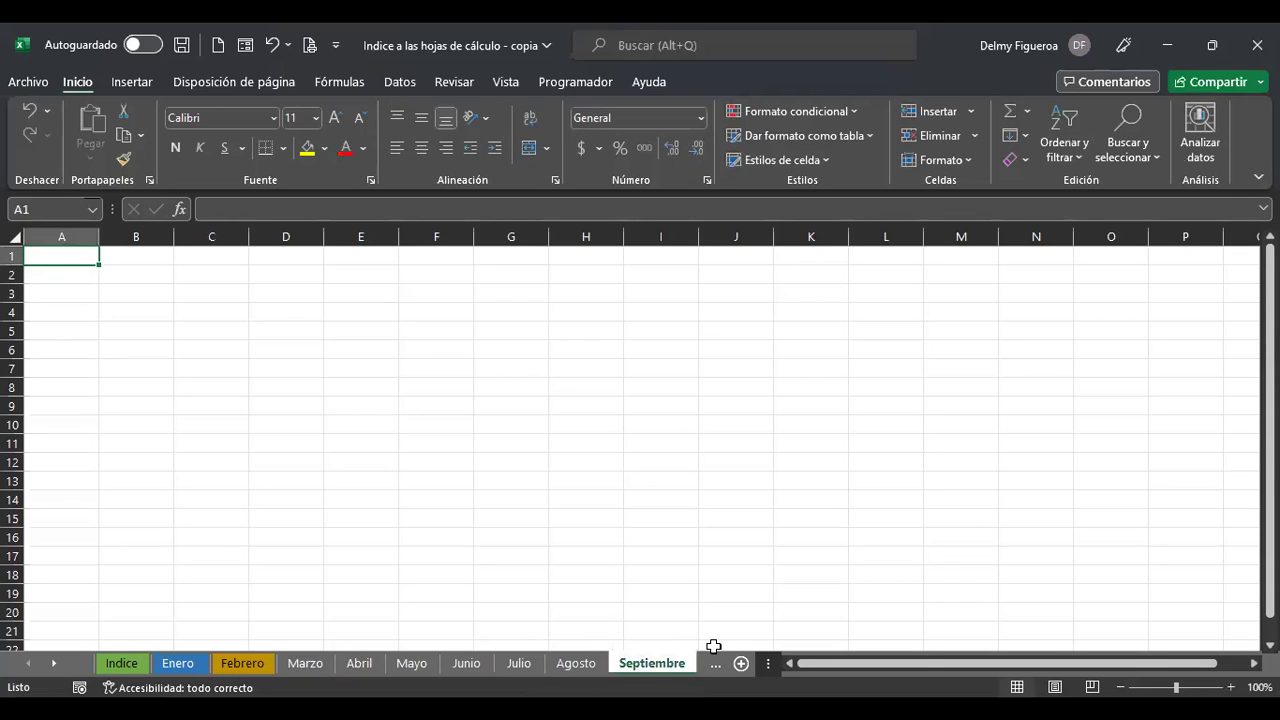
{"action": "left_click", "coordinate": [53, 663]}
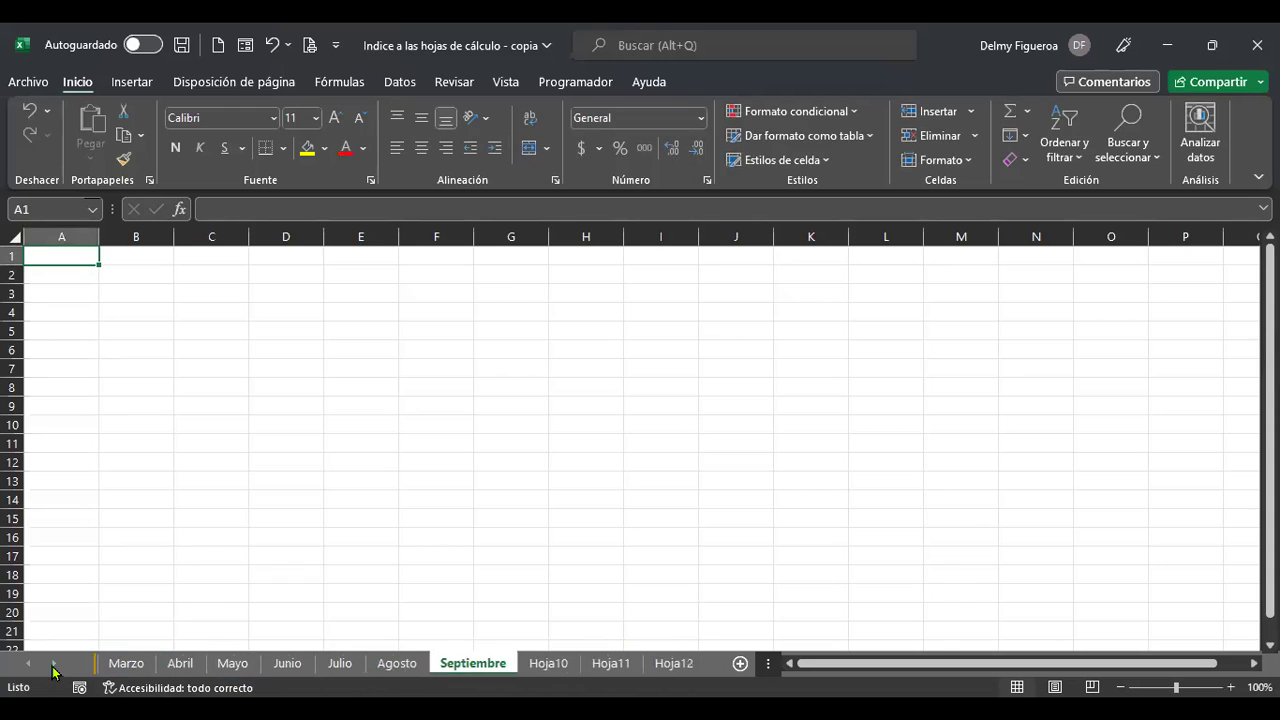
{"action": "double_click", "coordinate": [547, 665]}
{"action": "type", "text": "Octubre"}
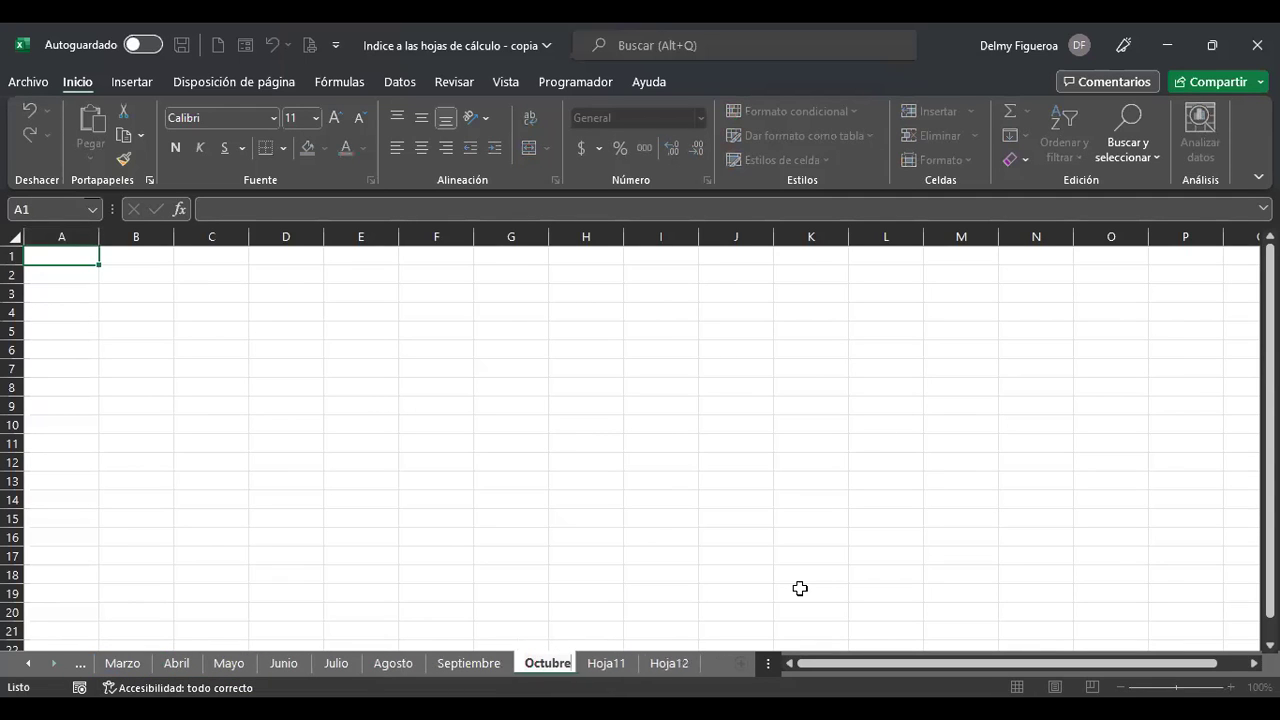
{"action": "key", "text": "Return"}
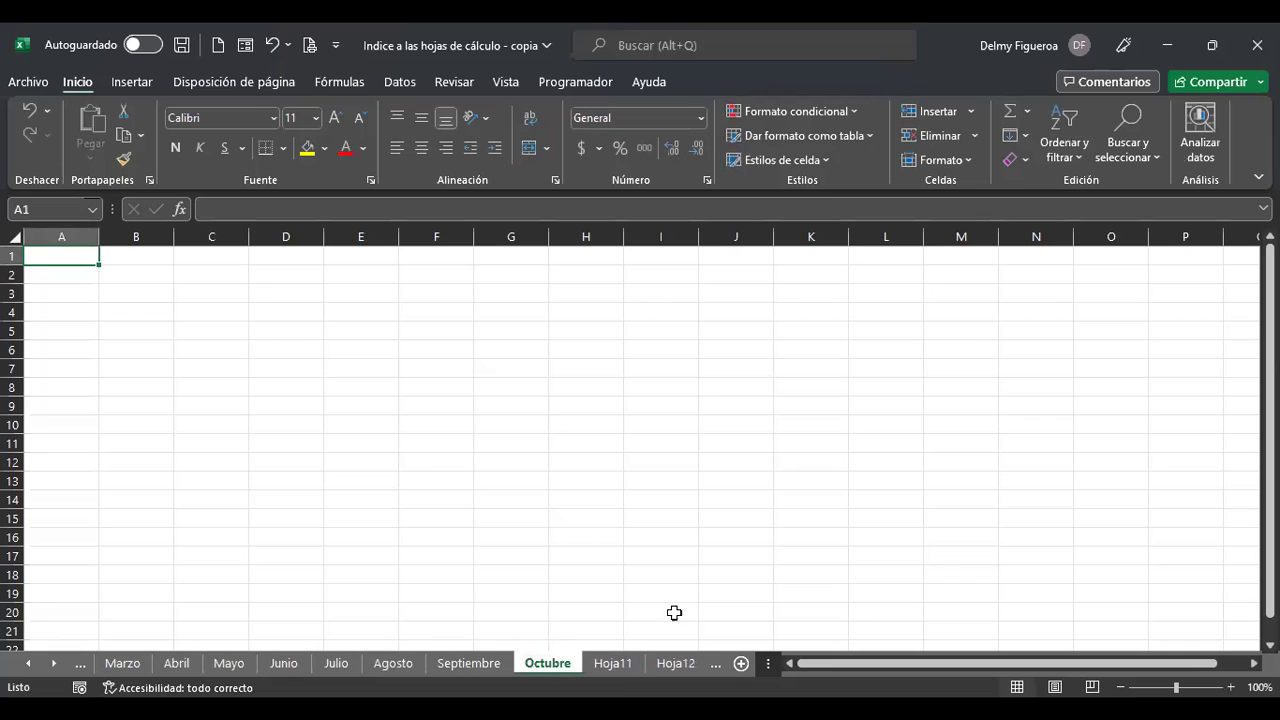
Rename the sheet Hoja11 as Noviembre and the sheet Hoja12 as Diciembre.
{"action": "double_click", "coordinate": [615, 664]}
{"action": "type", "text": "Noviembre"}
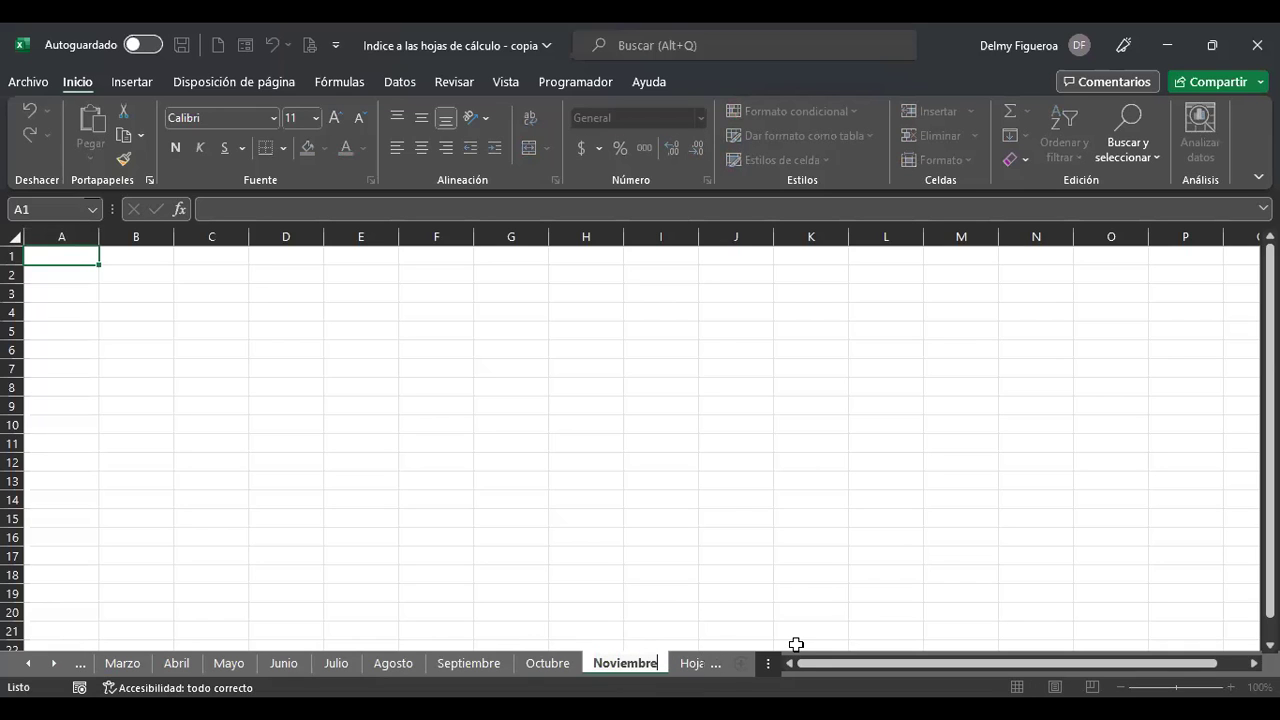
{"action": "key", "text": "Return"}
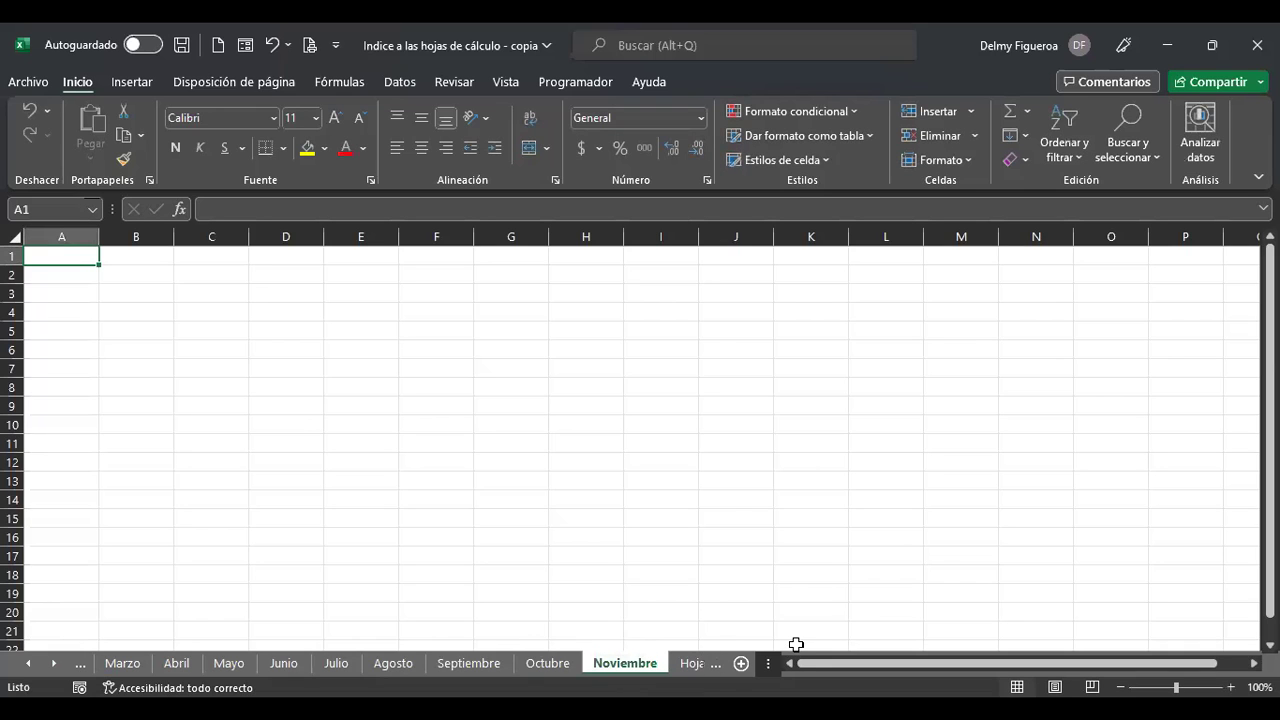
{"action": "left_click", "coordinate": [690, 664]}
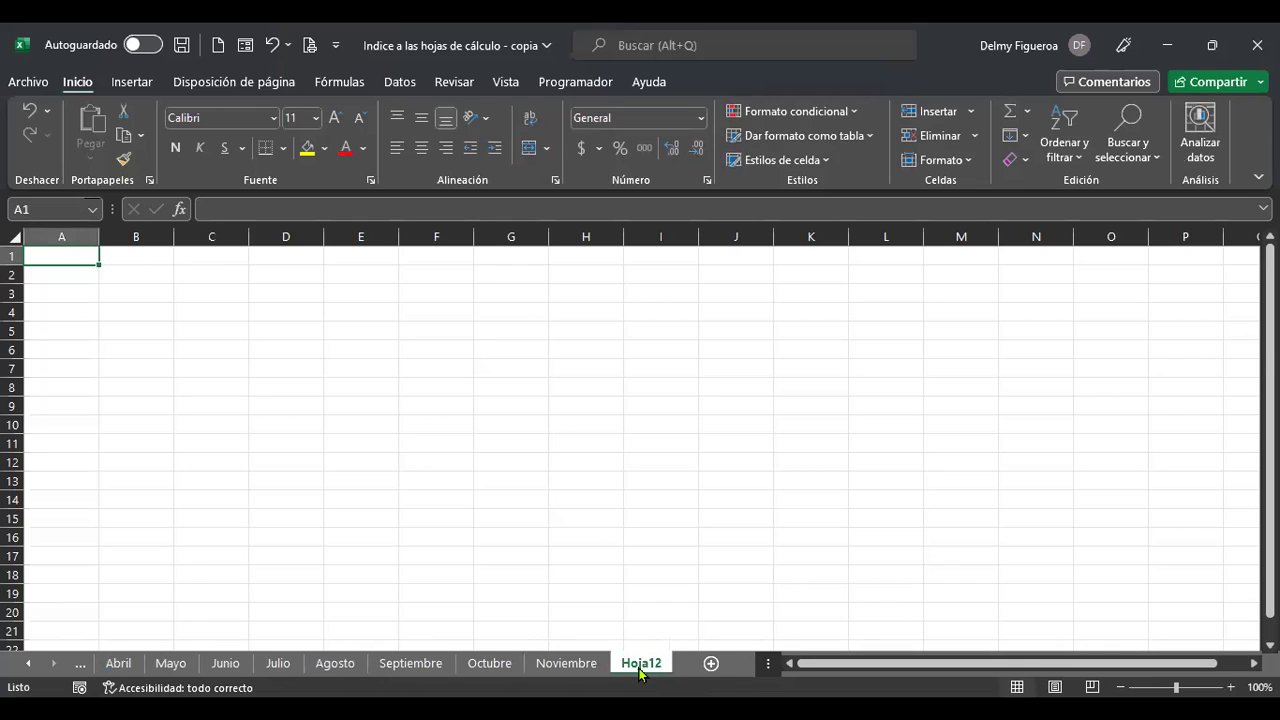
{"action": "double_click", "coordinate": [644, 664]}
{"action": "type", "text": "Diciembre"}
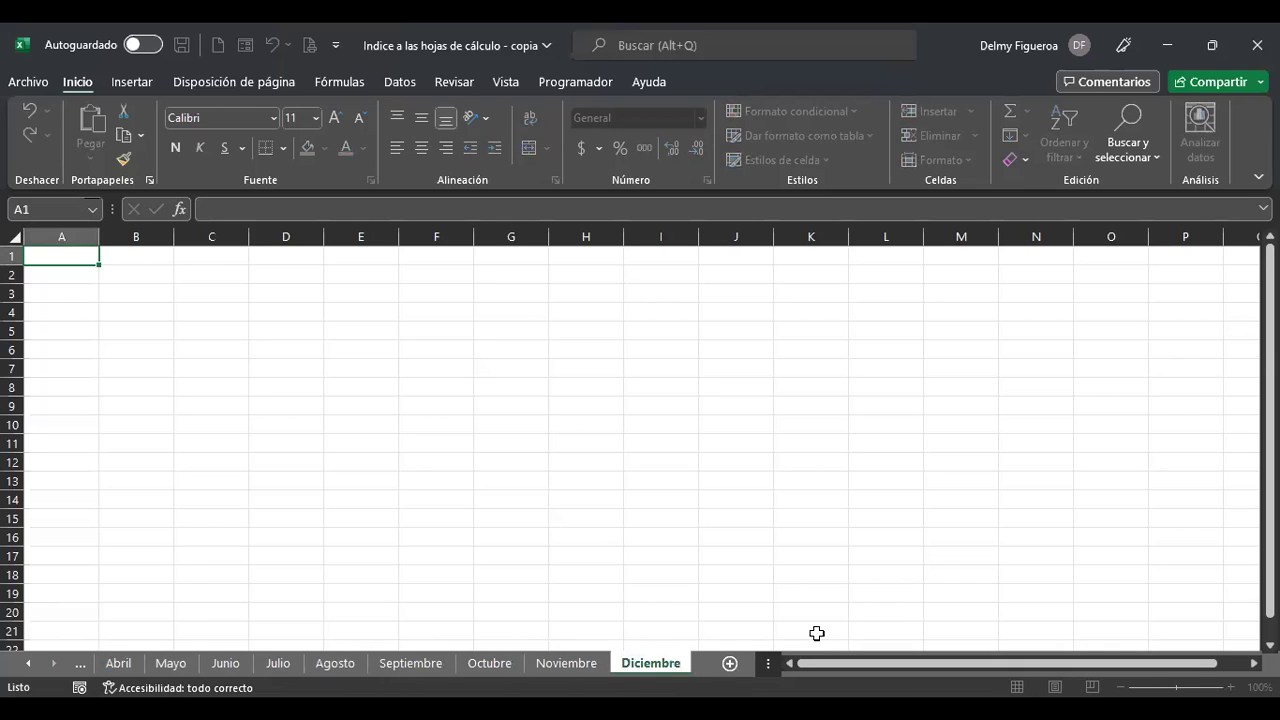
{"action": "key", "text": "Return"}
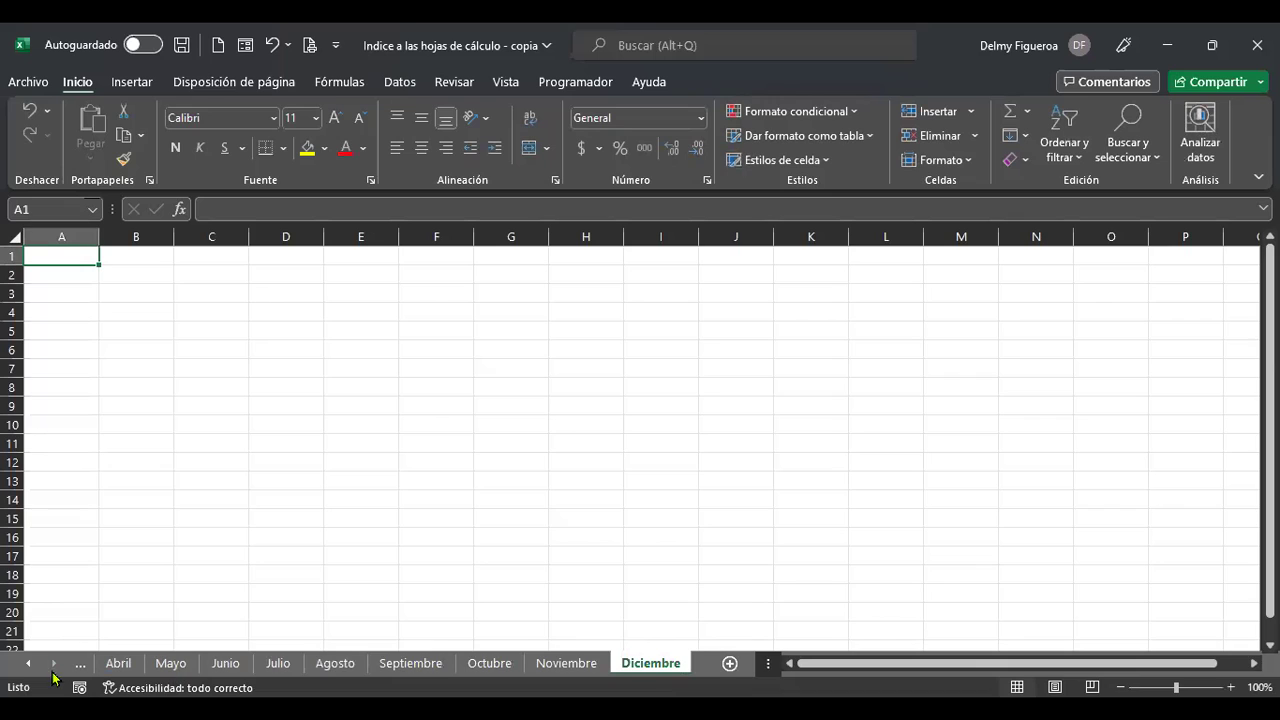
Add three new worksheets after the Diciembre sheet.
{"action": "left_click", "coordinate": [730, 664]}
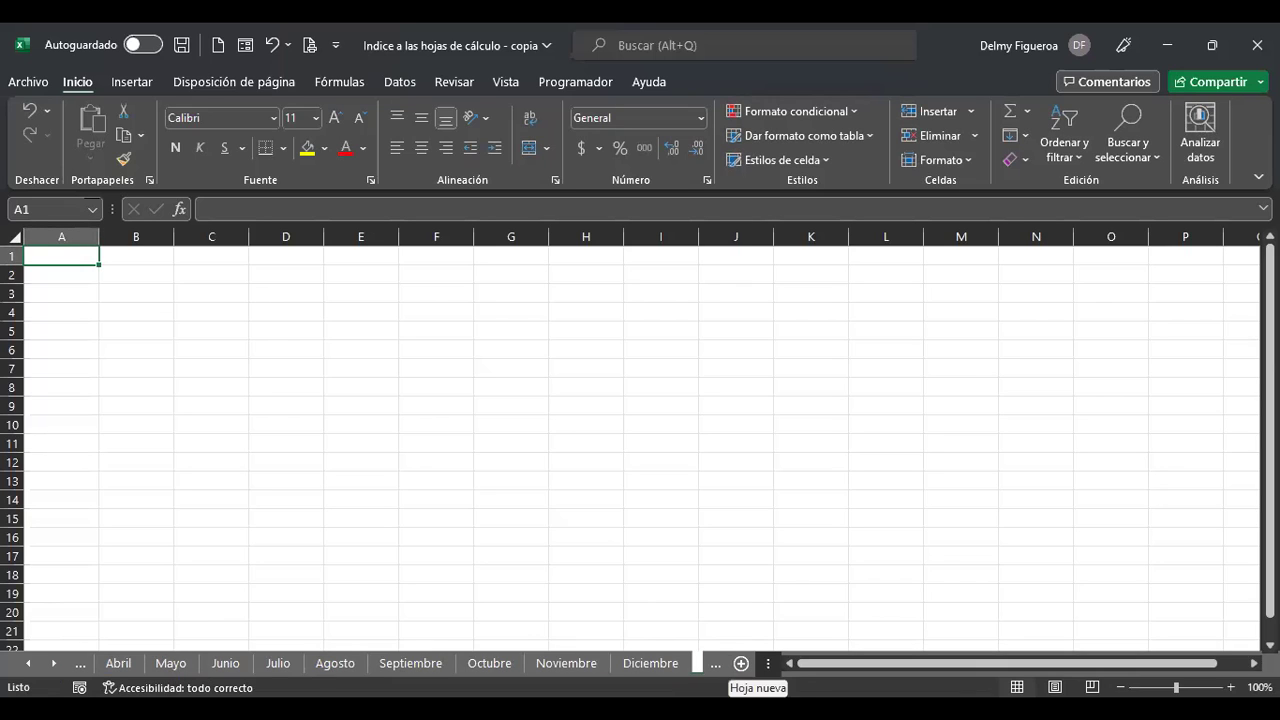
{"action": "left_click", "coordinate": [51, 668]}
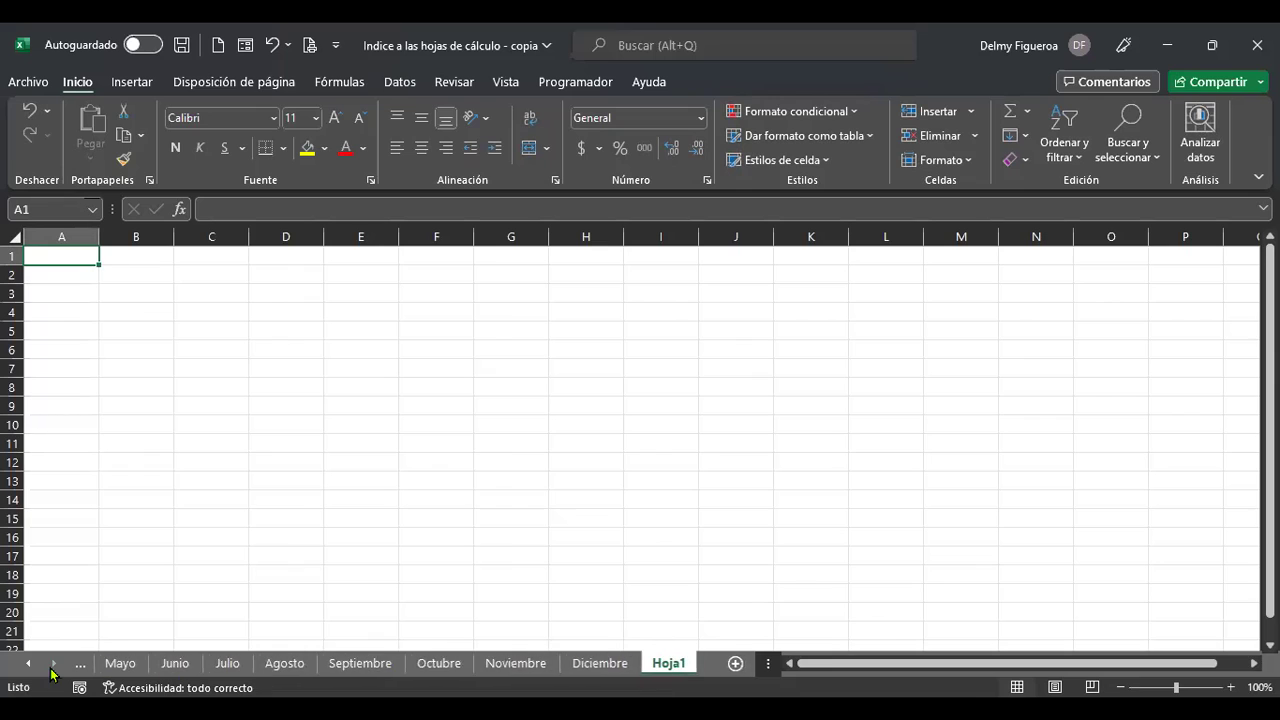
{"action": "left_click", "coordinate": [737, 665]}
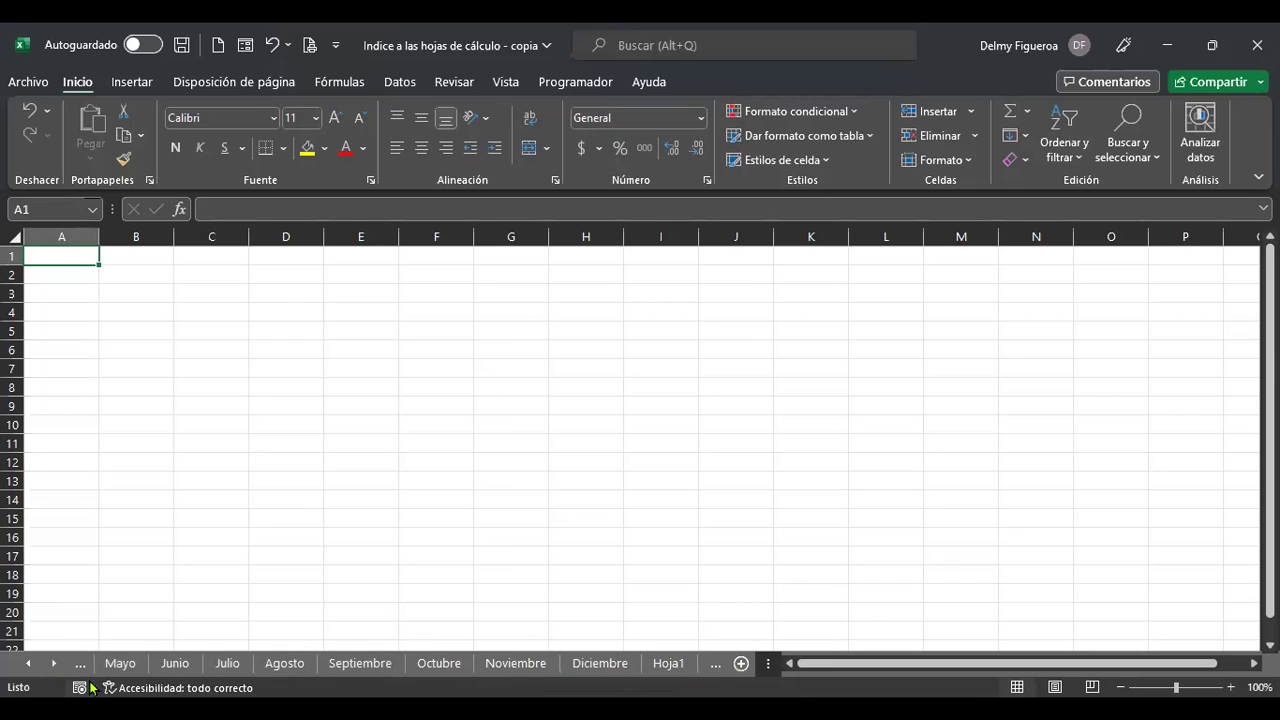
{"action": "left_click", "coordinate": [54, 664]}
{"action": "left_click", "coordinate": [56, 668]}
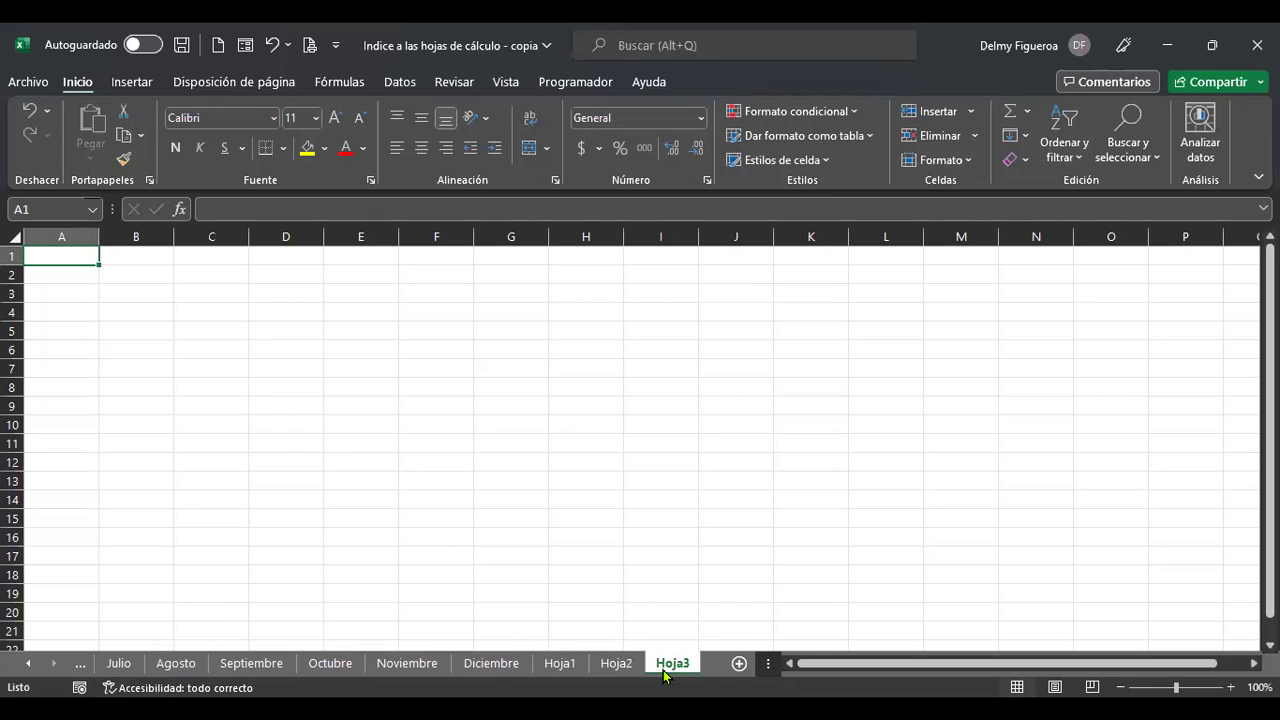
Rename the sheets Hoja1, Hoja2 and Hoja3 as 2019, 2020 and 2021.
{"action": "double_click", "coordinate": [560, 663]}
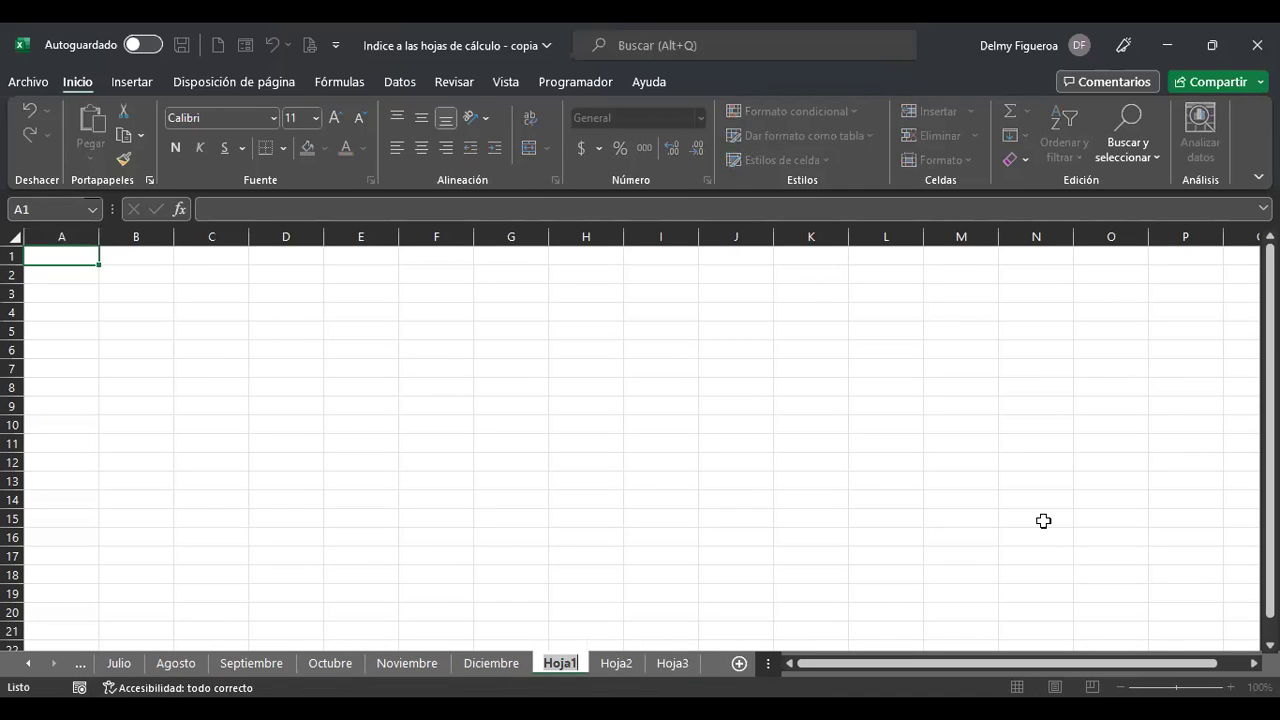
{"action": "type", "text": "2019"}
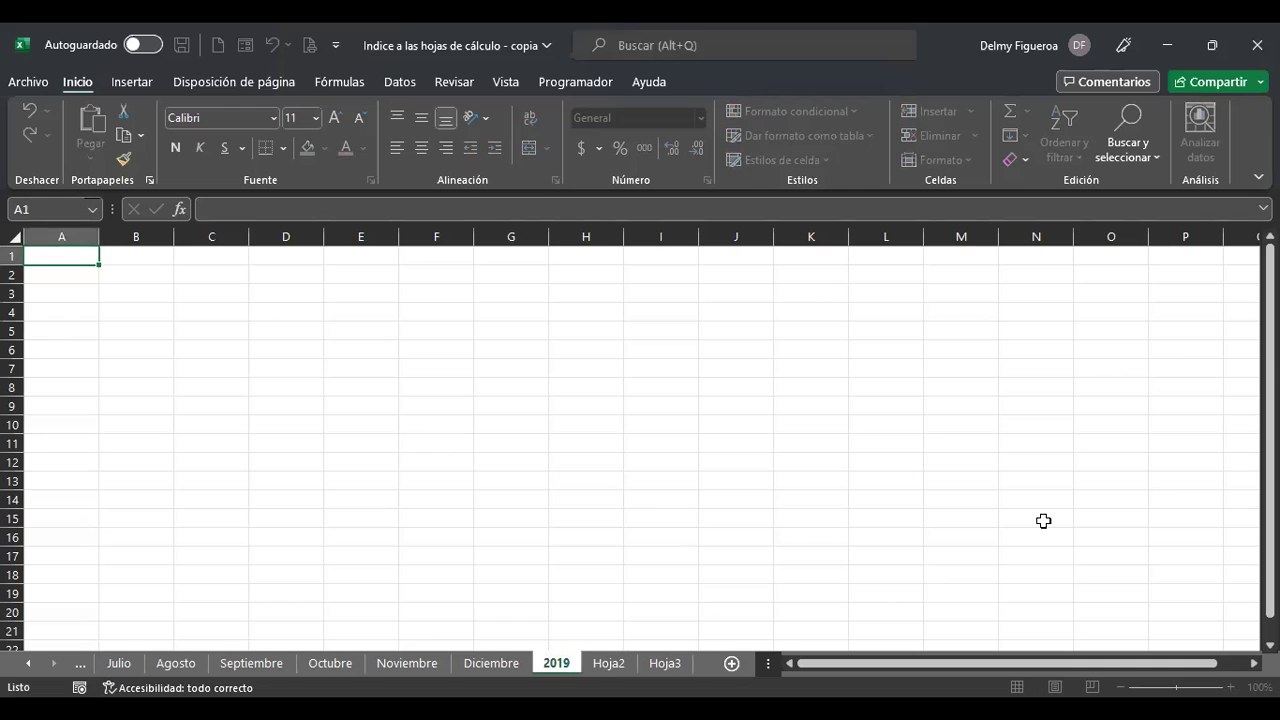
{"action": "key", "text": "Return"}
{"action": "double_click", "coordinate": [611, 664]}
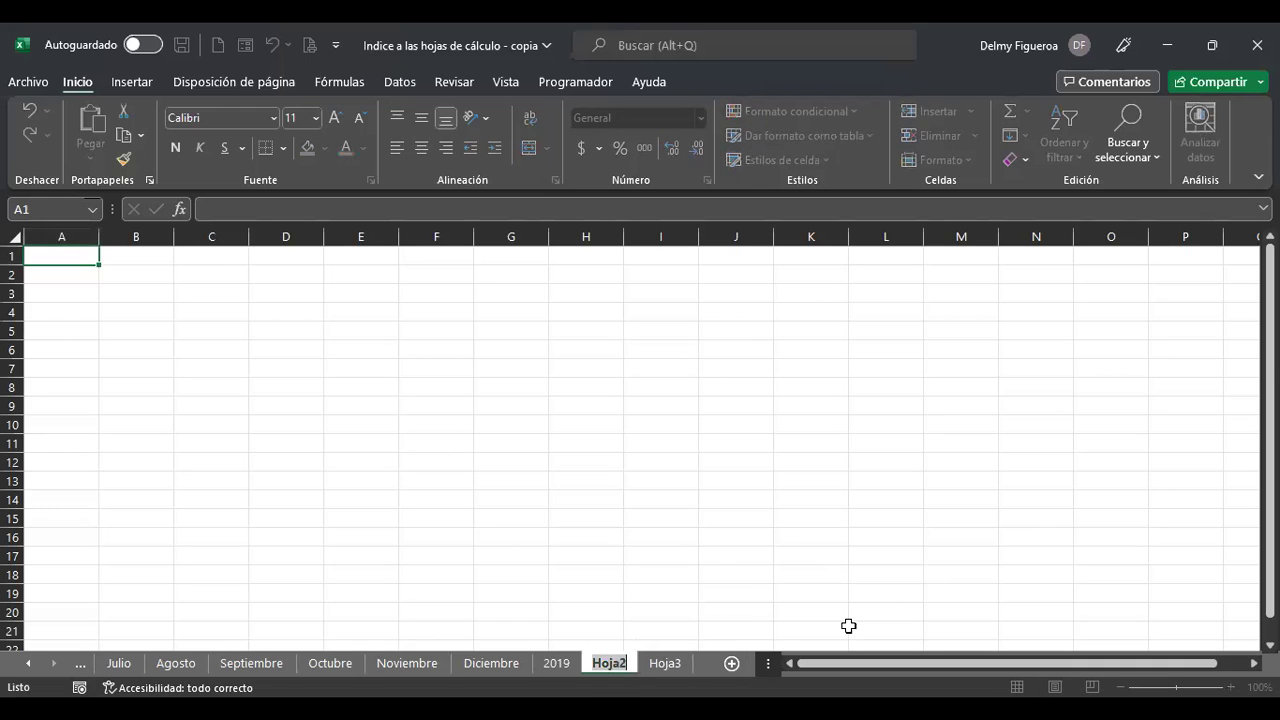
{"action": "type", "text": "2020"}
{"action": "key", "text": "Return"}
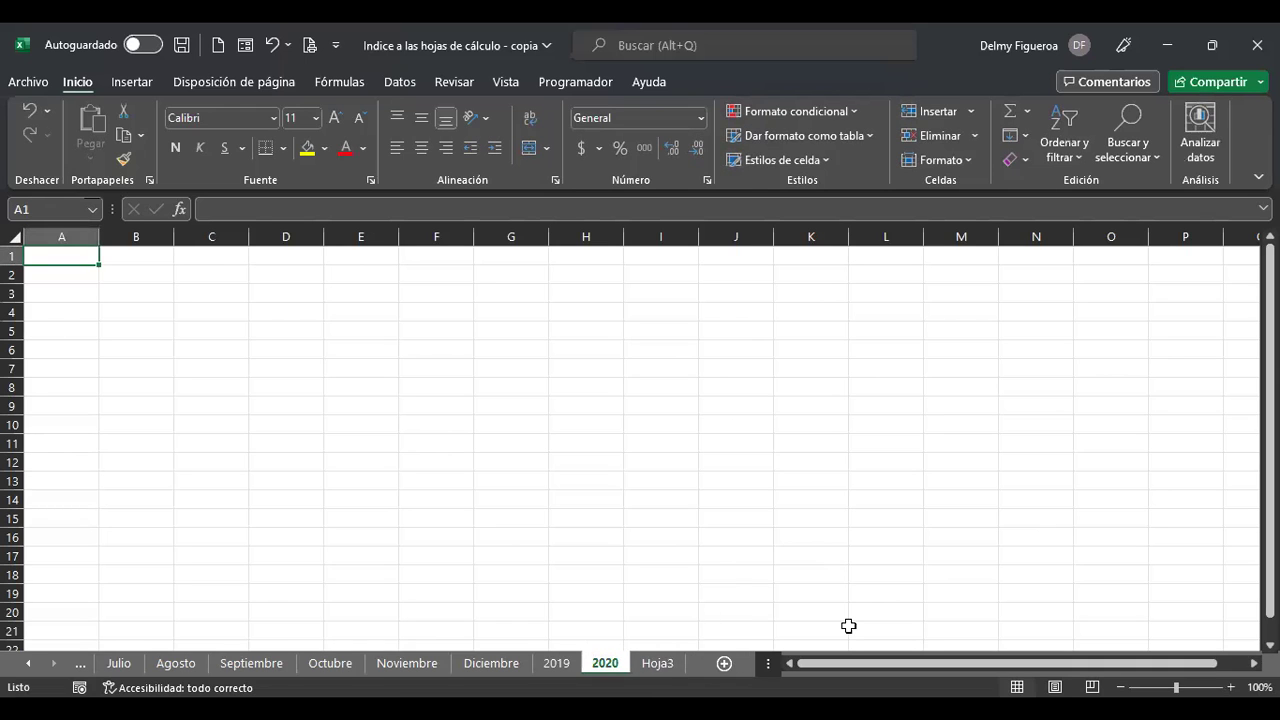
{"action": "double_click", "coordinate": [673, 663]}
{"action": "type", "text": "2021"}
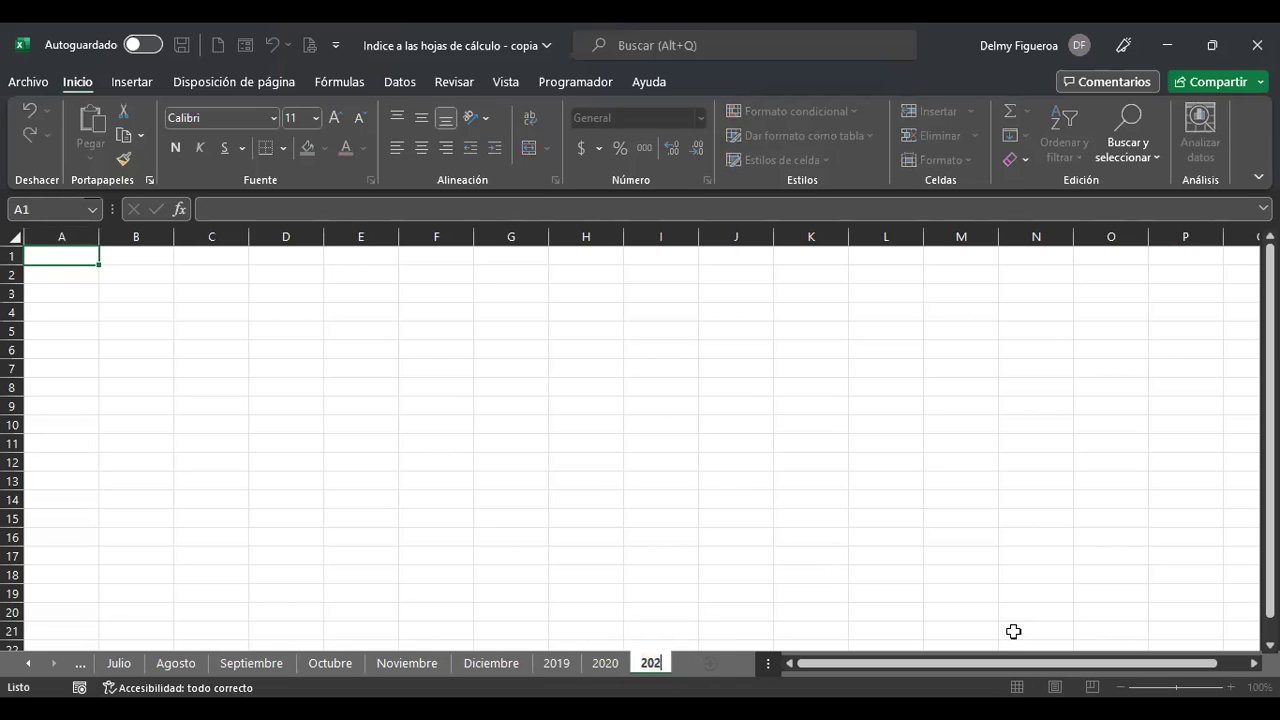
{"action": "key", "text": "Return"}
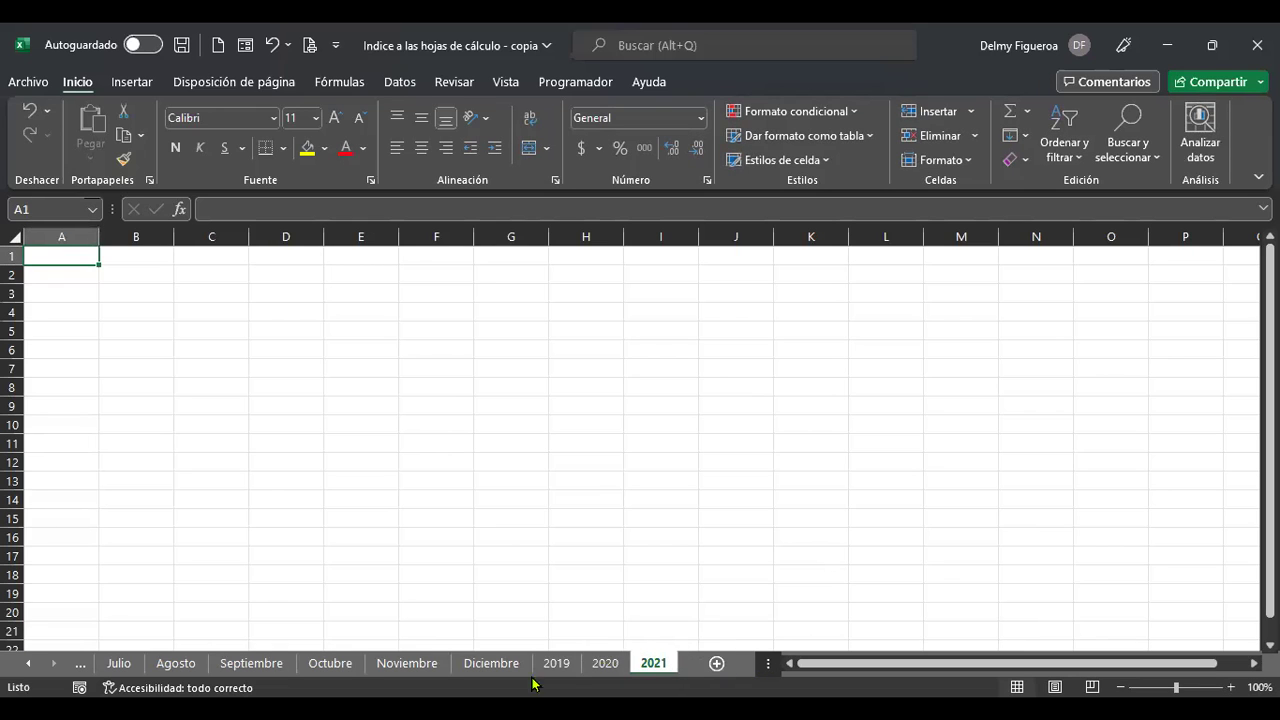
On the Indice sheet, insert a hyperlink in A6 to cell A10 of the Marzo sheet in this document.
{"action": "left_click", "coordinate": [30, 667]}
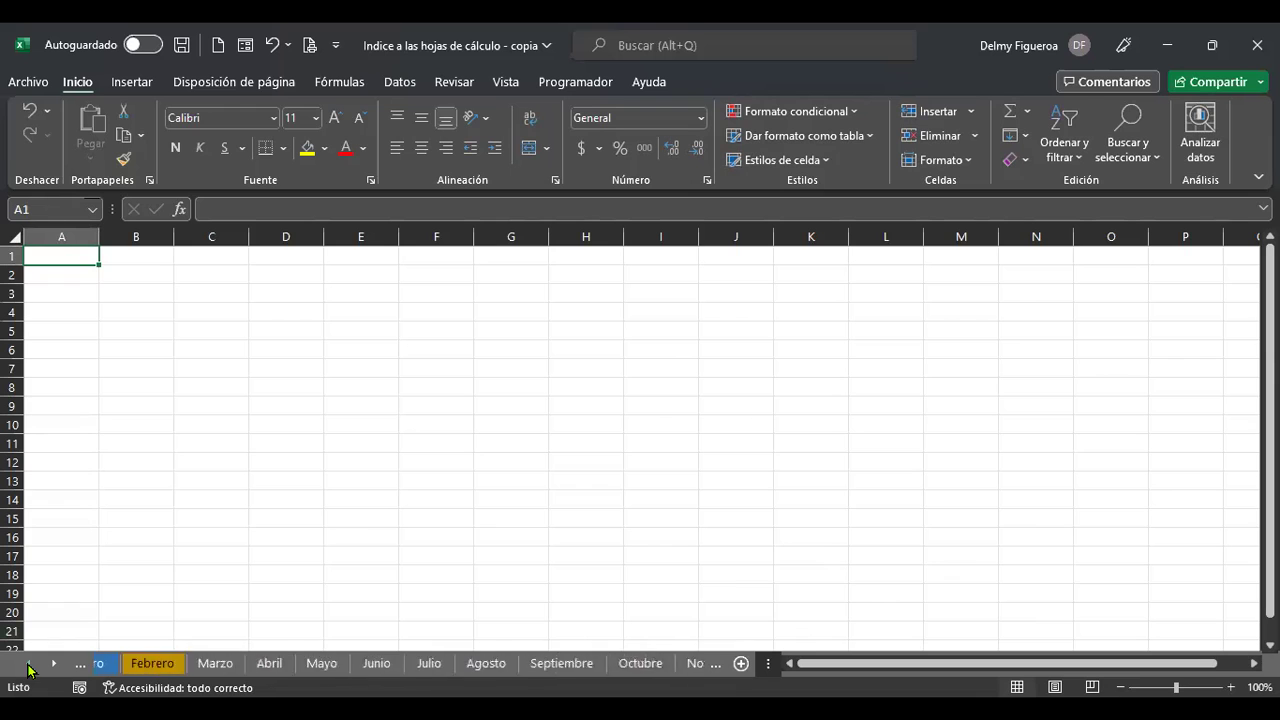
{"action": "left_click", "coordinate": [122, 663]}
{"action": "left_click", "coordinate": [163, 586]}
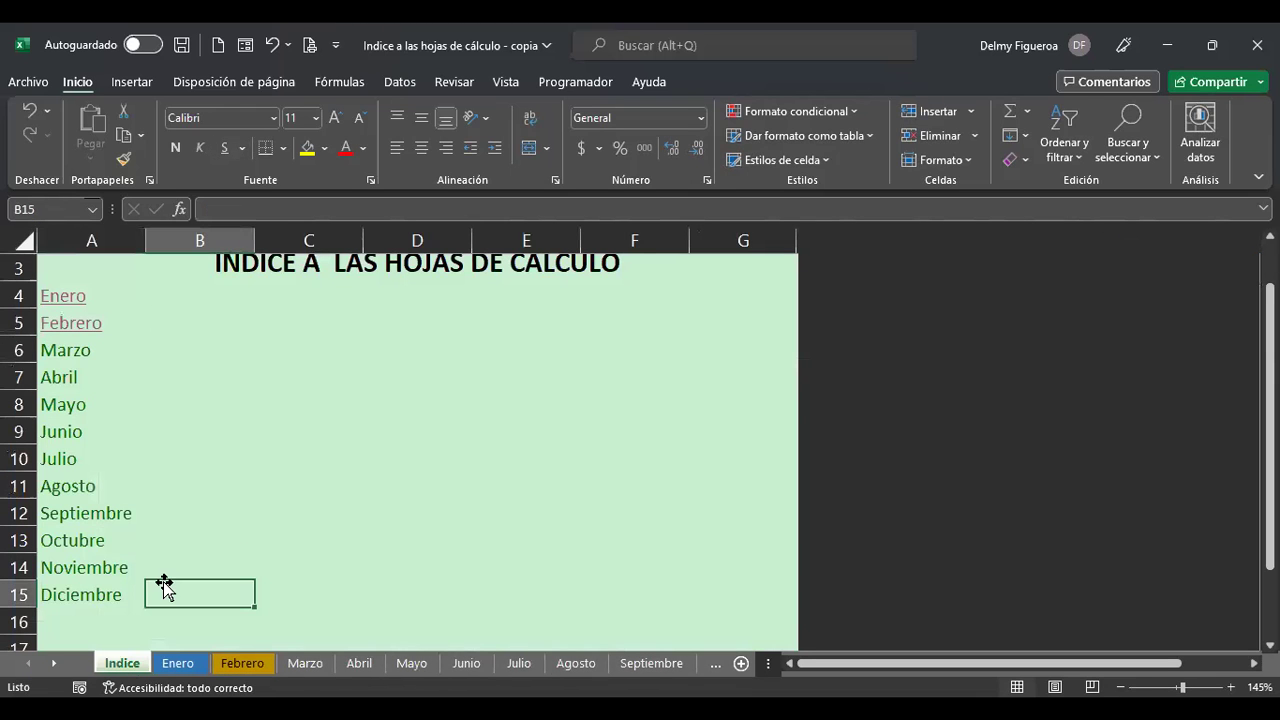
{"action": "scroll", "coordinate": [163, 584], "scroll_direction": "up", "scroll_amount": 3}
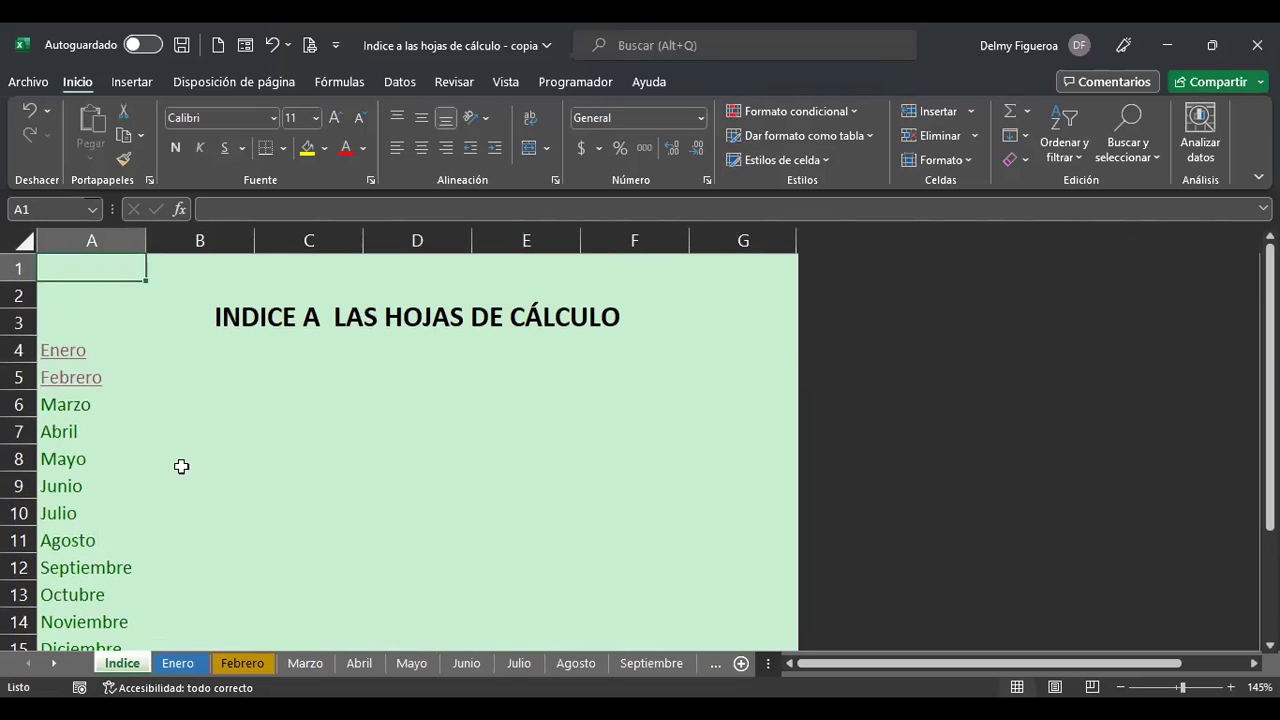
{"action": "left_click", "coordinate": [61, 403]}
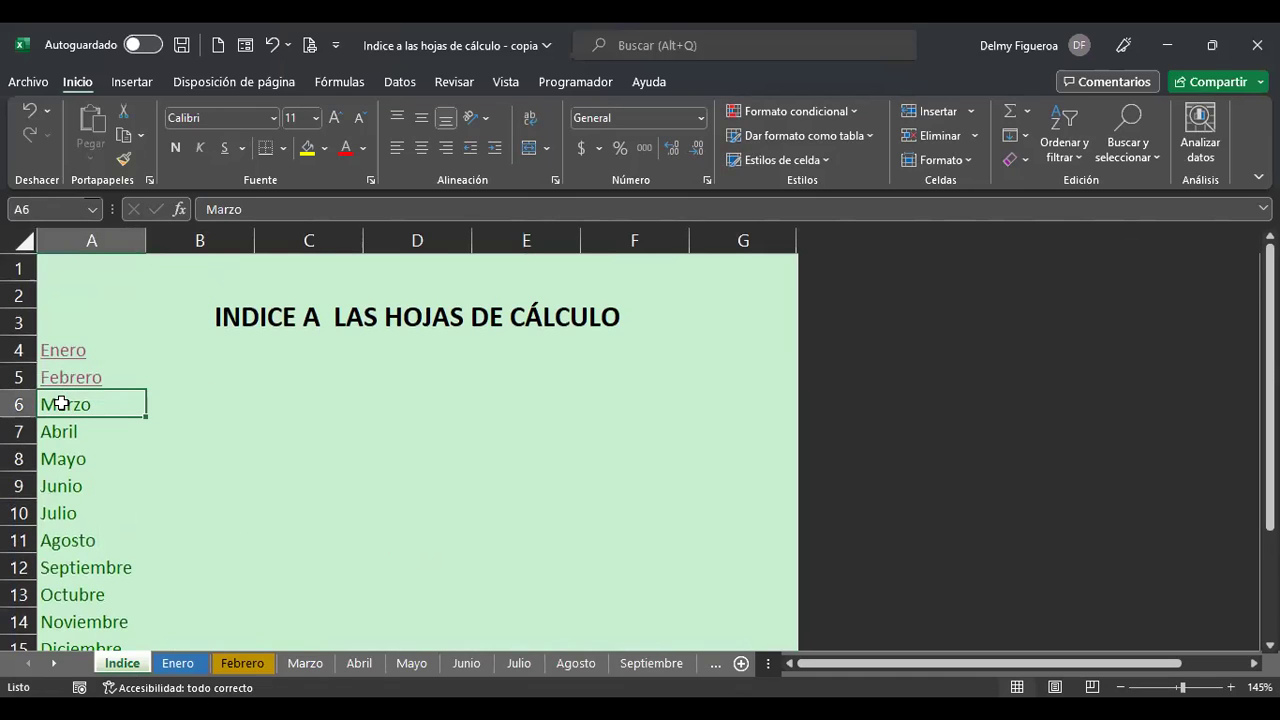
{"action": "right_click", "coordinate": [61, 403]}
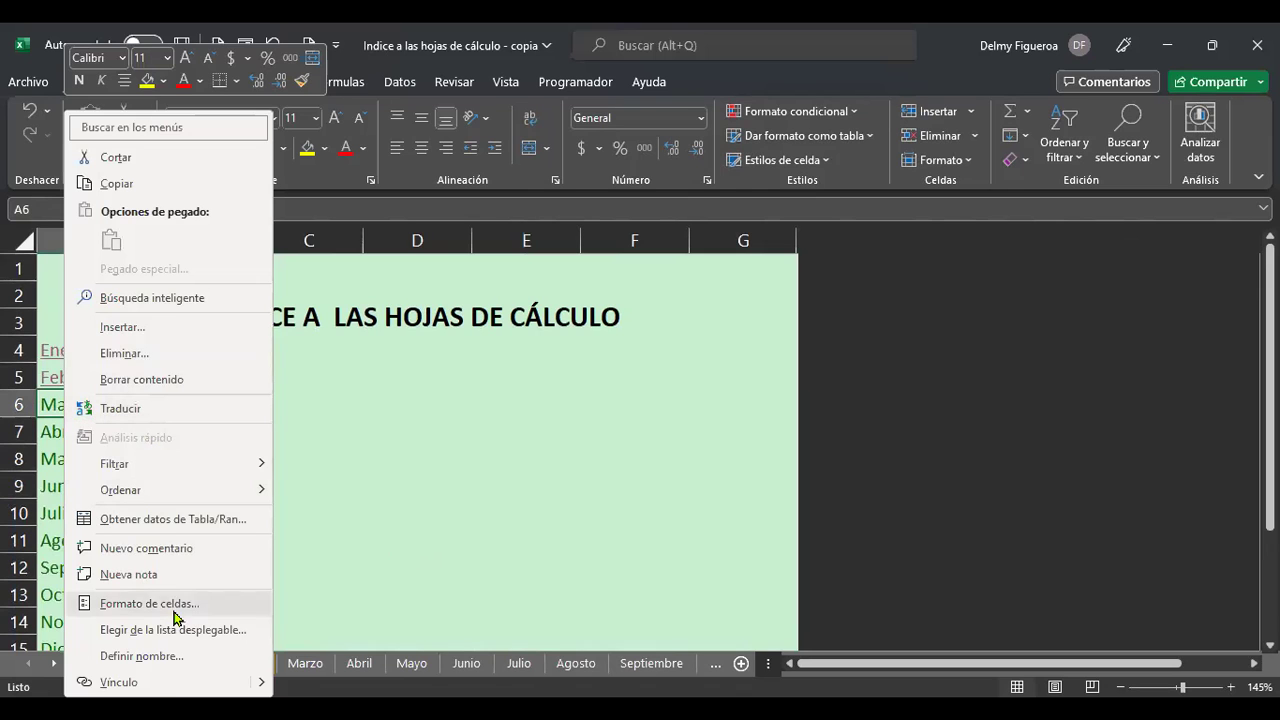
{"action": "left_click", "coordinate": [143, 686]}
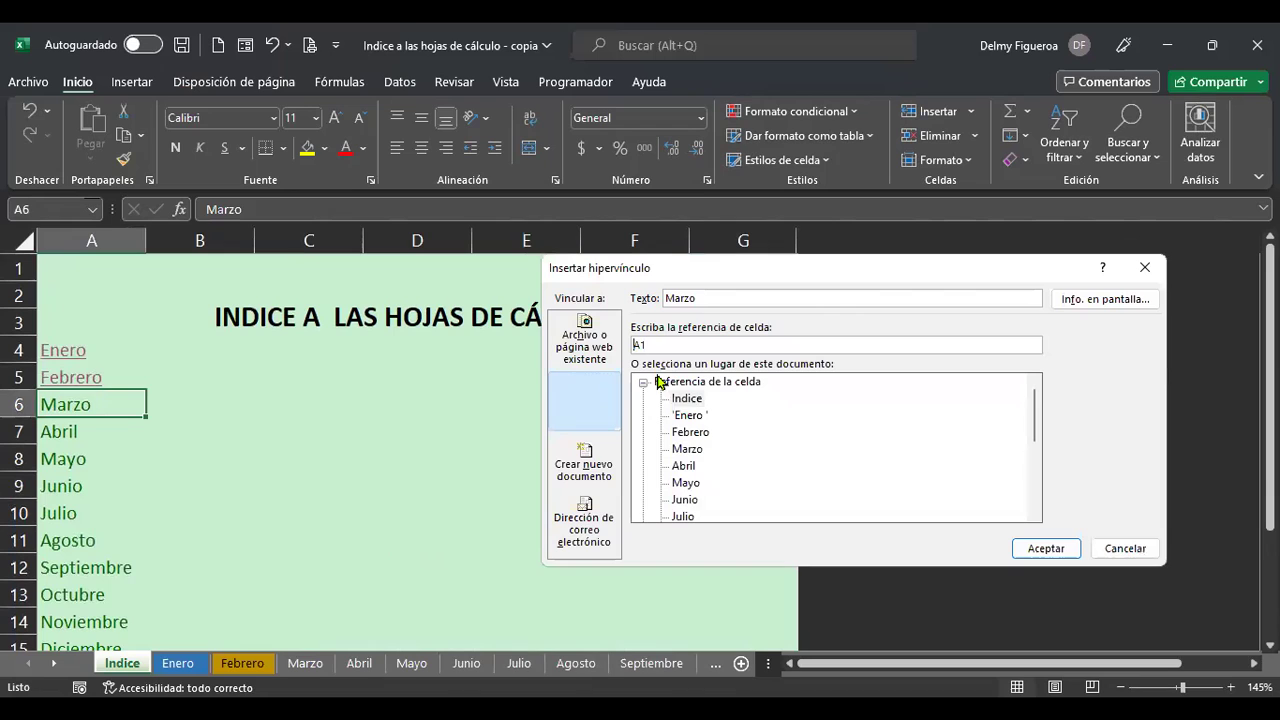
{"action": "left_click", "coordinate": [695, 451]}
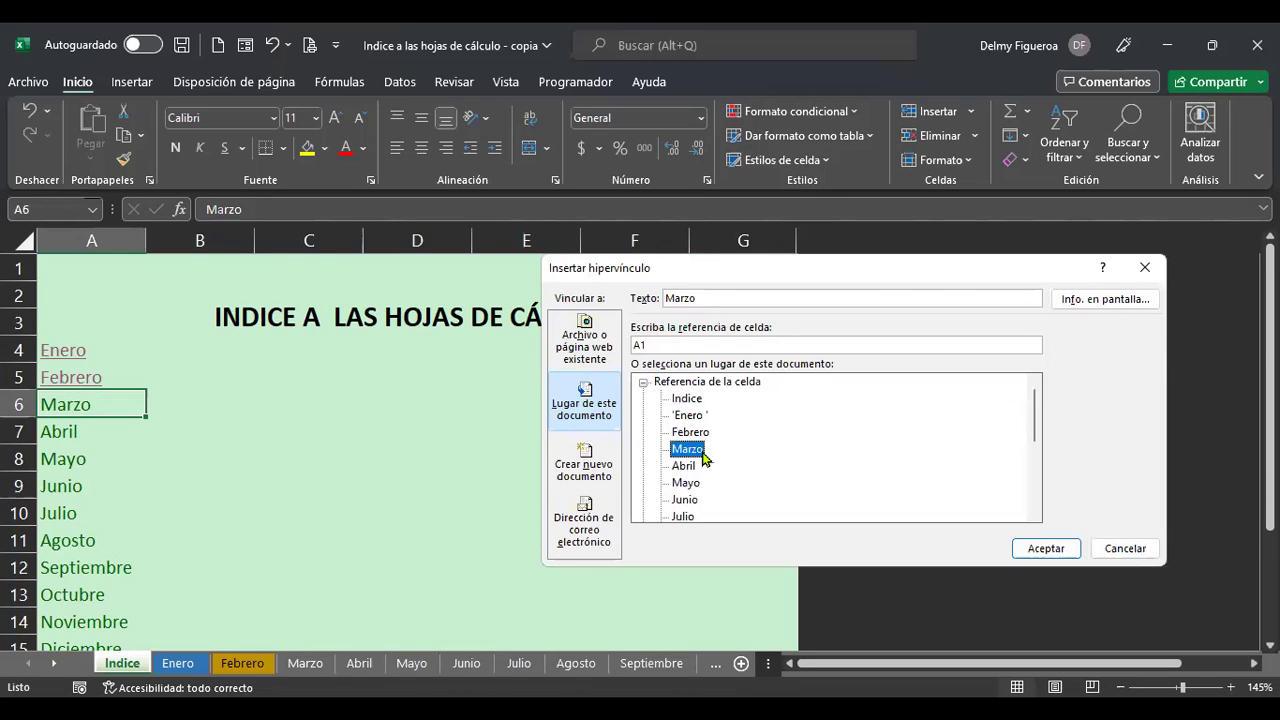
{"action": "left_click", "coordinate": [676, 340]}
{"action": "type", "text": "0"}
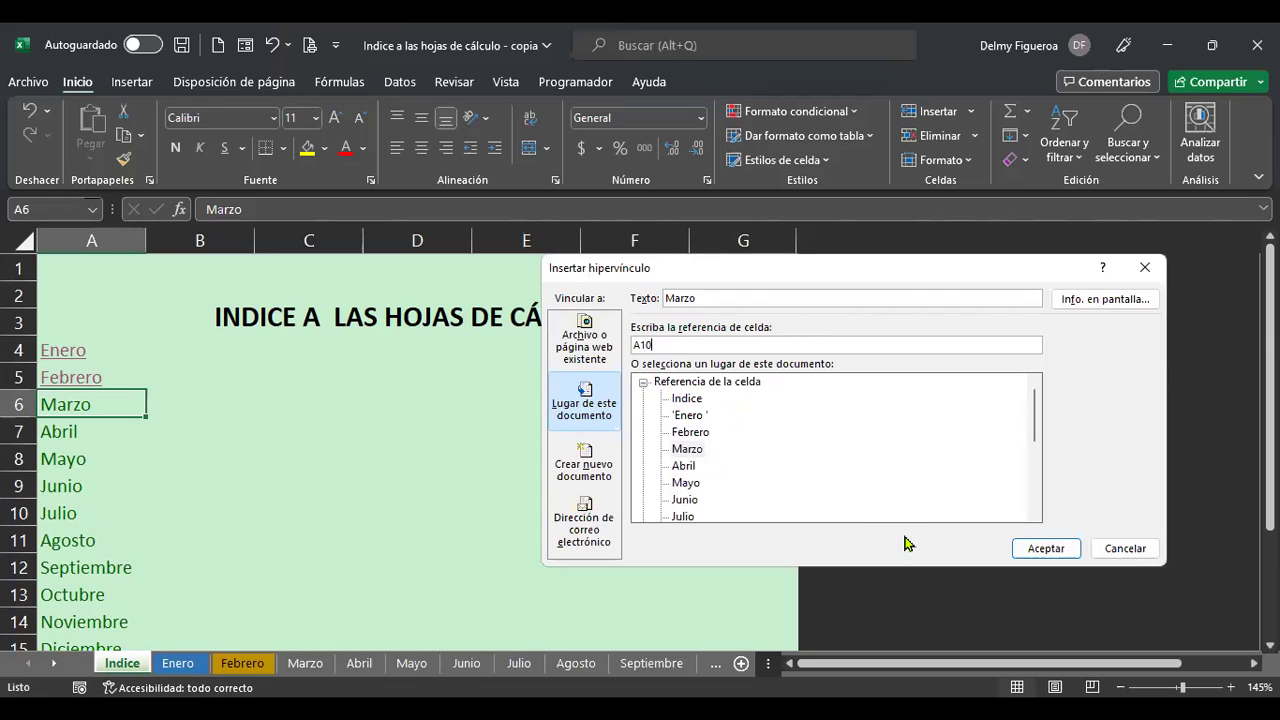
{"action": "left_click", "coordinate": [695, 452]}
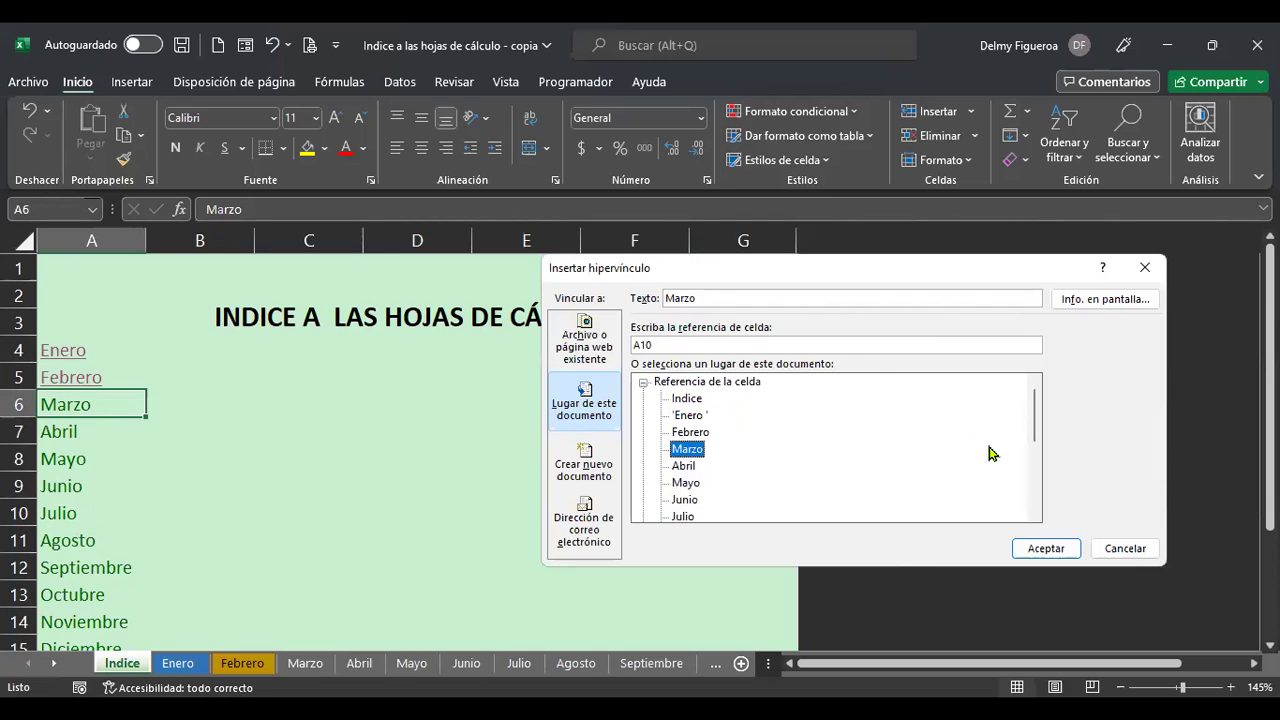
{"action": "left_click", "coordinate": [1060, 546]}
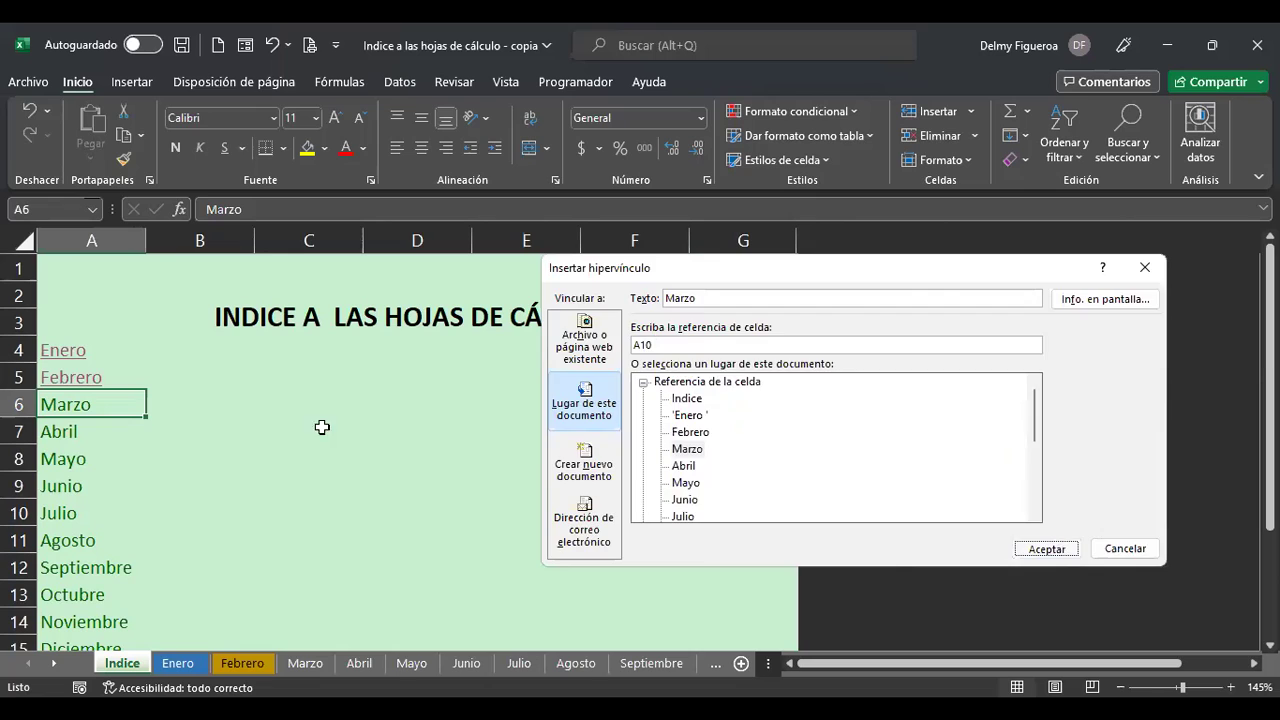
Follow the Marzo hyperlink in A6 and return to the Indice sheet.
{"action": "left_click", "coordinate": [62, 408]}
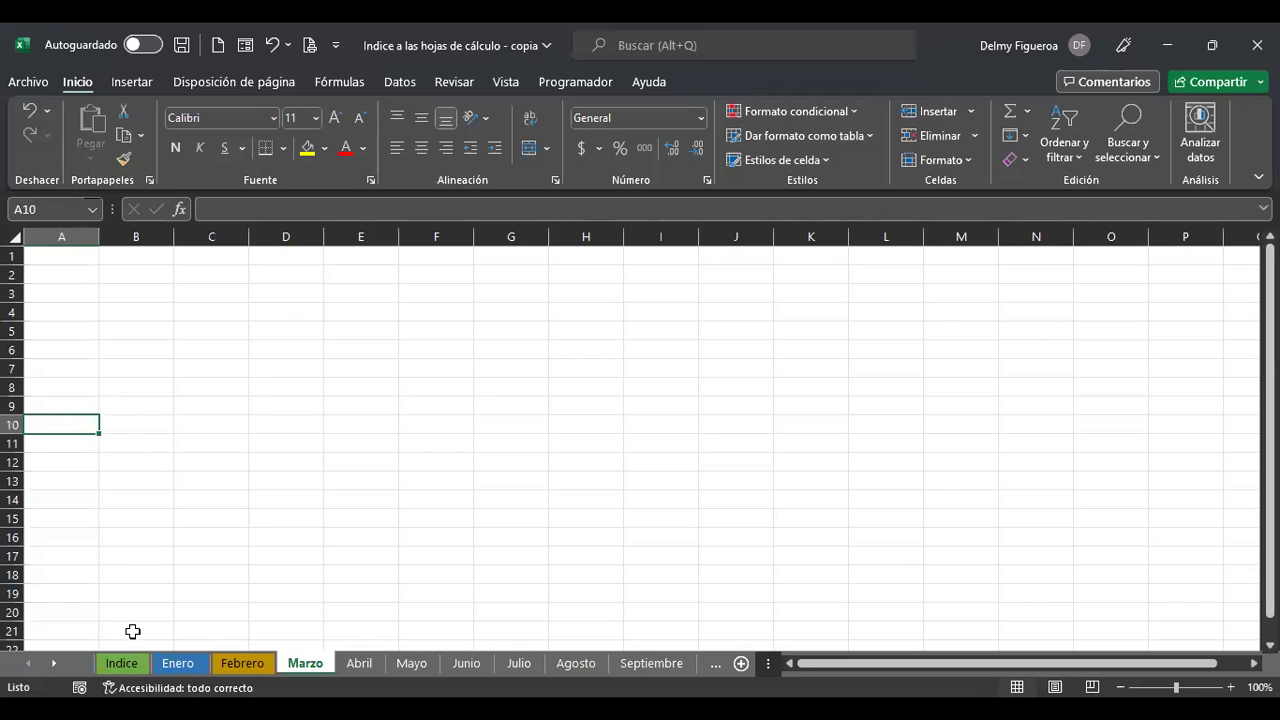
{"action": "left_click", "coordinate": [122, 664]}
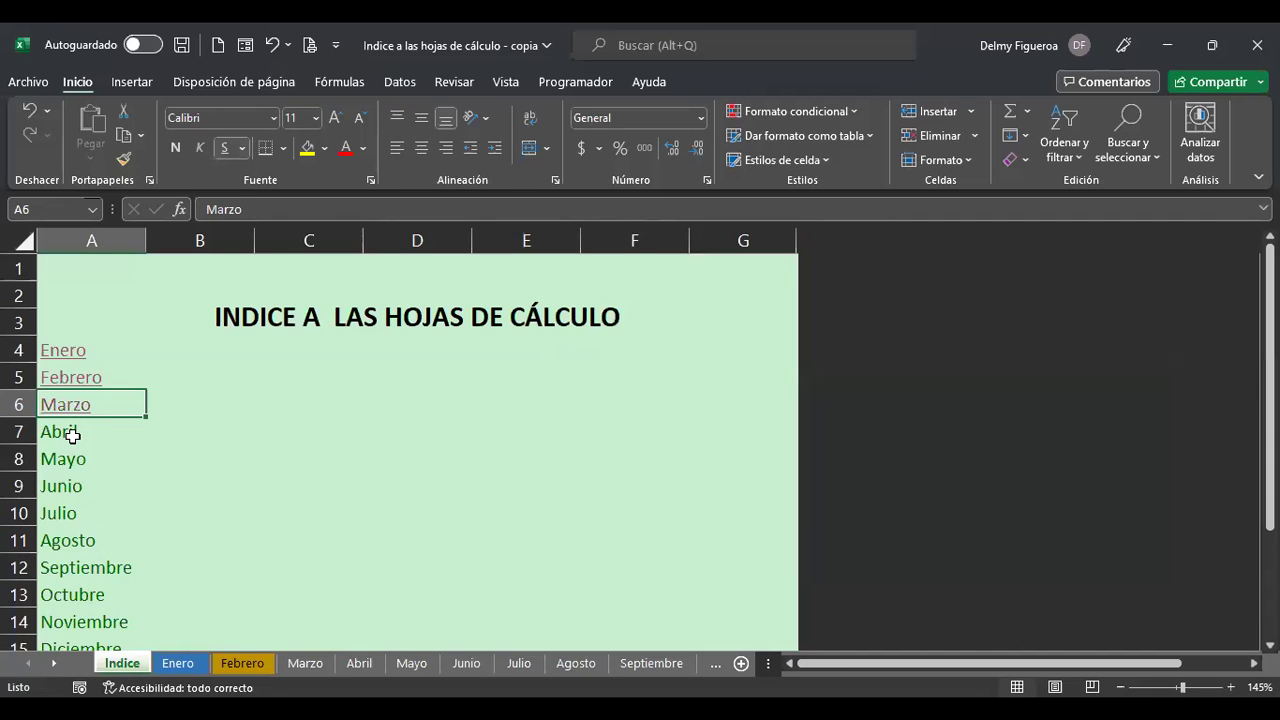
On the Indice sheet, insert a hyperlink in A7 to cell A1 of the Abril sheet in this document.
{"action": "left_click", "coordinate": [72, 434]}
{"action": "right_click", "coordinate": [72, 434]}
{"action": "left_click", "coordinate": [130, 683]}
{"action": "left_click", "coordinate": [684, 466]}
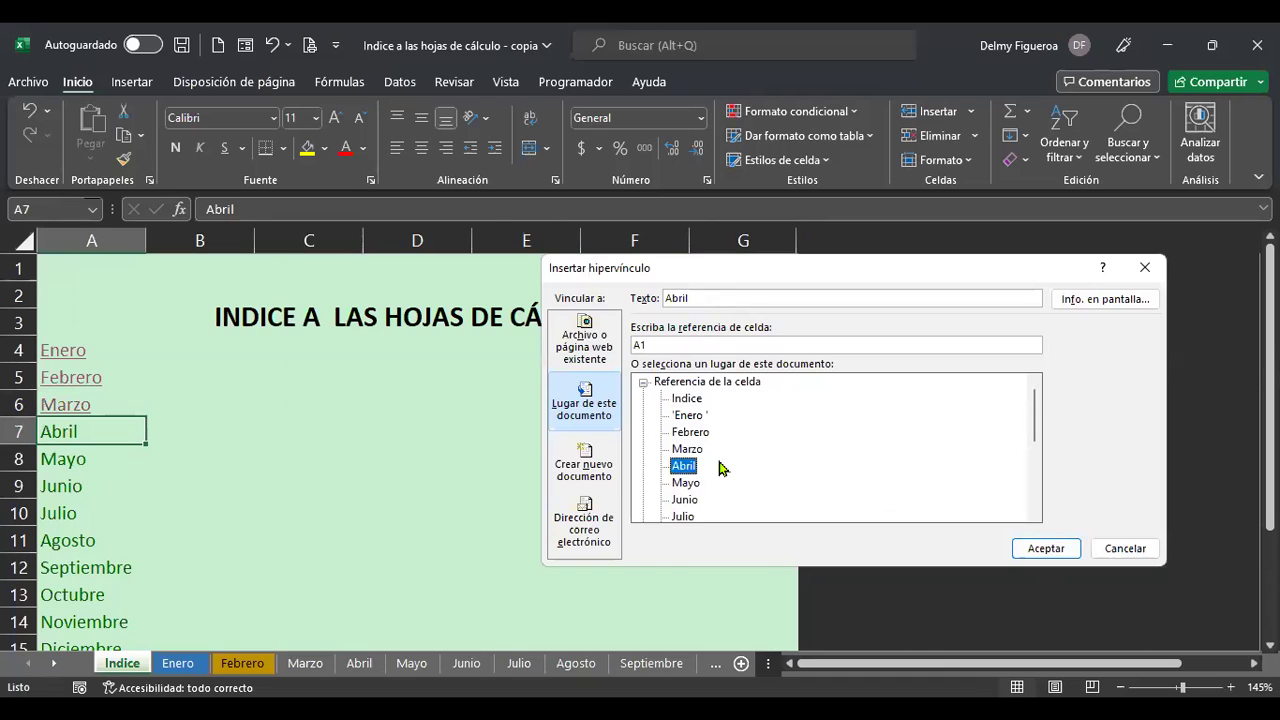
{"action": "left_click", "coordinate": [1046, 549]}
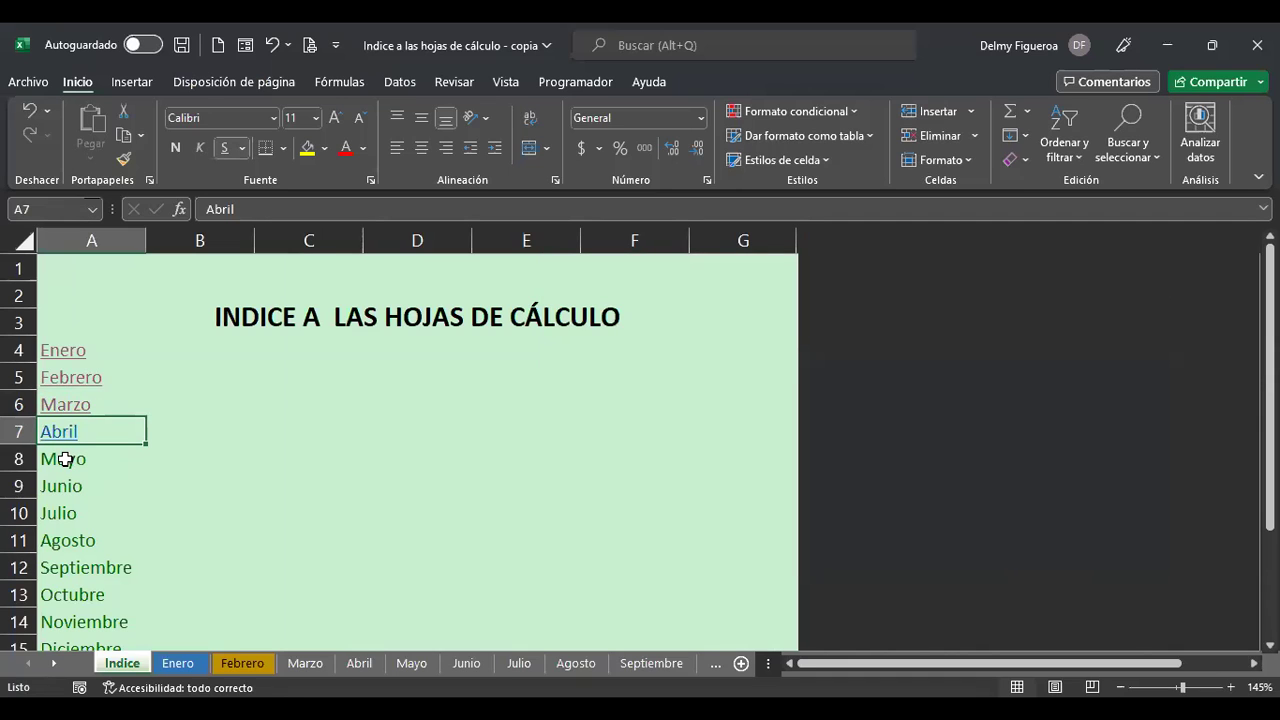
Insert a hyperlink in A8 to cell A1 of the Mayo sheet in this document.
{"action": "left_click", "coordinate": [64, 459]}
{"action": "right_click", "coordinate": [64, 459]}
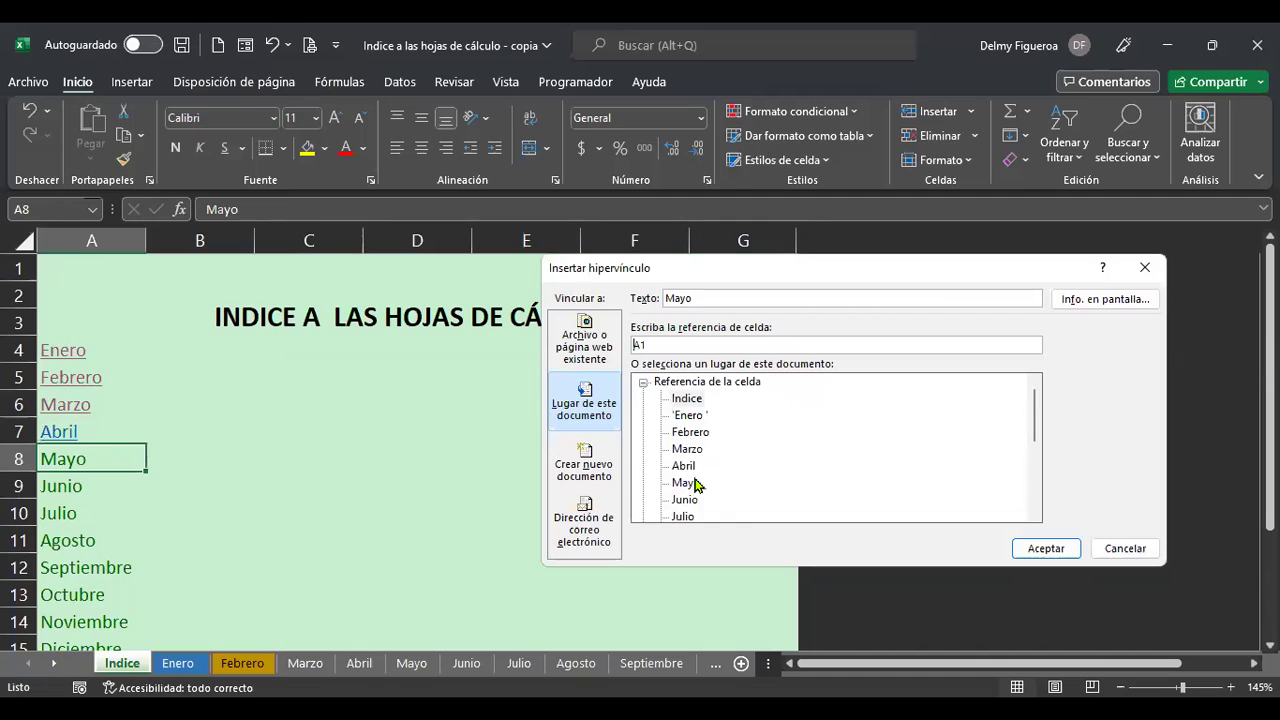
{"action": "left_click", "coordinate": [690, 483]}
{"action": "left_click", "coordinate": [1043, 549]}
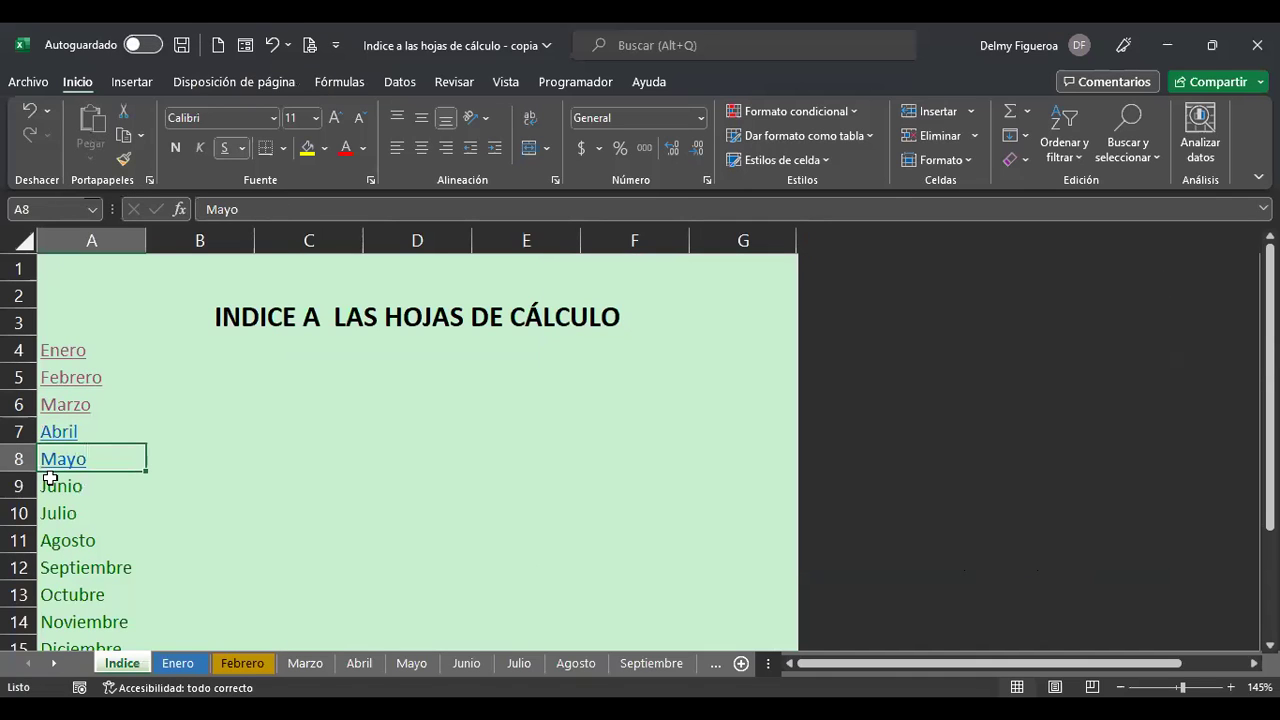
Insert a hyperlink in A9 to cell A1 of the Junio sheet in this document.
{"action": "right_click", "coordinate": [66, 487]}
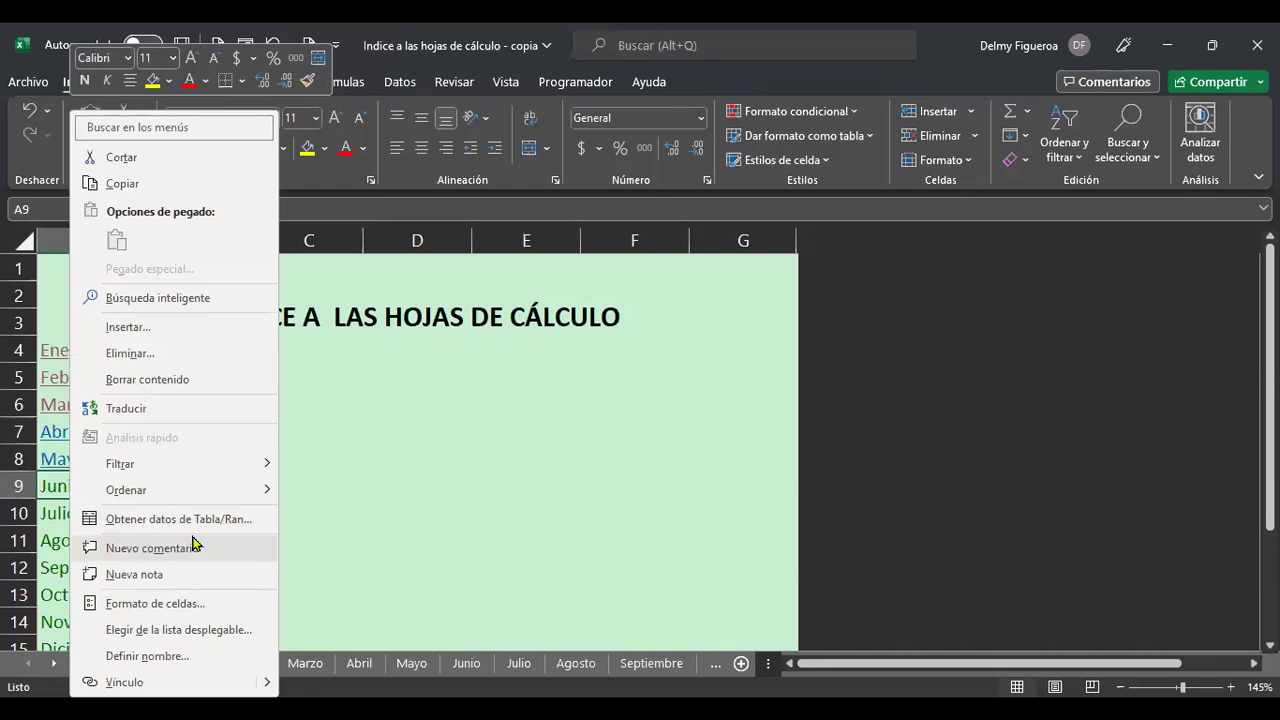
{"action": "left_click", "coordinate": [175, 684]}
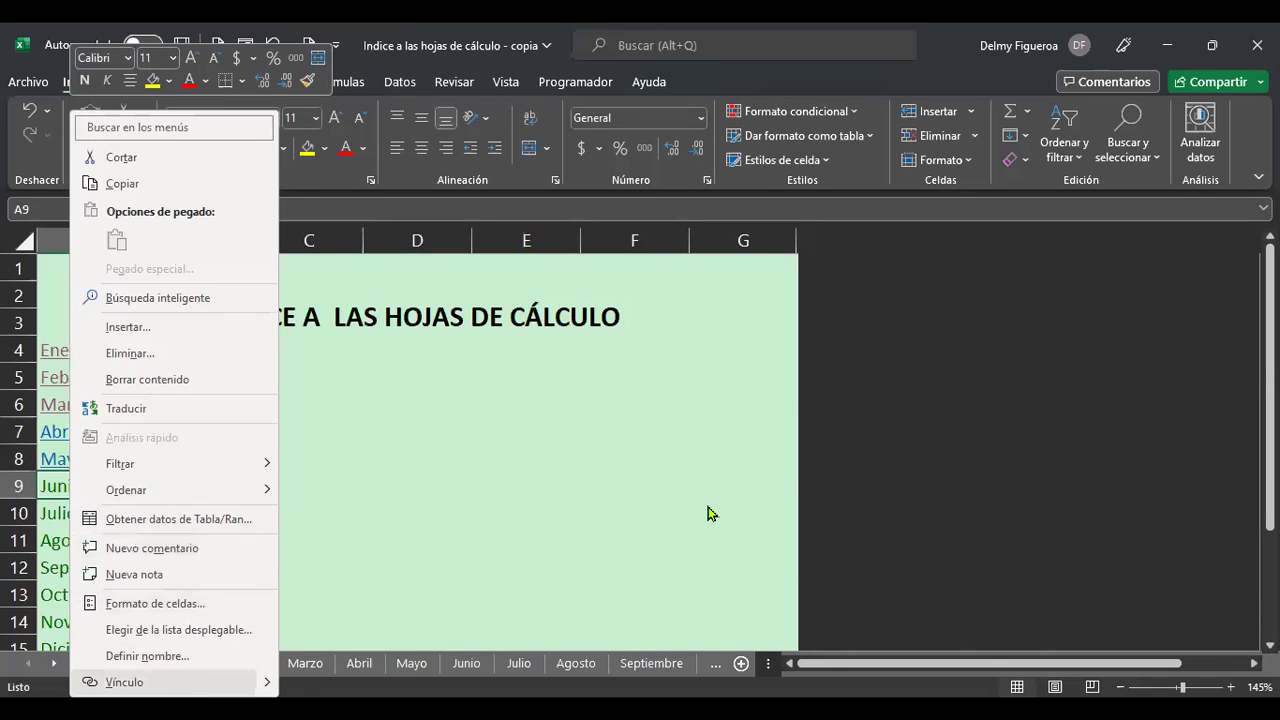
{"action": "left_click", "coordinate": [695, 500]}
{"action": "left_click", "coordinate": [1058, 552]}
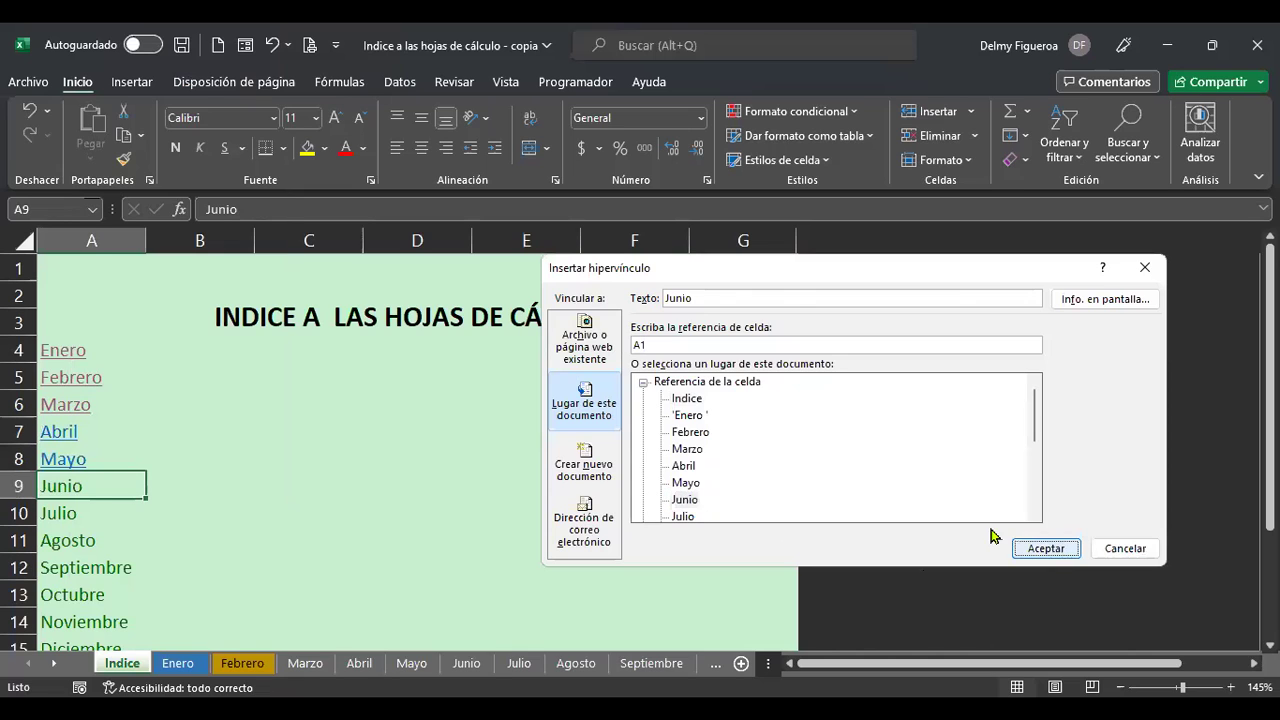
Insert a hyperlink in A10 to the Julio sheet in this document.
{"action": "right_click", "coordinate": [97, 515]}
{"action": "left_click", "coordinate": [198, 684]}
{"action": "left_click", "coordinate": [689, 519]}
{"action": "left_click", "coordinate": [1045, 556]}
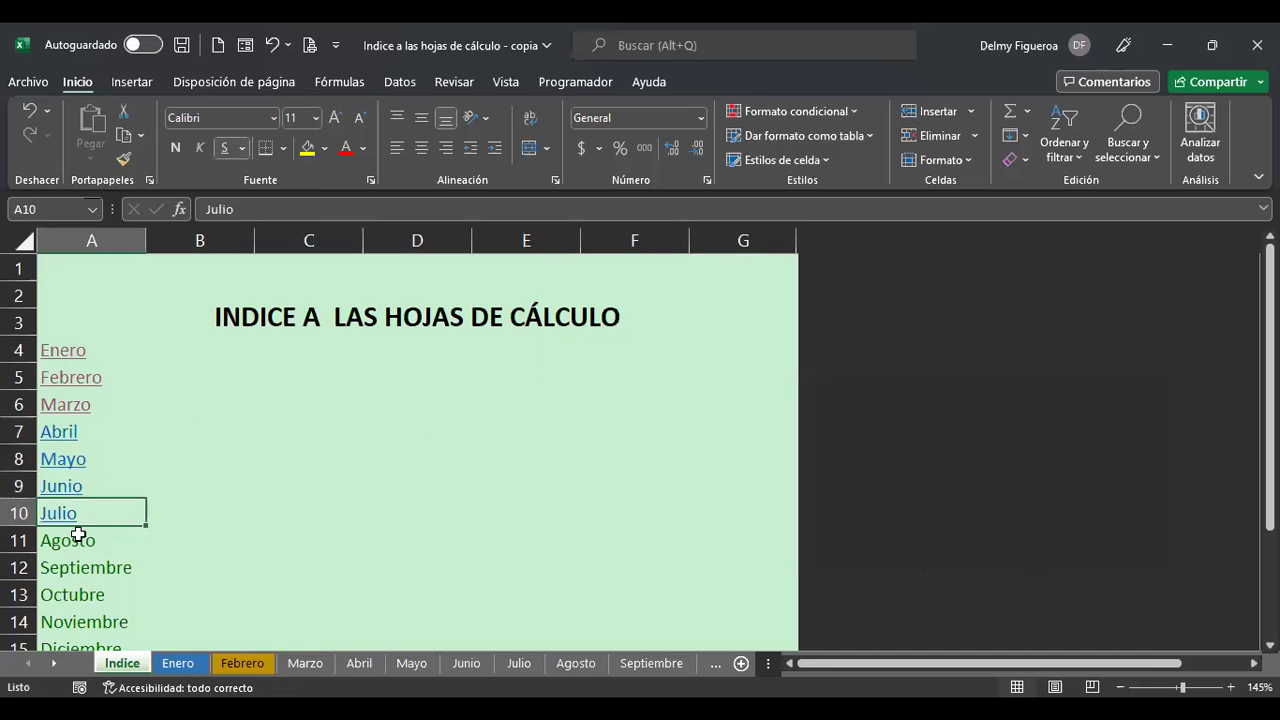
Insert a hyperlink in A11 to cell A1 of the Agosto sheet, with the ScreenTip text "Agosto 2022".
{"action": "right_click", "coordinate": [88, 545]}
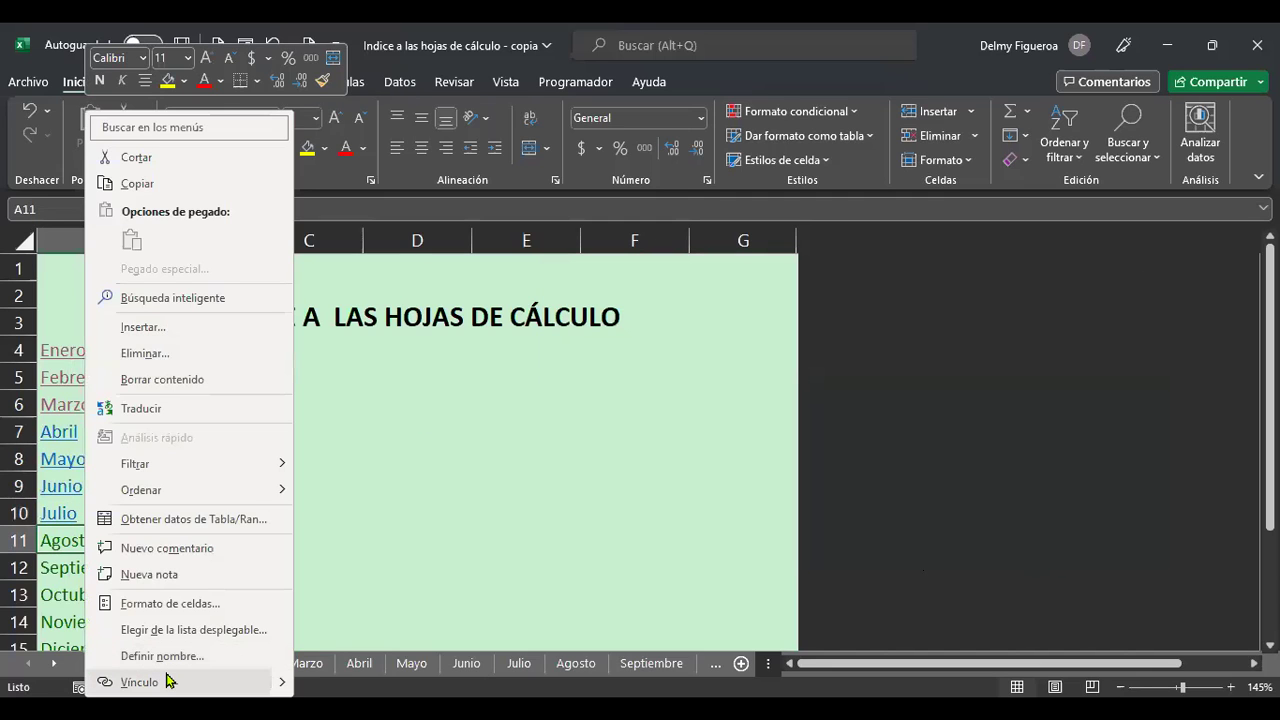
{"action": "left_click", "coordinate": [168, 681]}
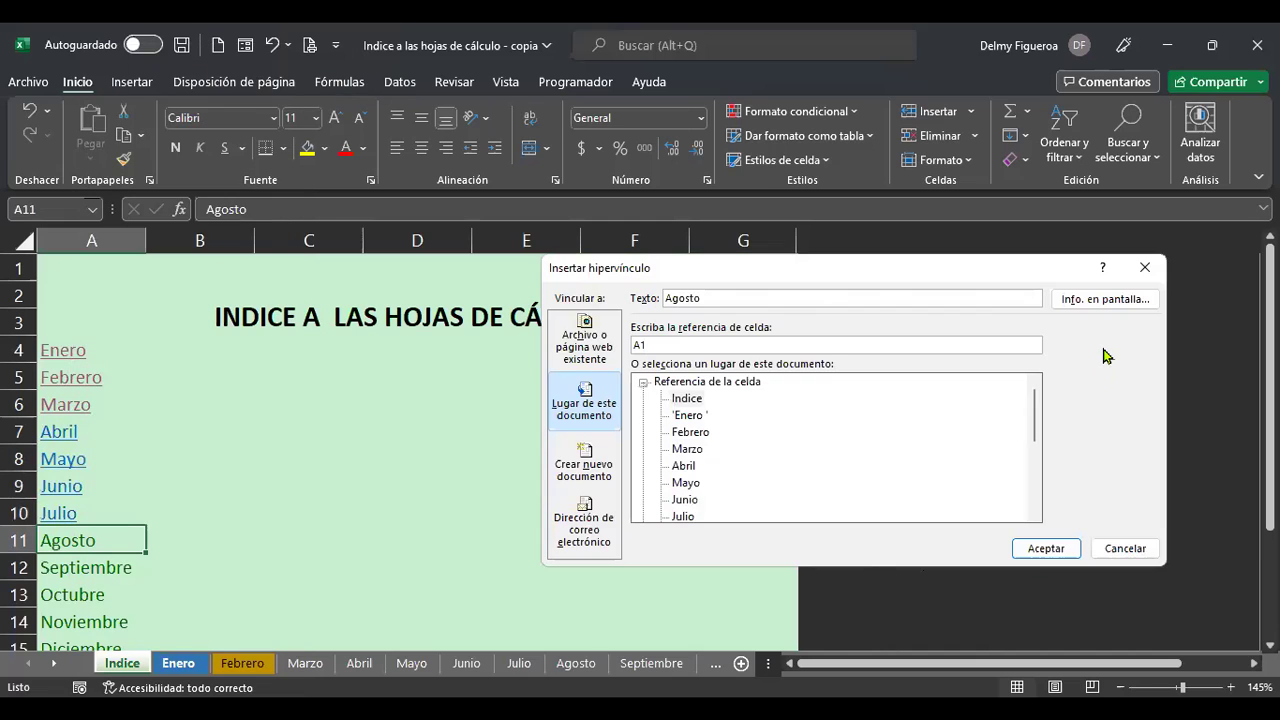
{"action": "scroll", "coordinate": [824, 476], "scroll_direction": "down", "scroll_amount": 1}
{"action": "left_click", "coordinate": [688, 483]}
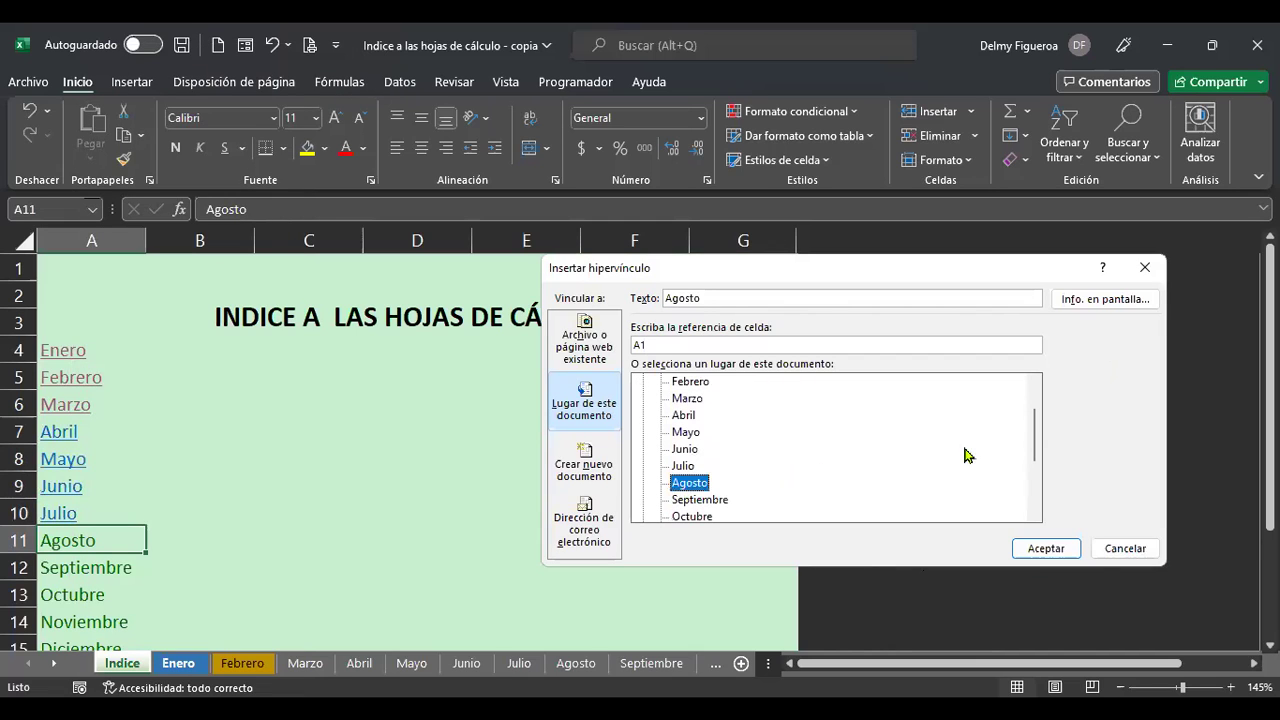
{"action": "left_click", "coordinate": [1098, 296]}
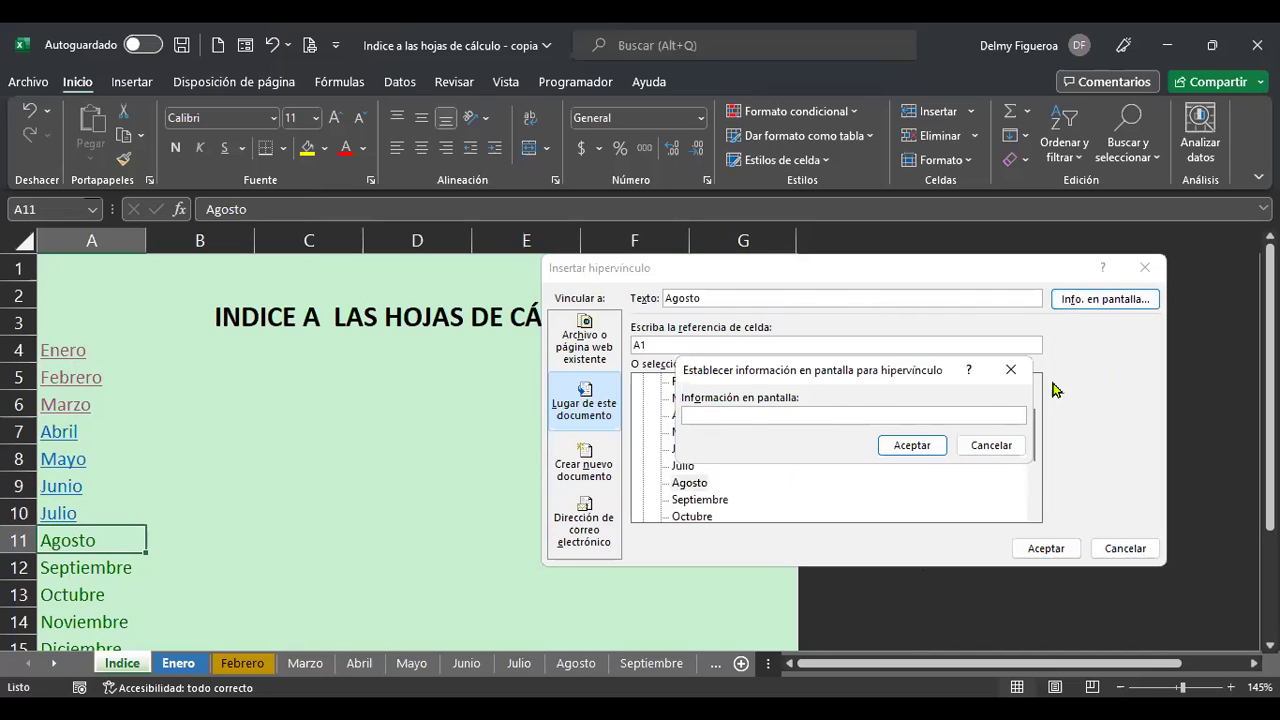
{"action": "type", "text": "Agos"}
{"action": "left_click", "coordinate": [912, 446]}
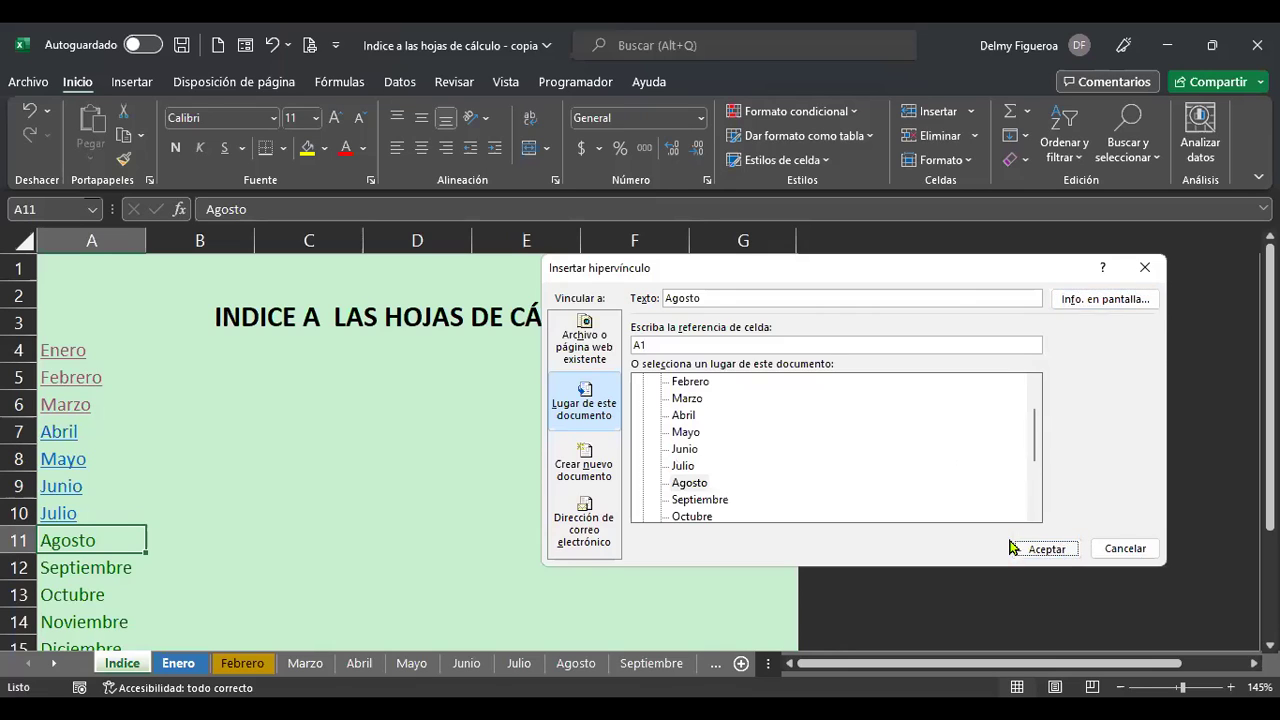
{"action": "left_click", "coordinate": [1046, 549]}
Test the Agosto hyperlink in A11 and its ScreenTip, returning to the Indice sheet.
{"action": "mouse_move", "coordinate": [60, 541]}
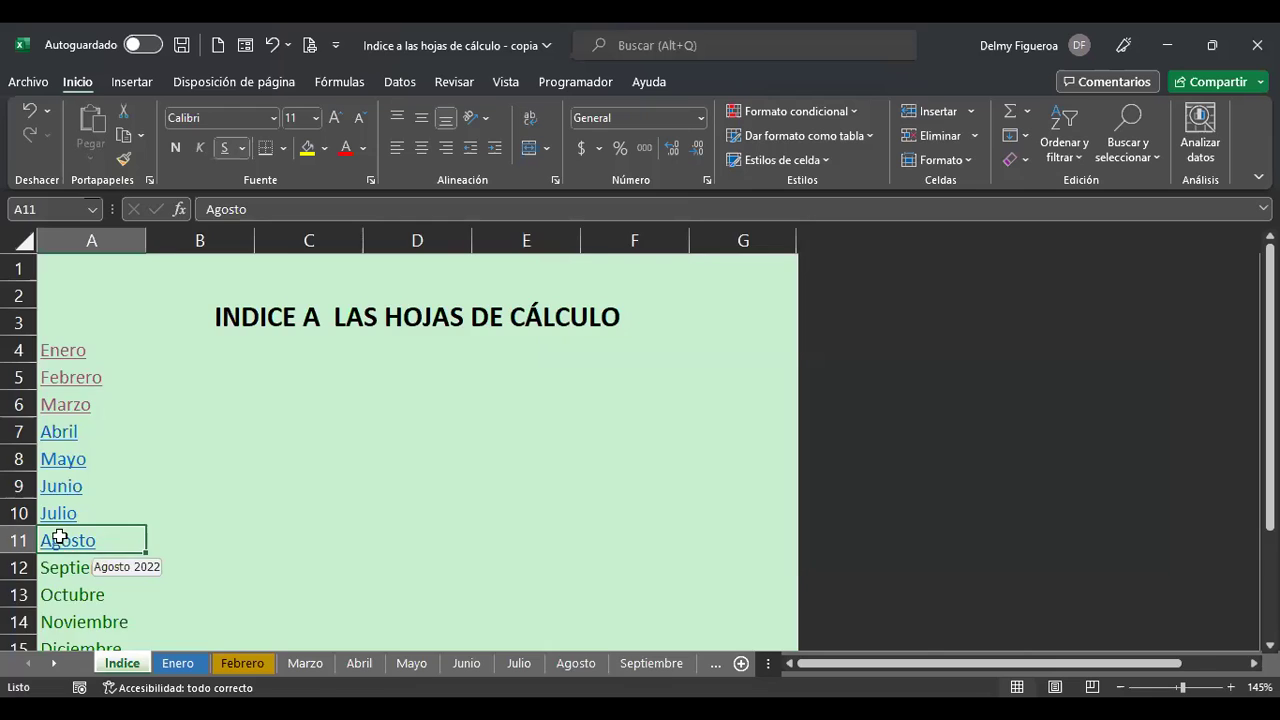
{"action": "left_click", "coordinate": [60, 541]}
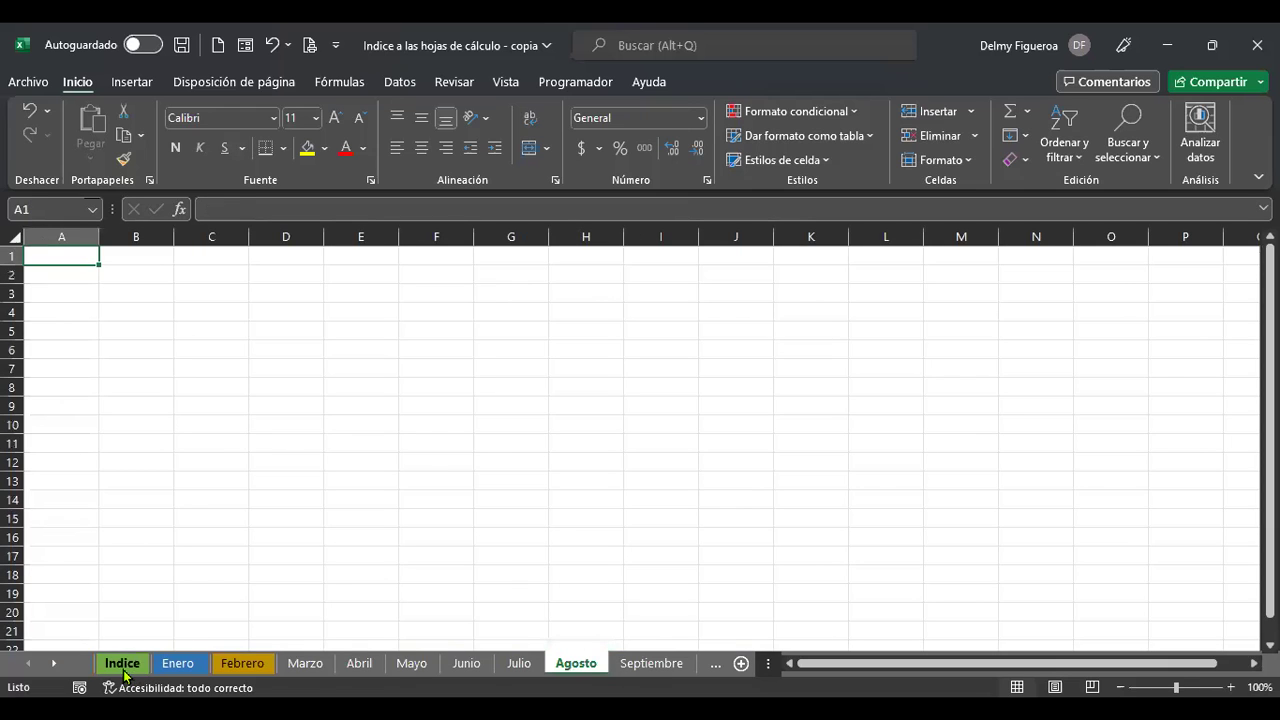
{"action": "left_click", "coordinate": [124, 671]}
{"action": "mouse_move", "coordinate": [74, 555]}
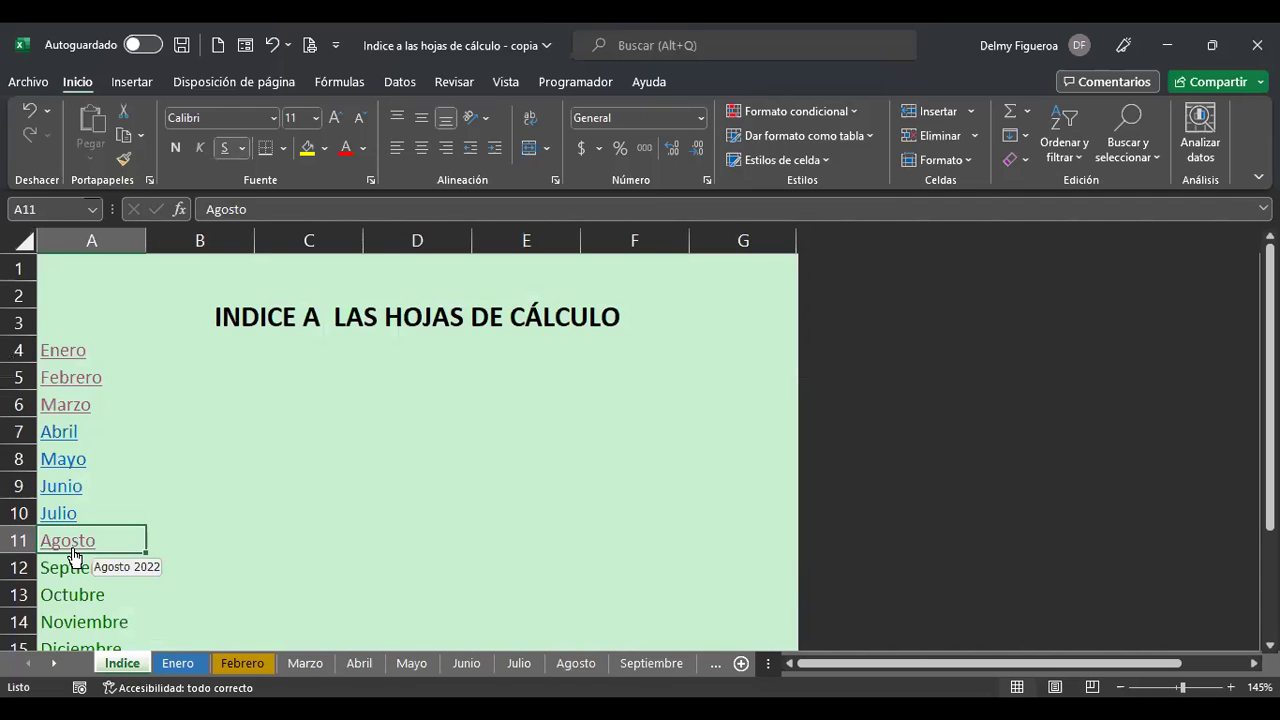
{"action": "mouse_move", "coordinate": [68, 522]}
Insert a hyperlink in A12 to cell A1 of the Septiembre sheet in this document.
{"action": "left_click", "coordinate": [67, 565]}
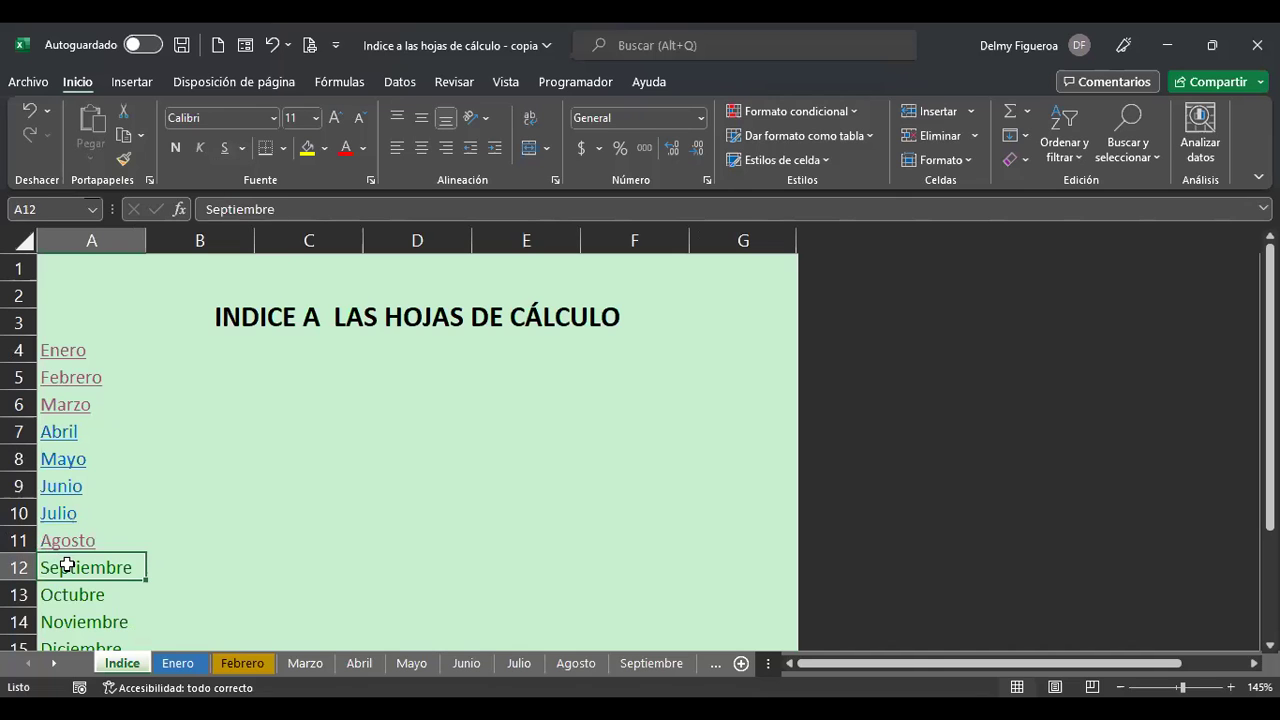
{"action": "right_click", "coordinate": [67, 565]}
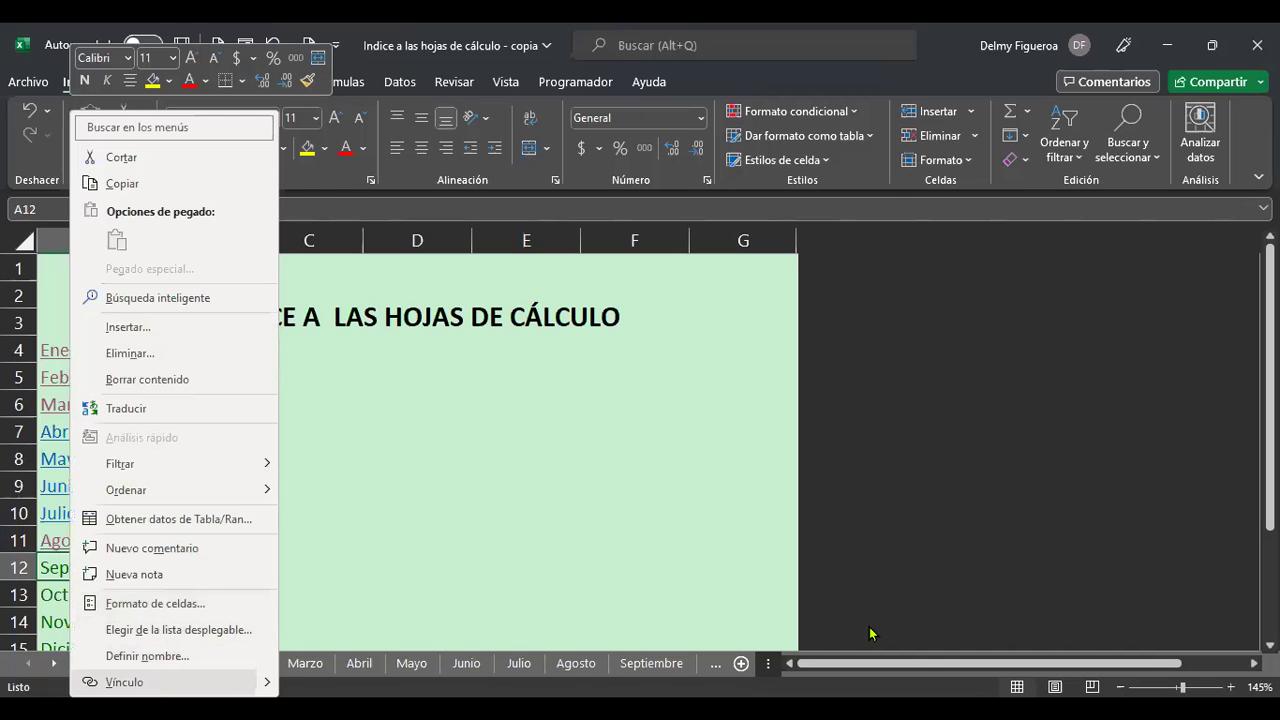
{"action": "left_click", "coordinate": [155, 683]}
{"action": "scroll", "coordinate": [780, 458], "scroll_direction": "down", "scroll_amount": 2}
{"action": "left_click", "coordinate": [702, 399]}
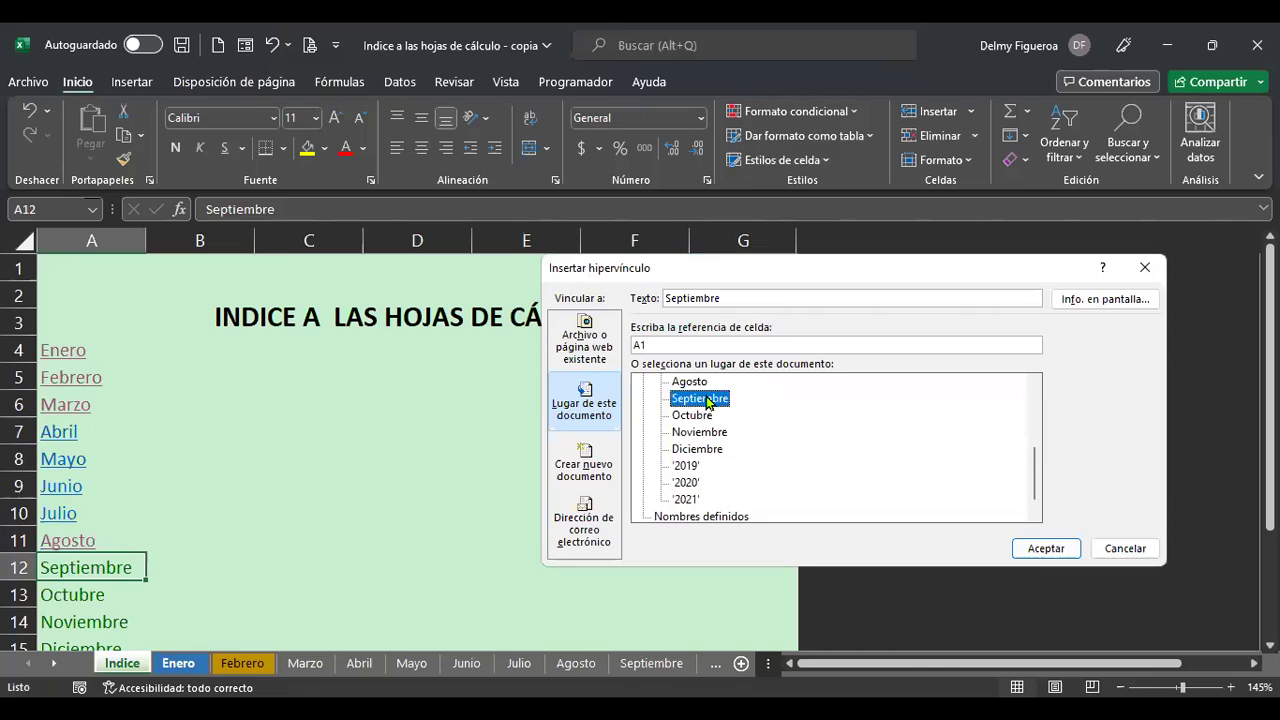
{"action": "left_click", "coordinate": [1062, 549]}
Insert a hyperlink in A13 to cell A1 of the Octubre sheet in this document.
{"action": "left_click", "coordinate": [102, 598]}
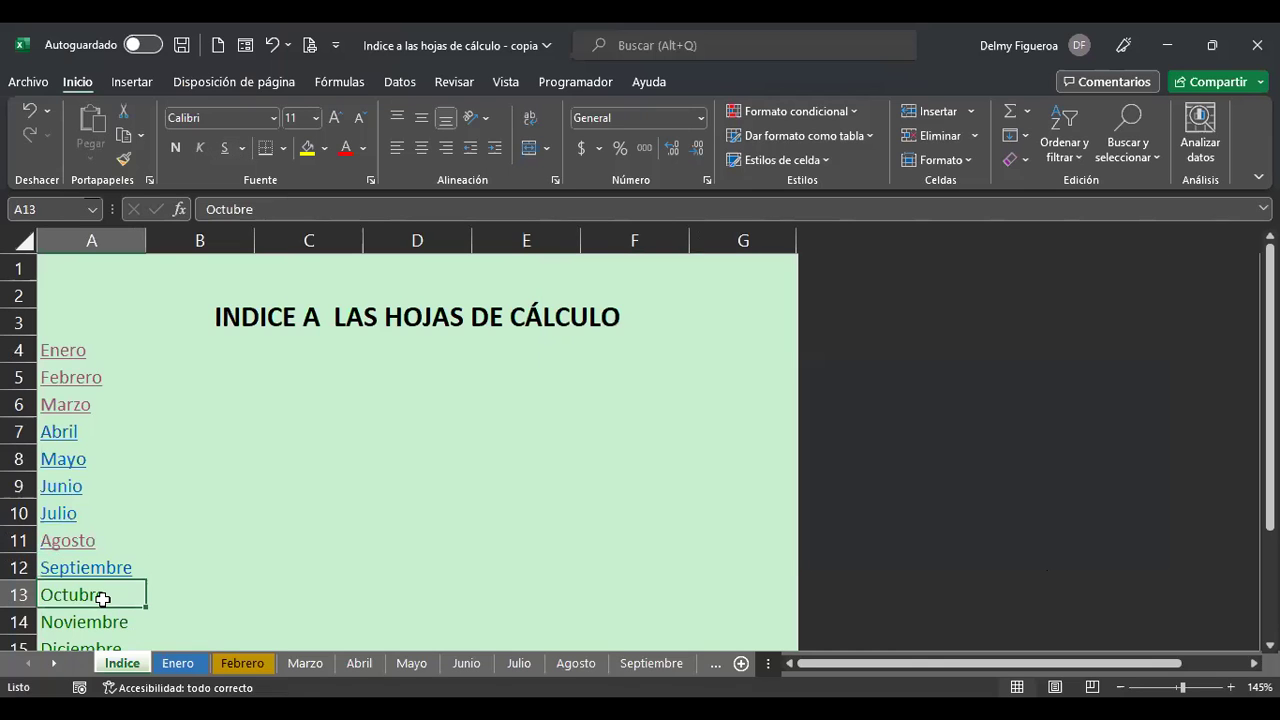
{"action": "right_click", "coordinate": [102, 598]}
{"action": "left_click", "coordinate": [197, 684]}
{"action": "left_click", "coordinate": [705, 468]}
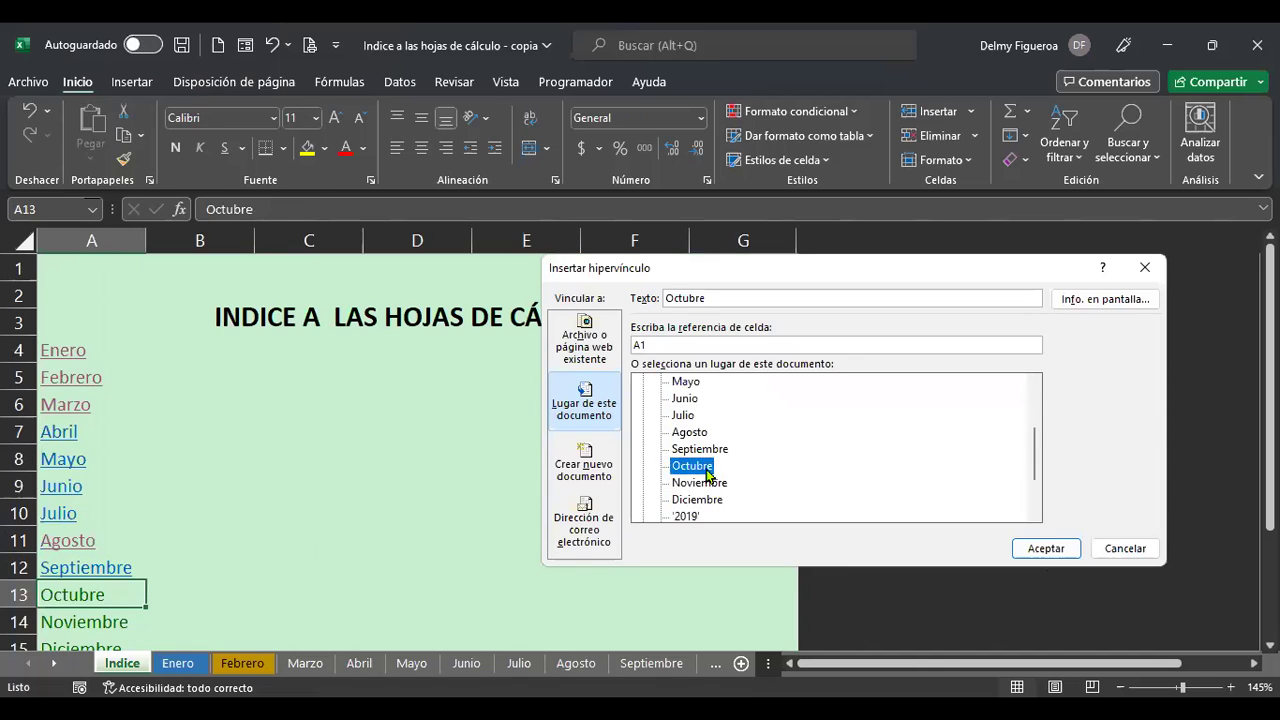
{"action": "left_click", "coordinate": [1050, 550]}
Insert a hyperlink in A14 to cell A1 of the Noviembre sheet in this document.
{"action": "scroll", "coordinate": [189, 551], "scroll_direction": "down", "scroll_amount": 3}
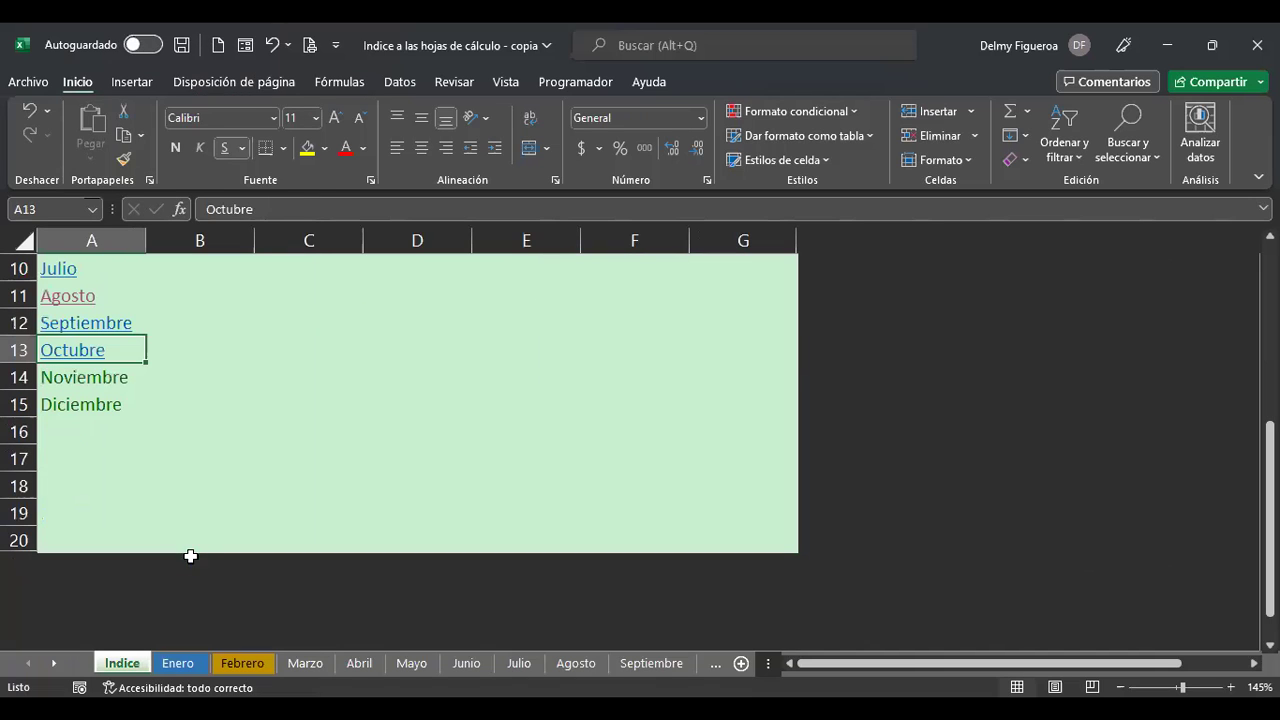
{"action": "left_click", "coordinate": [97, 377]}
{"action": "right_click", "coordinate": [97, 377]}
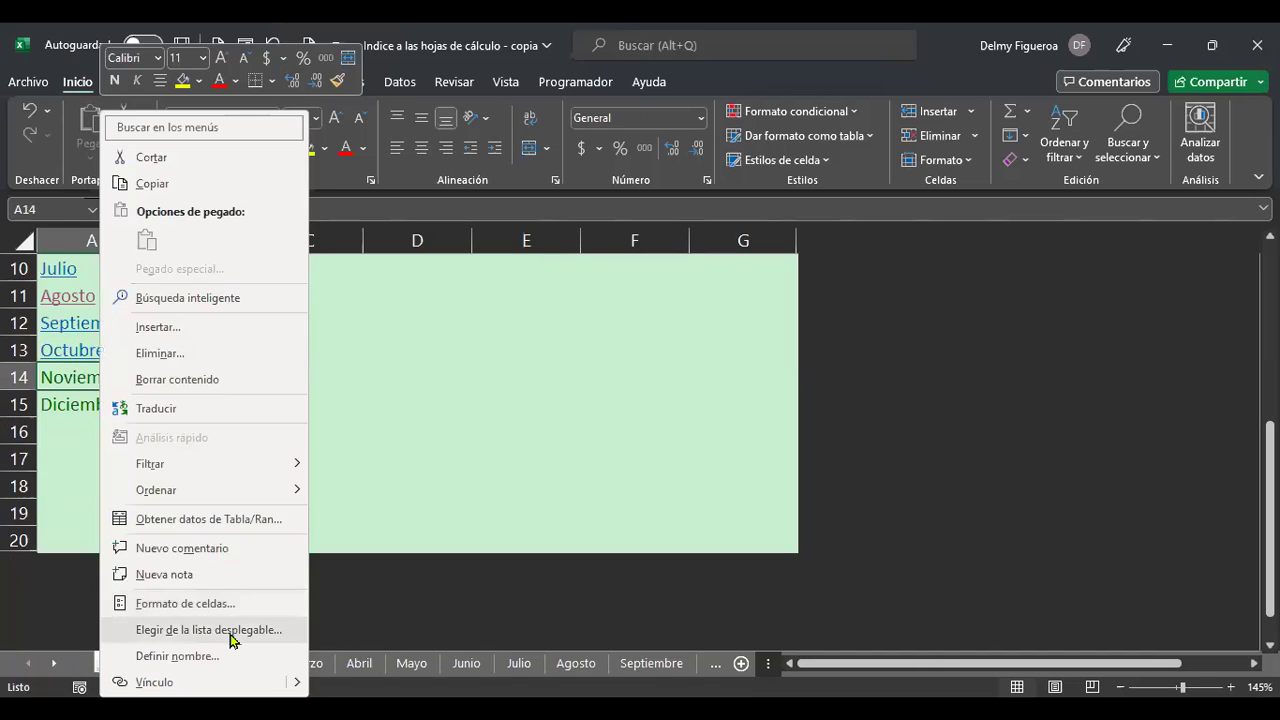
{"action": "left_click", "coordinate": [168, 684]}
{"action": "left_click", "coordinate": [712, 485]}
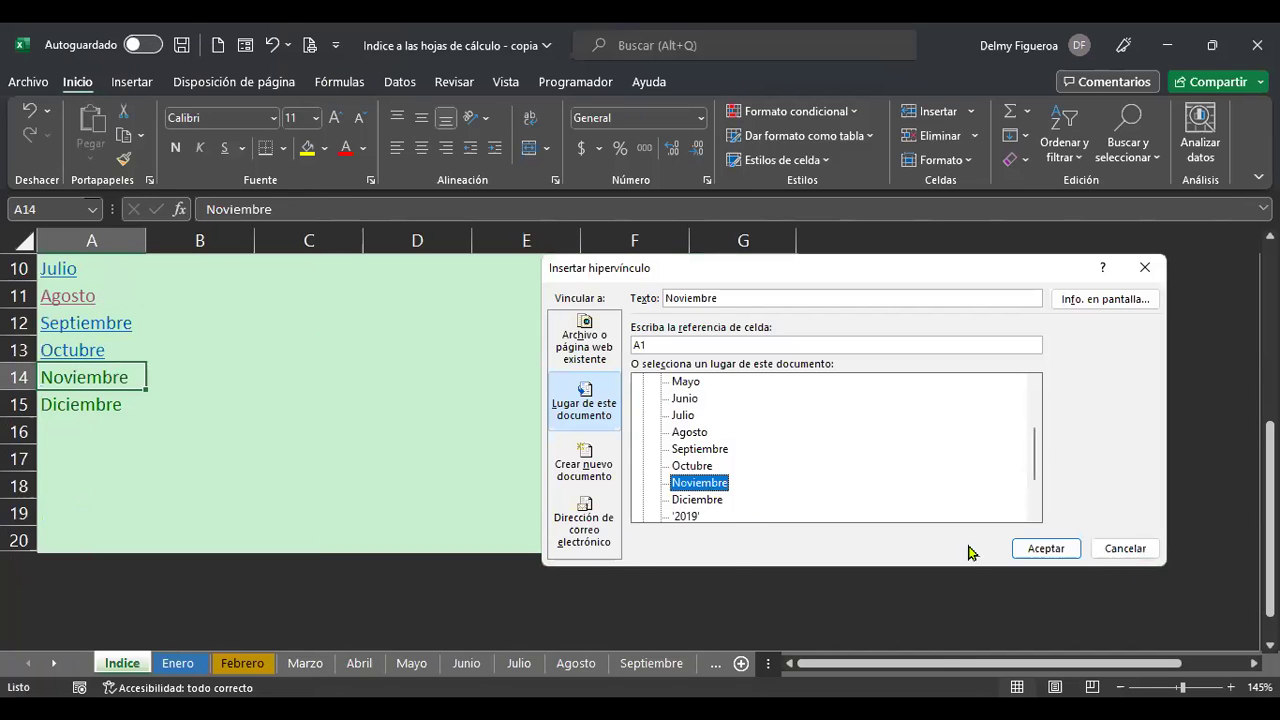
{"action": "left_click", "coordinate": [1046, 548]}
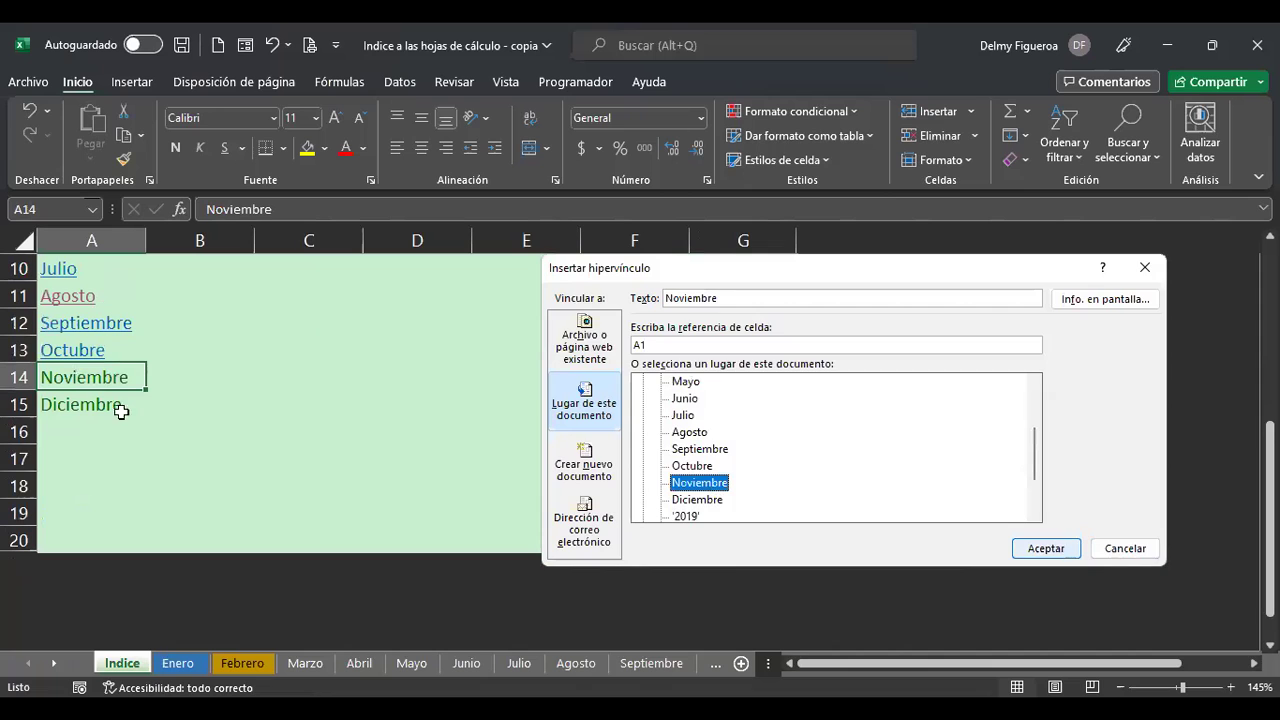
Insert a hyperlink in A15 to cell A1 of the Diciembre sheet in this document.
{"action": "left_click", "coordinate": [118, 411]}
{"action": "right_click", "coordinate": [84, 411]}
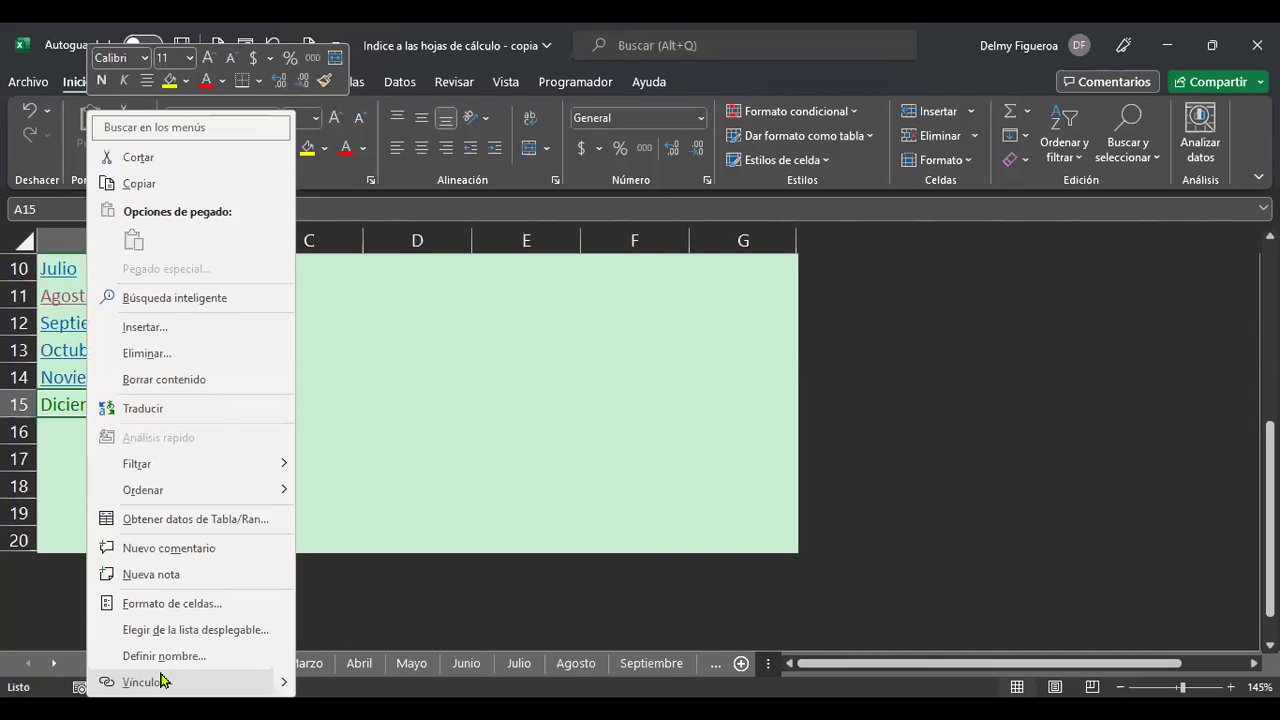
{"action": "left_click", "coordinate": [160, 682]}
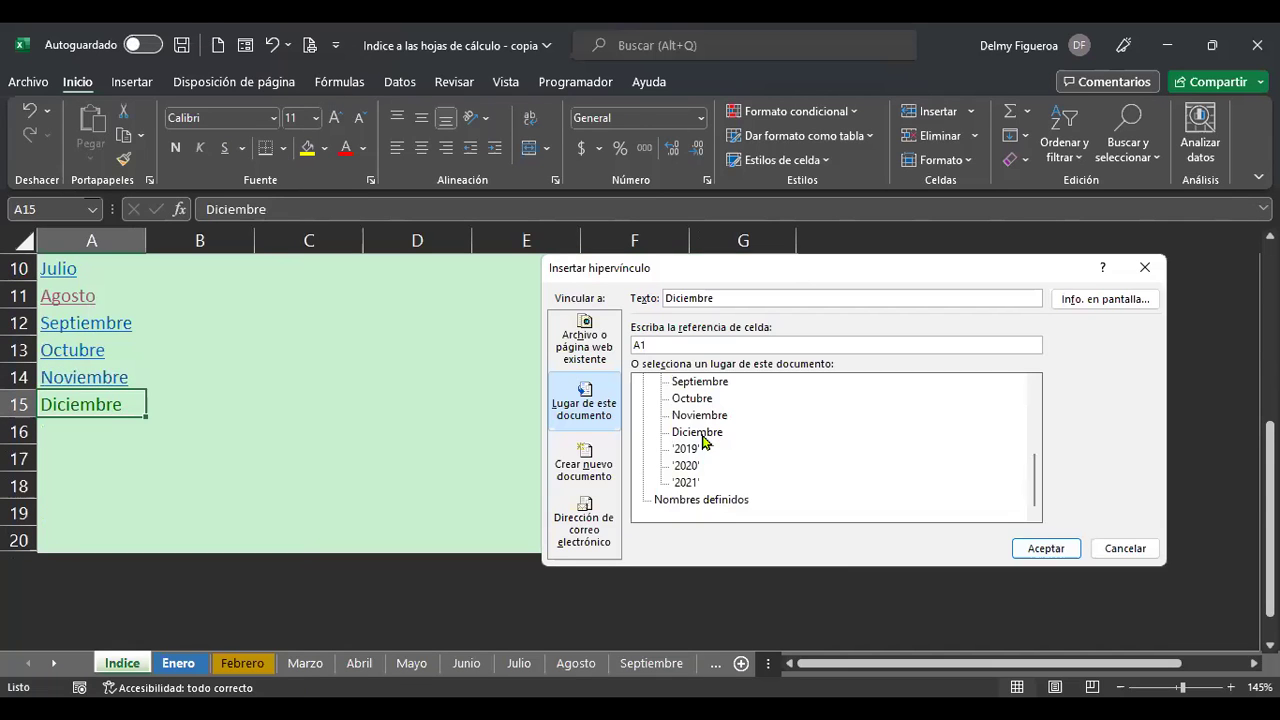
{"action": "left_click", "coordinate": [700, 434]}
{"action": "left_click", "coordinate": [1046, 550]}
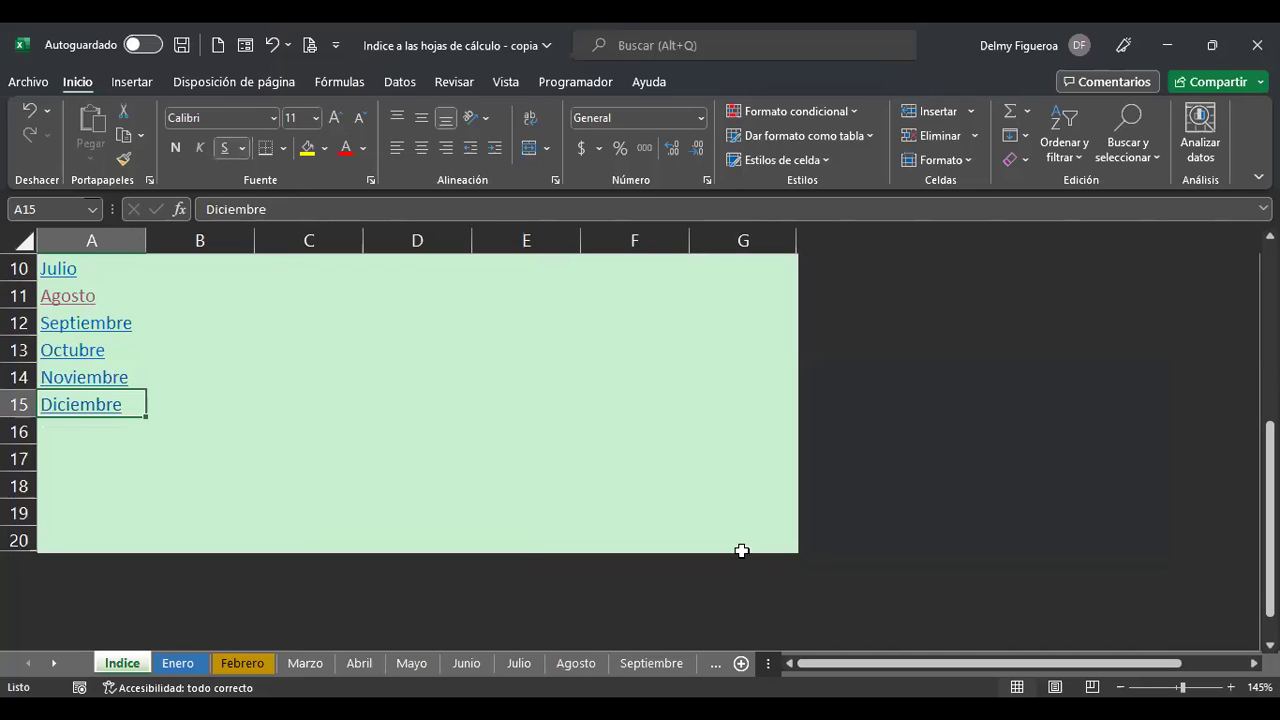
{"action": "left_click", "coordinate": [73, 428]}
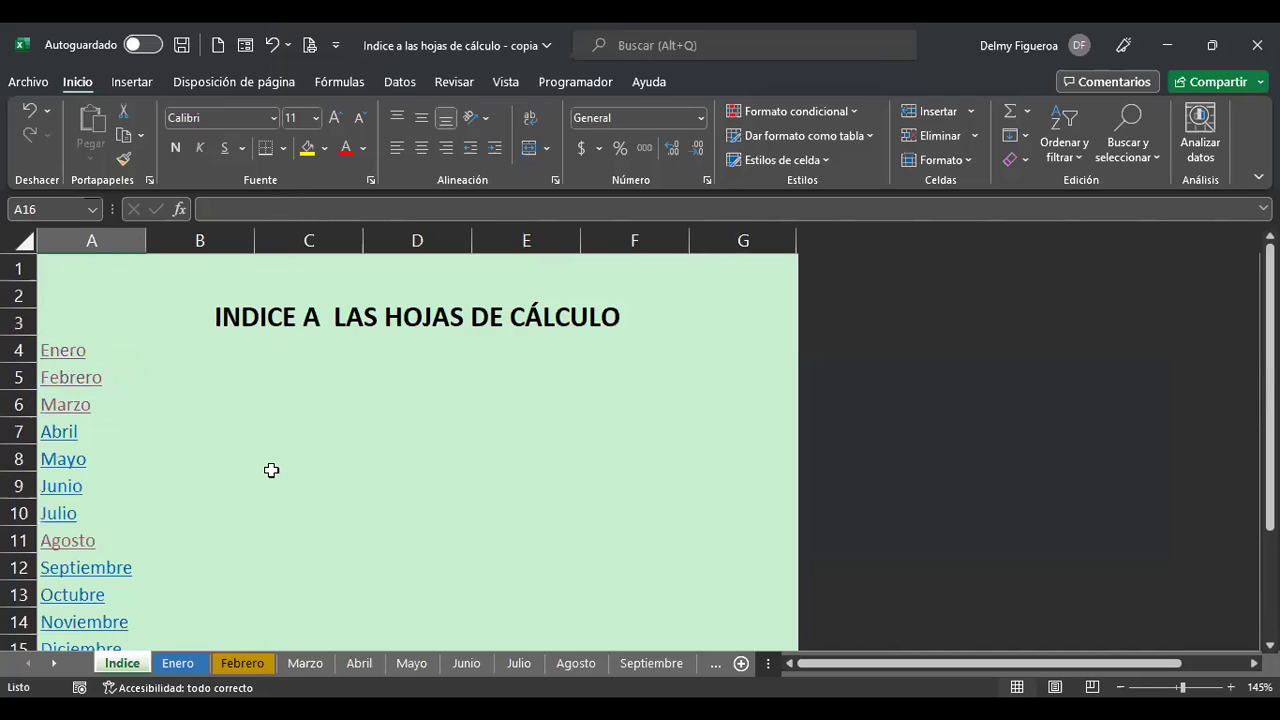
{"action": "scroll", "coordinate": [423, 471], "scroll_direction": "up", "scroll_amount": 3}
{"action": "scroll", "coordinate": [223, 429], "scroll_direction": "down", "scroll_amount": 2}
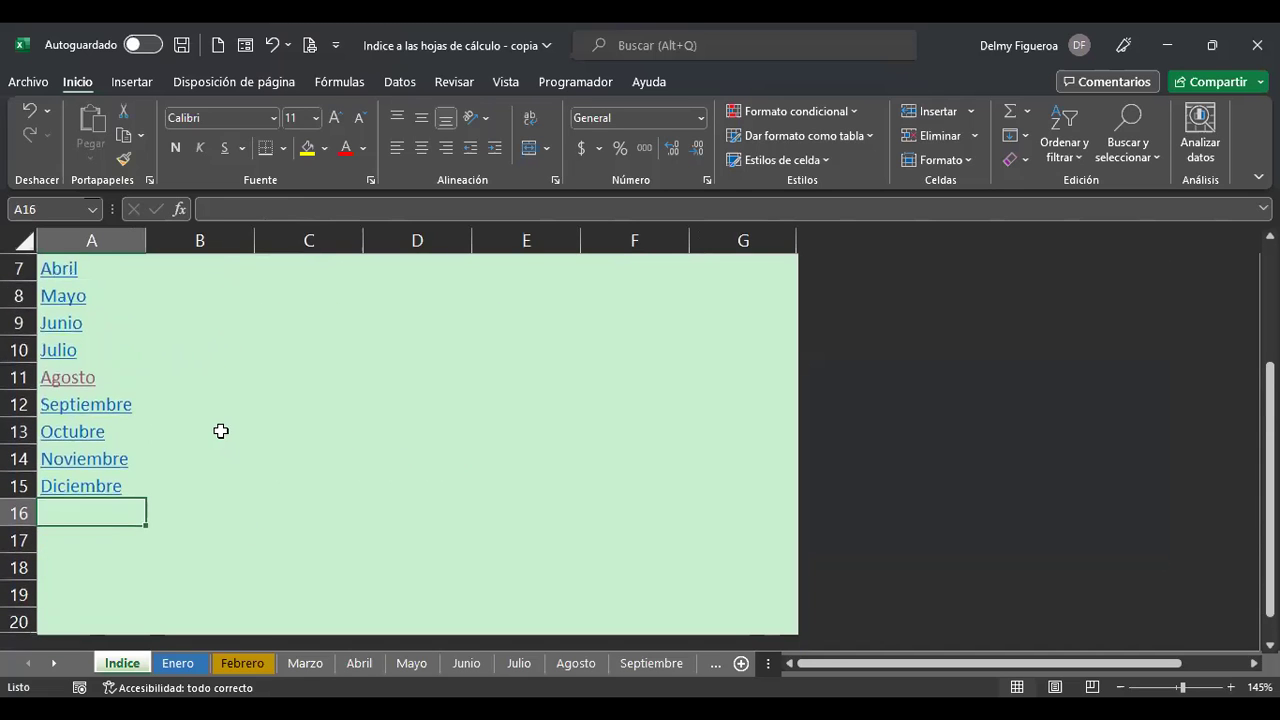
{"action": "scroll", "coordinate": [213, 434], "scroll_direction": "up", "scroll_amount": 2}
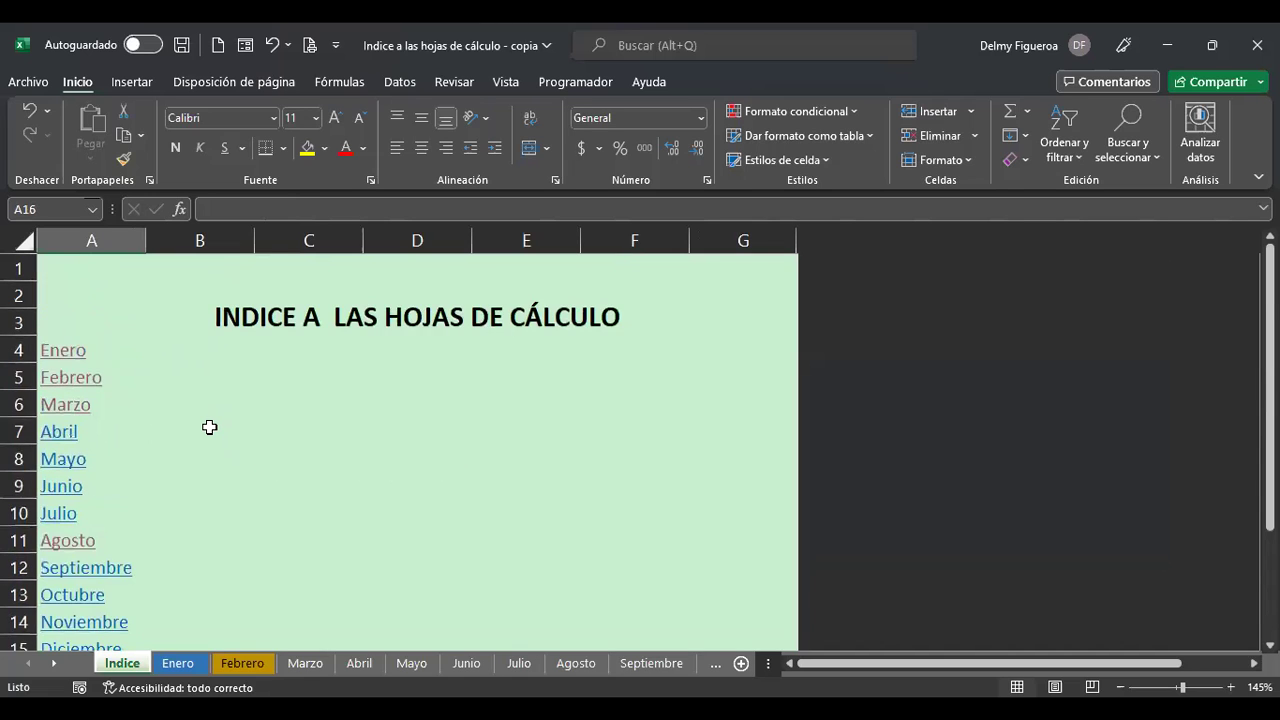
{"action": "scroll", "coordinate": [209, 427], "scroll_direction": "down", "scroll_amount": 2}
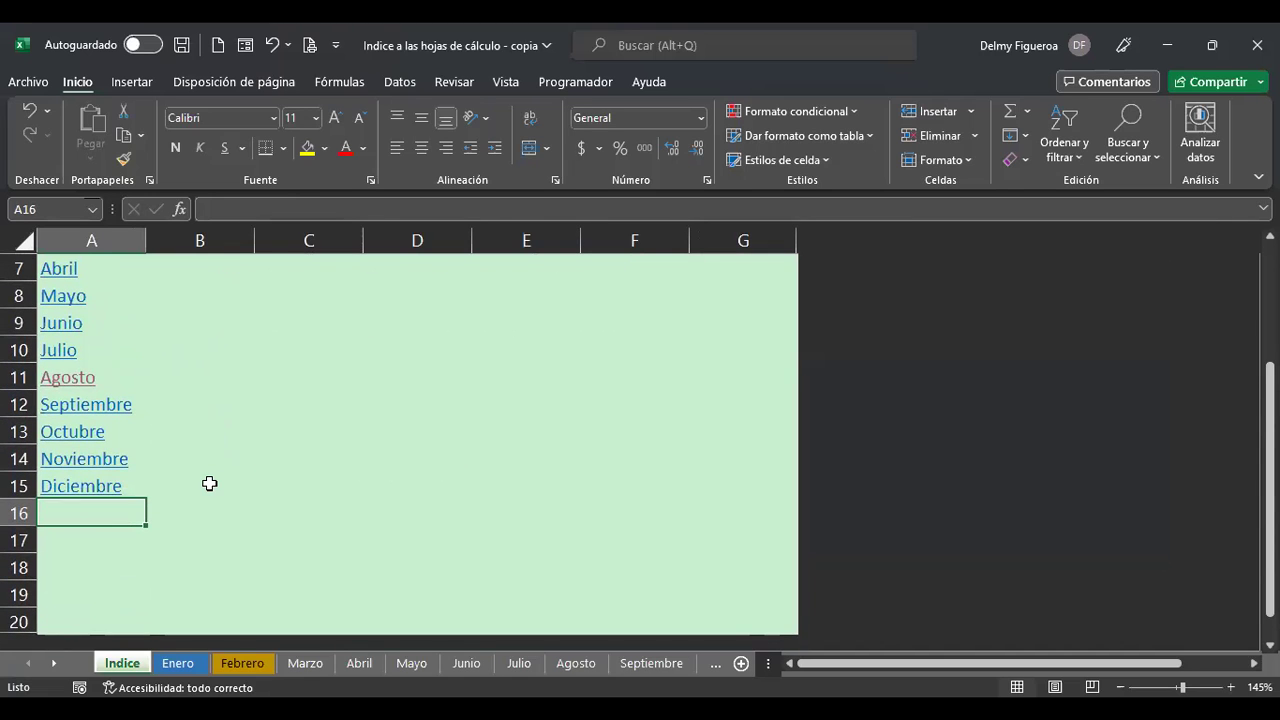
{"action": "scroll", "coordinate": [209, 483], "scroll_direction": "up", "scroll_amount": 2}
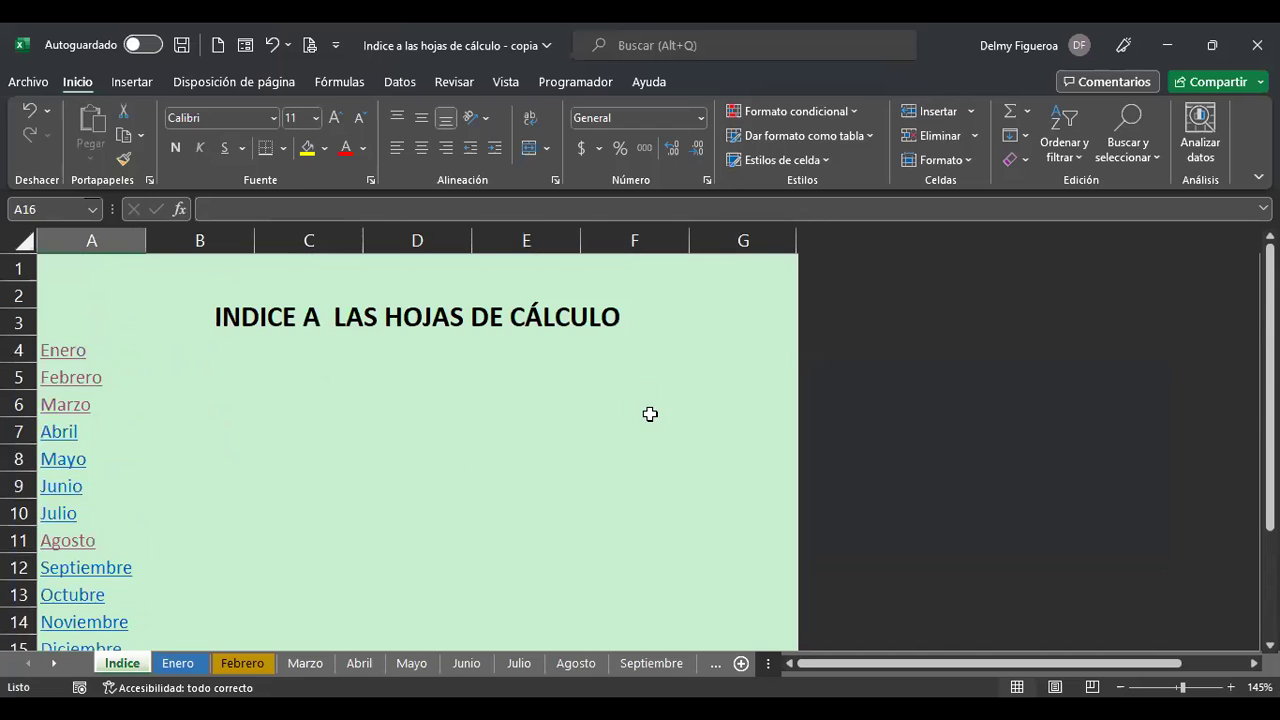
Open the stock icon library for cell B4 of the index sheet and search it for "año".
{"action": "left_click", "coordinate": [229, 354]}
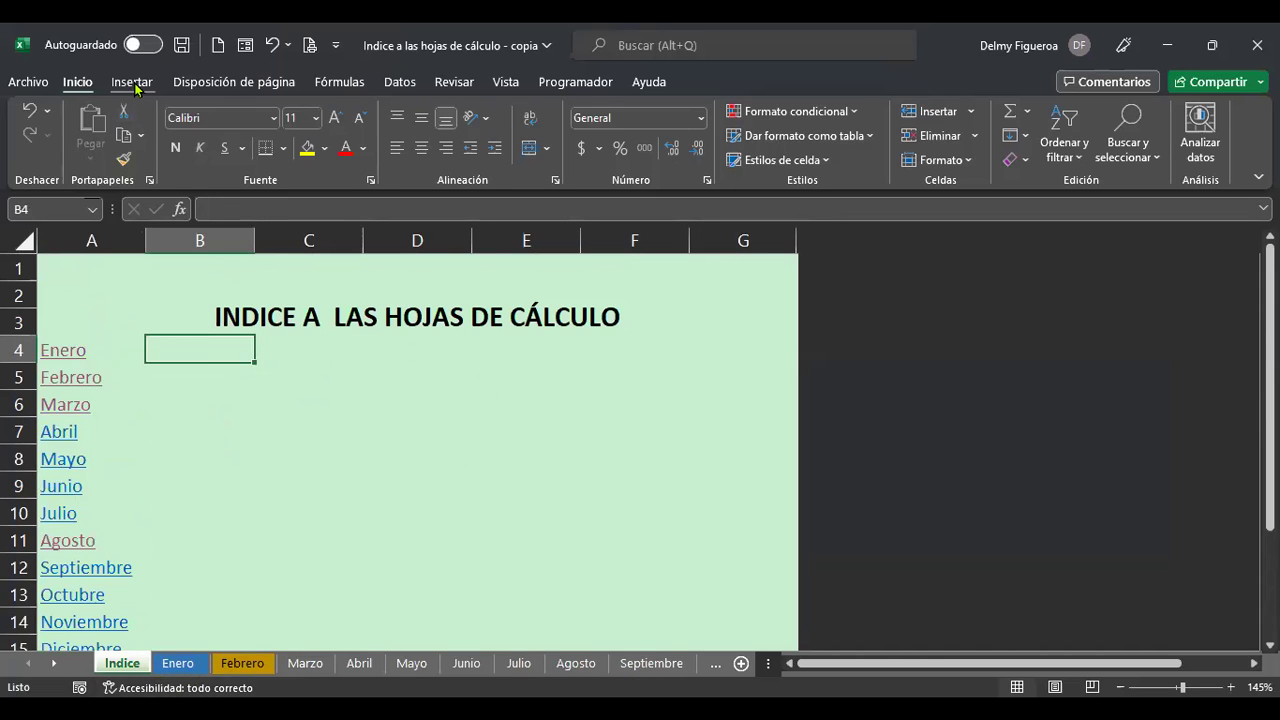
{"action": "left_click", "coordinate": [135, 84]}
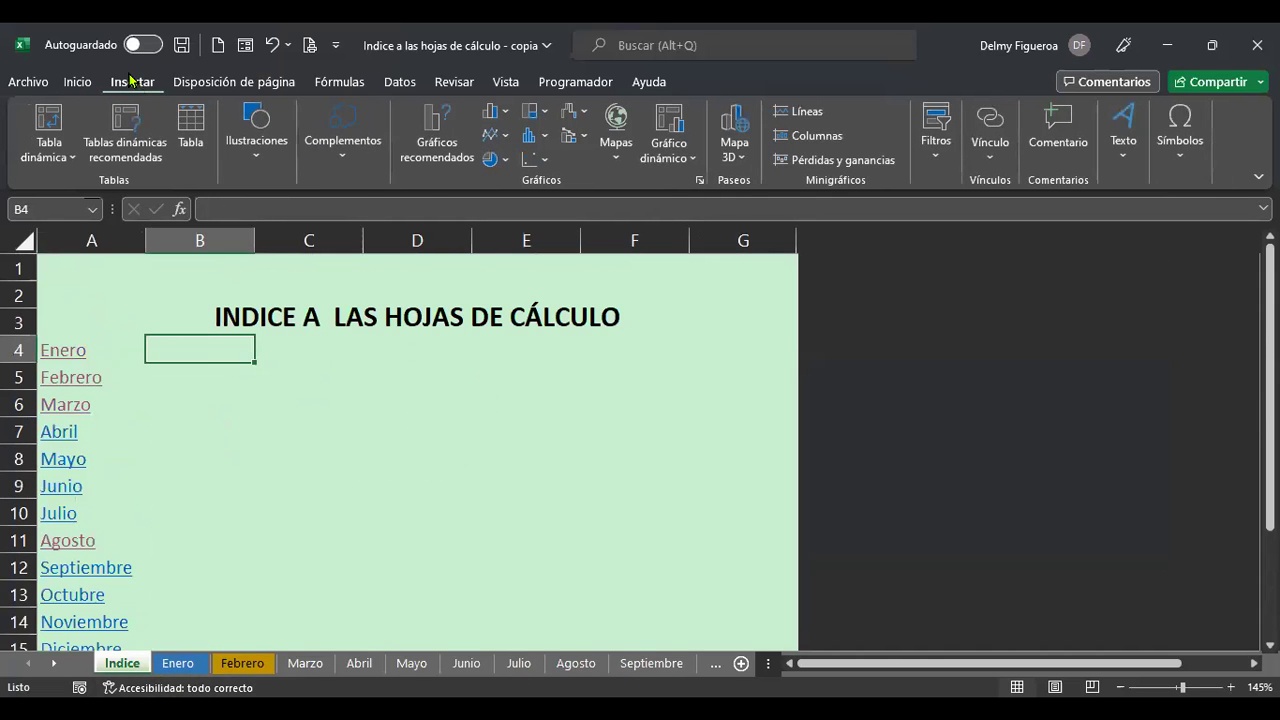
{"action": "left_click", "coordinate": [256, 160]}
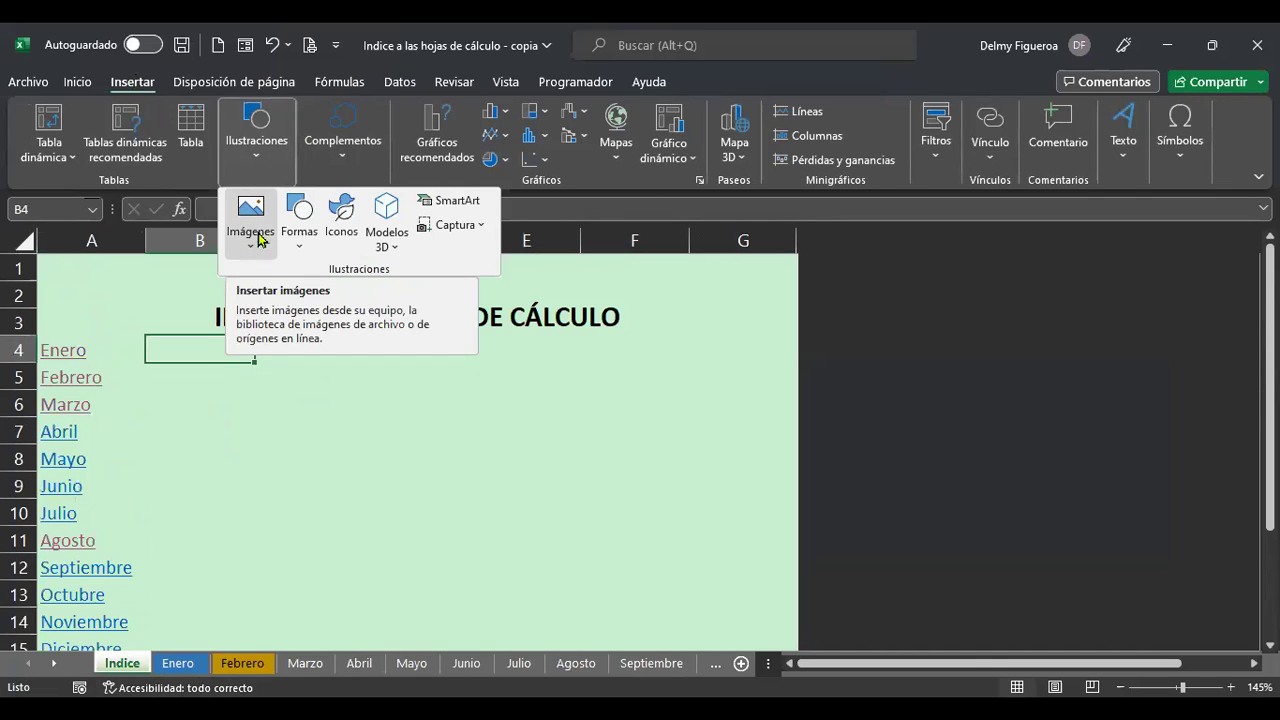
{"action": "left_click", "coordinate": [346, 233]}
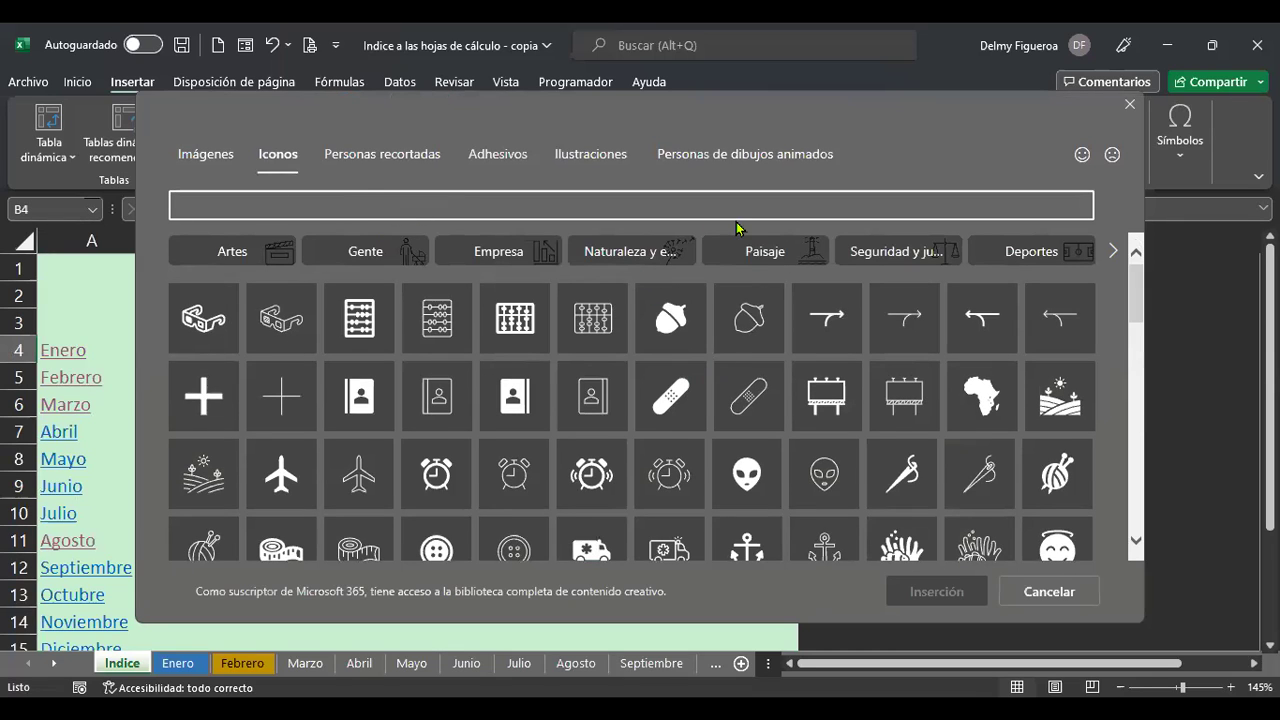
{"action": "type", "text": "año"}
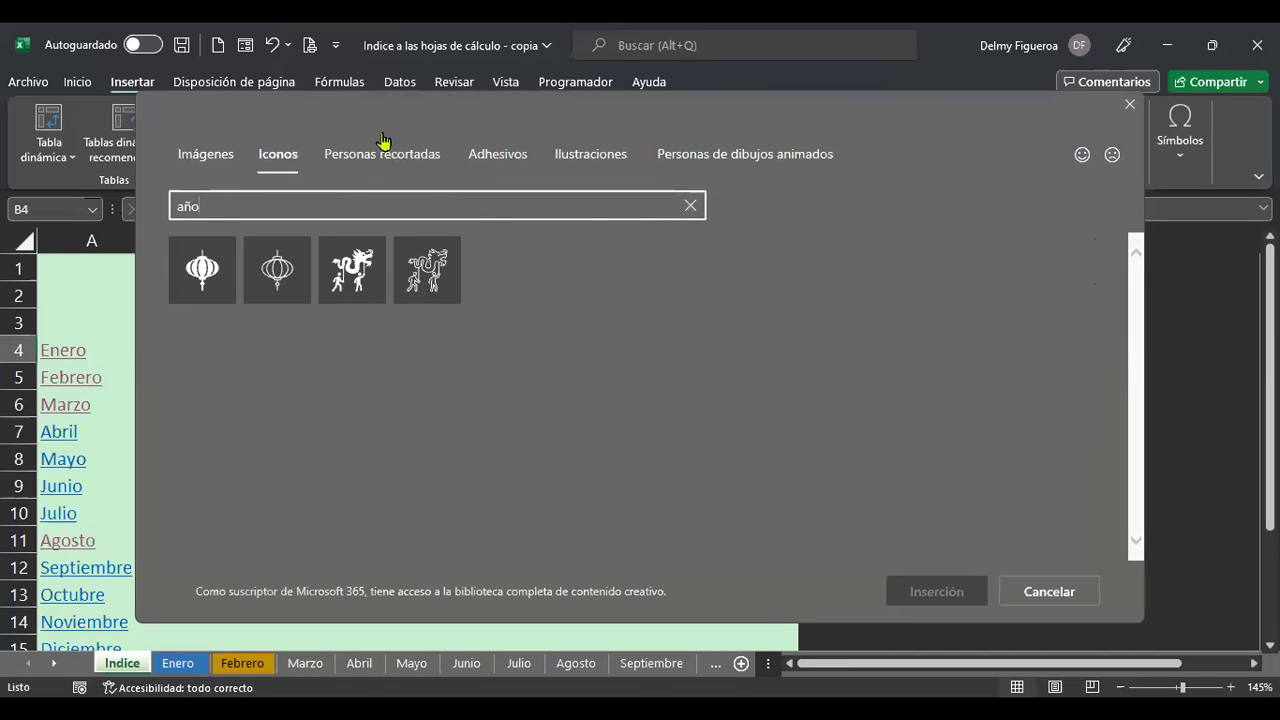
{"action": "key", "text": "BackSpace"}
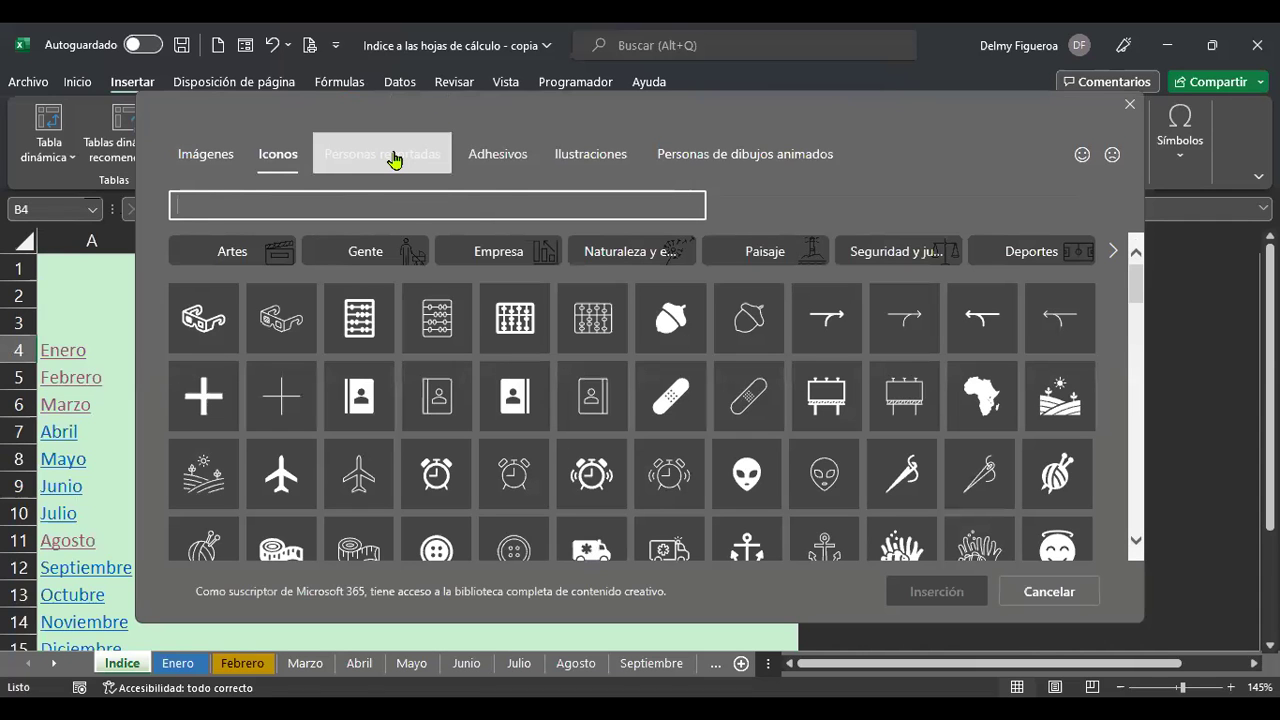
Browse the cutout people, stickers, illustrations and cartoon people collections in the stock library.
{"action": "left_click", "coordinate": [393, 160]}
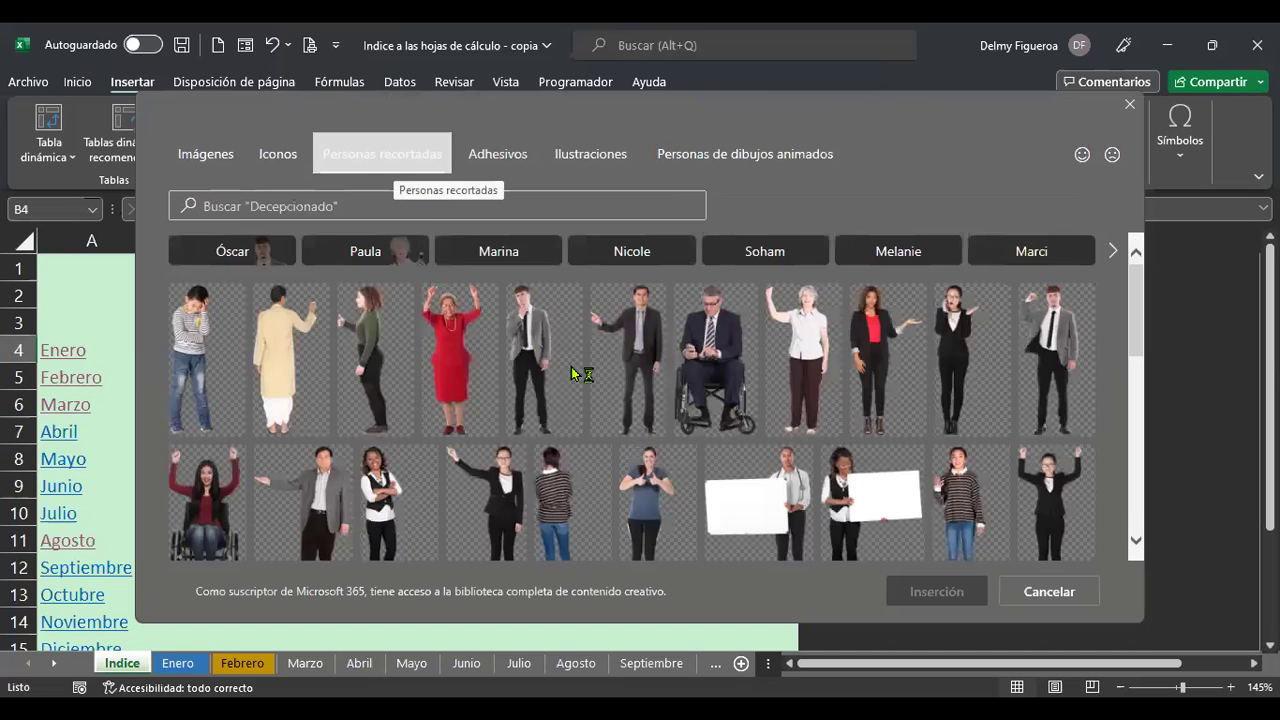
{"action": "left_click", "coordinate": [521, 164]}
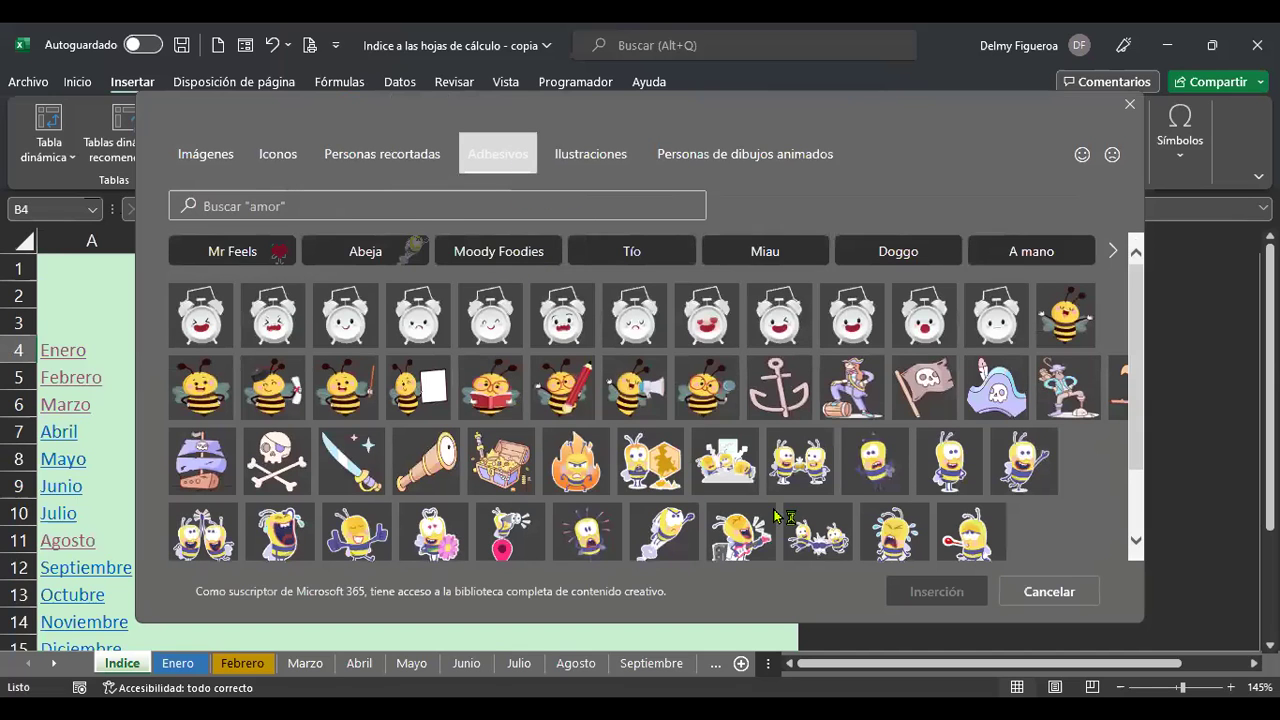
{"action": "left_click", "coordinate": [572, 157]}
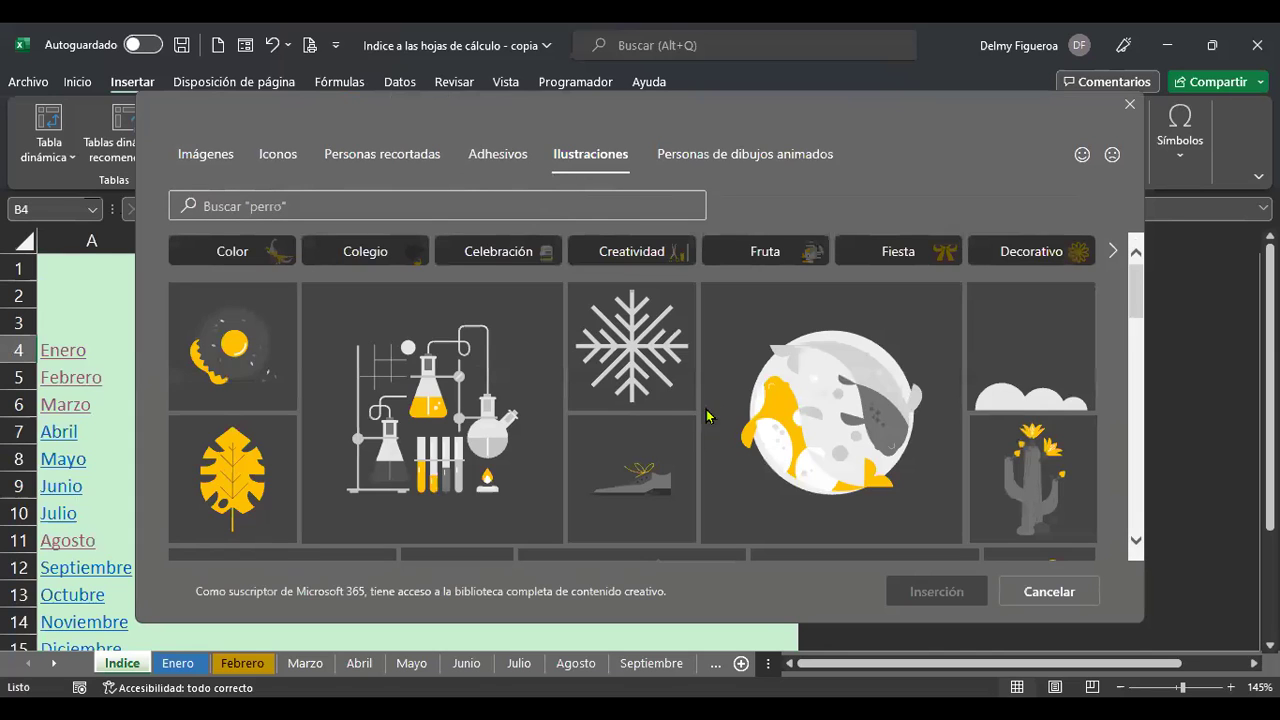
{"action": "scroll", "coordinate": [722, 420], "scroll_direction": "down", "scroll_amount": 3}
{"action": "scroll", "coordinate": [724, 432], "scroll_direction": "up", "scroll_amount": 2}
{"action": "scroll", "coordinate": [724, 432], "scroll_direction": "up", "scroll_amount": 1}
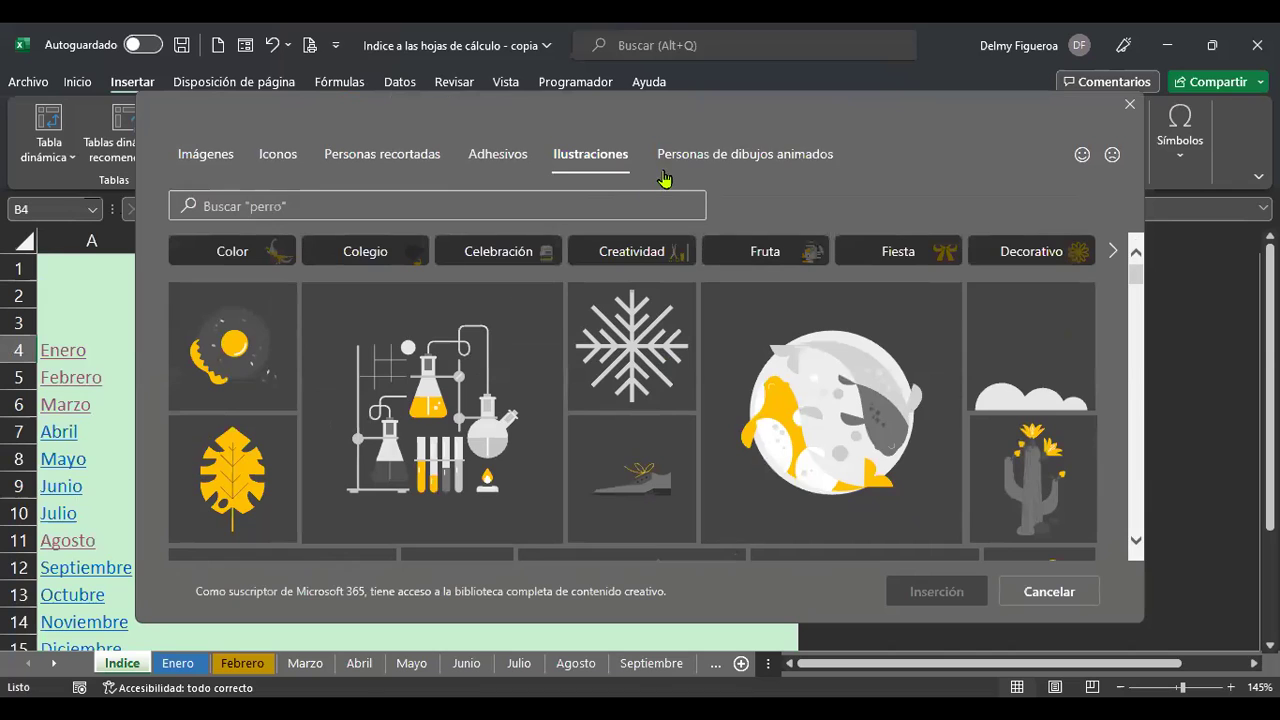
{"action": "left_click", "coordinate": [760, 168]}
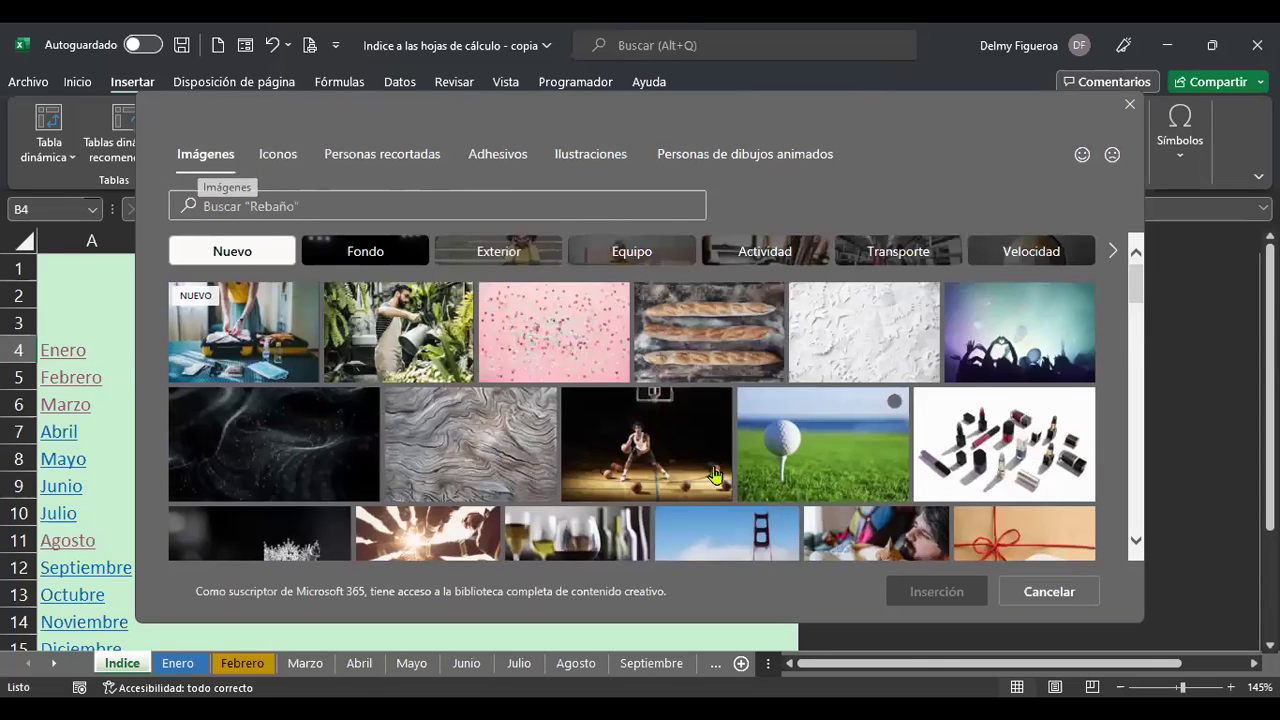
Insert the solid abacus icon from the icon collection at cell B4.
{"action": "left_click", "coordinate": [289, 153]}
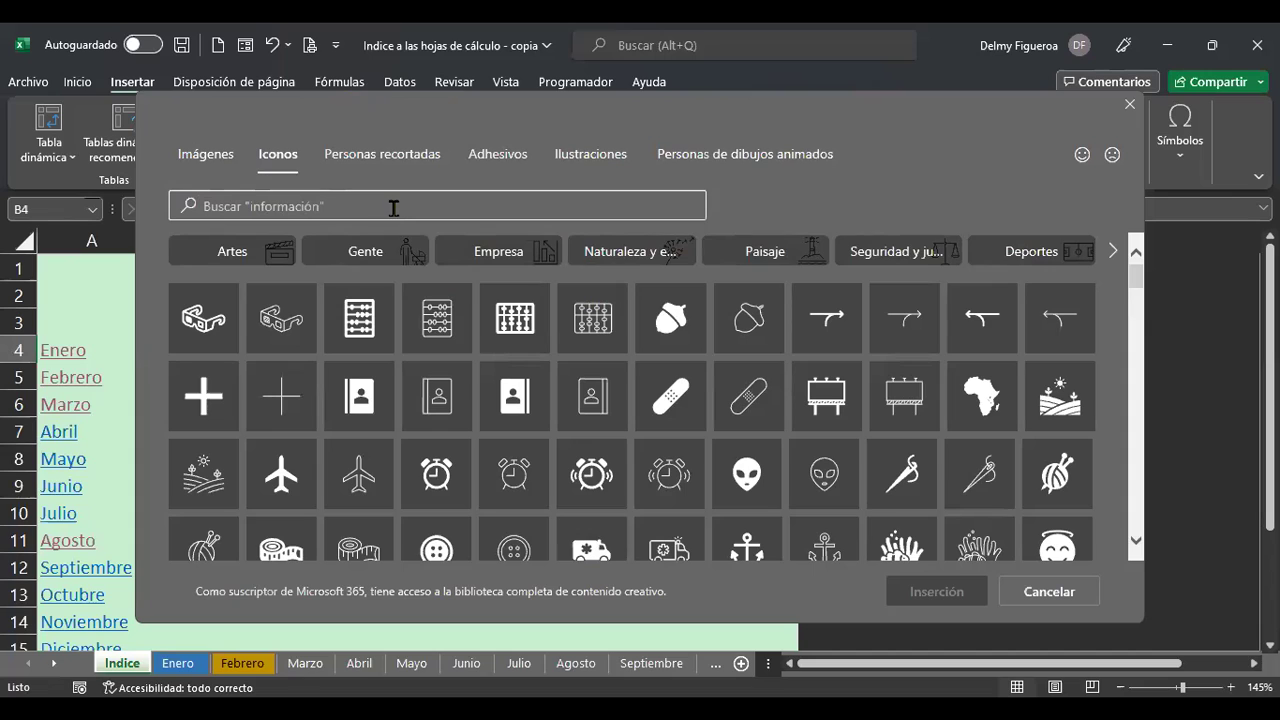
{"action": "left_click", "coordinate": [361, 330]}
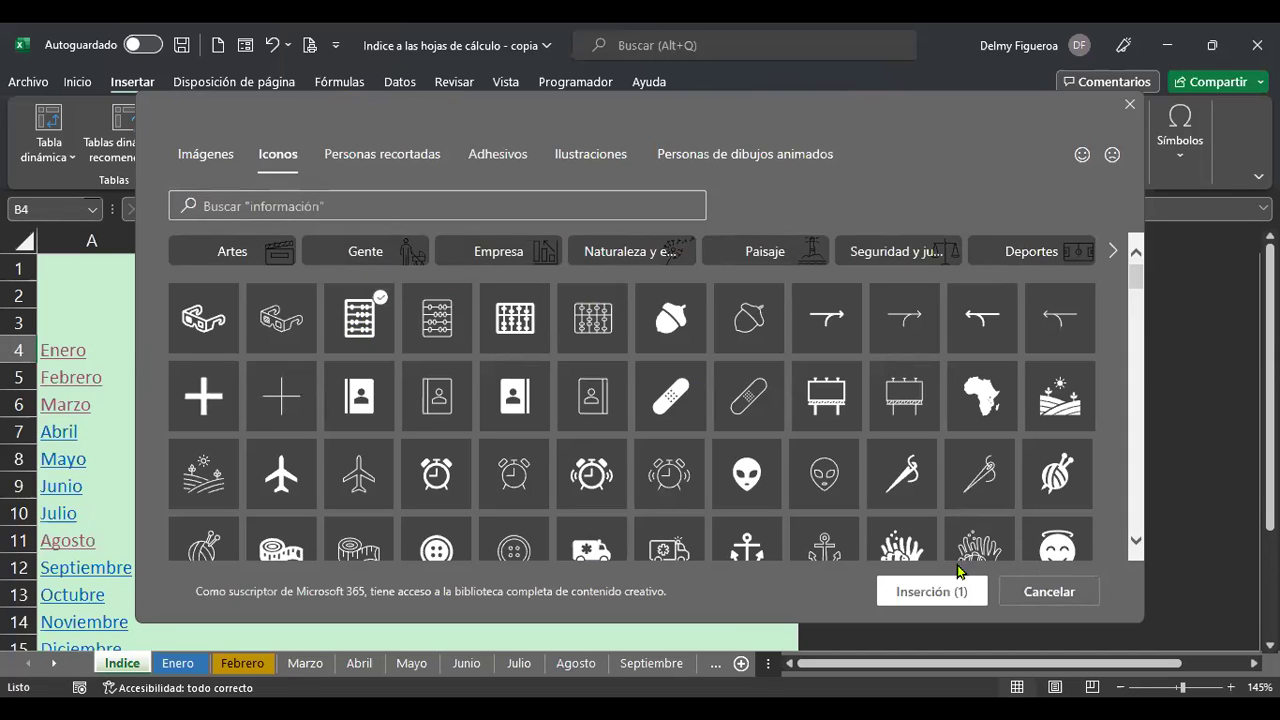
{"action": "left_click", "coordinate": [930, 592]}
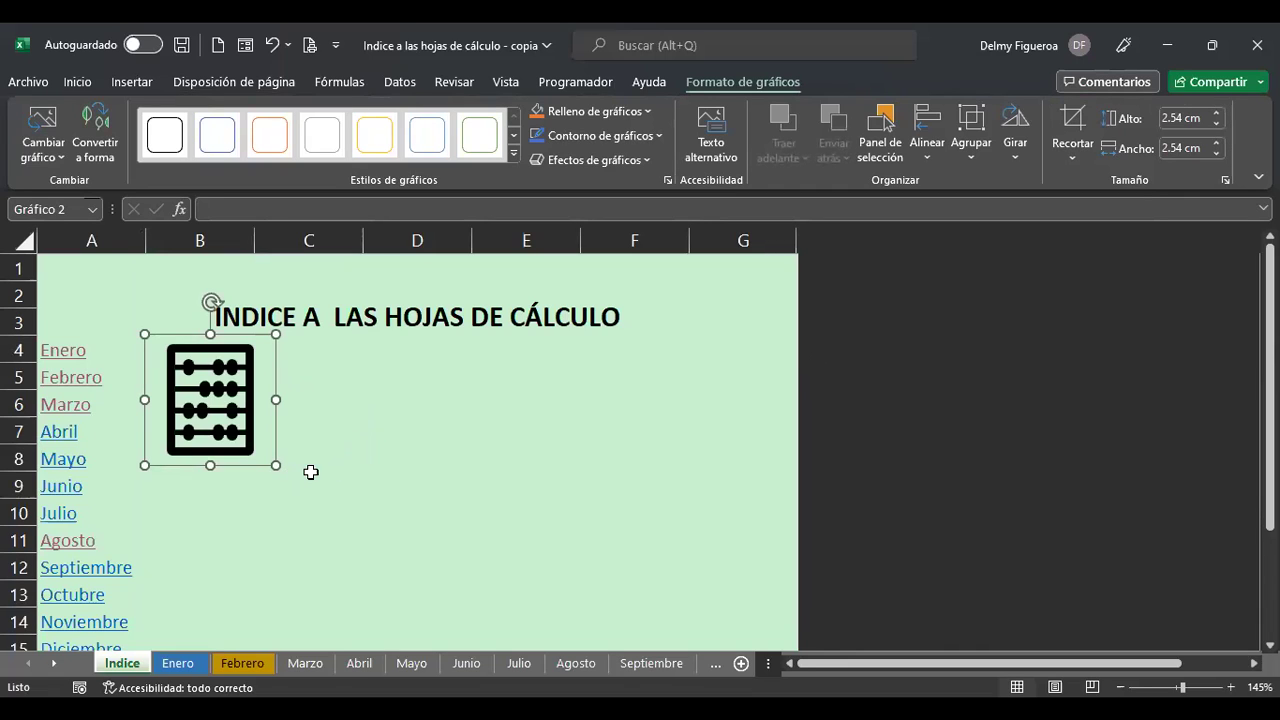
Link the abacus icon to cell A1 of the 2019 sheet in this document, with the ScreenTip "Ver año 2019".
{"action": "right_click", "coordinate": [220, 403]}
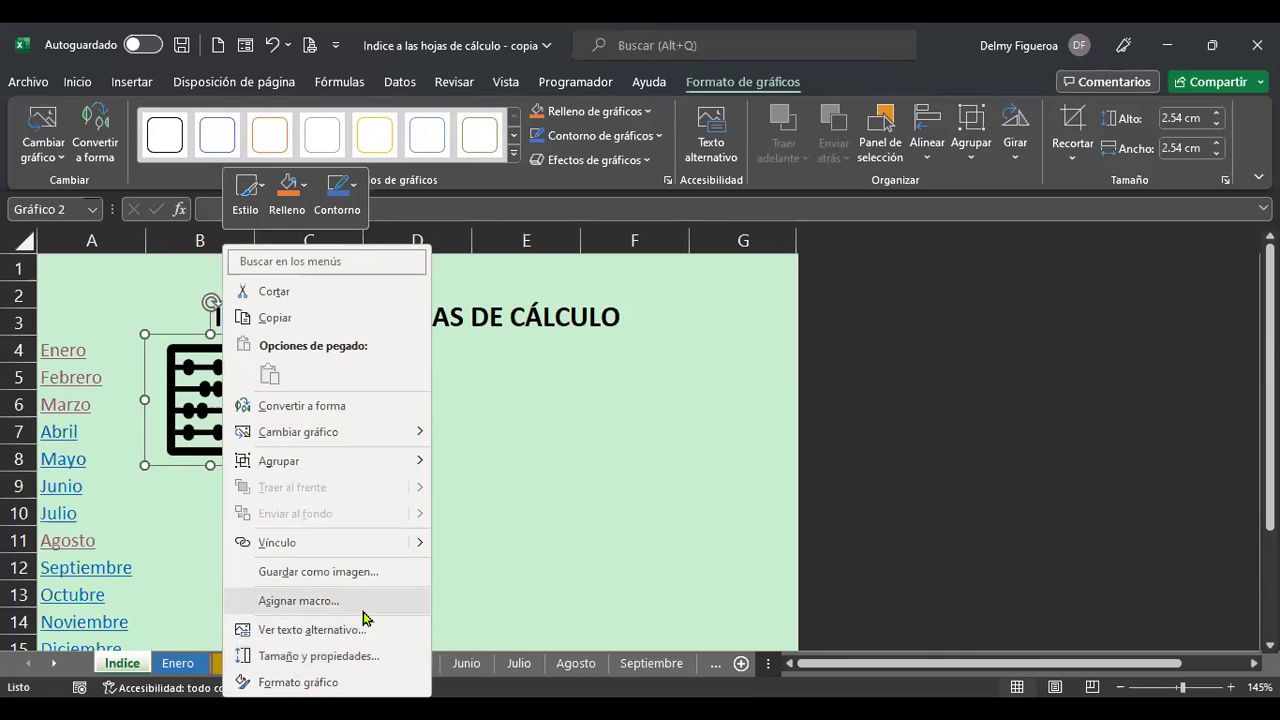
{"action": "scroll", "coordinate": [524, 600], "scroll_direction": "down", "scroll_amount": 3}
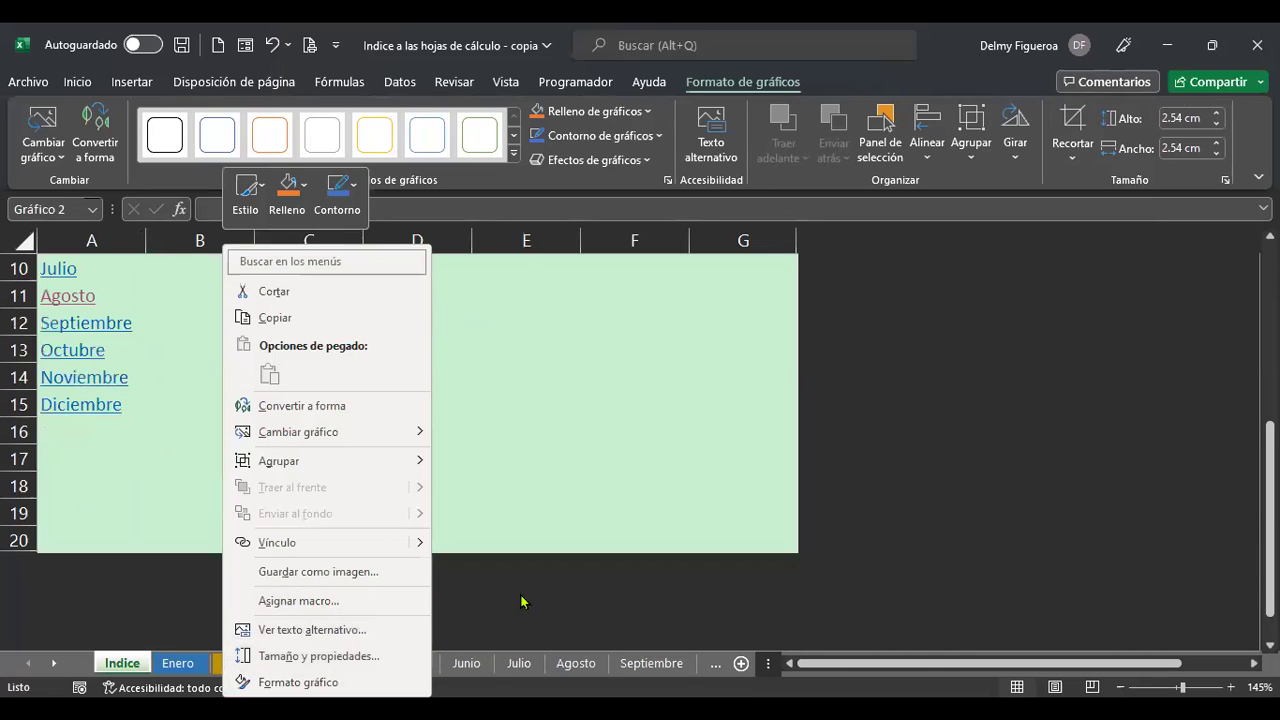
{"action": "left_click", "coordinate": [285, 542]}
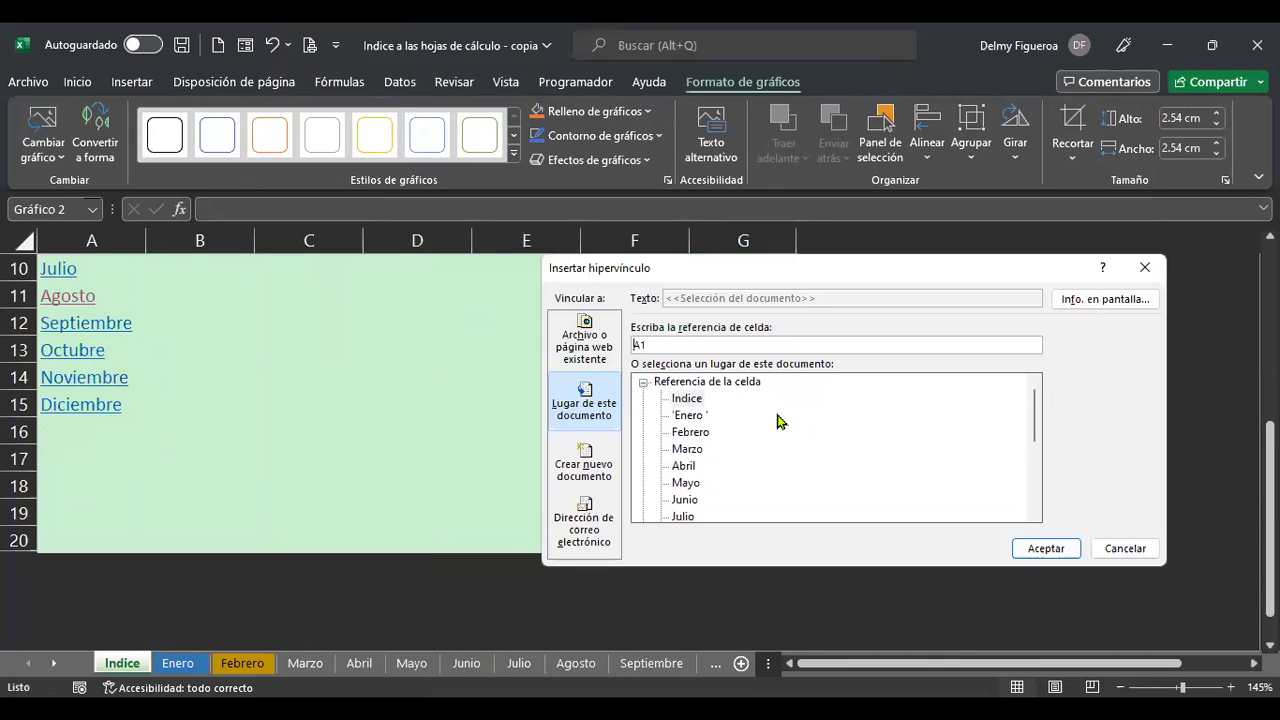
{"action": "scroll", "coordinate": [760, 430], "scroll_direction": "down", "scroll_amount": 5}
{"action": "left_click", "coordinate": [686, 449]}
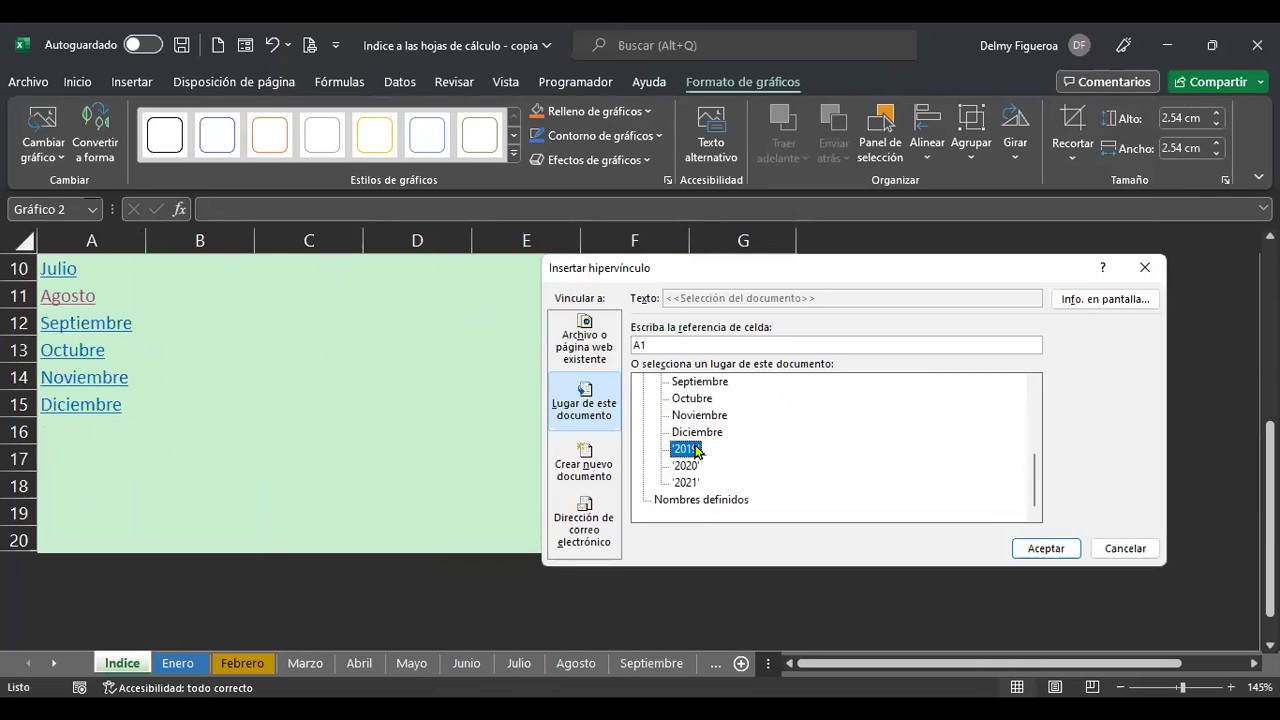
{"action": "left_click", "coordinate": [1100, 303]}
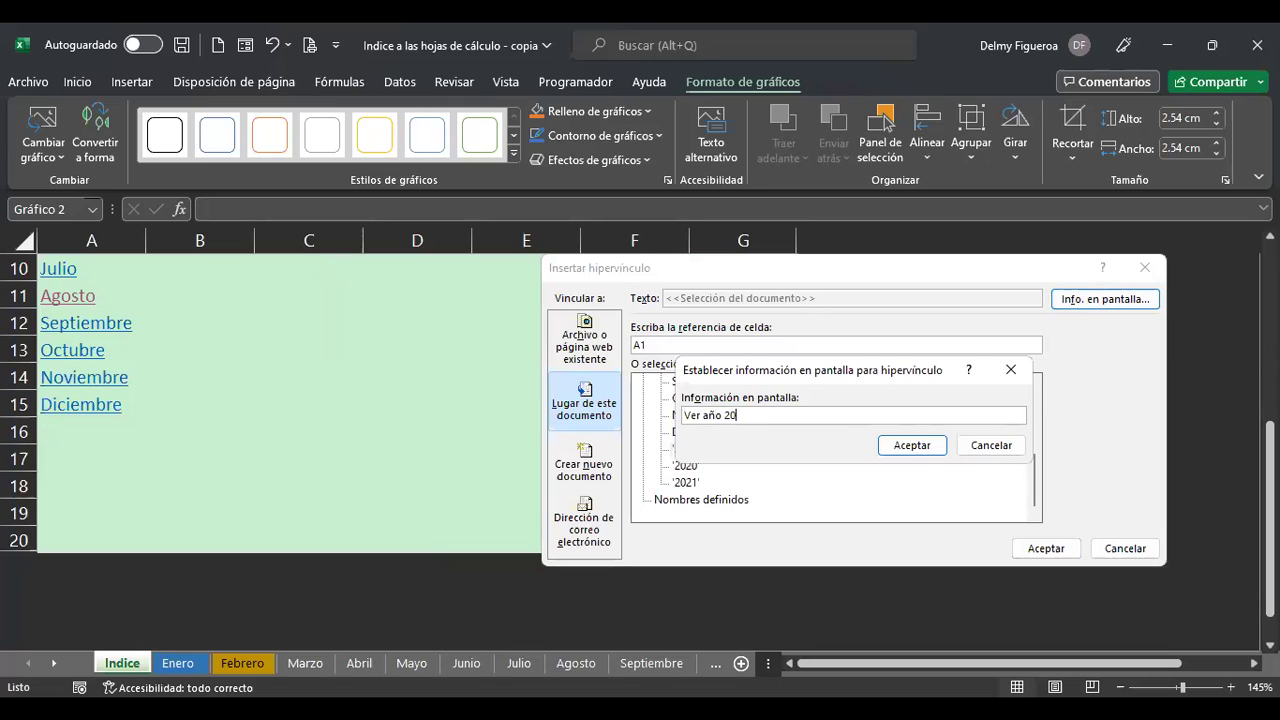
{"action": "left_click", "coordinate": [912, 445]}
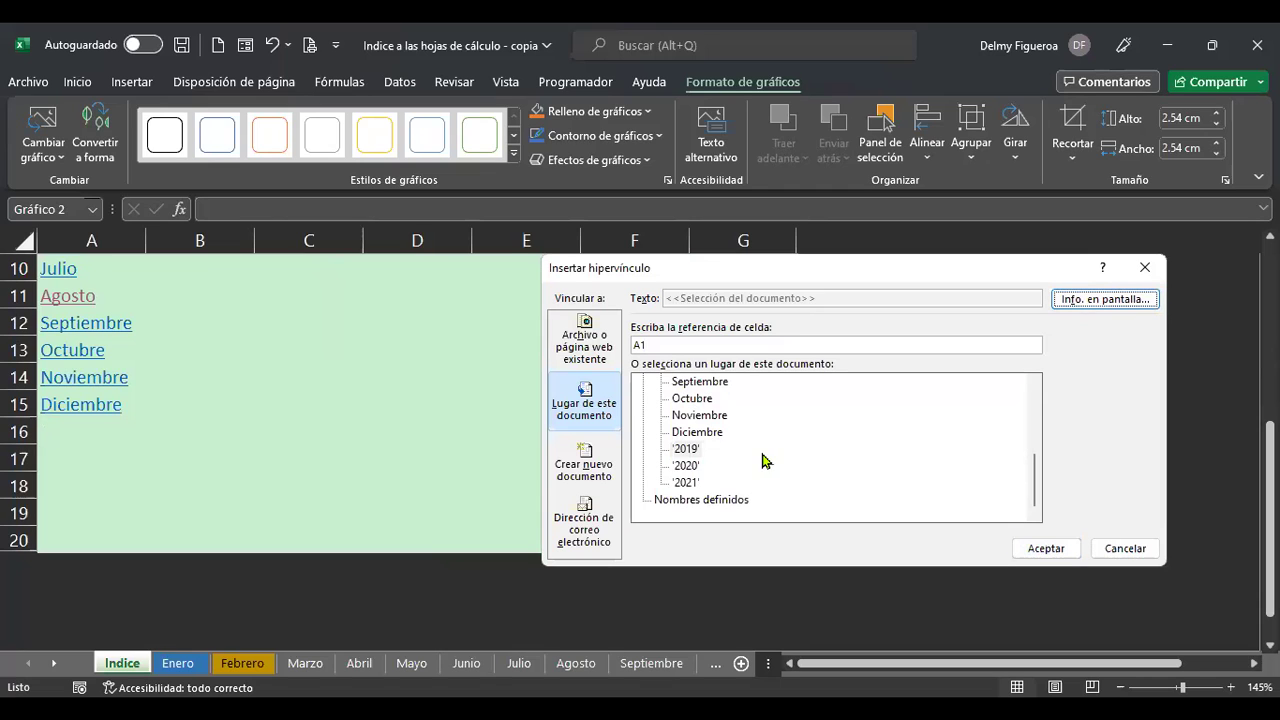
{"action": "left_click", "coordinate": [1045, 548]}
Check the abacus icon's ScreenTip and follow its link to the 2019 sheet.
{"action": "scroll", "coordinate": [606, 443], "scroll_direction": "up", "scroll_amount": 3}
{"action": "mouse_move", "coordinate": [243, 406]}
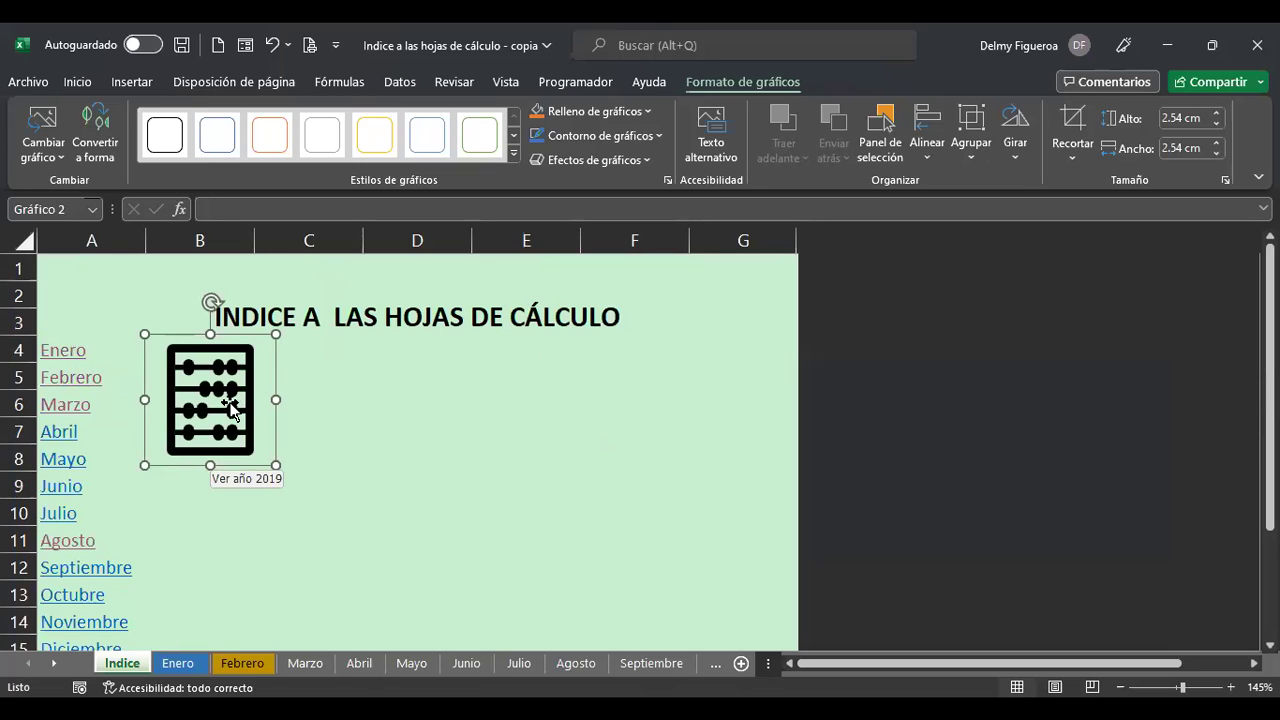
{"action": "left_click", "coordinate": [355, 403]}
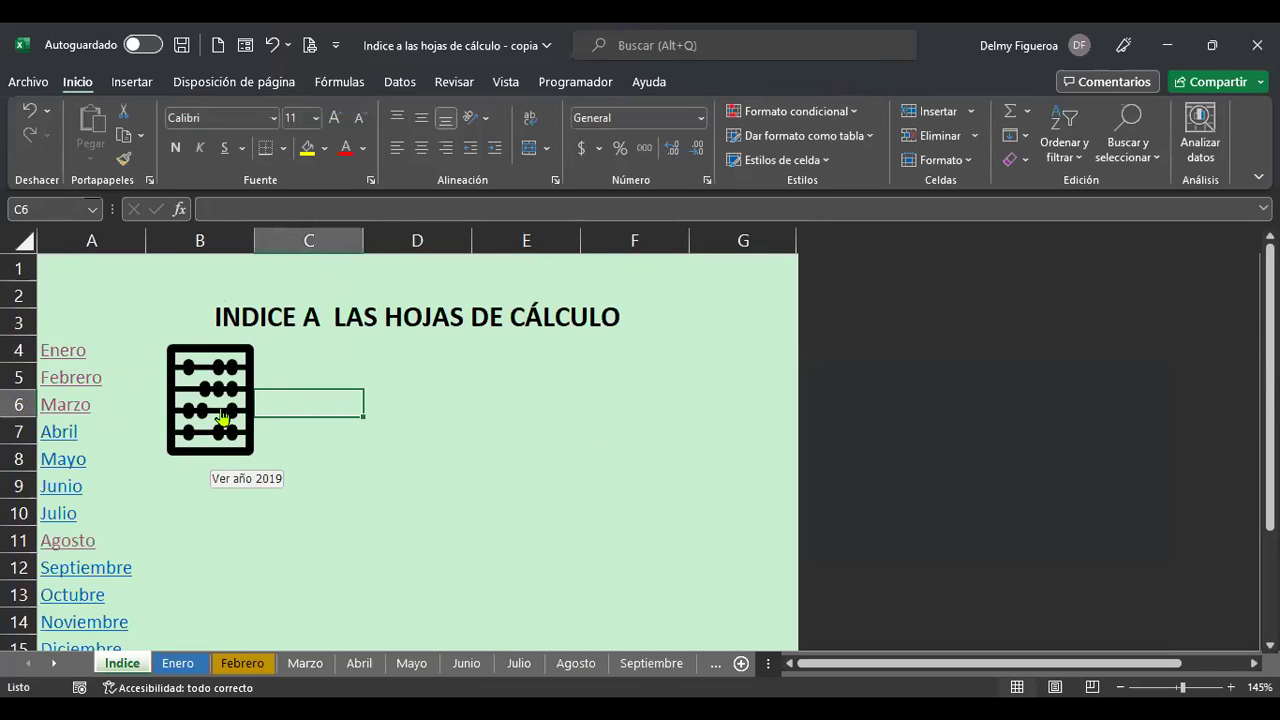
{"action": "left_click", "coordinate": [222, 418]}
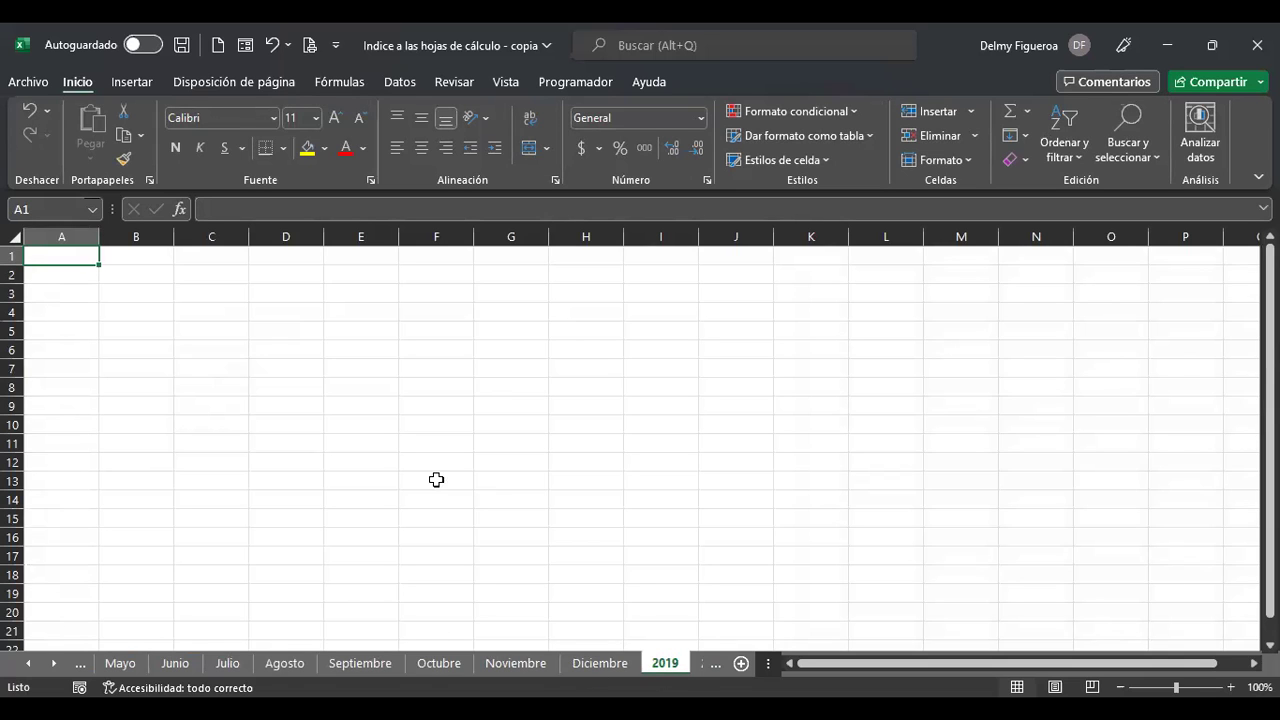
{"action": "scroll", "coordinate": [424, 472], "scroll_direction": "up", "scroll_amount": 2, "text": "ctrl"}
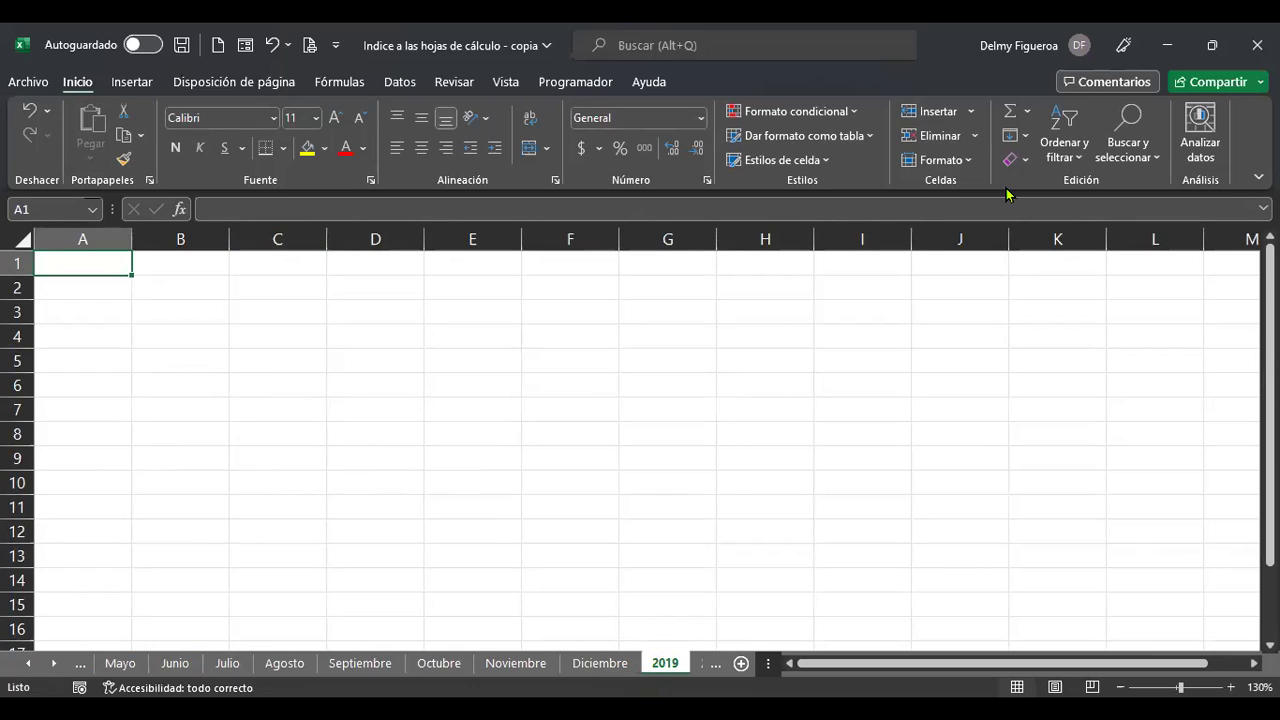
{"action": "type", "text": "Ín"}
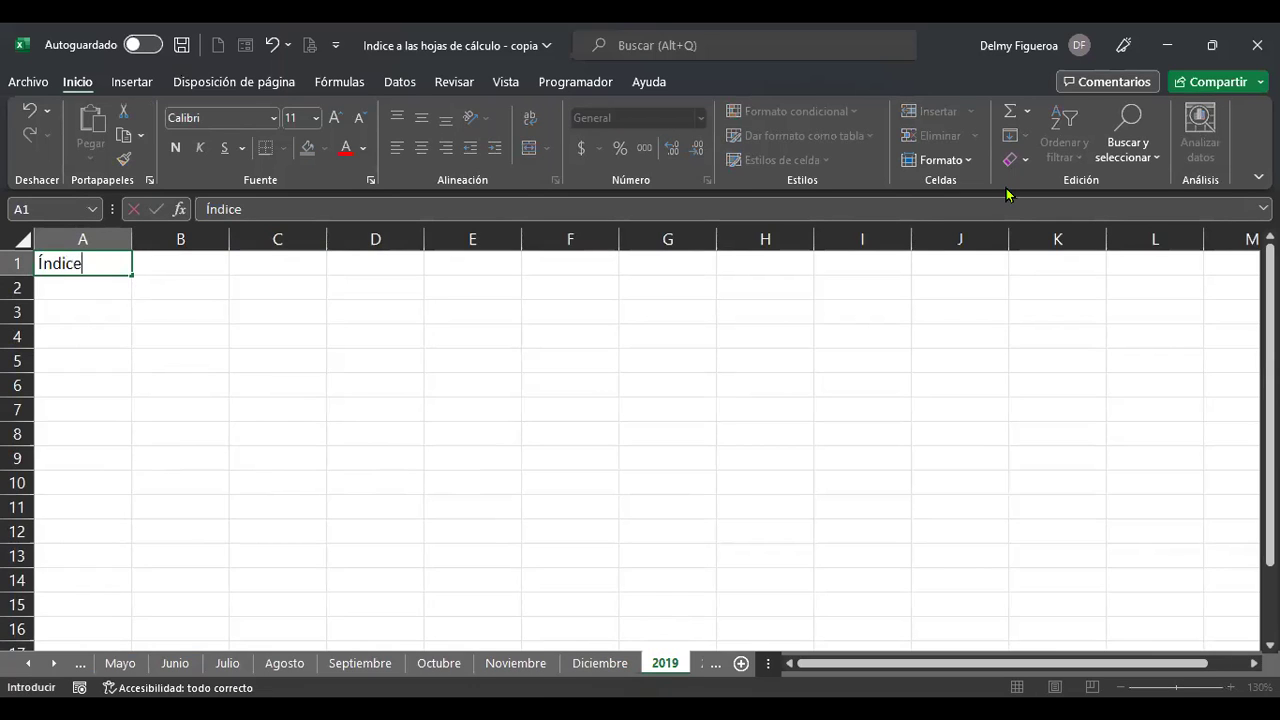
{"action": "type", "text": "dice"}
{"action": "key", "text": "Return"}
{"action": "key", "text": "ctrl+z"}
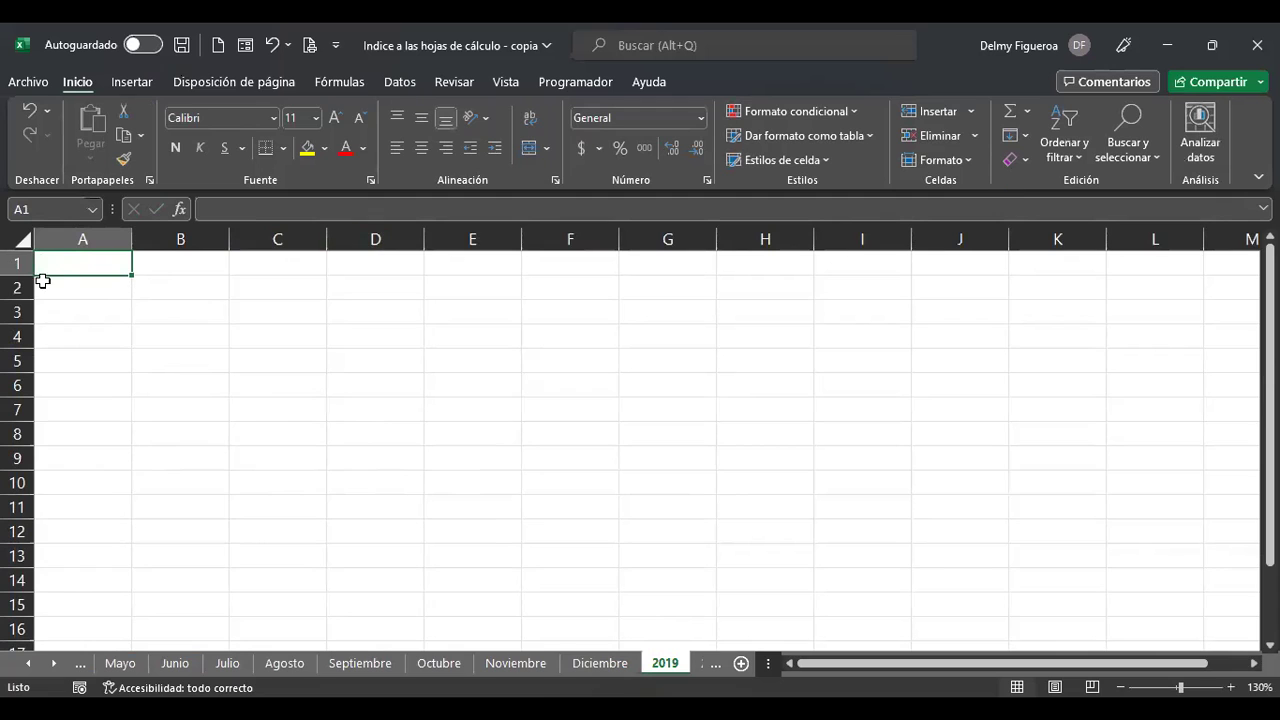
Insert a hyperlink in A1 of the 2019 sheet with the text "Índice", pointing to cell A1 of the Indice sheet.
{"action": "right_click", "coordinate": [71, 265]}
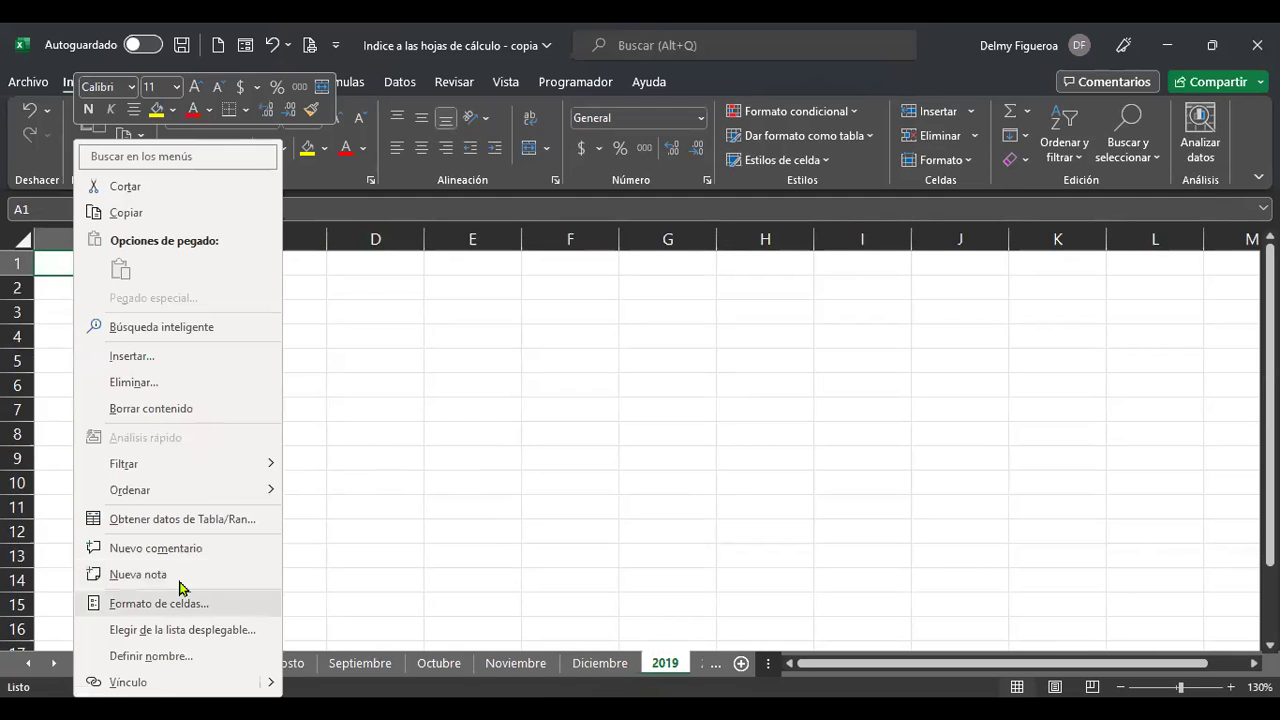
{"action": "left_click", "coordinate": [146, 683]}
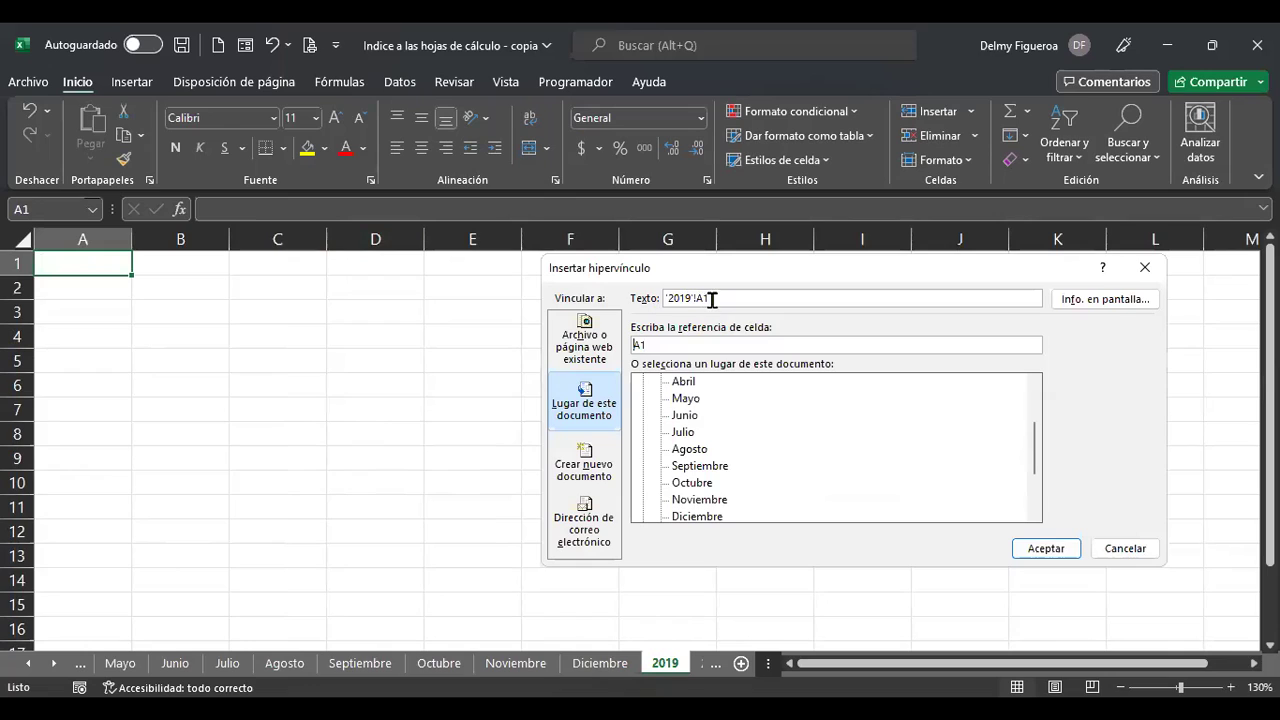
{"action": "left_click_drag", "start_coordinate": [720, 300], "coordinate": [632, 303]}
{"action": "type", "text": "Índice"}
{"action": "scroll", "coordinate": [771, 471], "scroll_direction": "up", "scroll_amount": 2}
{"action": "left_click", "coordinate": [697, 403]}
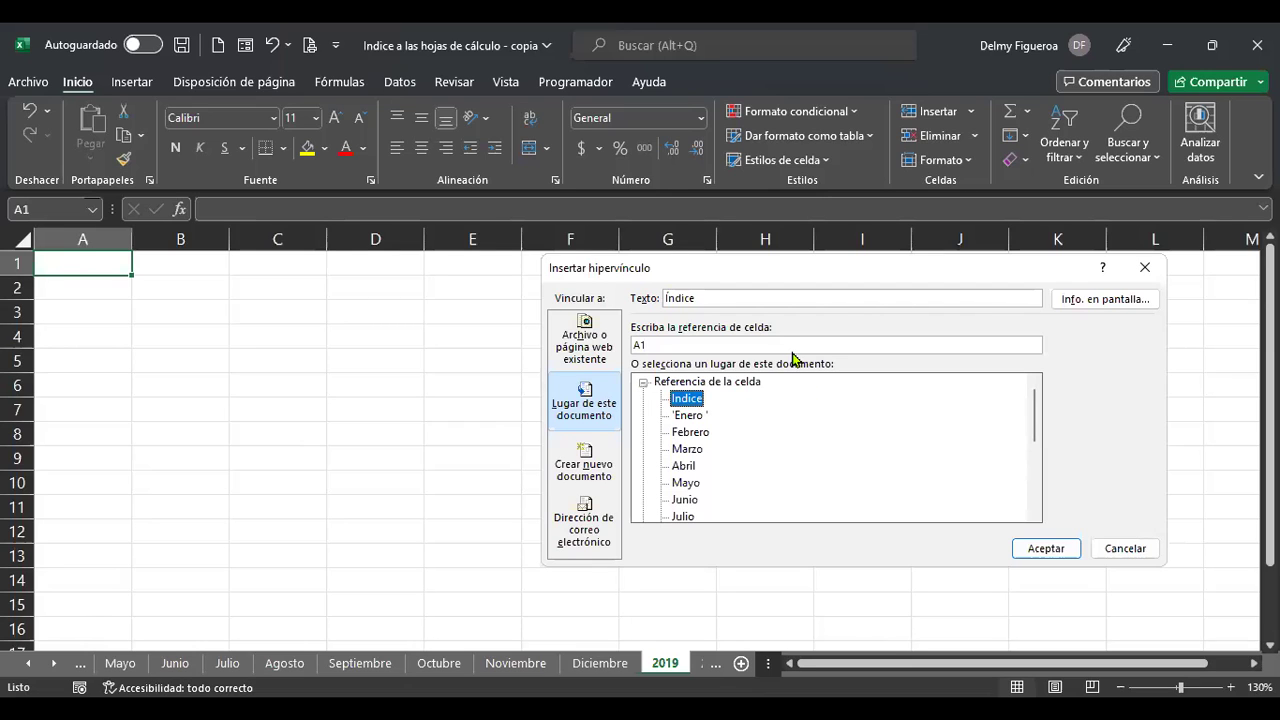
{"action": "left_click", "coordinate": [1046, 549]}
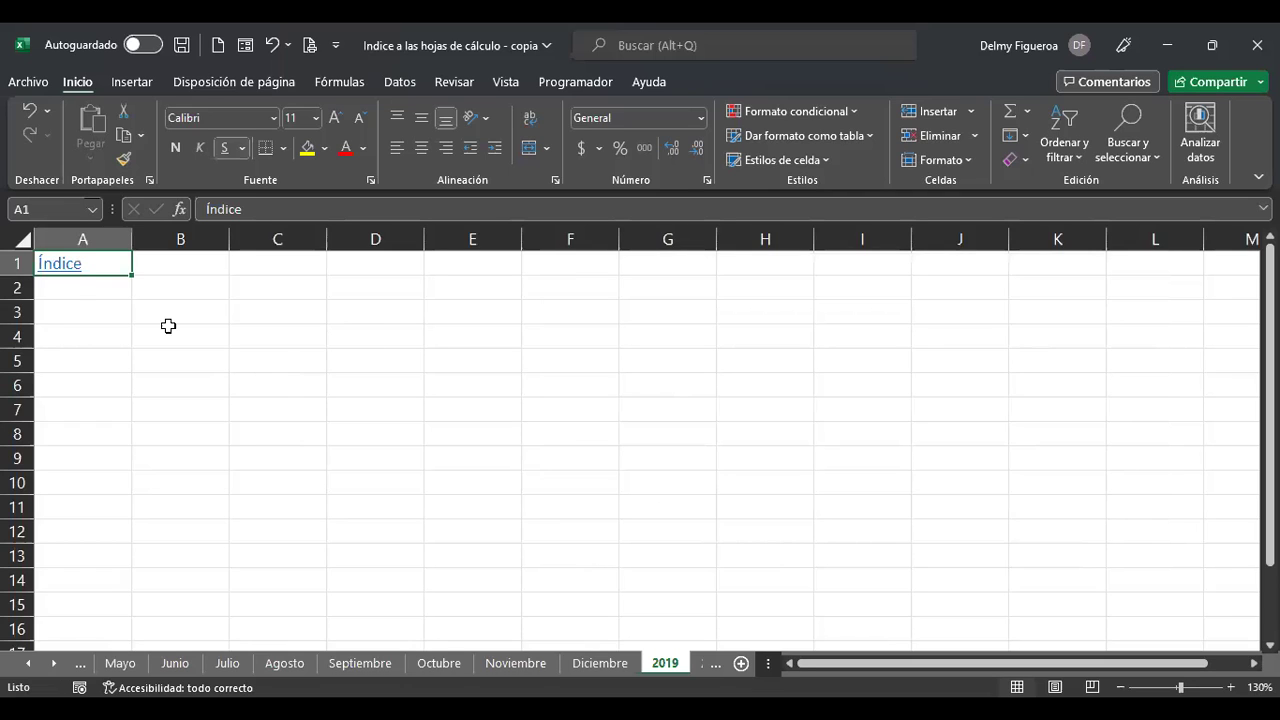
Follow the Índice link back to the index sheet and open the Enero sheet through its link.
{"action": "left_click", "coordinate": [52, 263]}
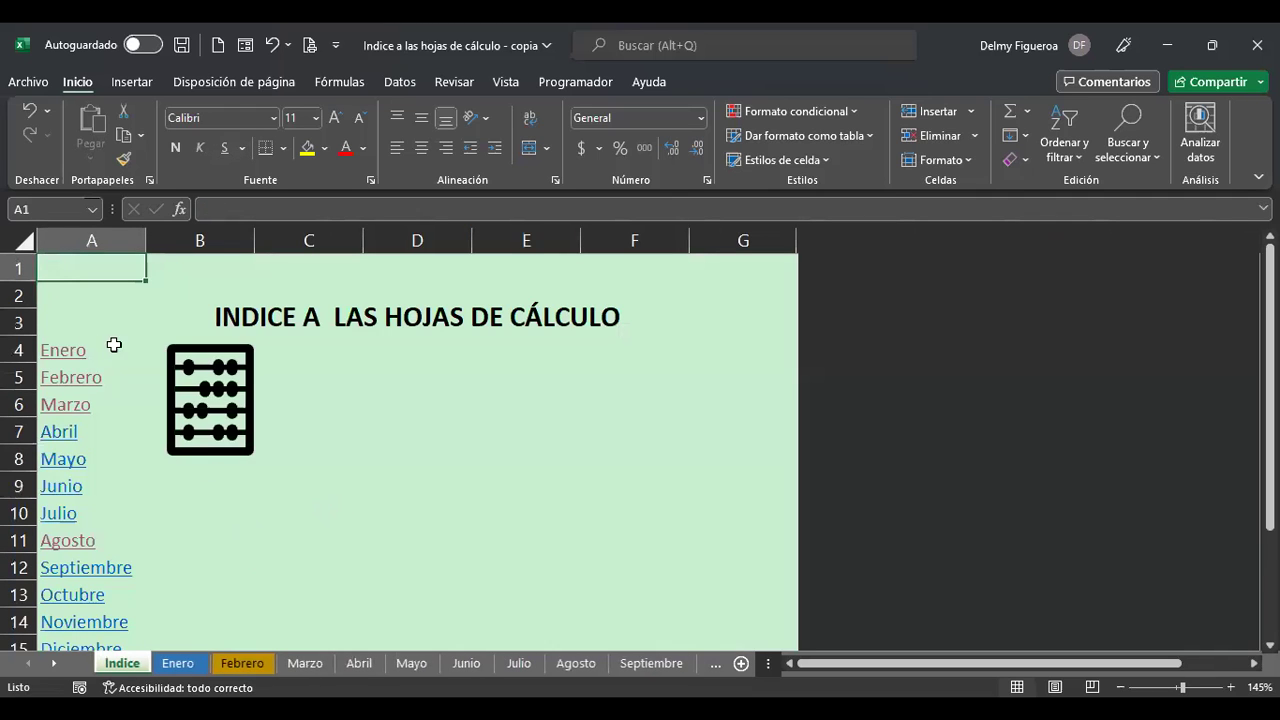
{"action": "left_click", "coordinate": [71, 350]}
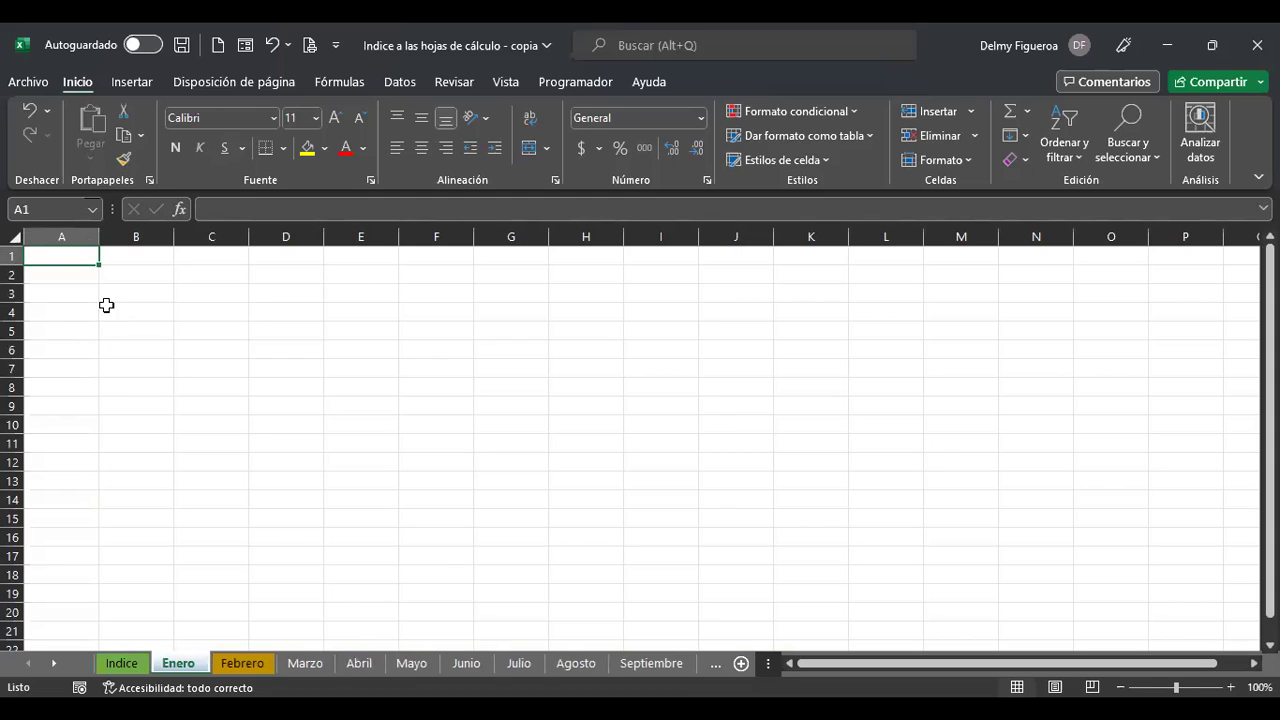
{"action": "scroll", "coordinate": [206, 429], "scroll_direction": "up", "scroll_amount": 2}
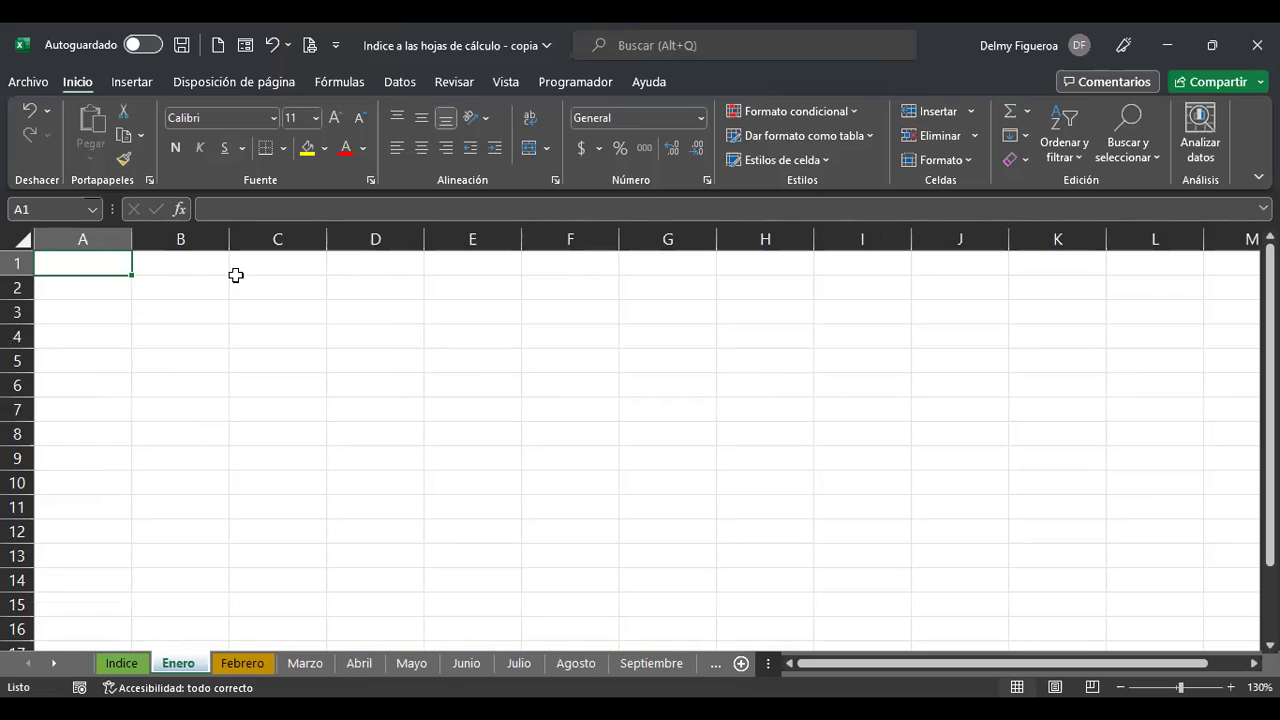
Draw a left-pointing block arrow about 1.35 cm high and 2.72 cm wide over cells A1:B3 of the Enero sheet.
{"action": "left_click", "coordinate": [140, 88]}
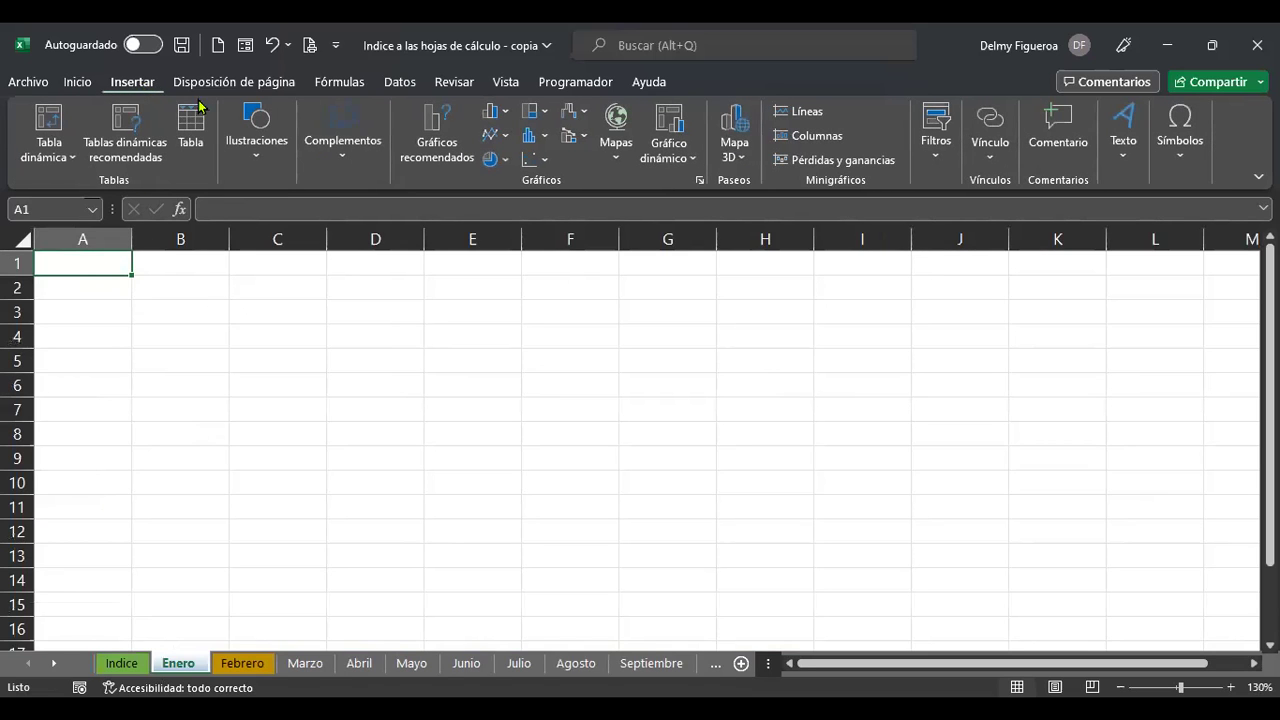
{"action": "left_click", "coordinate": [257, 150]}
{"action": "left_click", "coordinate": [303, 251]}
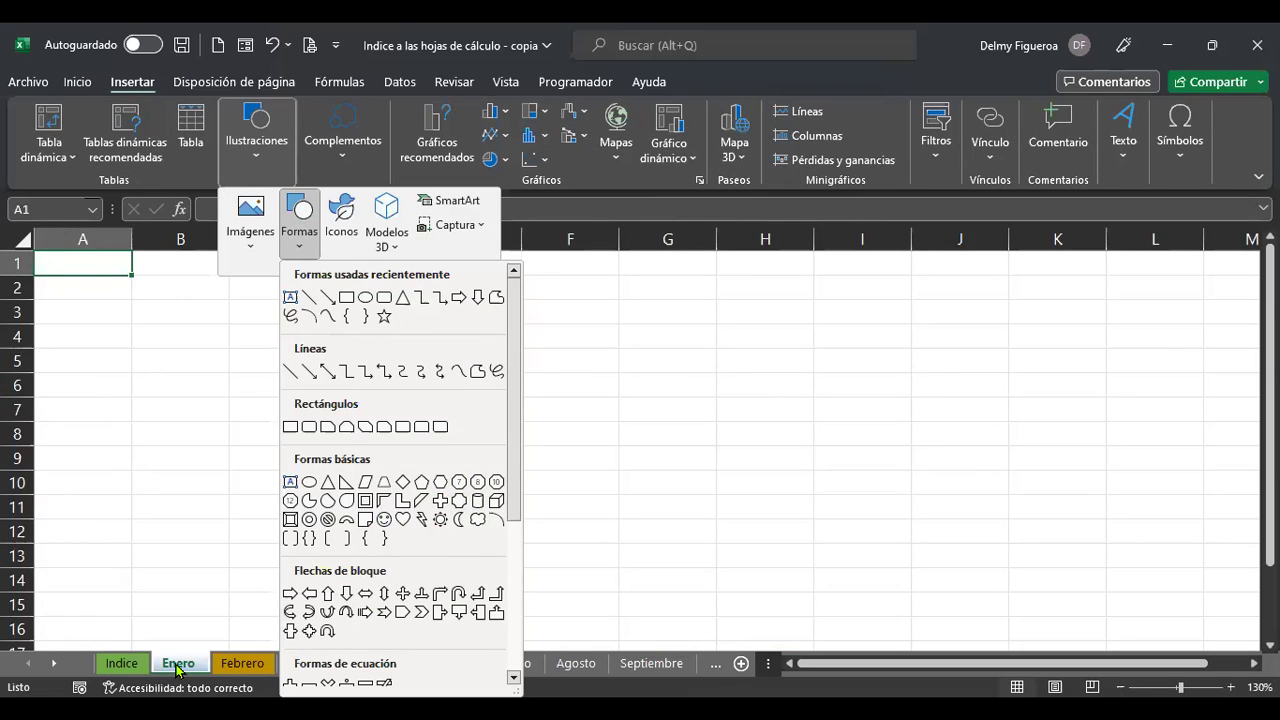
{"action": "left_click", "coordinate": [309, 594]}
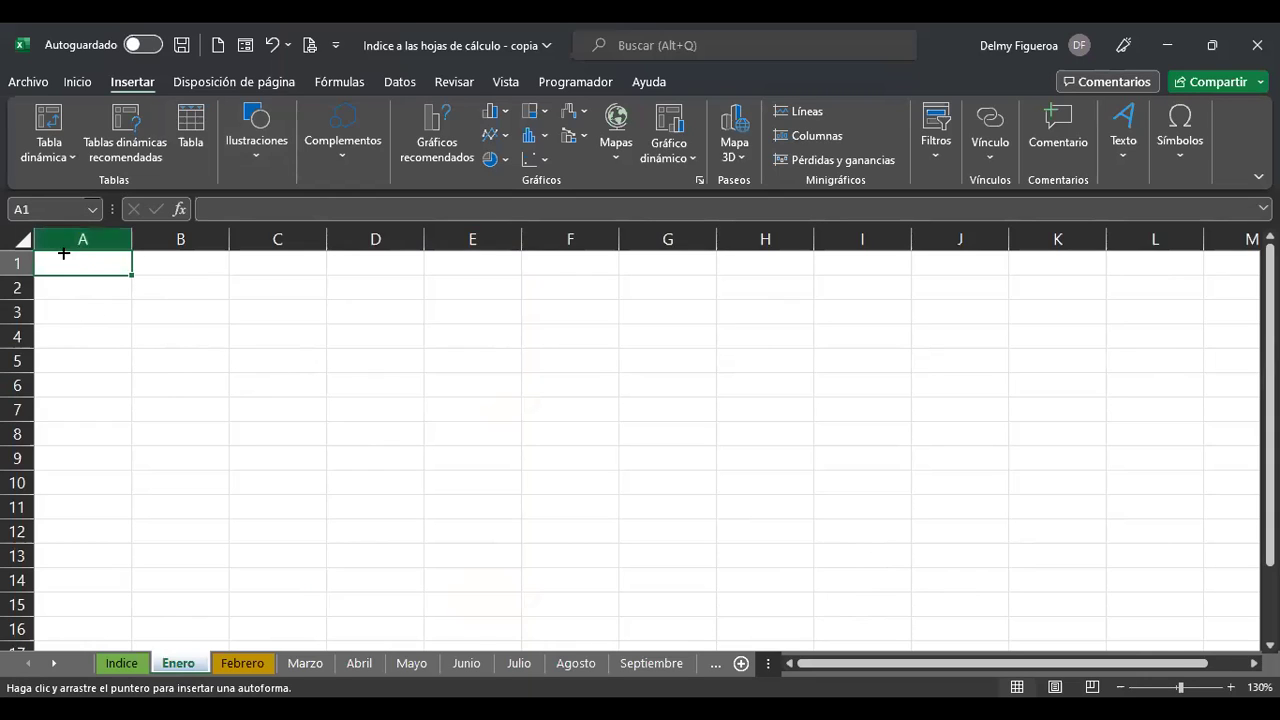
{"action": "mouse_move", "coordinate": [39, 257]}
{"action": "left_mouse_down"}
{"action": "mouse_move", "coordinate": [129, 314]}
{"action": "mouse_move", "coordinate": [165, 320]}
{"action": "left_mouse_up"}
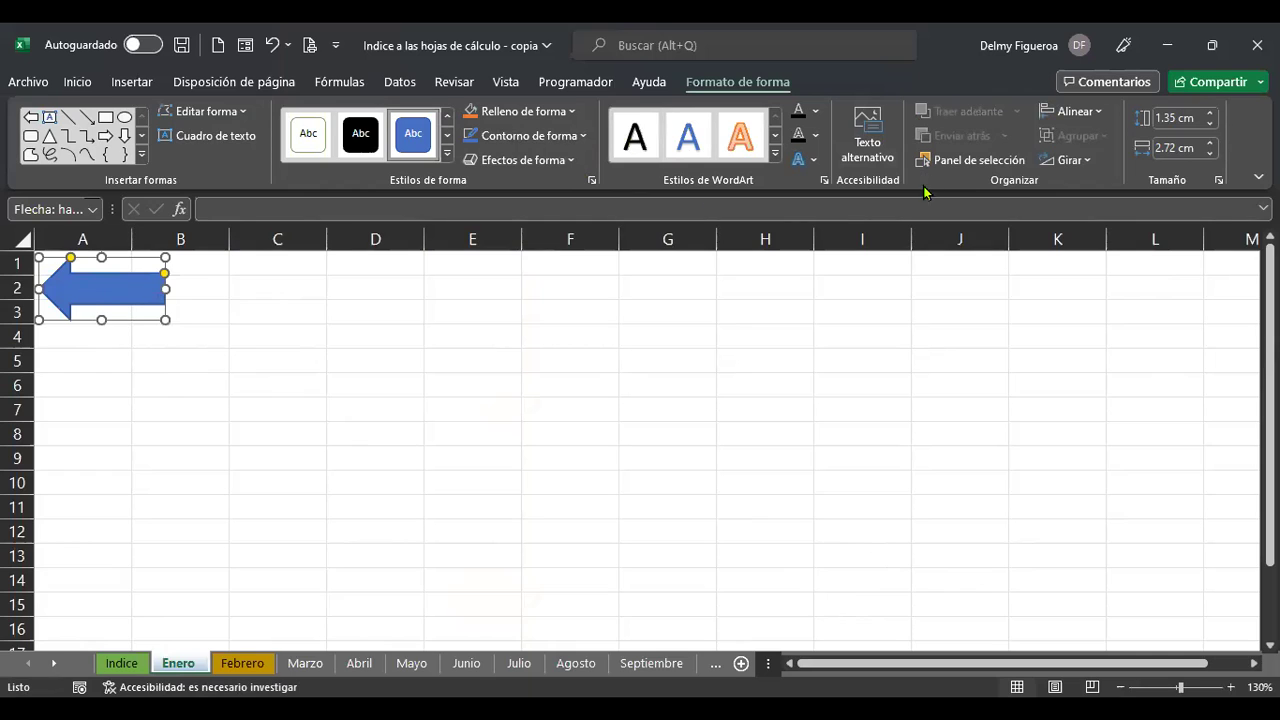
Give the arrow a light green fill and a darker green outline, and shrink it to about 1.16 by 1.3 cm.
{"action": "left_click", "coordinate": [564, 118]}
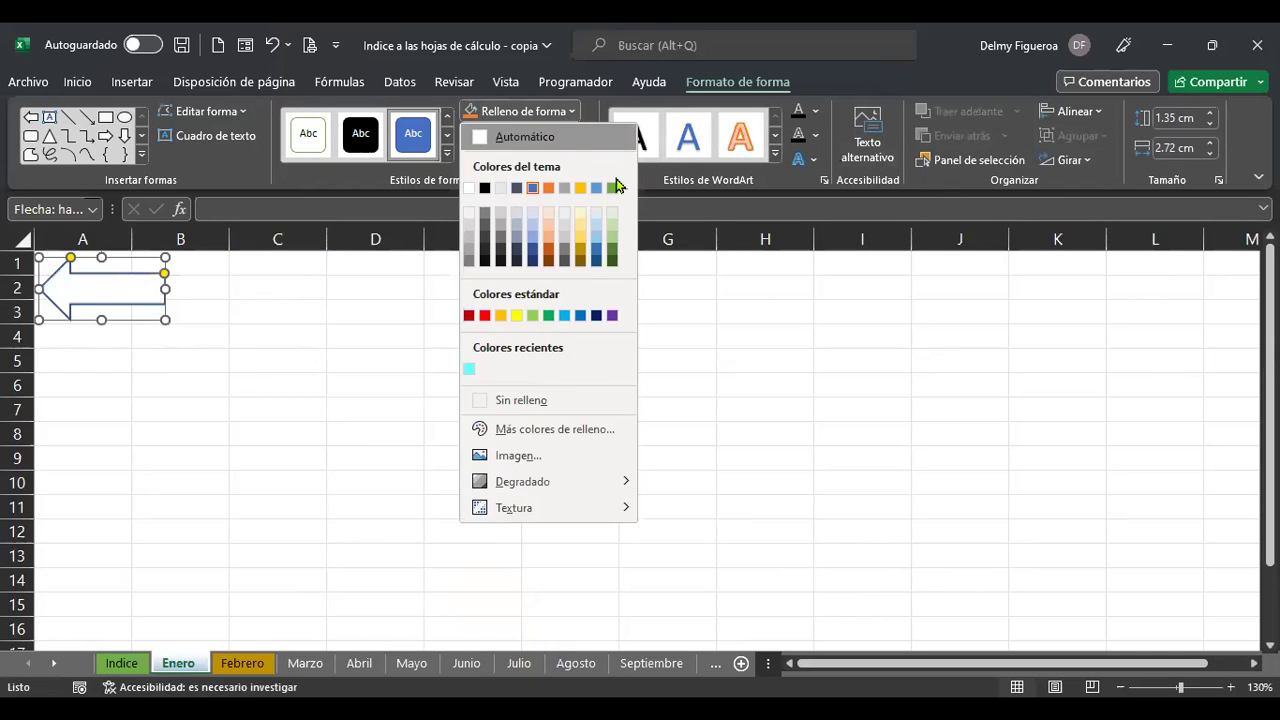
{"action": "left_click", "coordinate": [613, 232]}
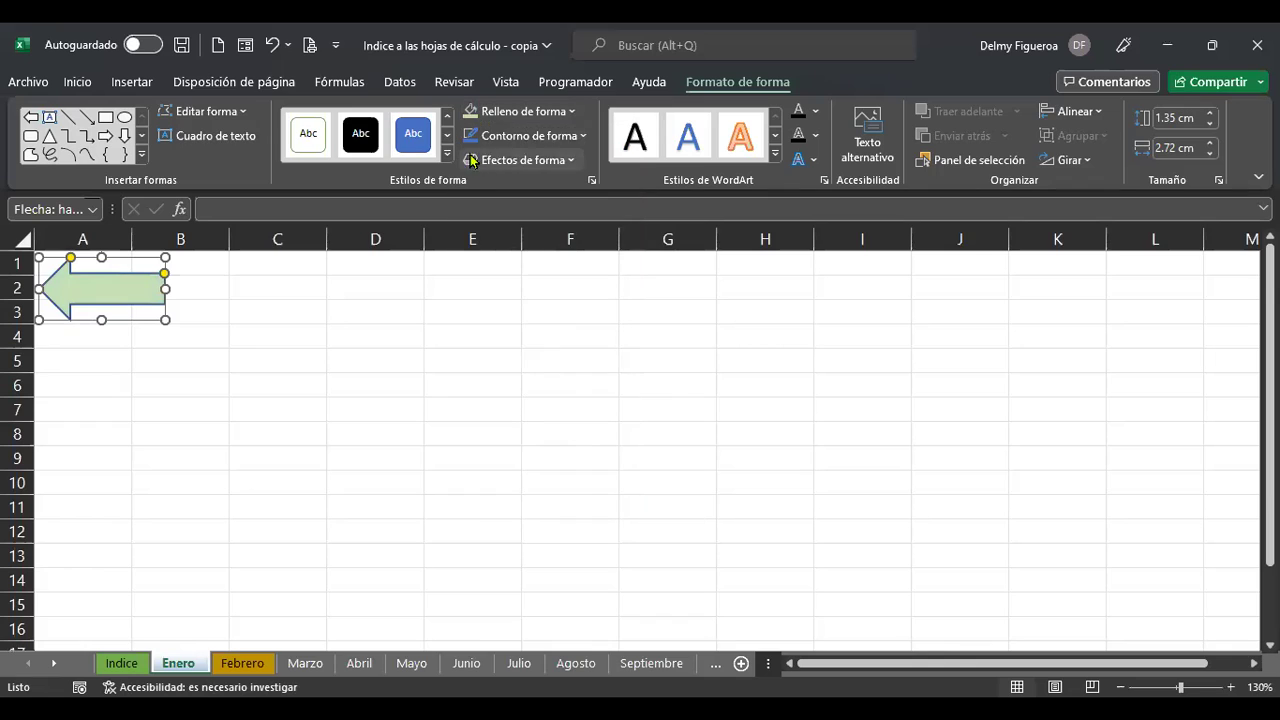
{"action": "left_click", "coordinate": [585, 136]}
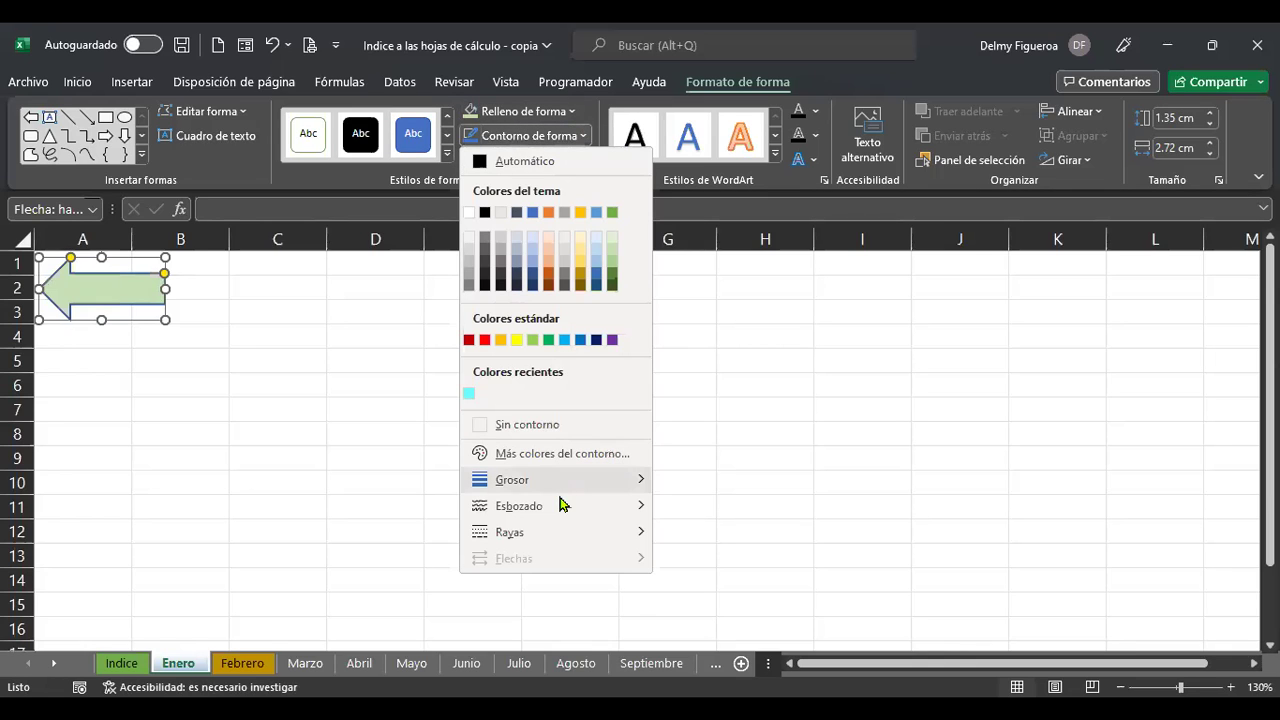
{"action": "mouse_move", "coordinate": [562, 509]}
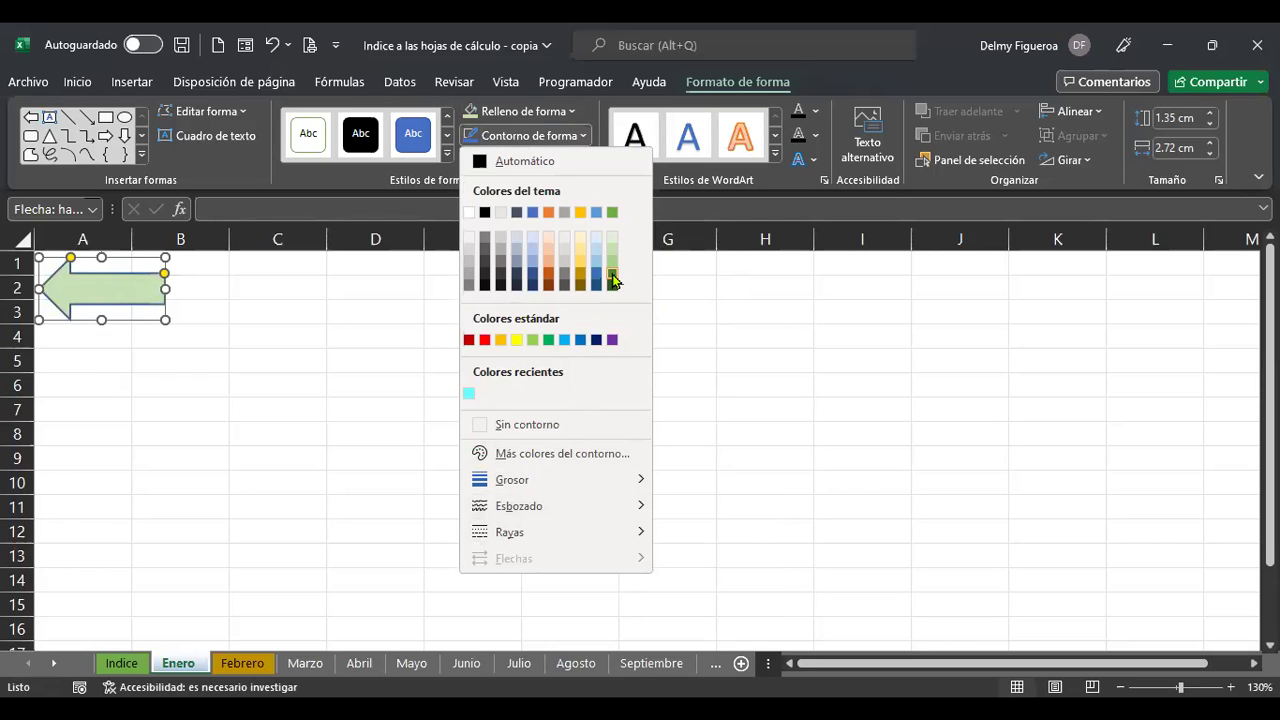
{"action": "left_click", "coordinate": [613, 280]}
{"action": "left_click_drag", "start_coordinate": [168, 320], "coordinate": [100, 311]}
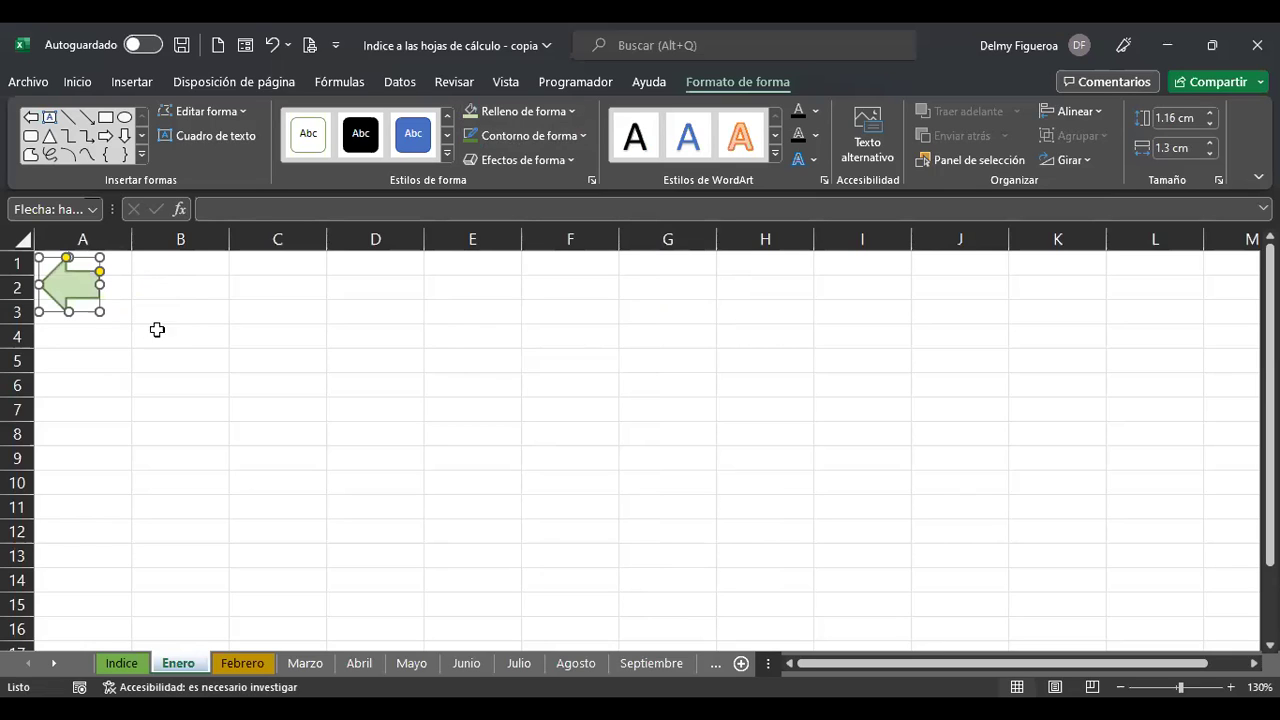
Link the left-pointing arrow on the Enero sheet to cell A1 of the Indice sheet in this document.
{"action": "right_click", "coordinate": [74, 285]}
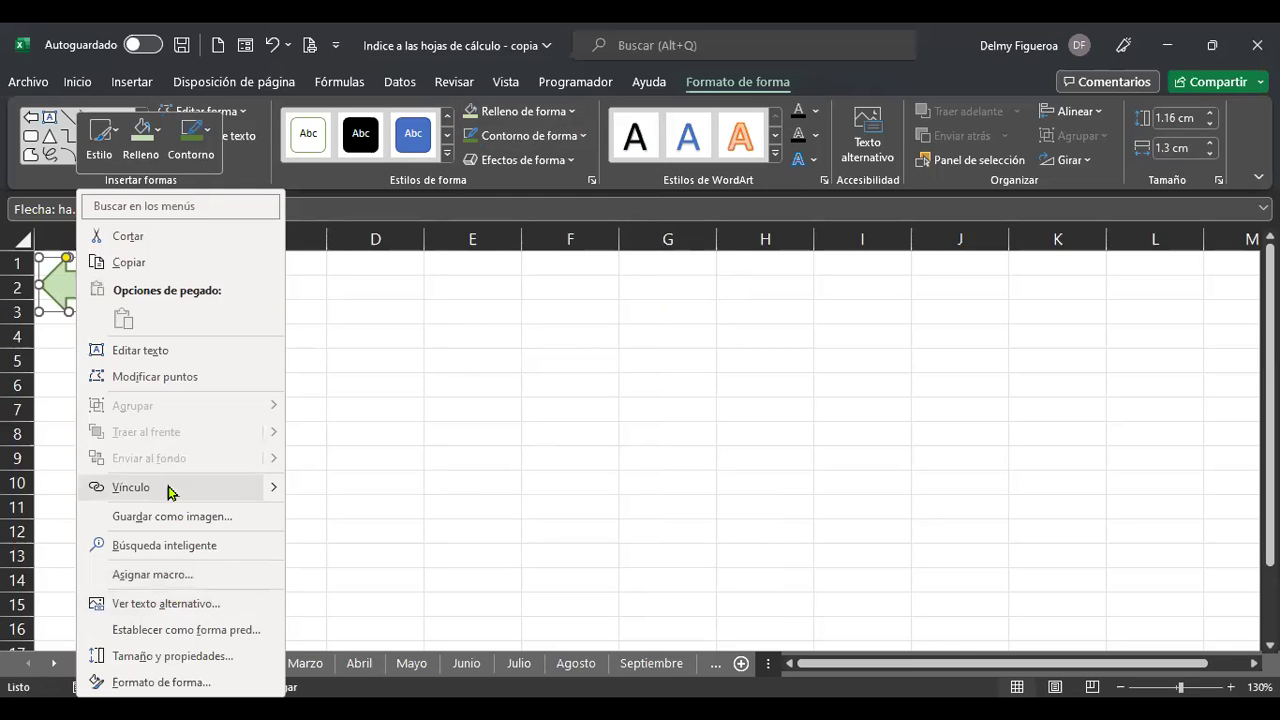
{"action": "key", "text": "Return"}
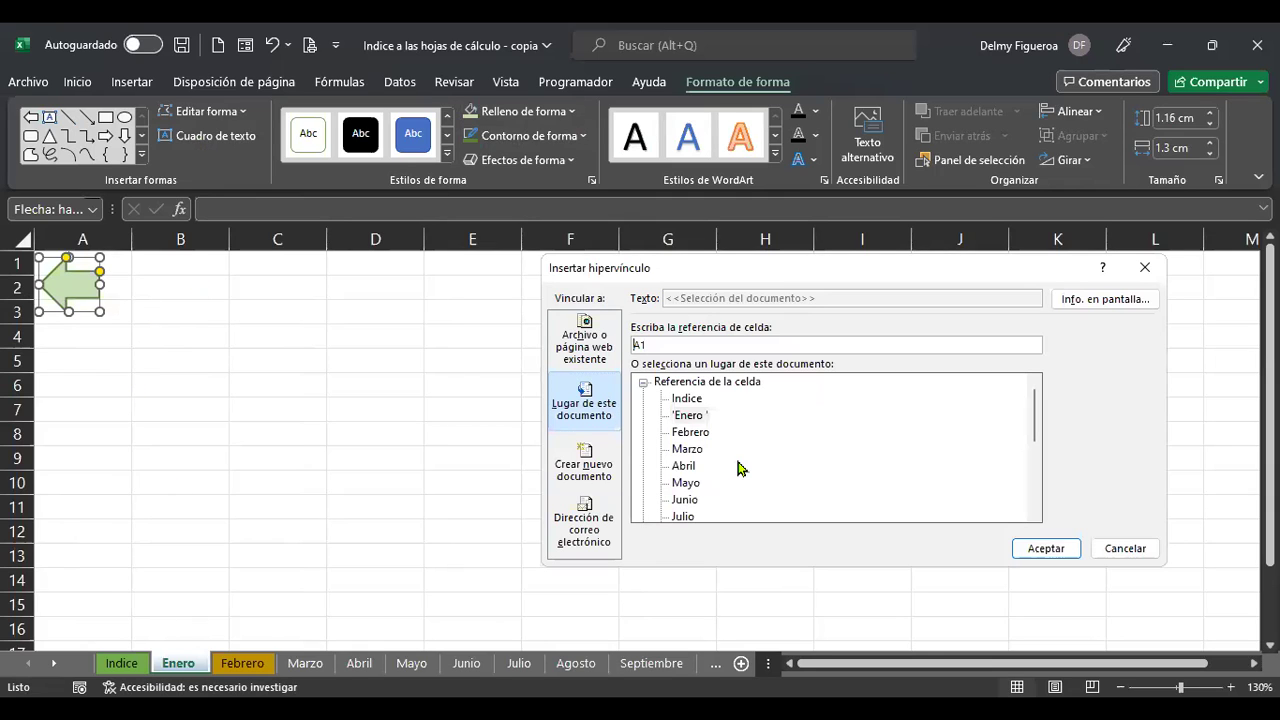
{"action": "left_click", "coordinate": [694, 418]}
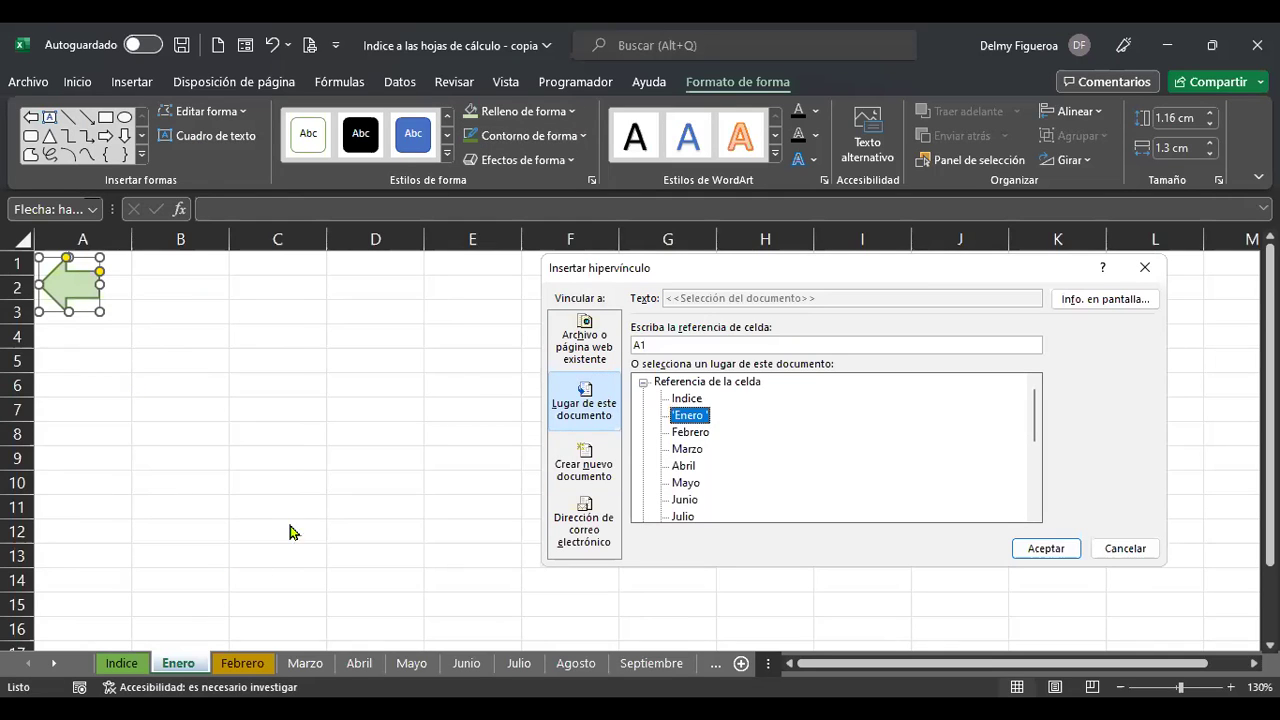
{"action": "key", "text": "Up"}
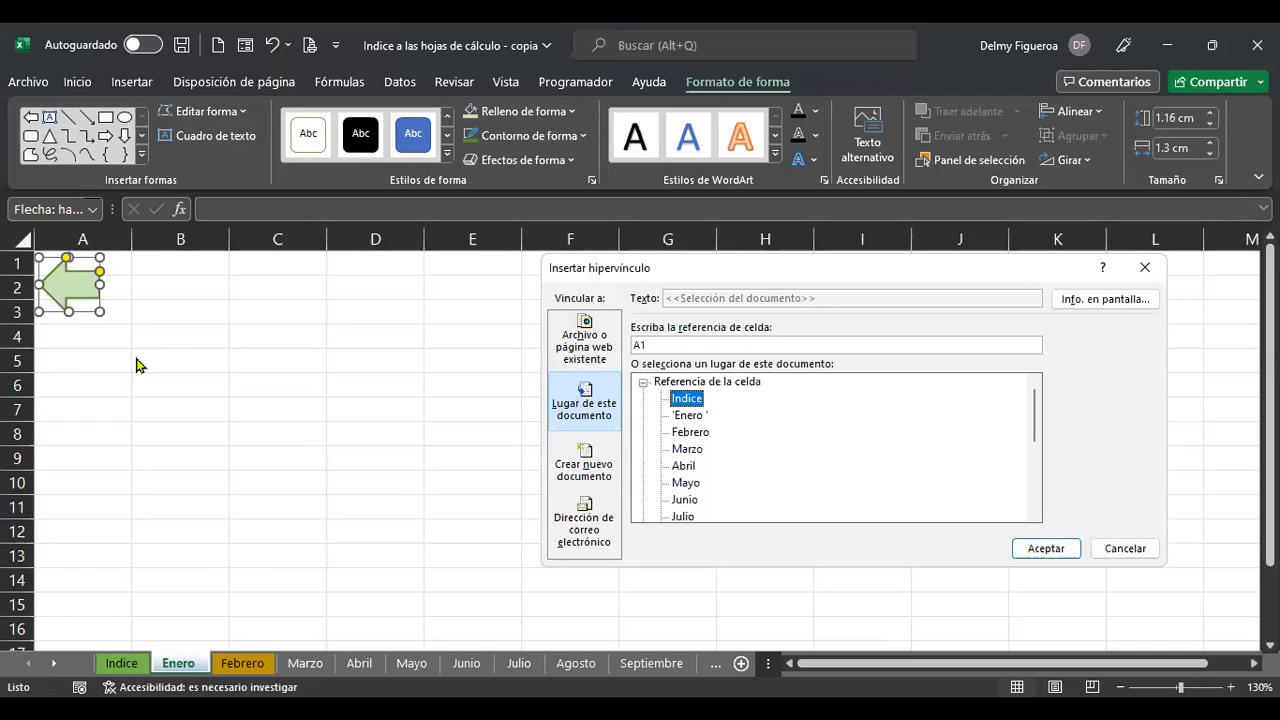
{"action": "left_click", "coordinate": [1046, 550]}
Test the arrow by following its link to the index sheet, and return to Enero through its month link.
{"action": "left_click", "coordinate": [343, 337]}
{"action": "left_click", "coordinate": [55, 292]}
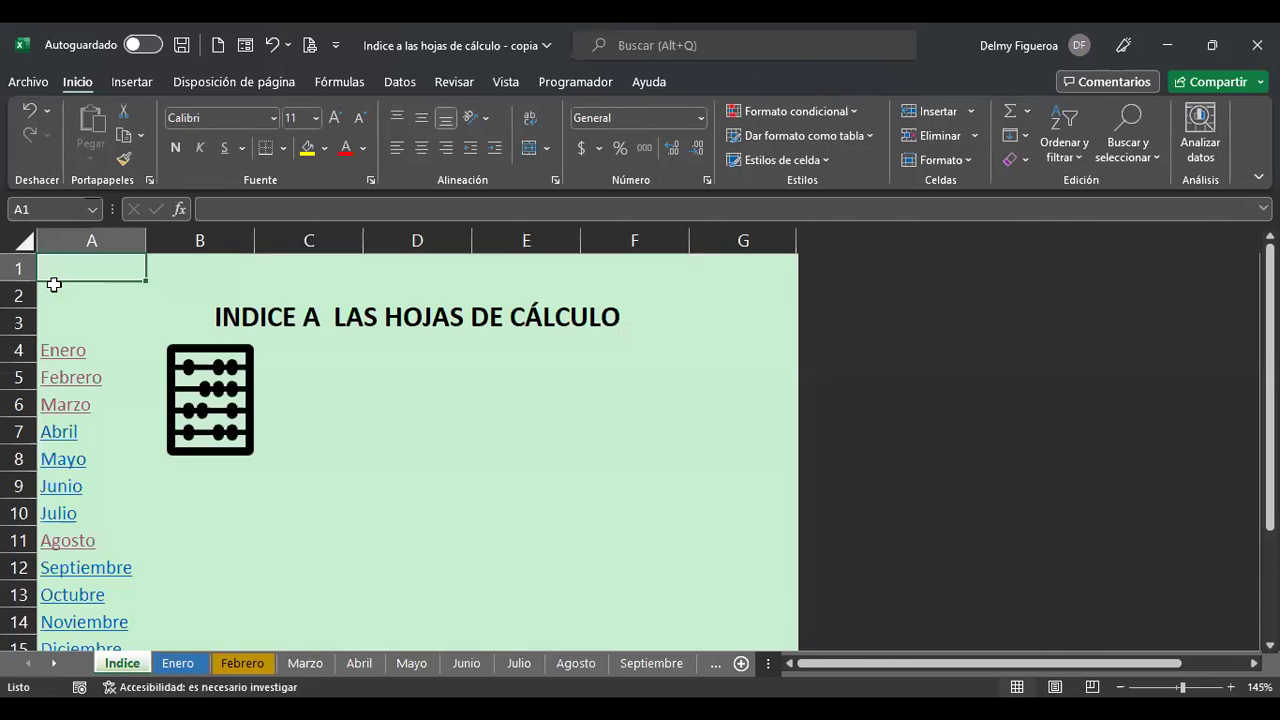
{"action": "left_click", "coordinate": [75, 355]}
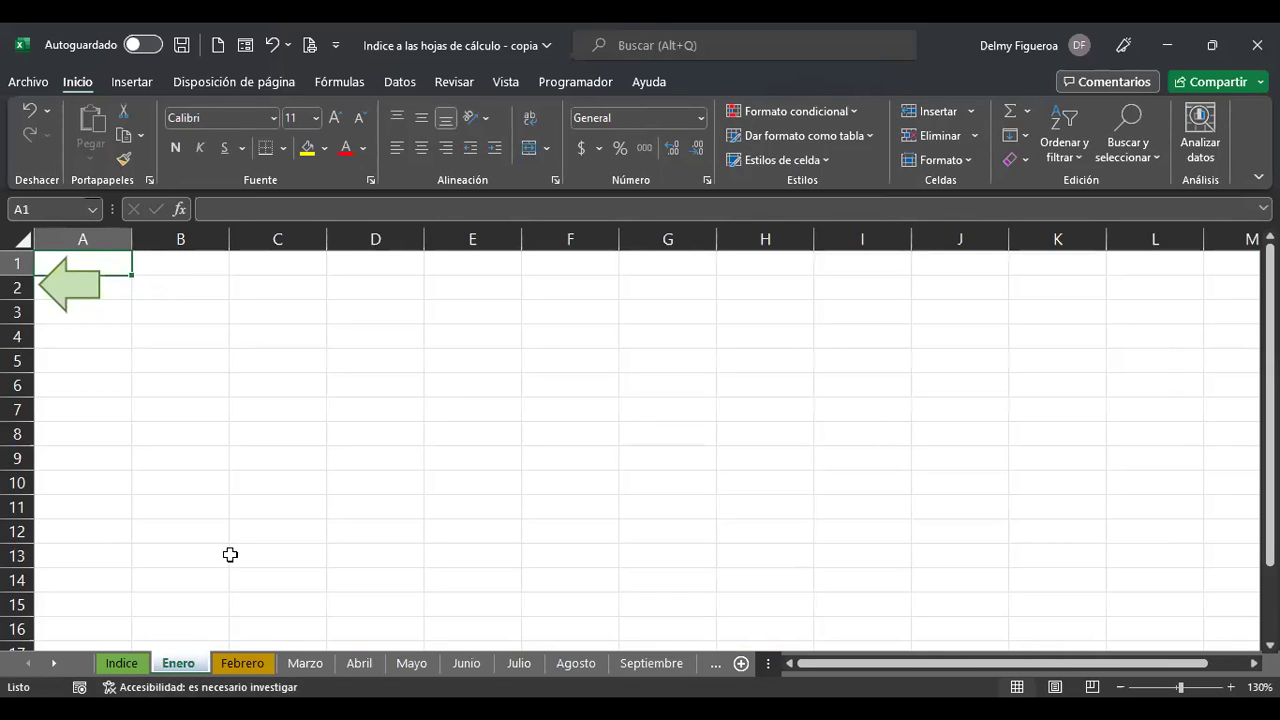
Duplicate the green arrow and rotate the copy to point right, placed directly beside the original.
{"action": "right_click", "coordinate": [88, 290]}
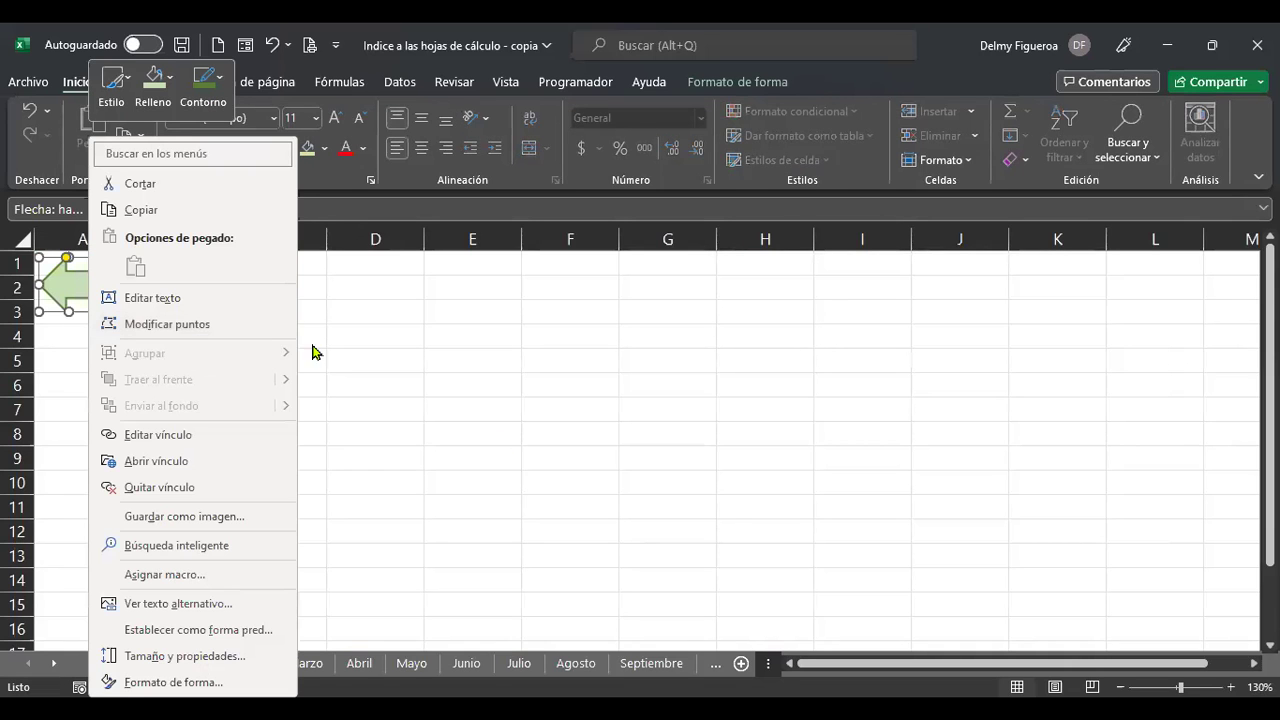
{"action": "left_click", "coordinate": [179, 212]}
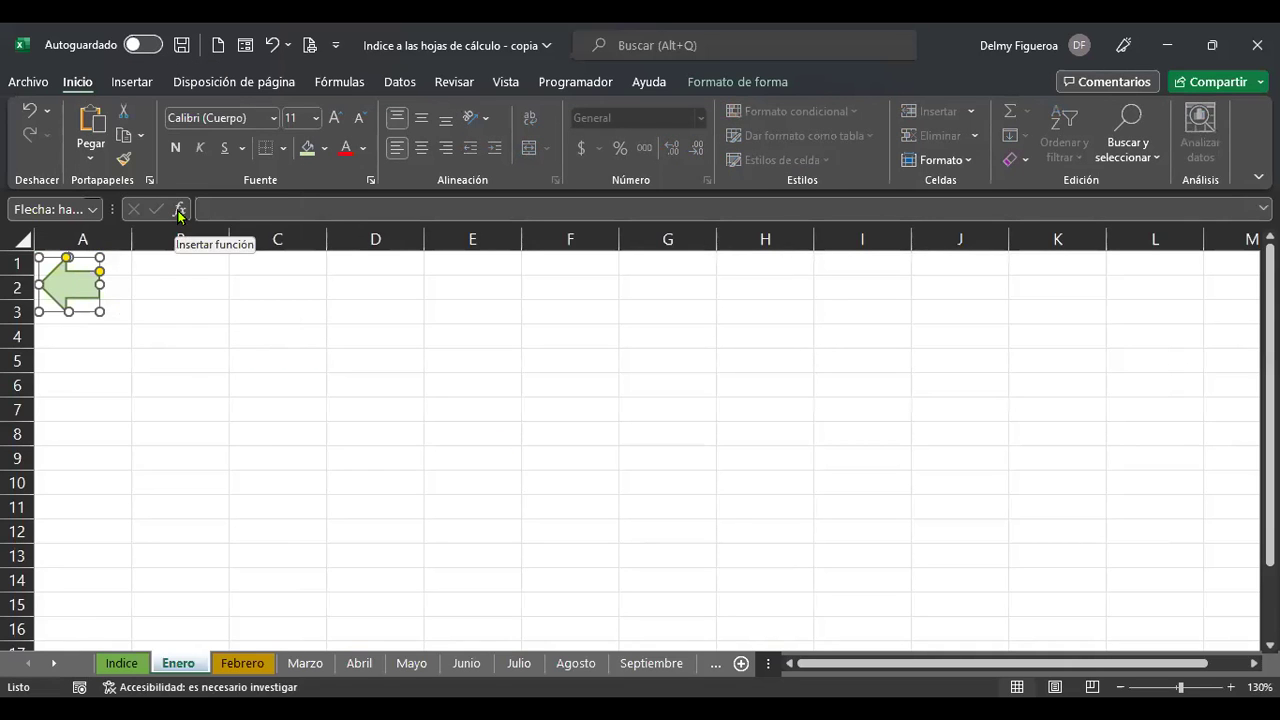
{"action": "key", "text": "ctrl+v"}
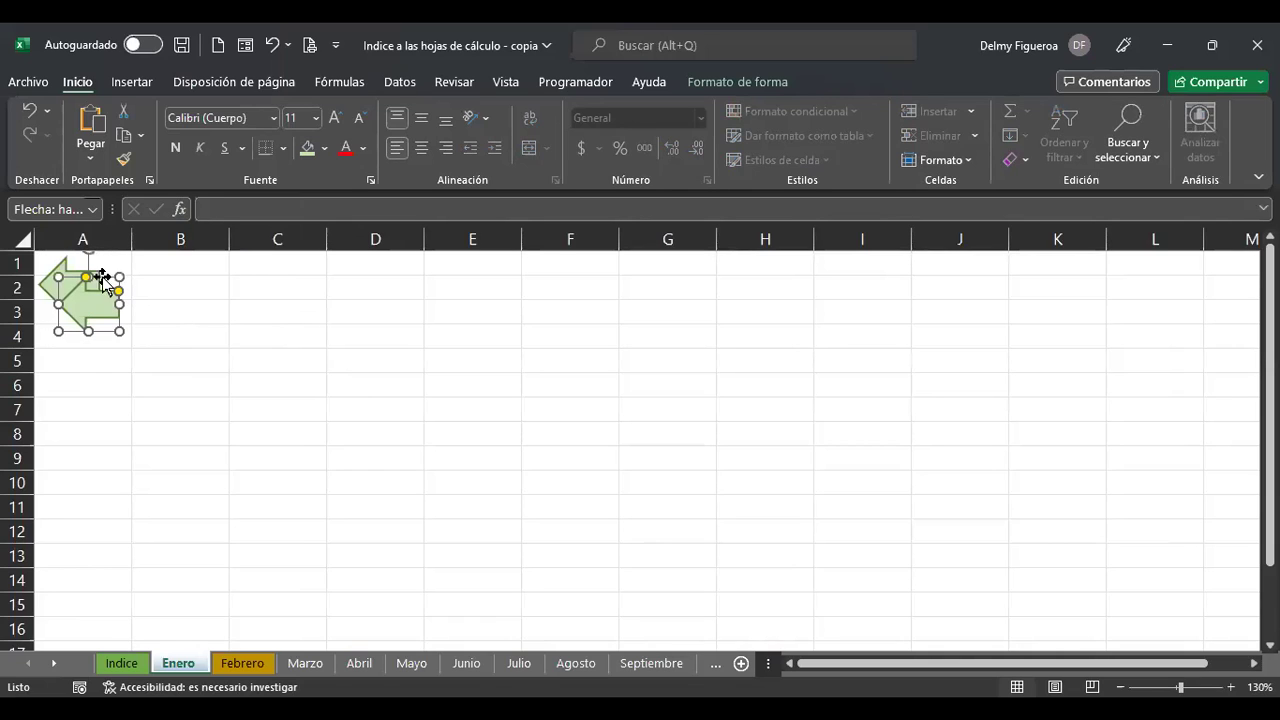
{"action": "left_click_drag", "start_coordinate": [92, 251], "coordinate": [138, 288]}
{"action": "left_click_drag", "start_coordinate": [137, 345], "coordinate": [137, 344]}
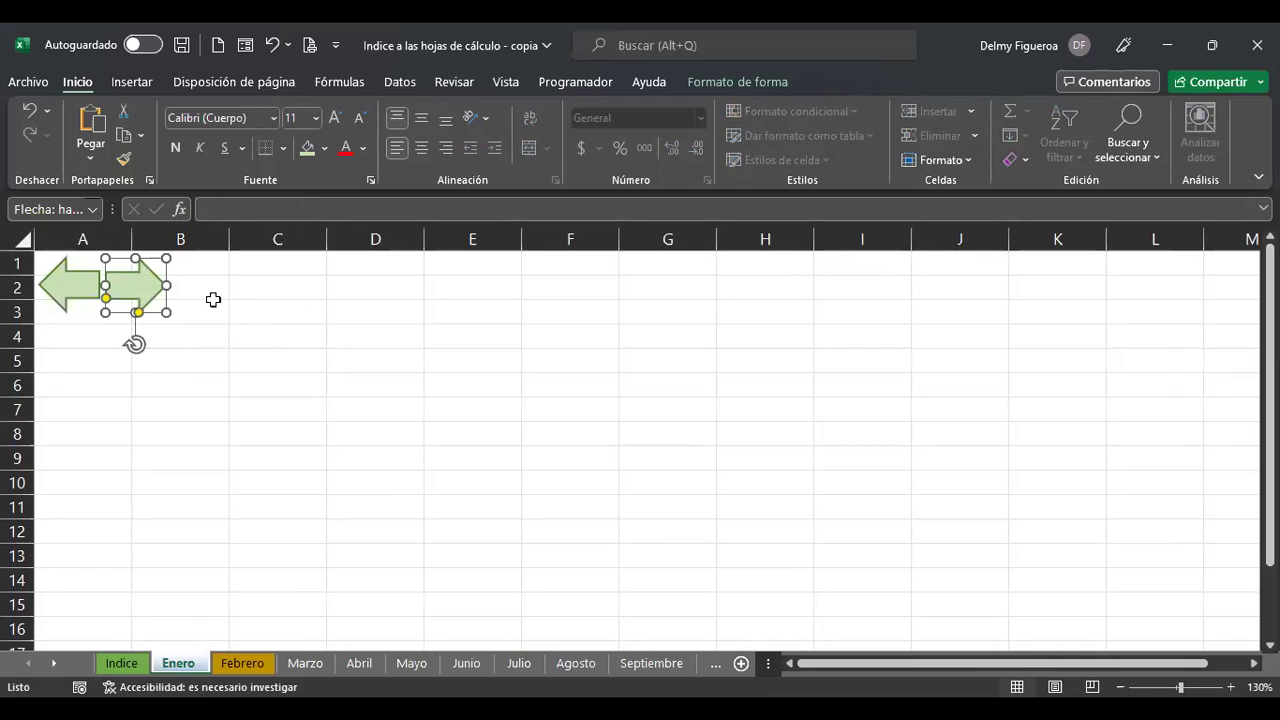
Change the right-pointing arrow's hyperlink to cell A1 of the Febrero sheet.
{"action": "right_click", "coordinate": [127, 285]}
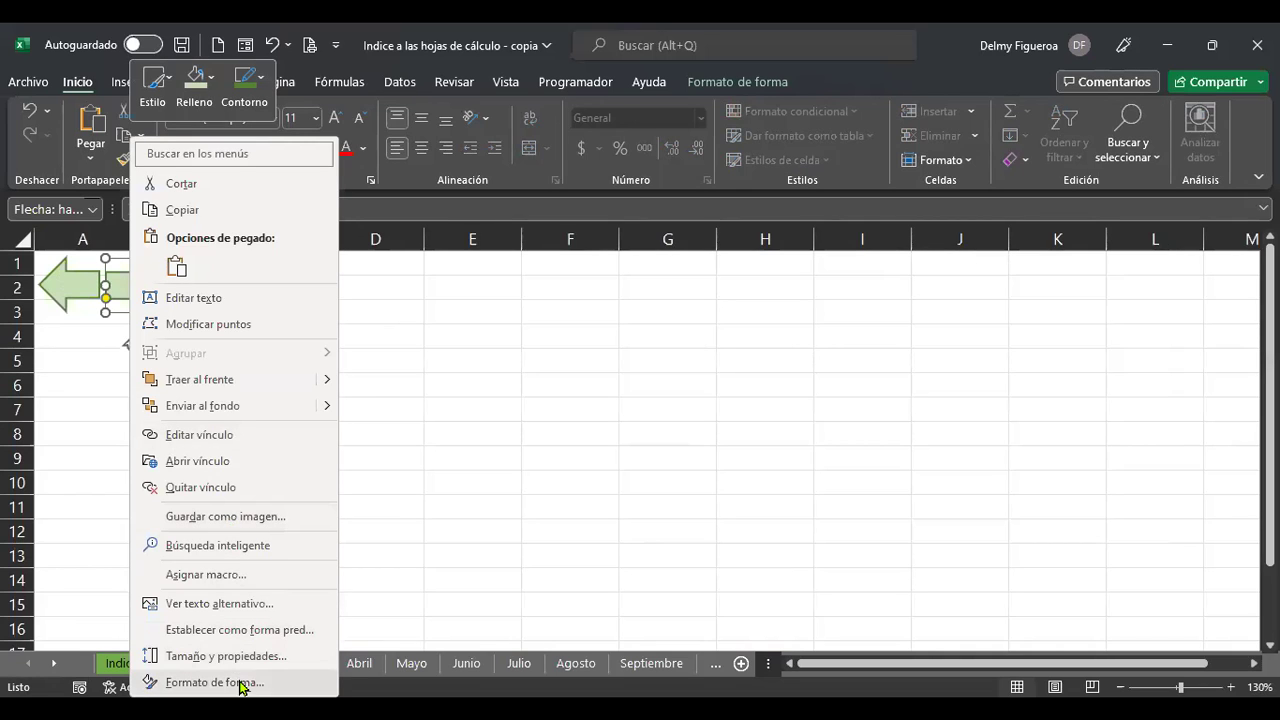
{"action": "left_click", "coordinate": [240, 434]}
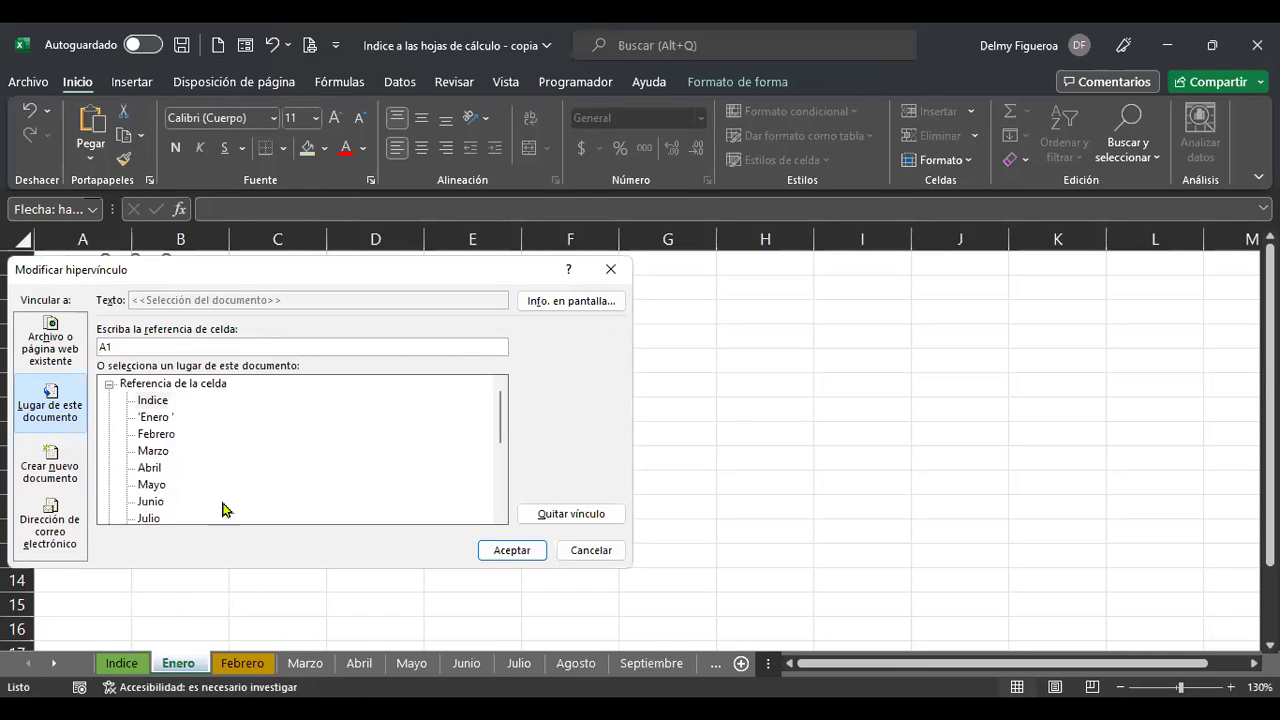
{"action": "left_click", "coordinate": [163, 434]}
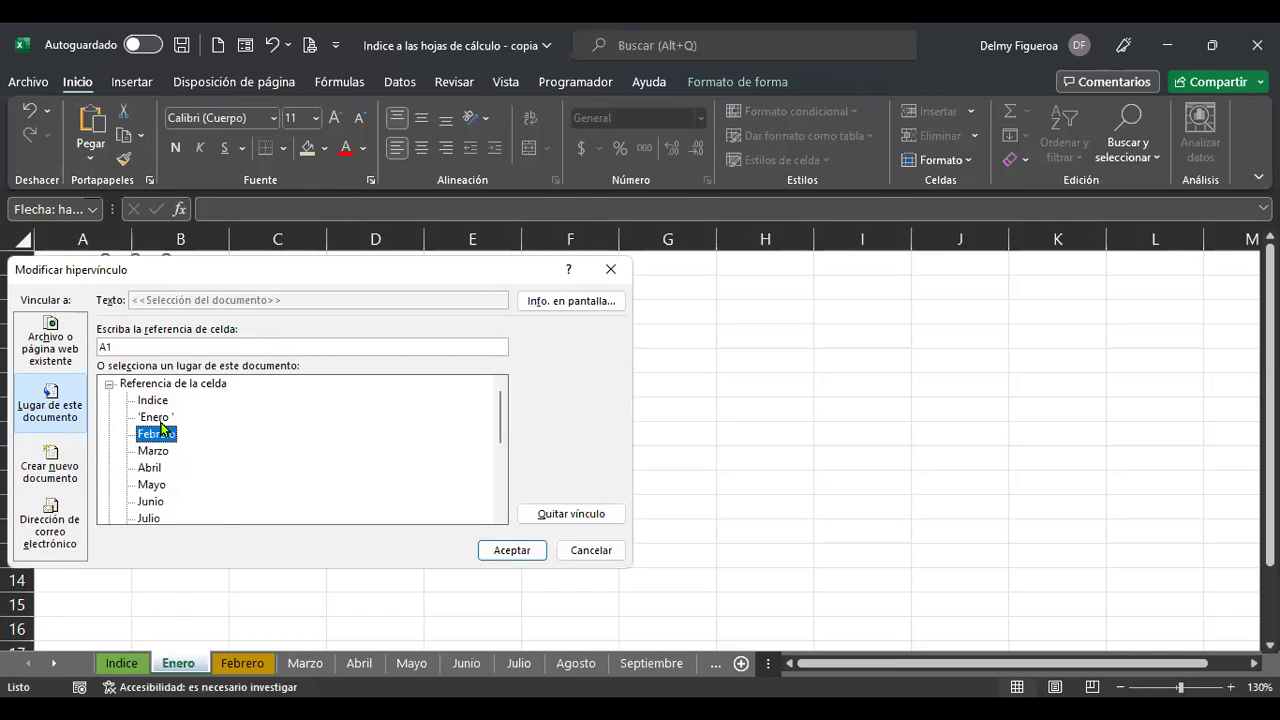
{"action": "left_click", "coordinate": [521, 550]}
Test both Enero arrows by following the left one to the index, reopening Enero, and following the right one to Febrero.
{"action": "left_click", "coordinate": [314, 428]}
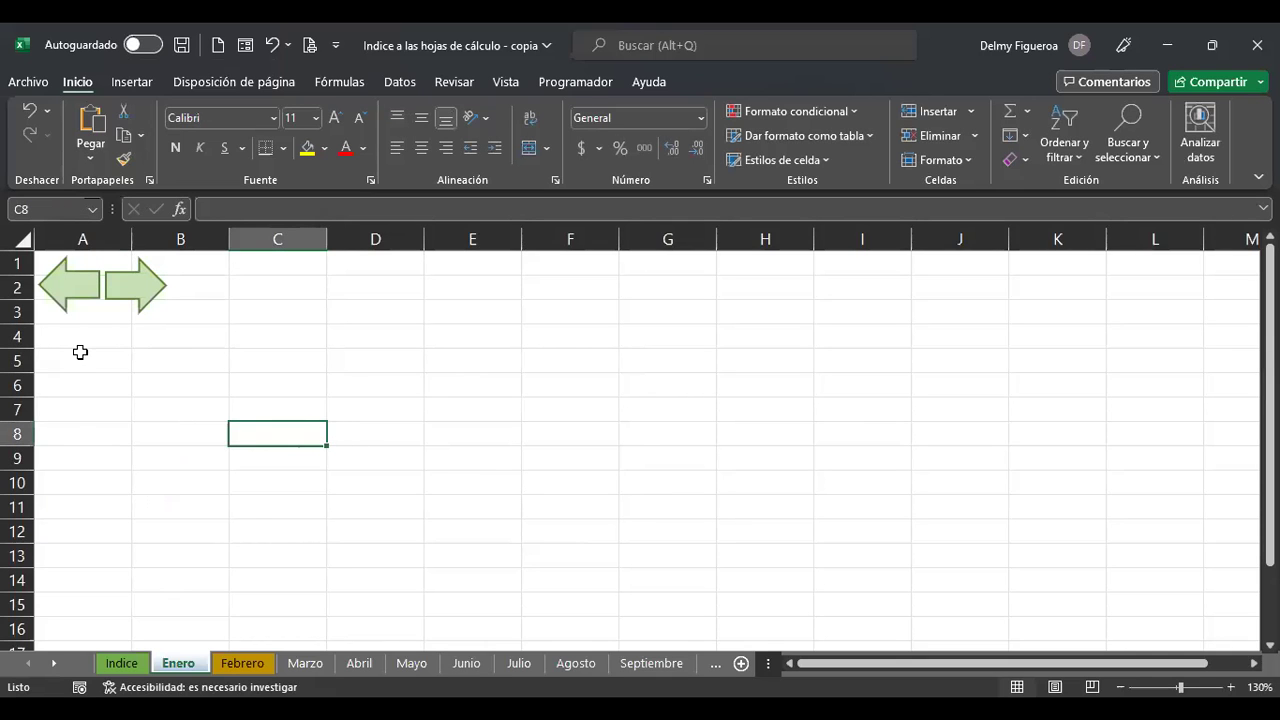
{"action": "left_click", "coordinate": [57, 296]}
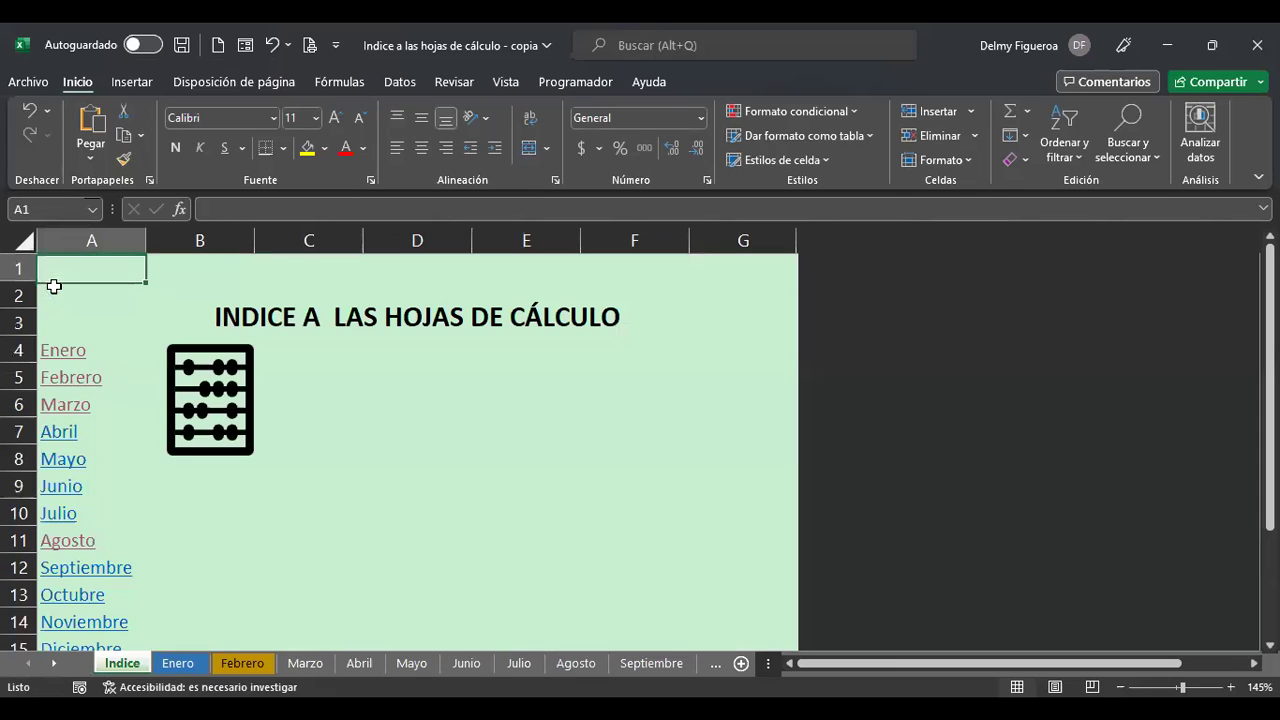
{"action": "left_click", "coordinate": [75, 352]}
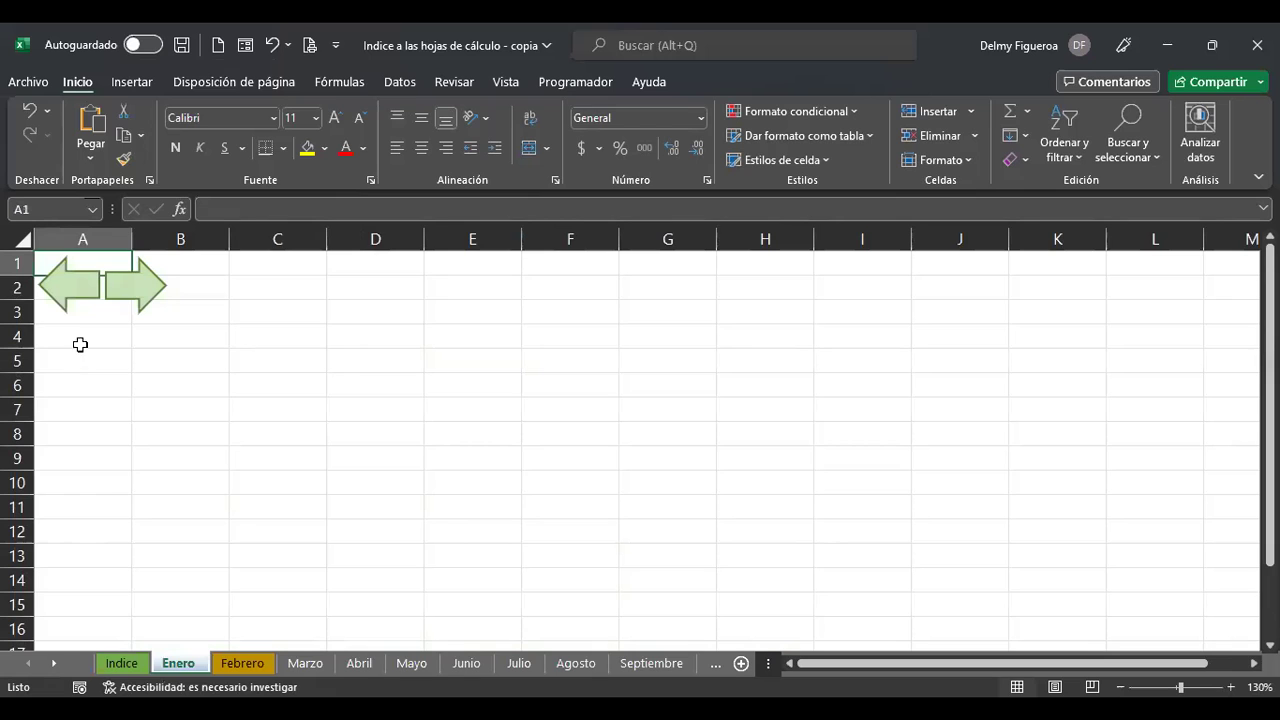
{"action": "left_click", "coordinate": [137, 300]}
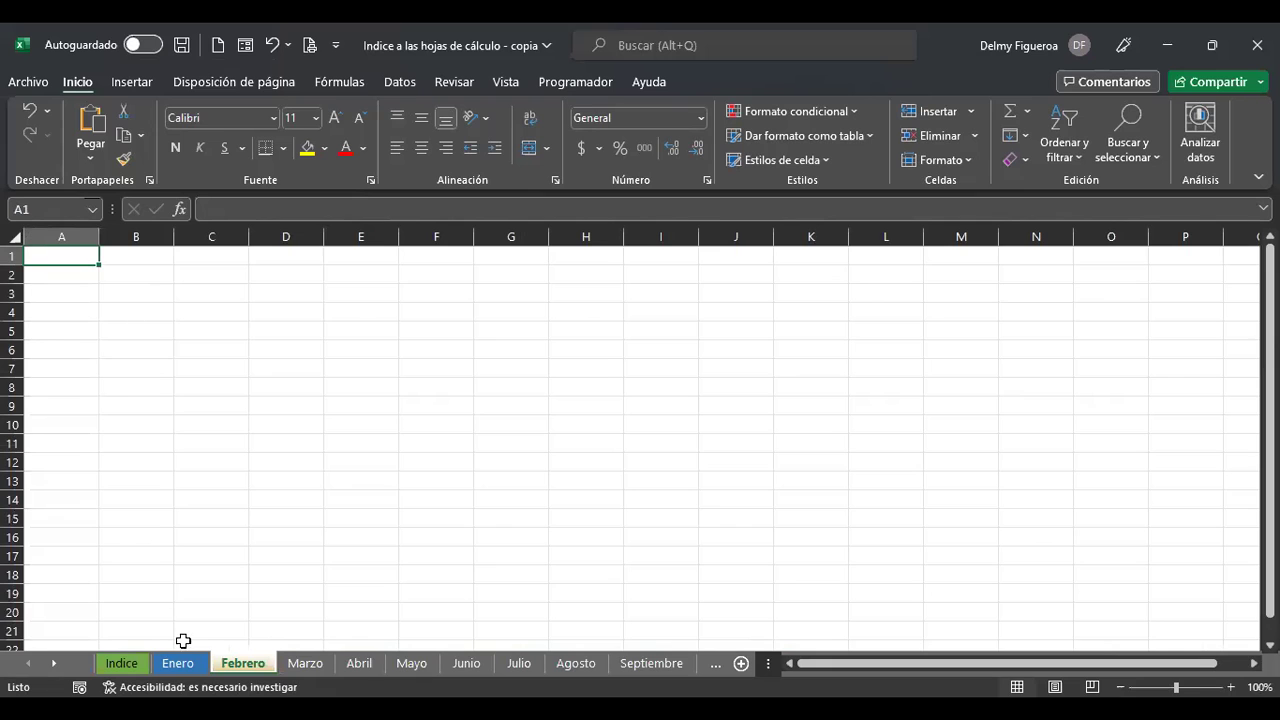
Copy both linked arrows from the Enero sheet and paste them at the top of the Febrero sheet.
{"action": "left_click", "coordinate": [178, 663]}
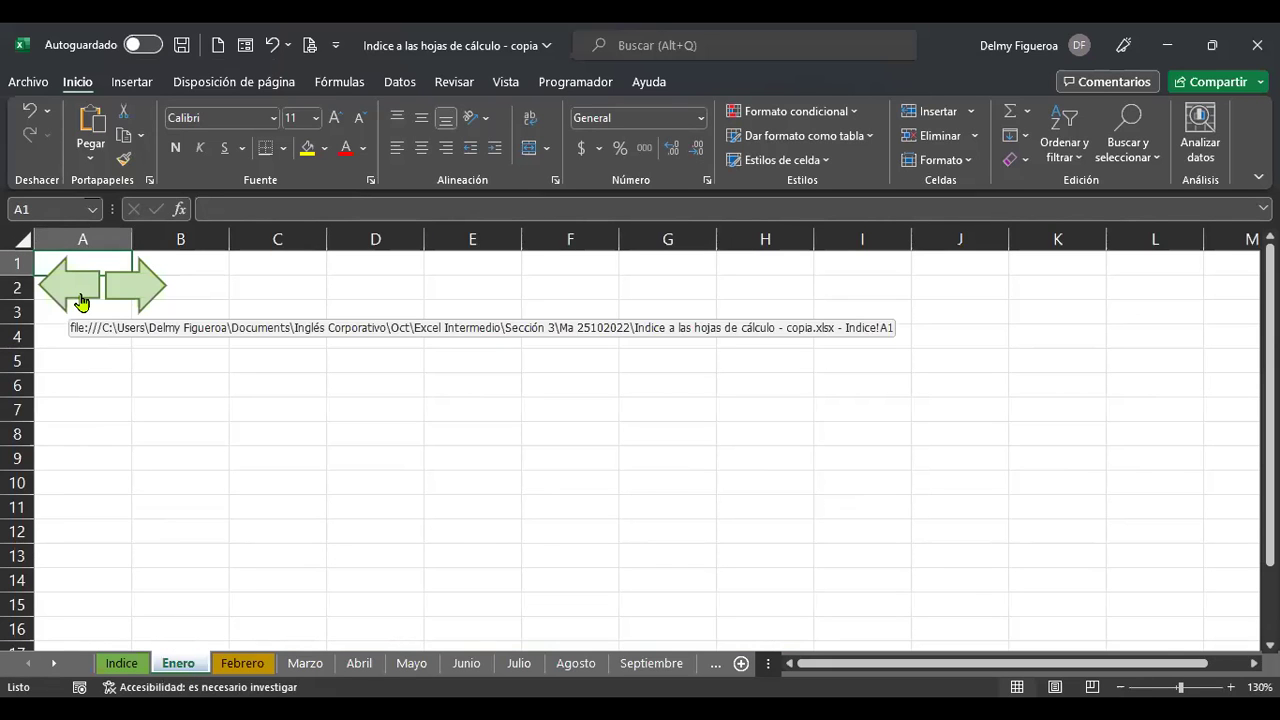
{"action": "left_click", "coordinate": [79, 291]}
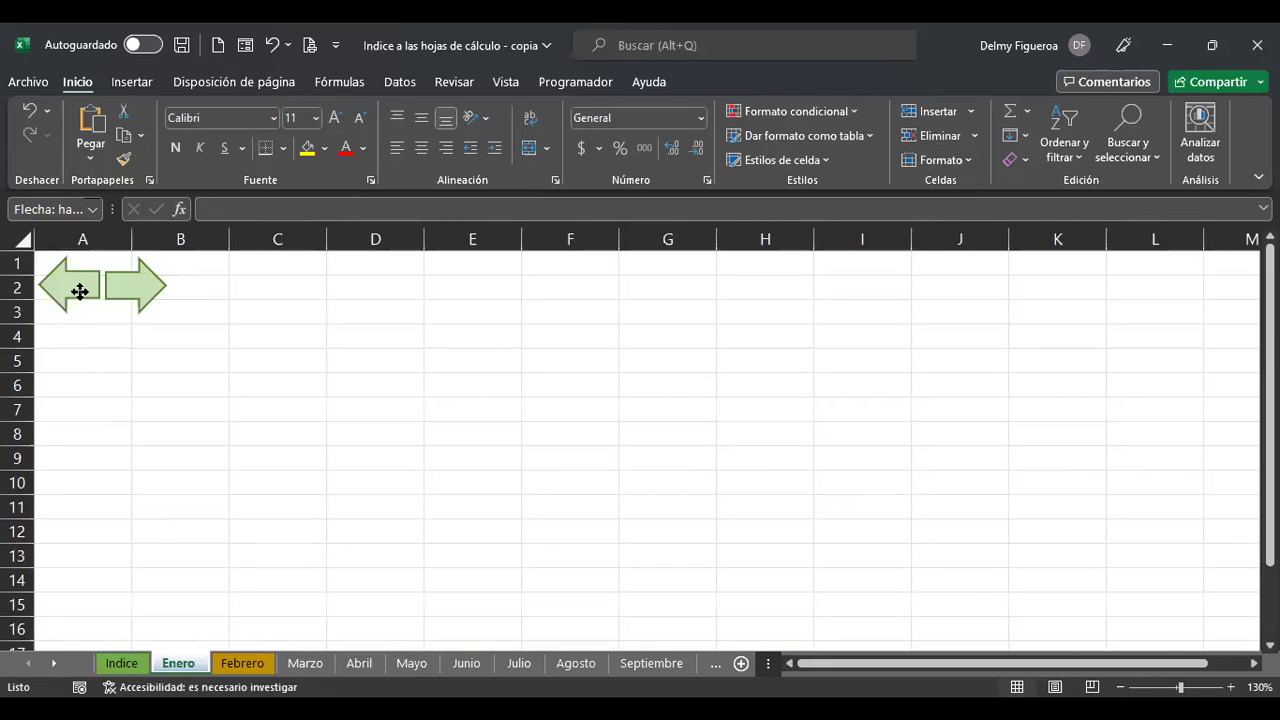
{"action": "left_click", "coordinate": [152, 283], "text": "ctrl"}
{"action": "right_click", "coordinate": [152, 283]}
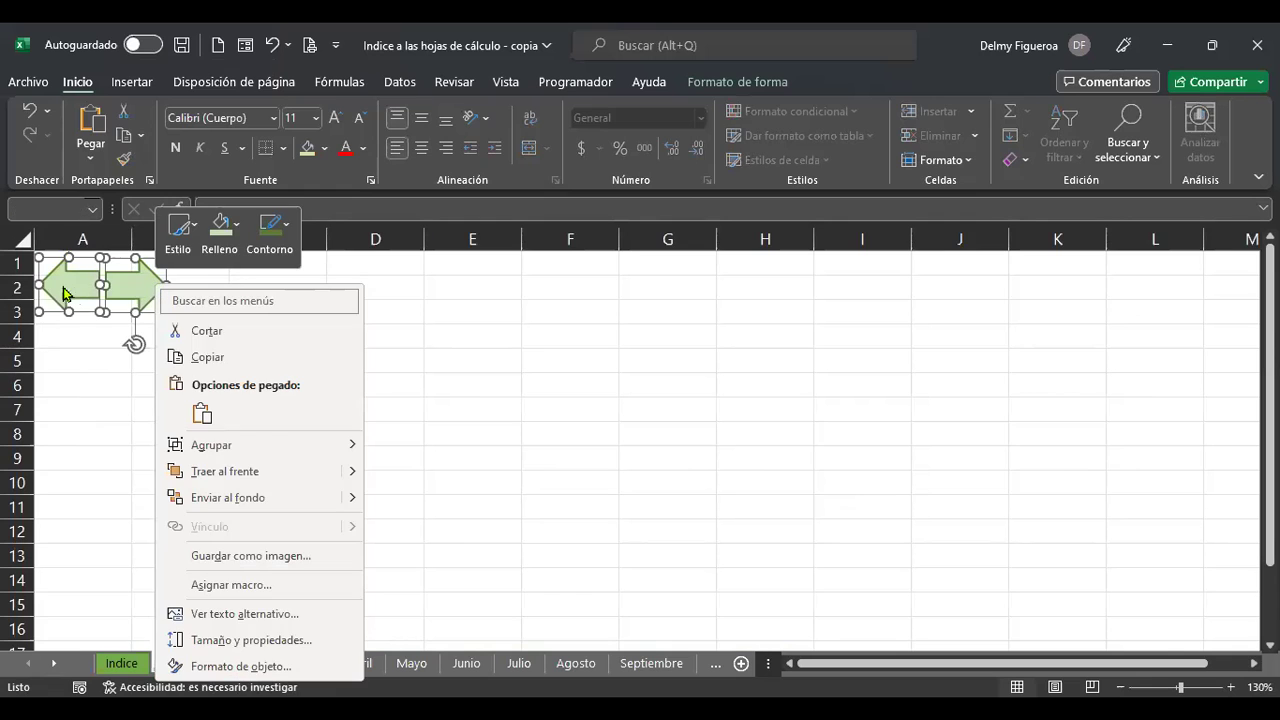
{"action": "left_click", "coordinate": [208, 357]}
{"action": "left_click", "coordinate": [258, 663]}
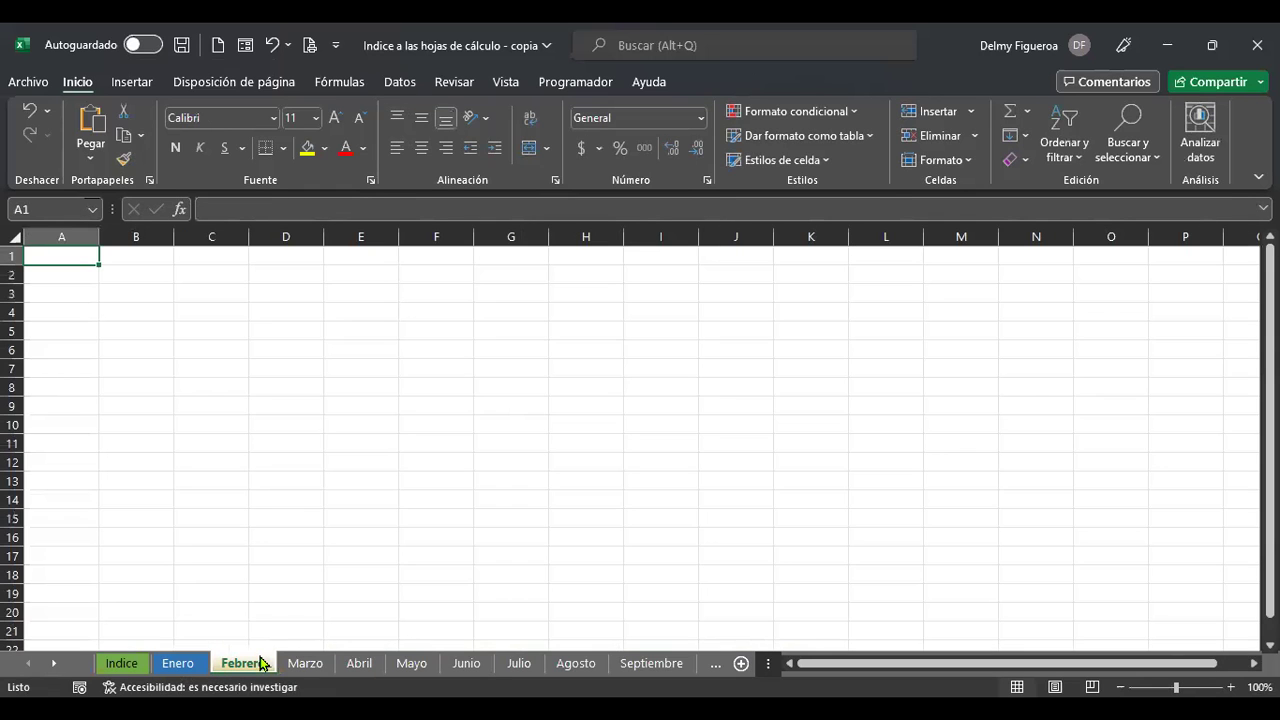
{"action": "key", "text": "ctrl+v"}
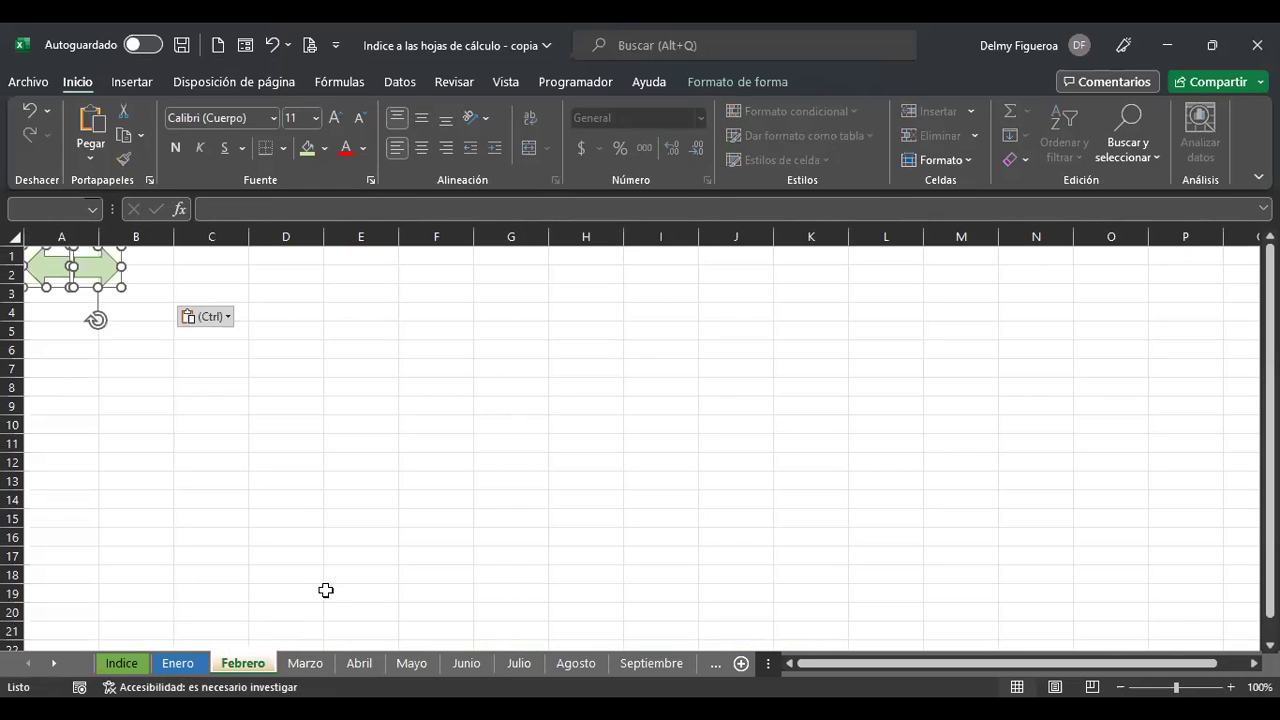
{"action": "left_click", "coordinate": [327, 440]}
Change the hyperlink of the left-pointing arrow on the Febrero sheet to cell A1 of the Enero sheet.
{"action": "scroll", "coordinate": [327, 440], "scroll_direction": "up", "scroll_amount": 2, "text": "ctrl"}
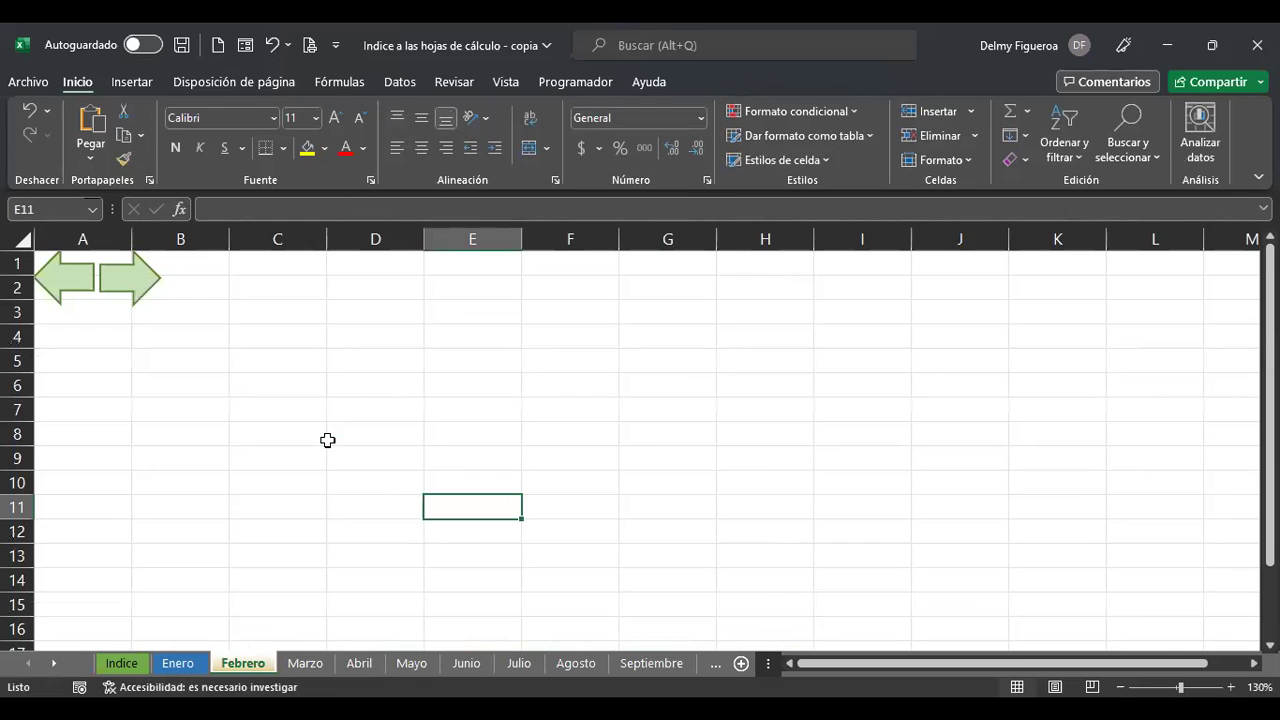
{"action": "left_click", "coordinate": [70, 289], "text": "ctrl"}
{"action": "key", "text": "shift+F10"}
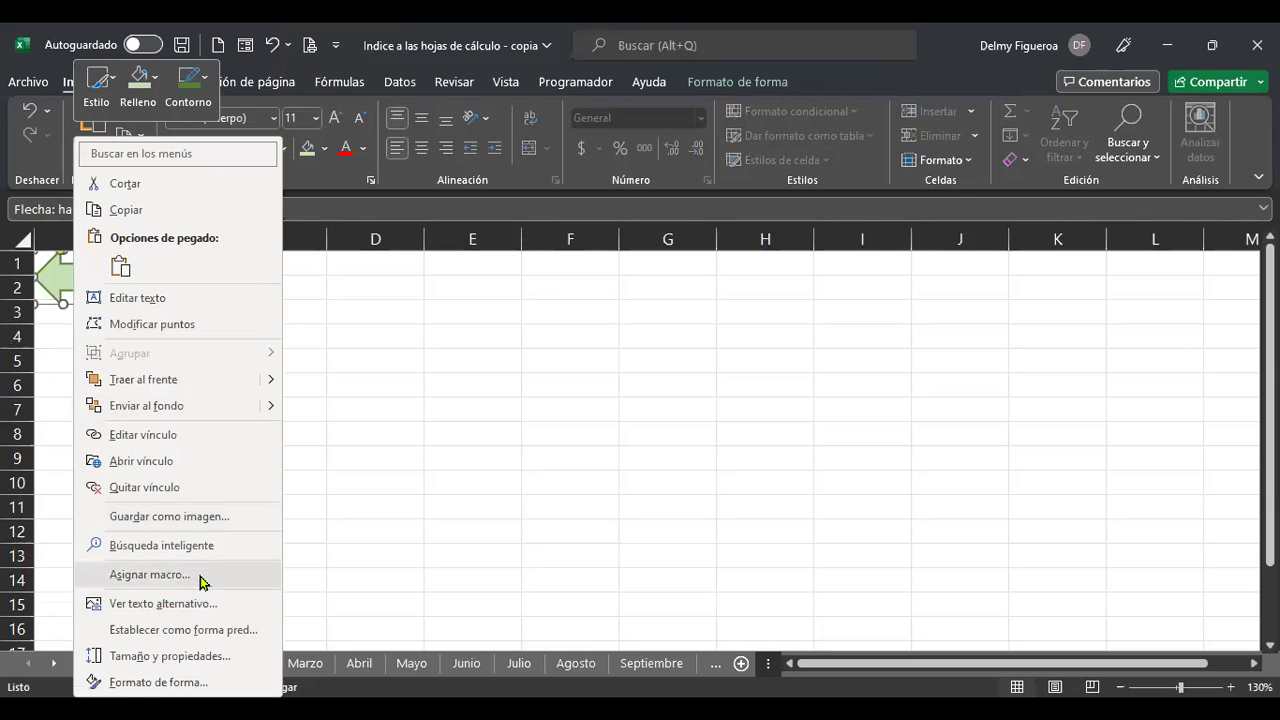
{"action": "left_click", "coordinate": [196, 442]}
{"action": "left_click", "coordinate": [158, 434]}
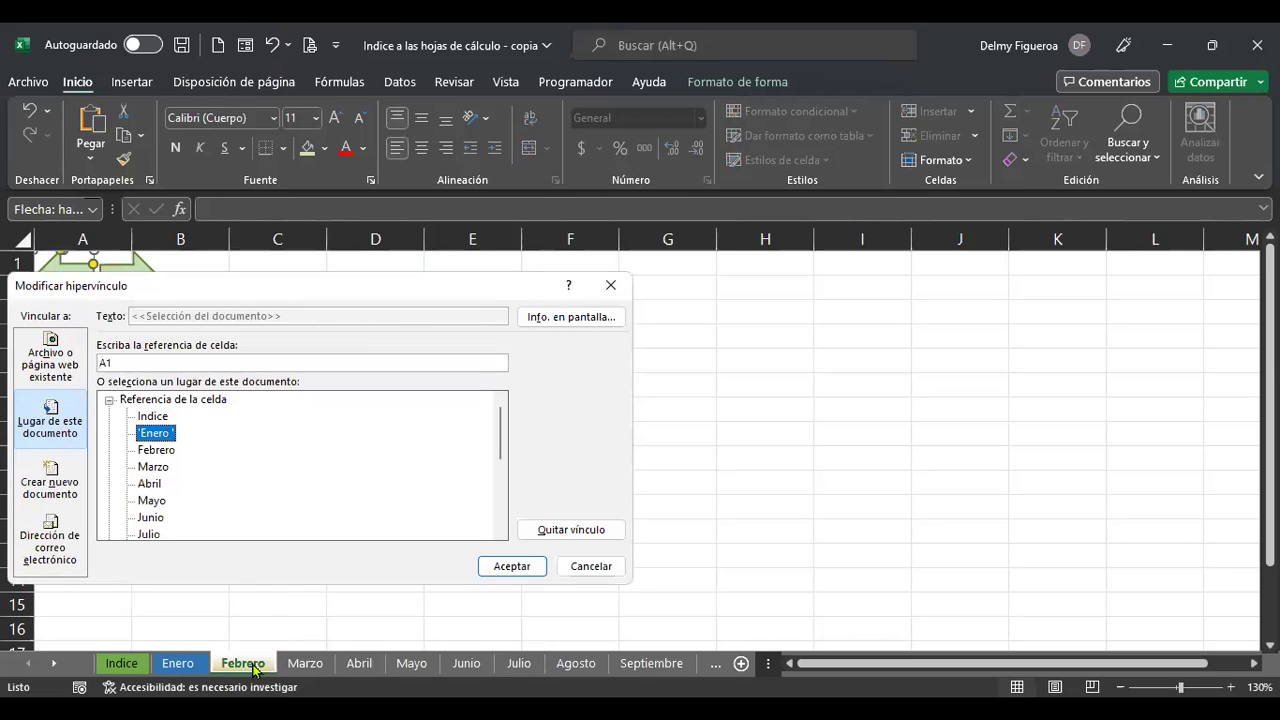
{"action": "left_click", "coordinate": [504, 566]}
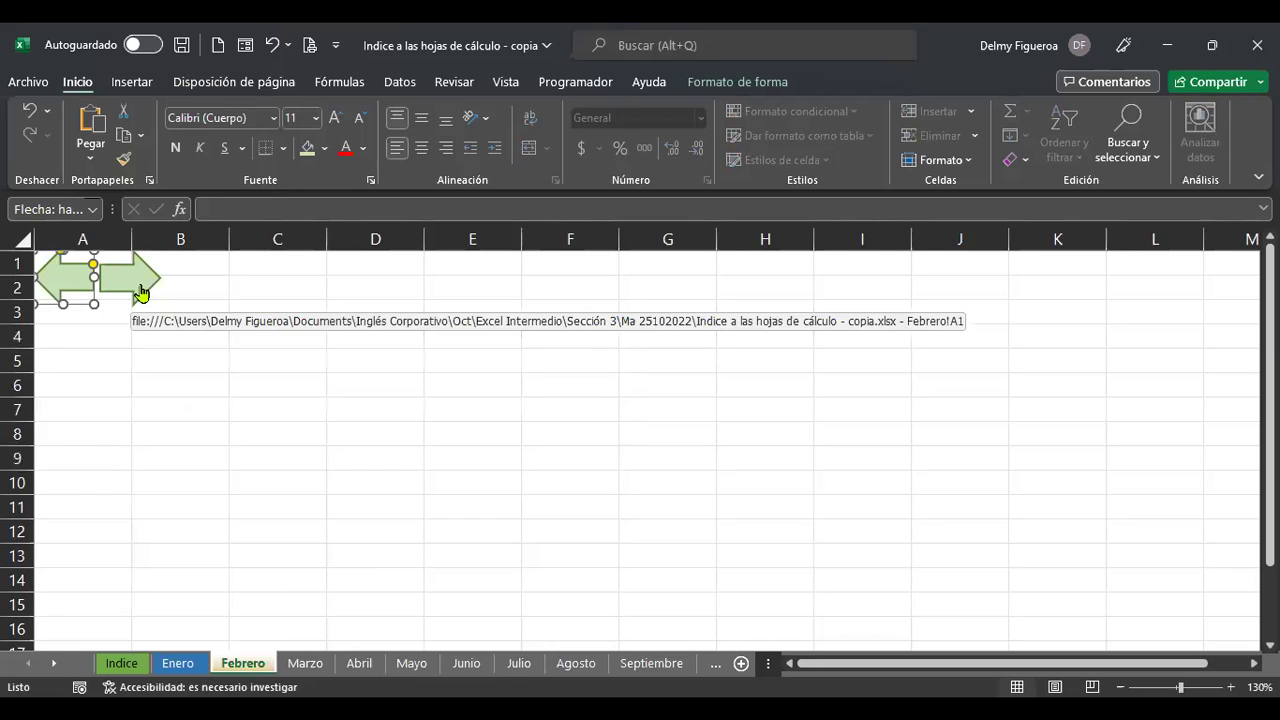
Change the hyperlink of the right-pointing arrow on the Febrero sheet to cell A1 of the Marzo sheet.
{"action": "left_click", "coordinate": [141, 291], "text": "ctrl"}
{"action": "right_click", "coordinate": [141, 291]}
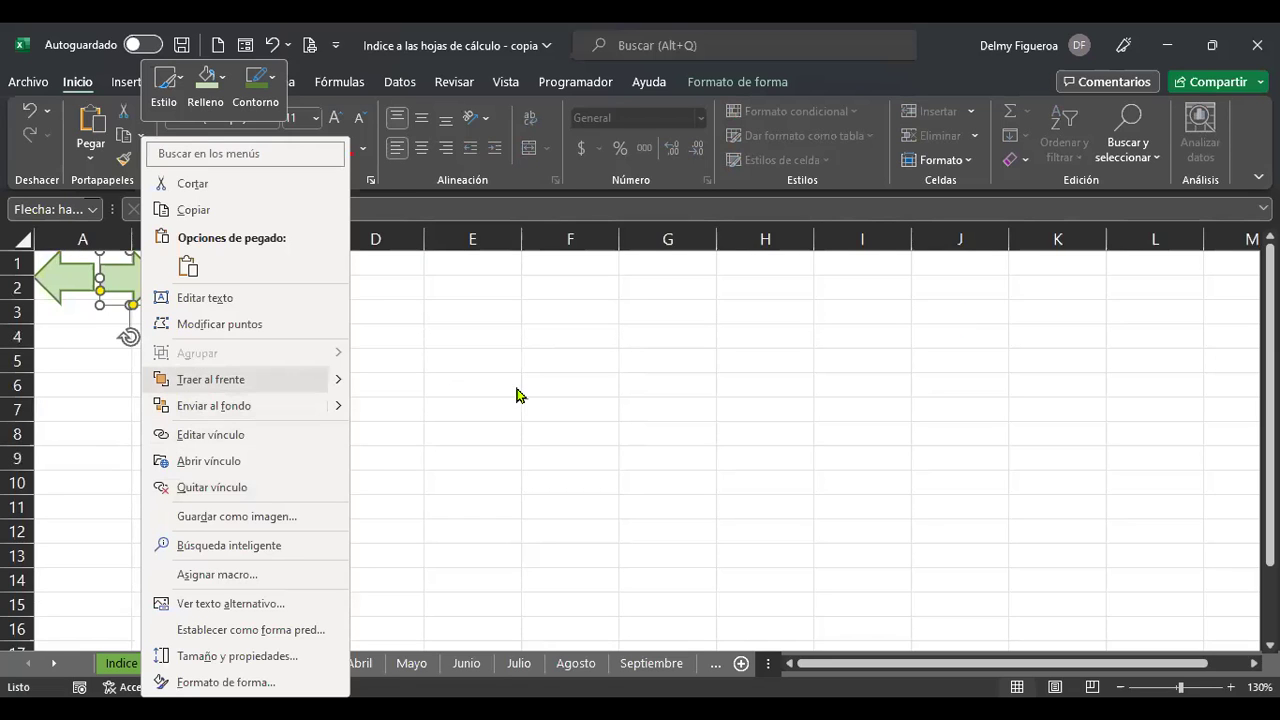
{"action": "left_click", "coordinate": [251, 678]}
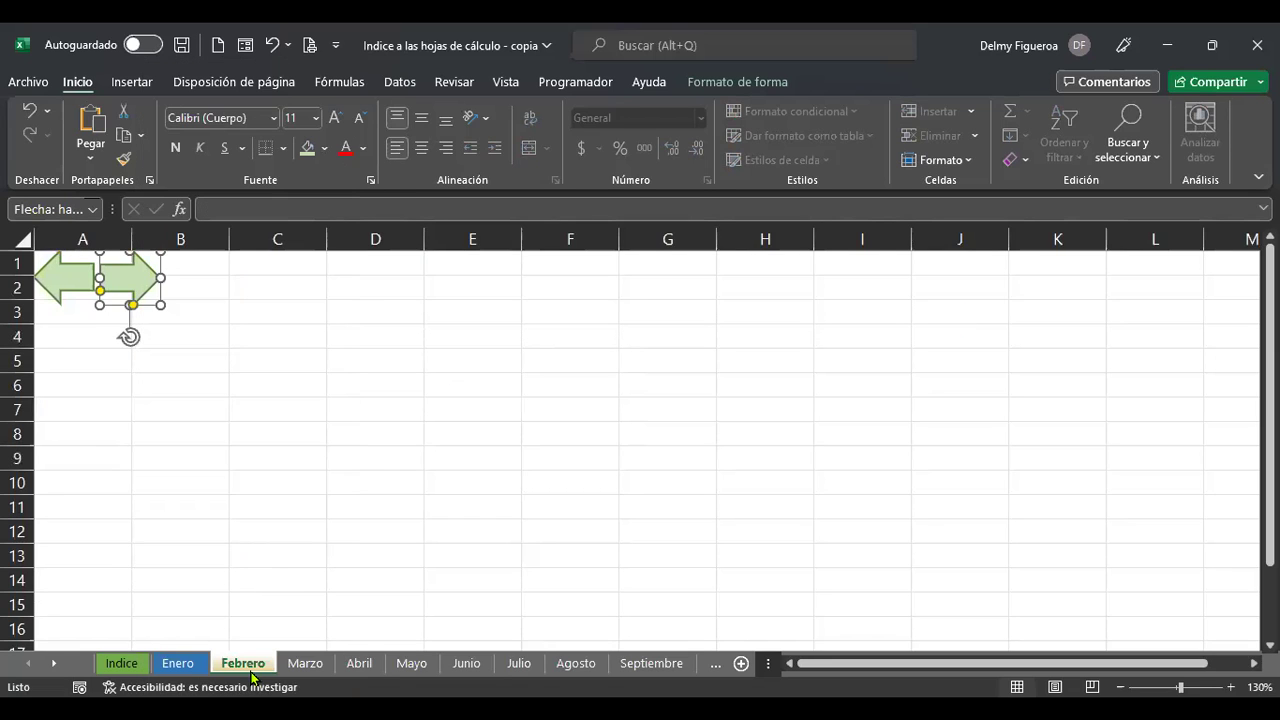
{"action": "right_click", "coordinate": [128, 293]}
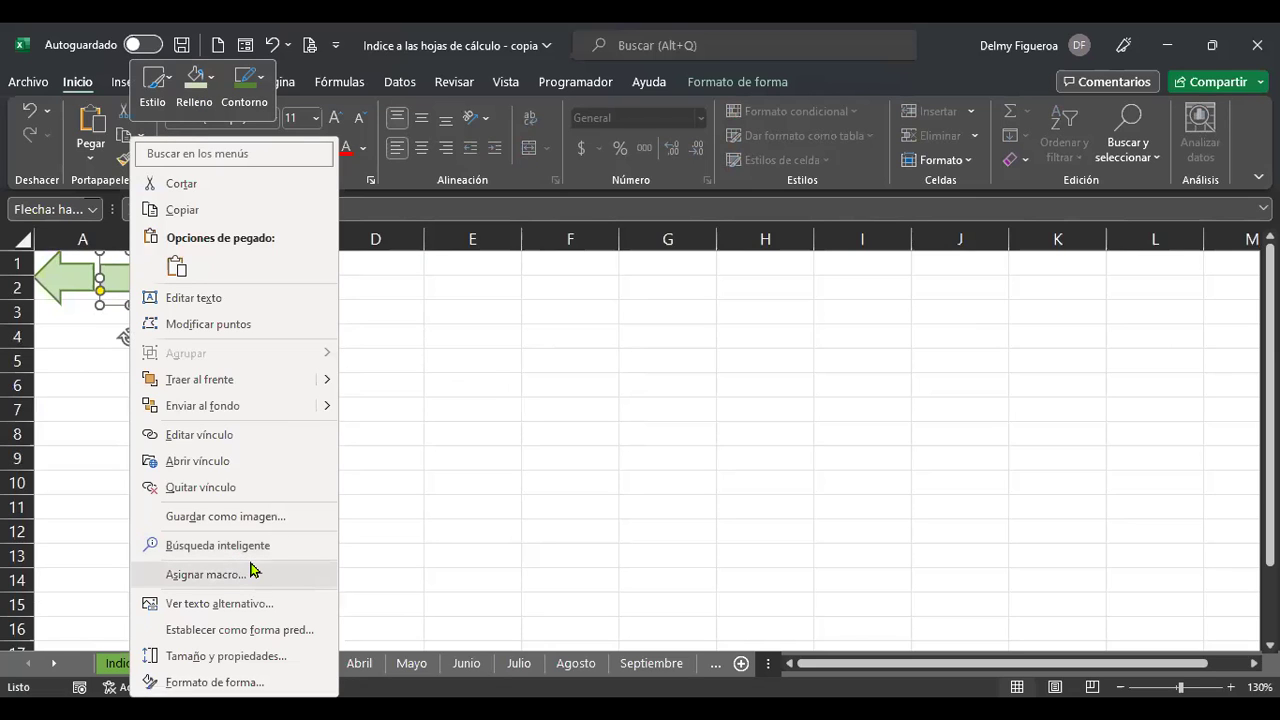
{"action": "left_click", "coordinate": [253, 436]}
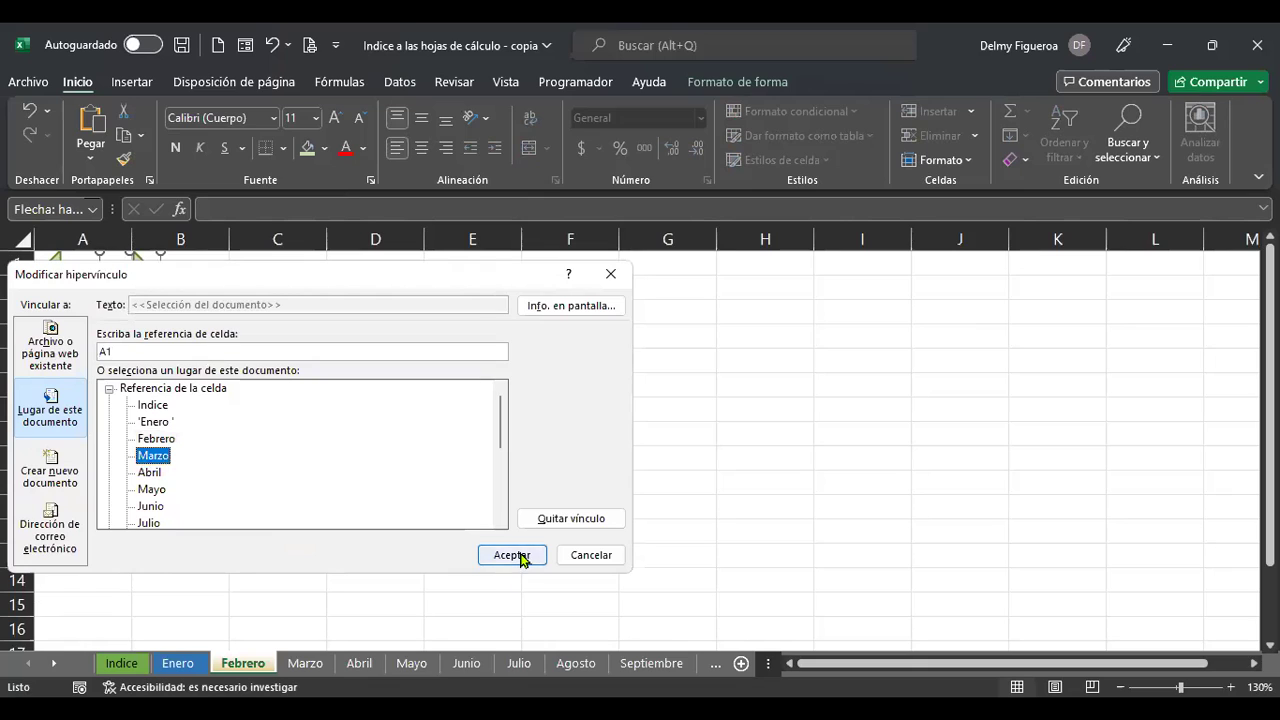
{"action": "left_click", "coordinate": [535, 517]}
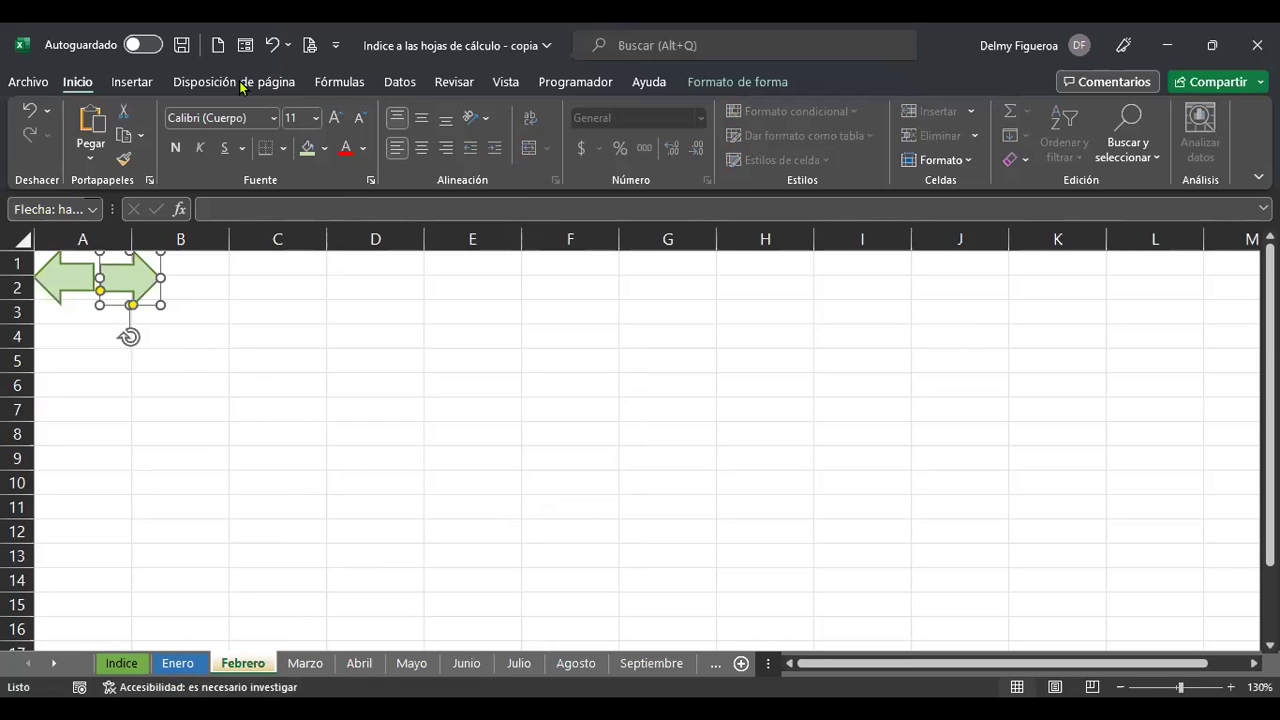
Insert a rounded rectangle about 0.92 cm high and 2.63 cm wide beside the Febrero arrows and fill it light green.
{"action": "left_click", "coordinate": [130, 82]}
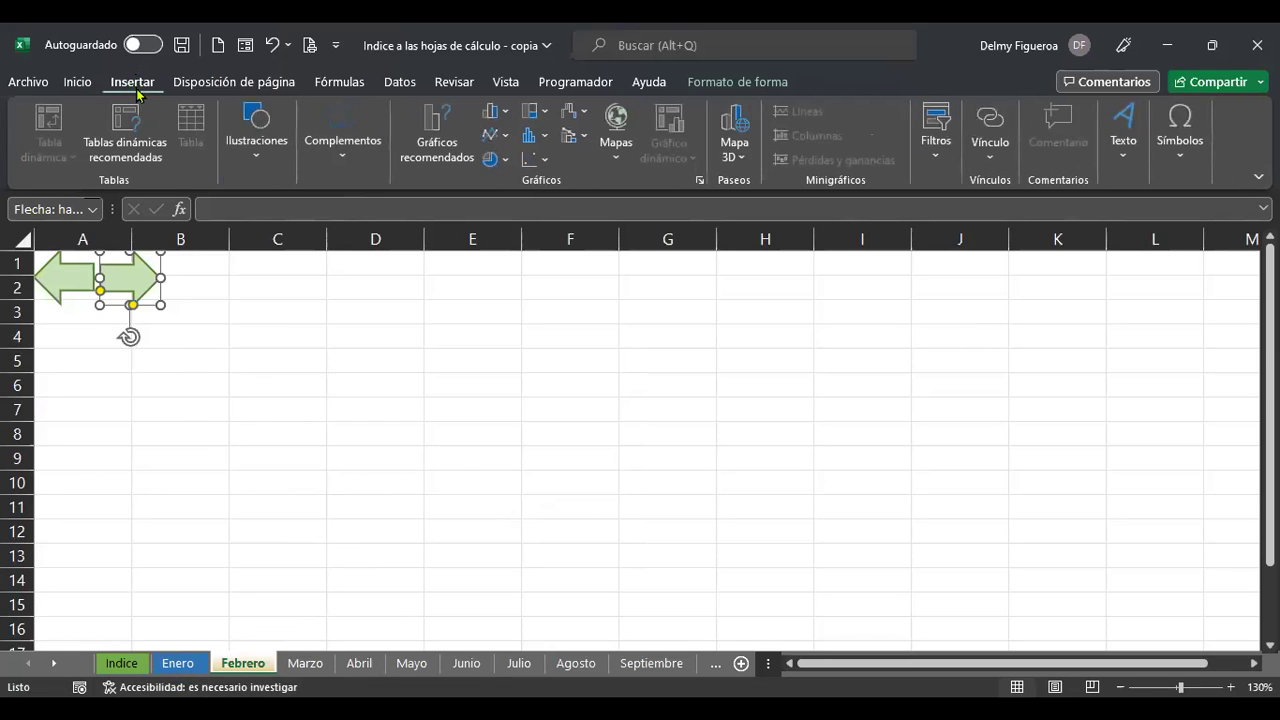
{"action": "left_click", "coordinate": [255, 150]}
{"action": "left_click", "coordinate": [297, 247]}
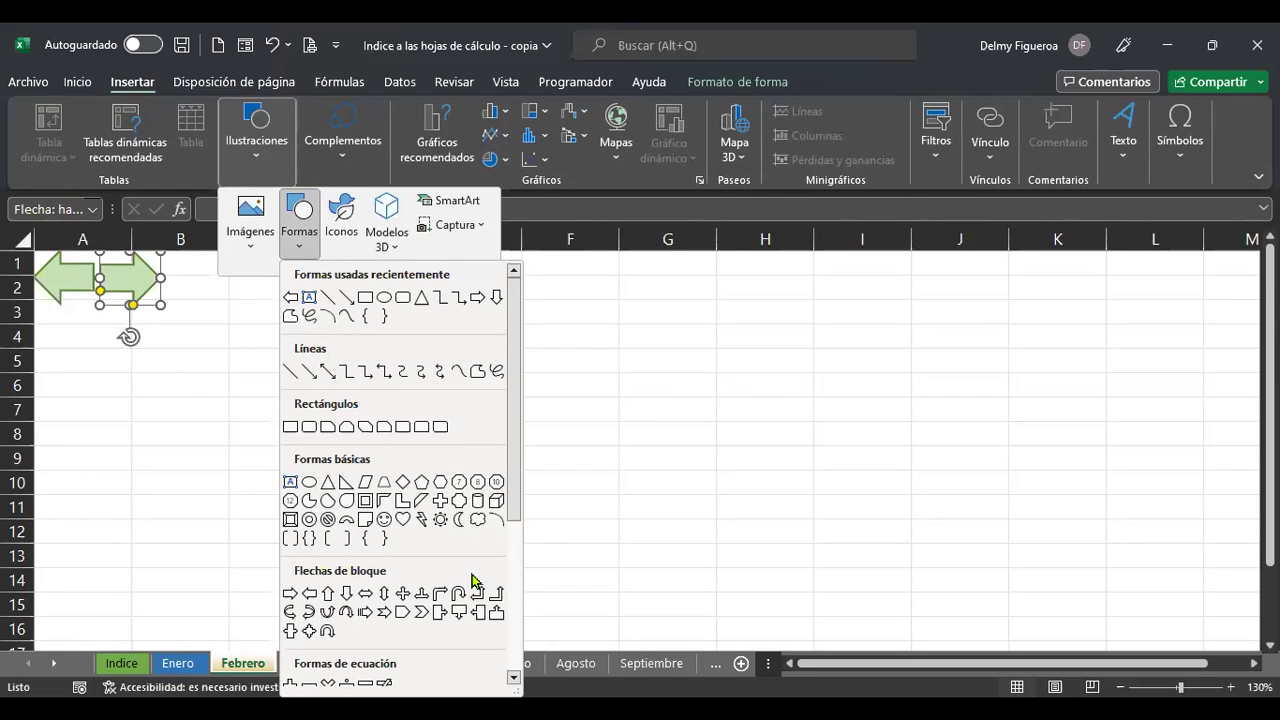
{"action": "scroll", "coordinate": [424, 632], "scroll_direction": "down", "scroll_amount": 5}
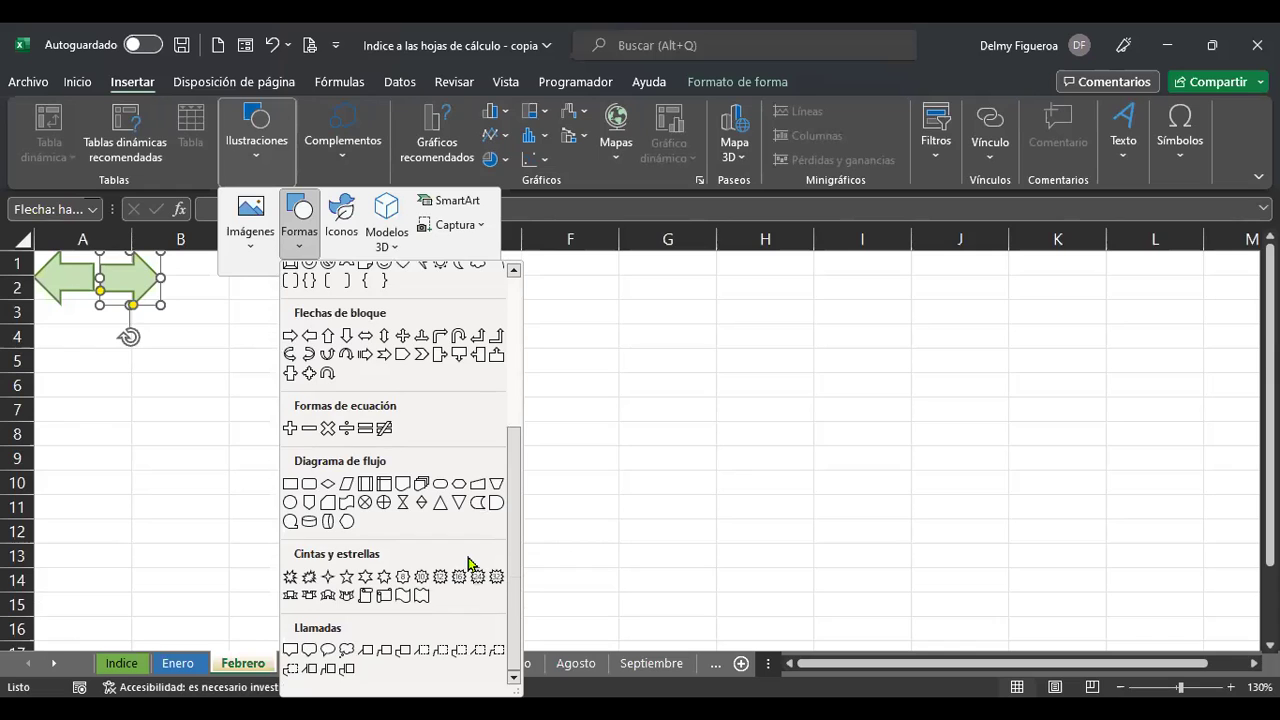
{"action": "scroll", "coordinate": [470, 563], "scroll_direction": "up", "scroll_amount": 4}
{"action": "scroll", "coordinate": [470, 563], "scroll_direction": "up", "scroll_amount": 1}
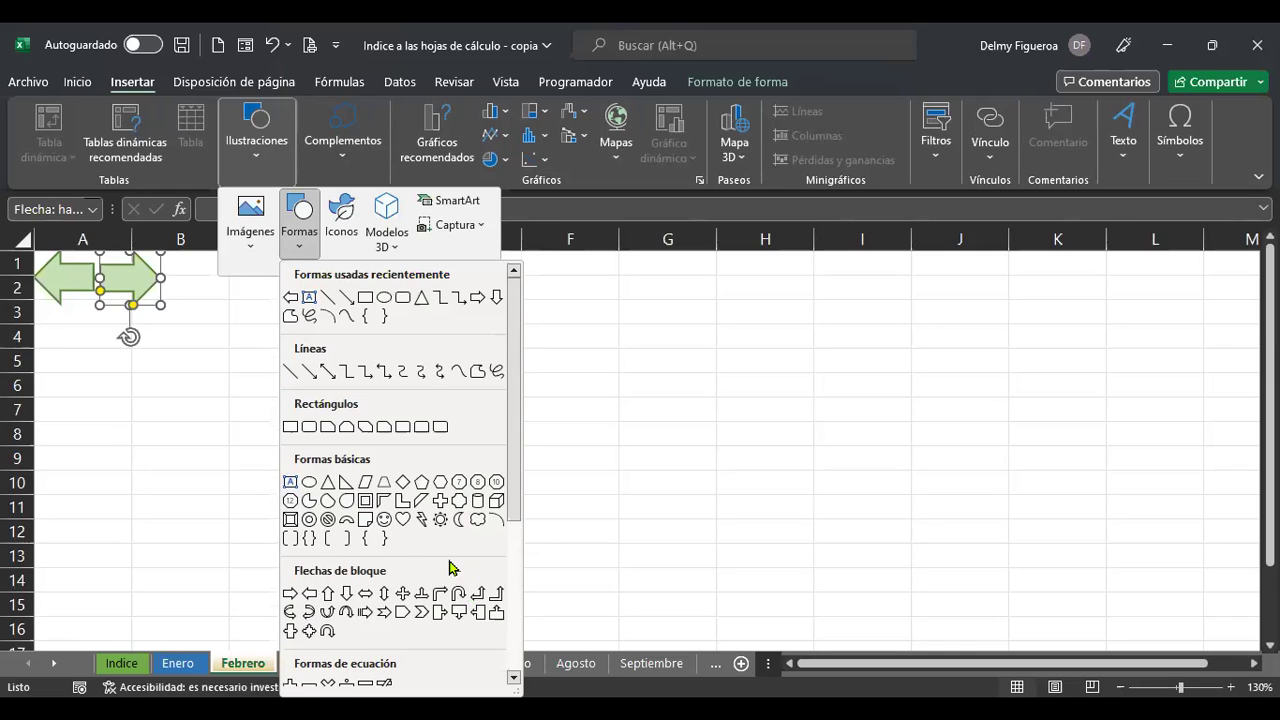
{"action": "left_click", "coordinate": [401, 297]}
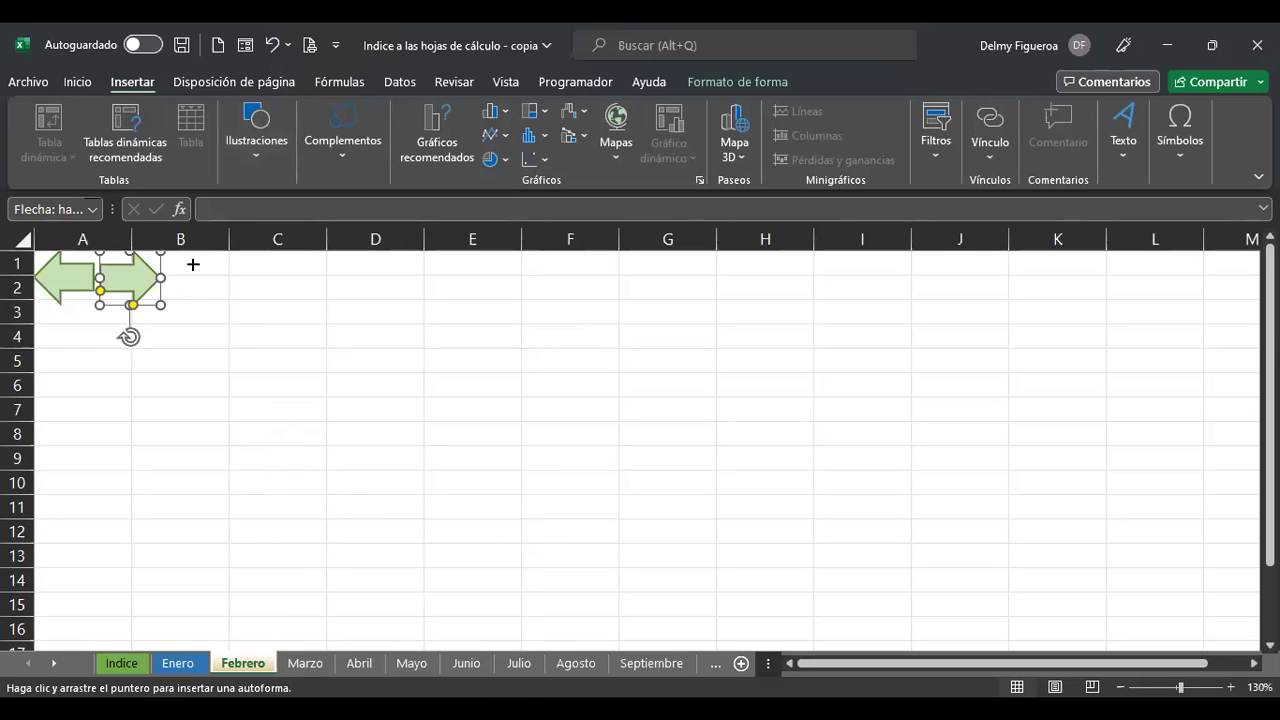
{"action": "left_click", "coordinate": [193, 264]}
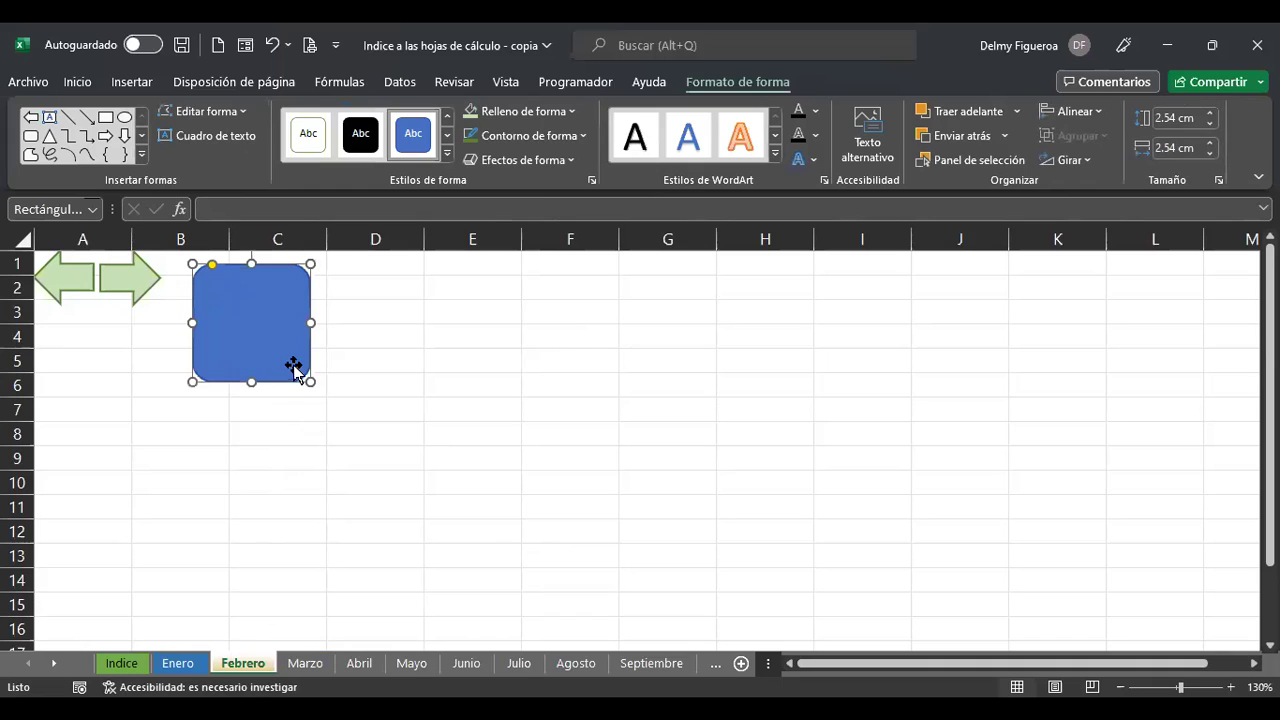
{"action": "left_click_drag", "start_coordinate": [295, 385], "coordinate": [243, 283]}
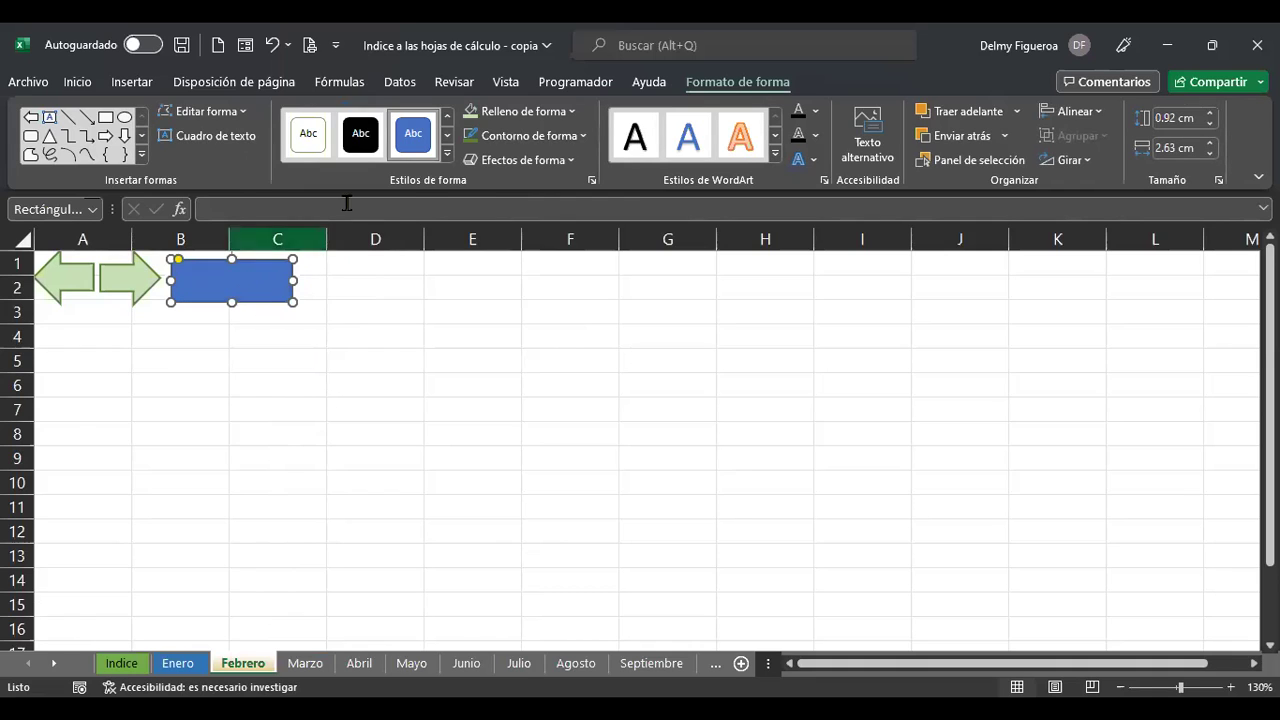
{"action": "left_click", "coordinate": [471, 111]}
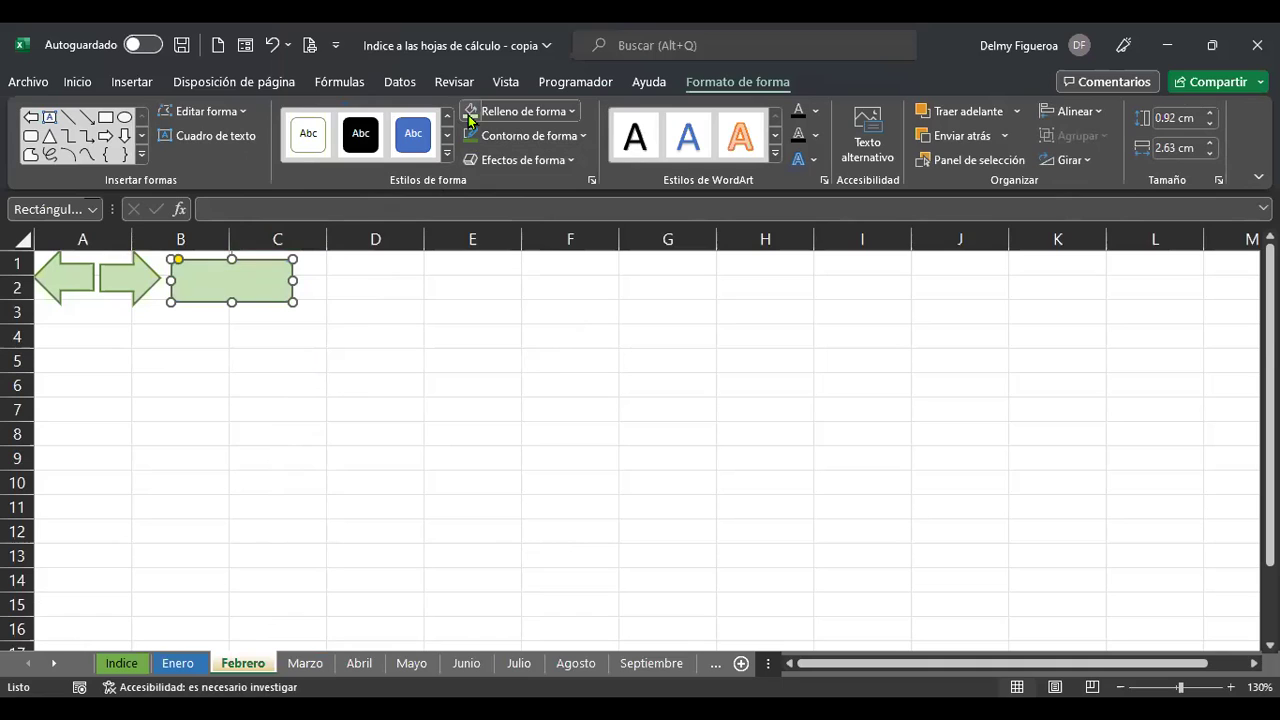
Add the horizontally centered text "Índice" inside the rounded rectangle.
{"action": "right_click", "coordinate": [243, 281]}
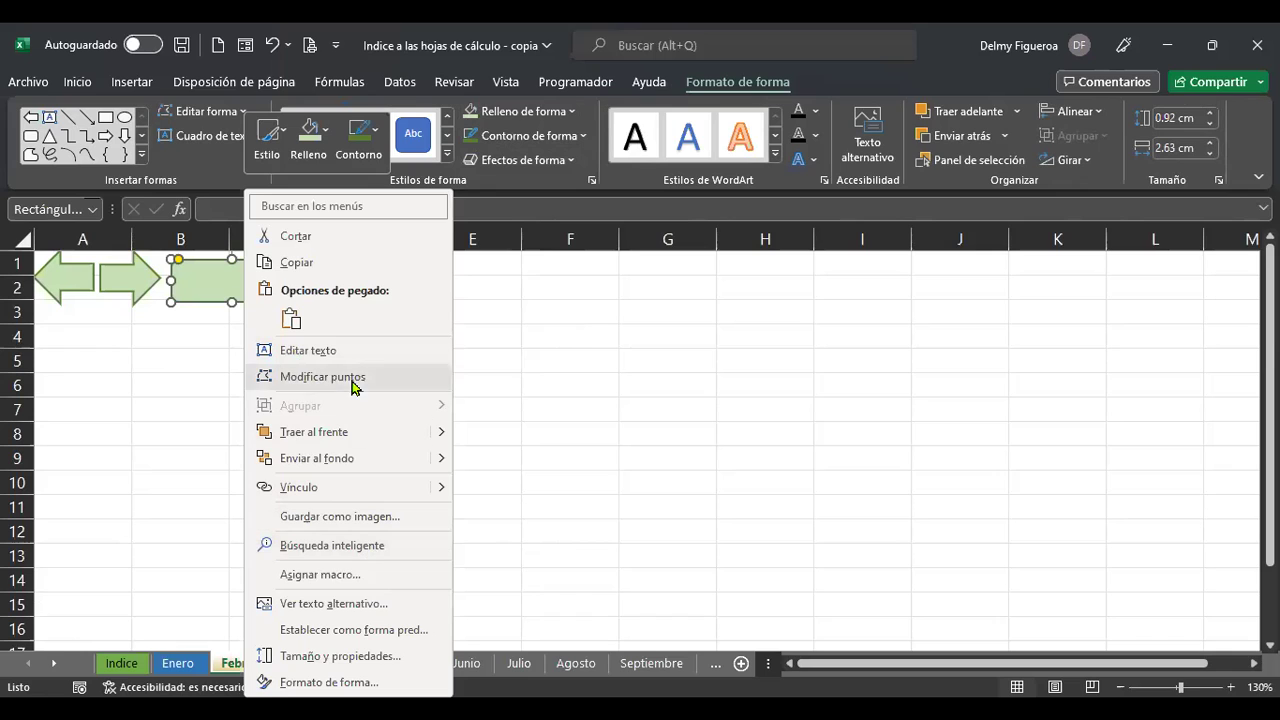
{"action": "left_click", "coordinate": [342, 346]}
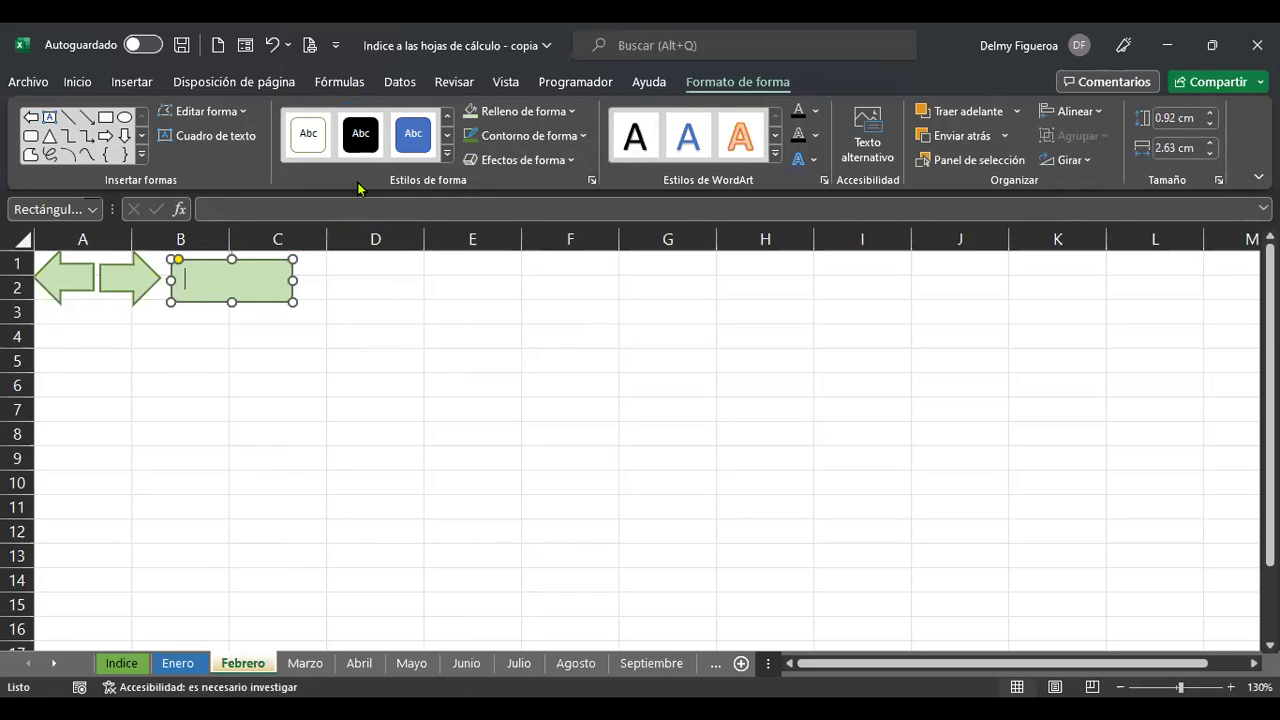
{"action": "left_click", "coordinate": [77, 81]}
{"action": "left_click", "coordinate": [419, 155]}
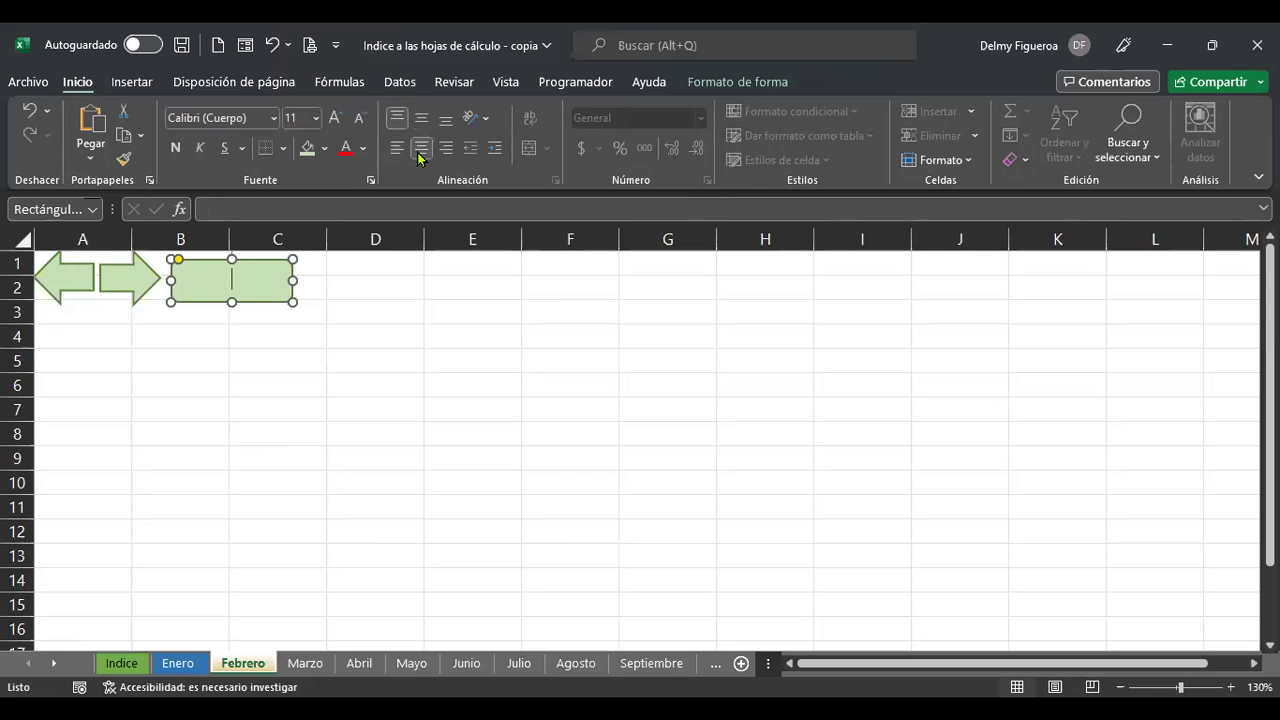
{"action": "type", "text": "Índice"}
{"action": "left_click", "coordinate": [360, 366]}
Set the font color of the "Índice" text in the rounded rectangle to automatic black.
{"action": "left_click", "coordinate": [253, 277]}
{"action": "left_click", "coordinate": [253, 277]}
{"action": "key", "text": "shift+Left"}
{"action": "key", "text": "shift+Left"}
{"action": "key", "text": "shift+Left"}
{"action": "key", "text": "shift+Left"}
{"action": "key", "text": "shift+Left"}
{"action": "key", "text": "shift+Left"}
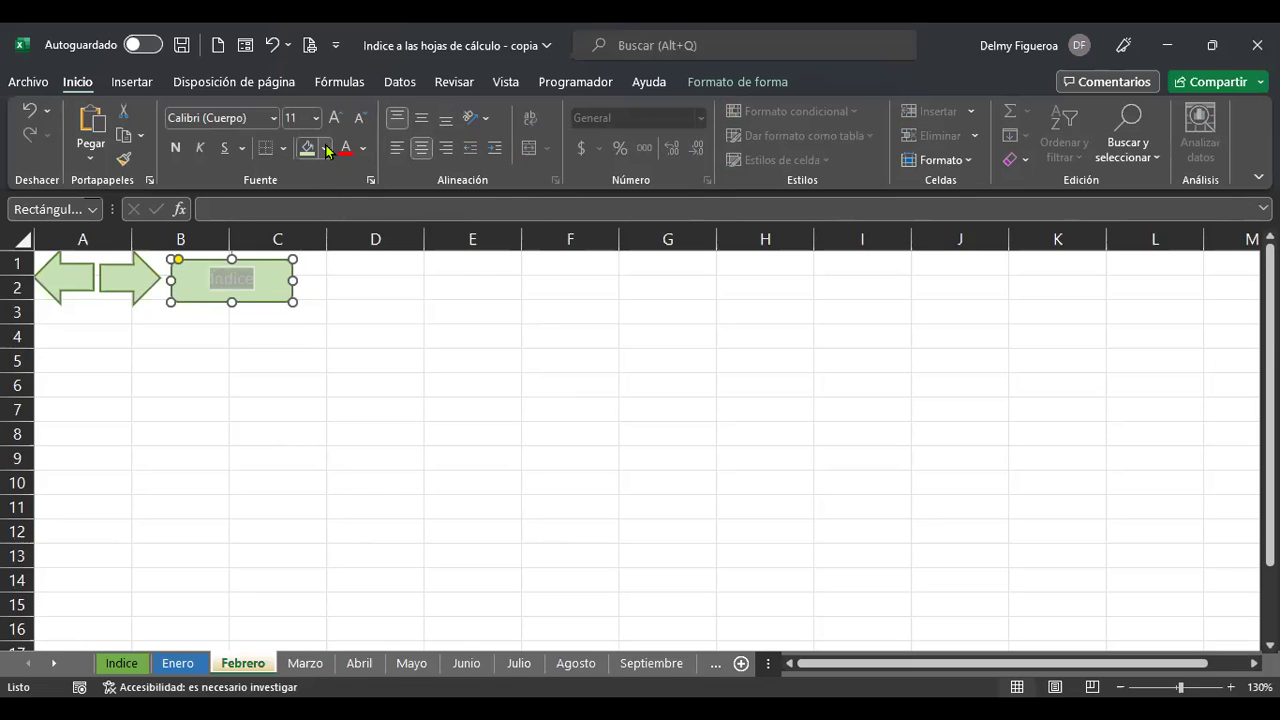
{"action": "left_click", "coordinate": [364, 151]}
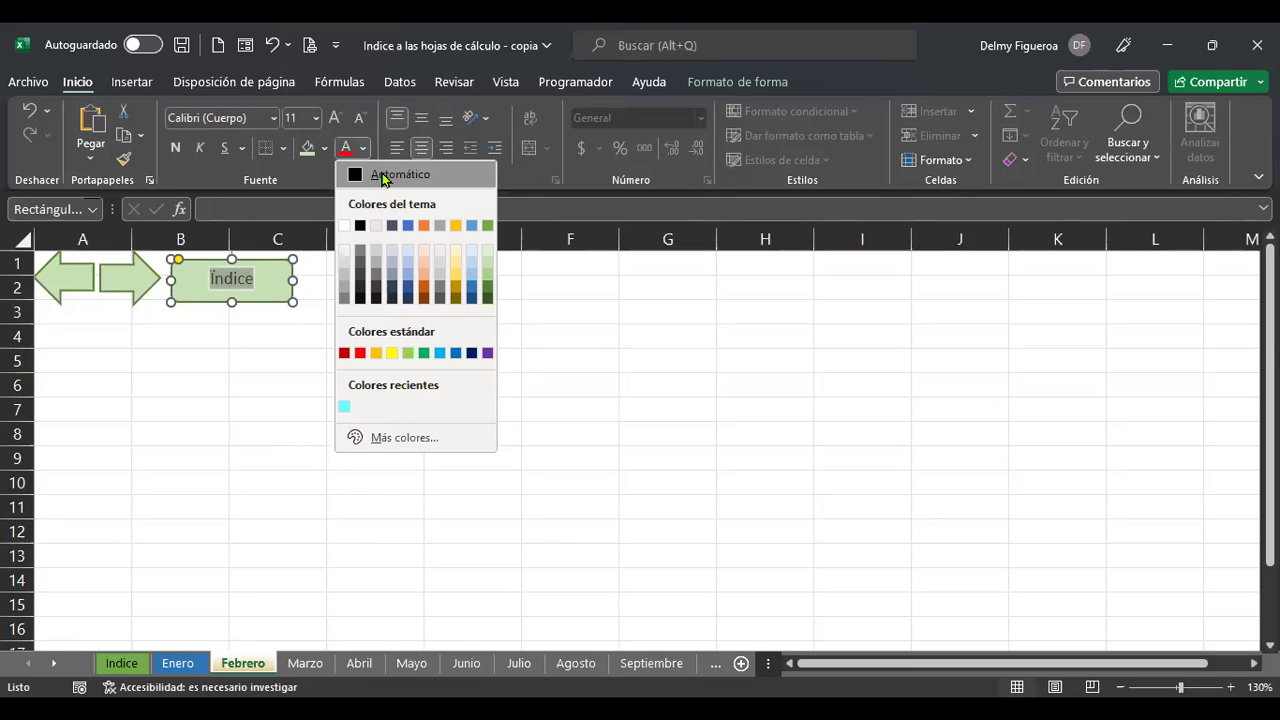
{"action": "left_click", "coordinate": [334, 378]}
{"action": "left_click", "coordinate": [232, 278]}
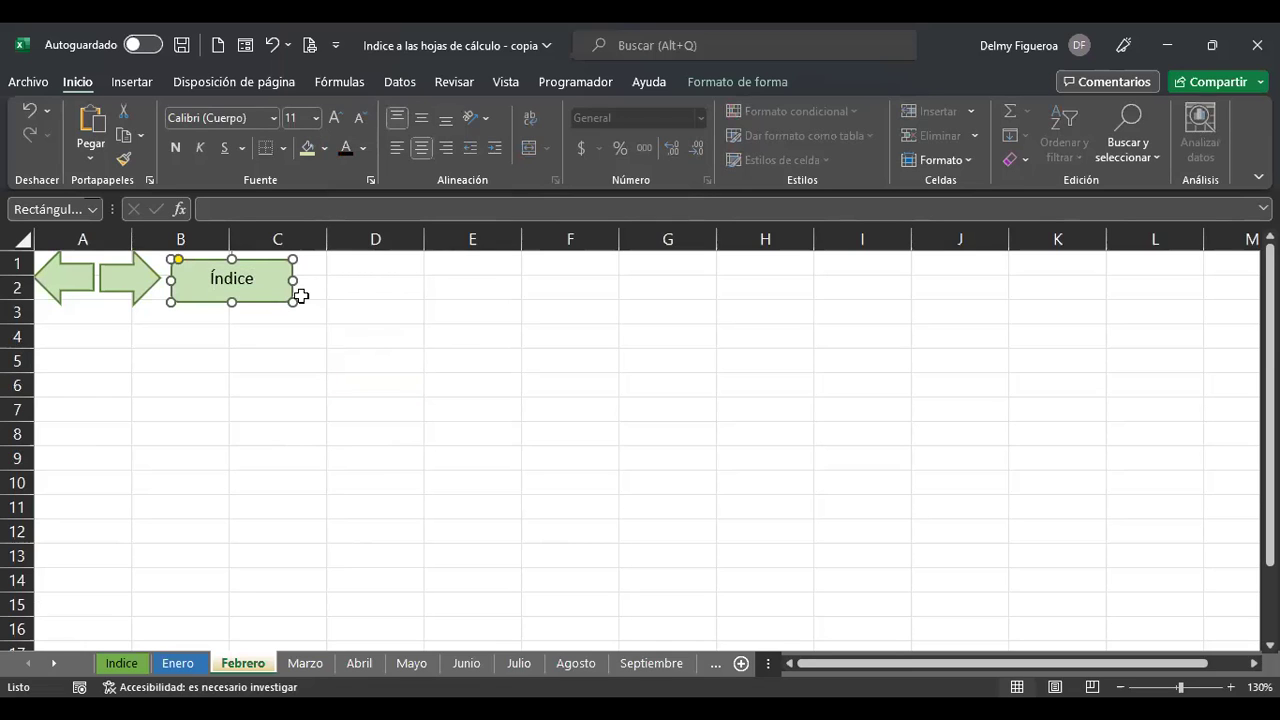
{"action": "left_click", "coordinate": [364, 334]}
Change the font of the "Índice" text in the rounded rectangle to Tempus Sans ITC.
{"action": "double_click", "coordinate": [231, 275]}
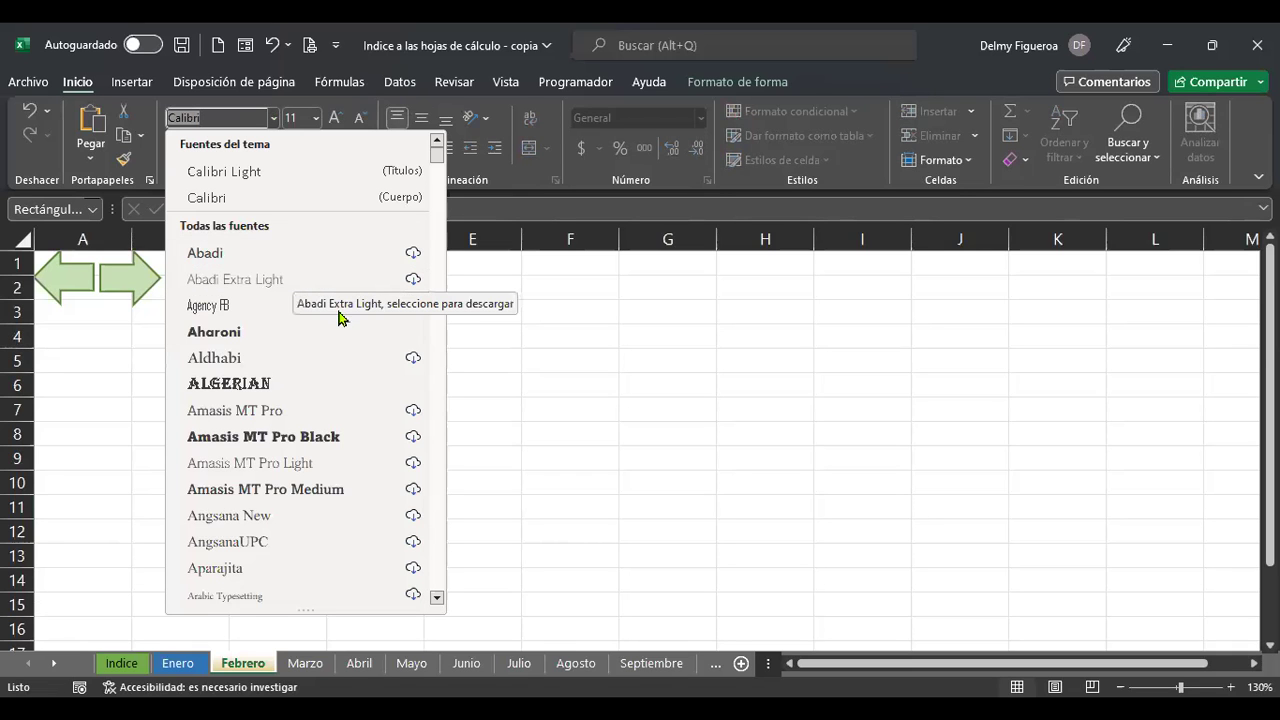
{"action": "scroll", "coordinate": [330, 400], "scroll_direction": "down", "scroll_amount": 20}
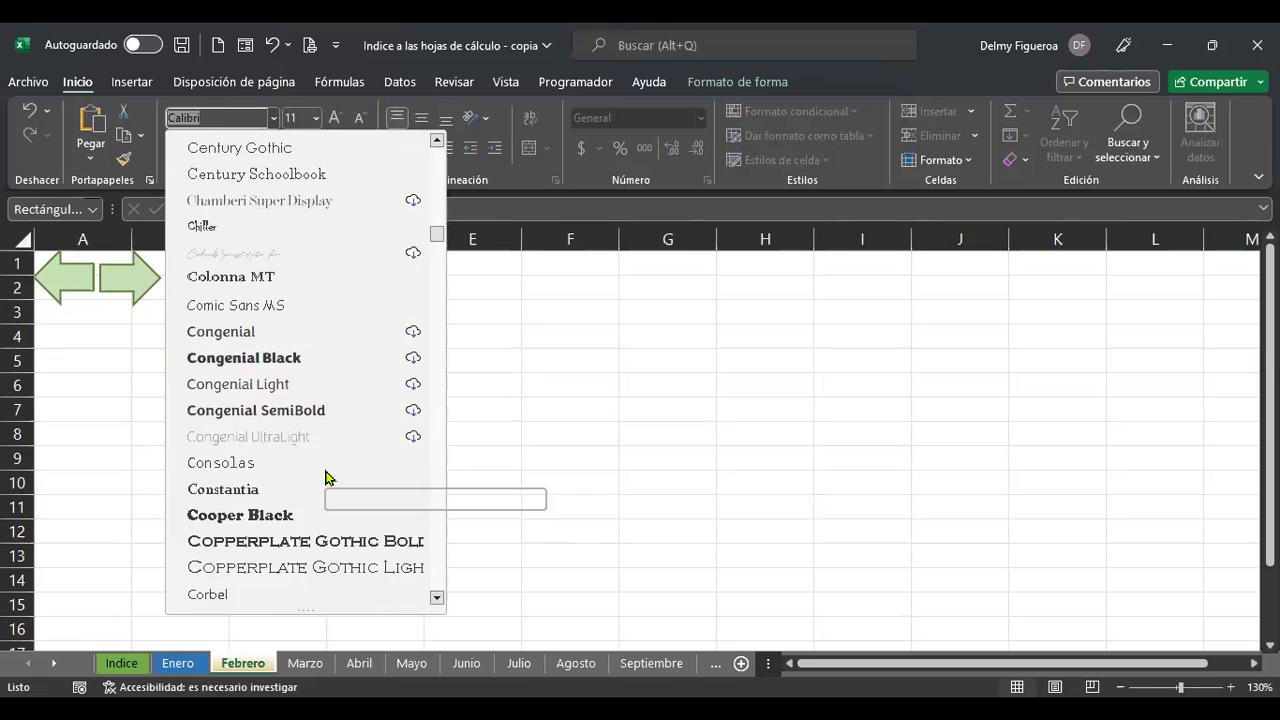
{"action": "scroll", "coordinate": [330, 478], "scroll_direction": "down", "scroll_amount": 20}
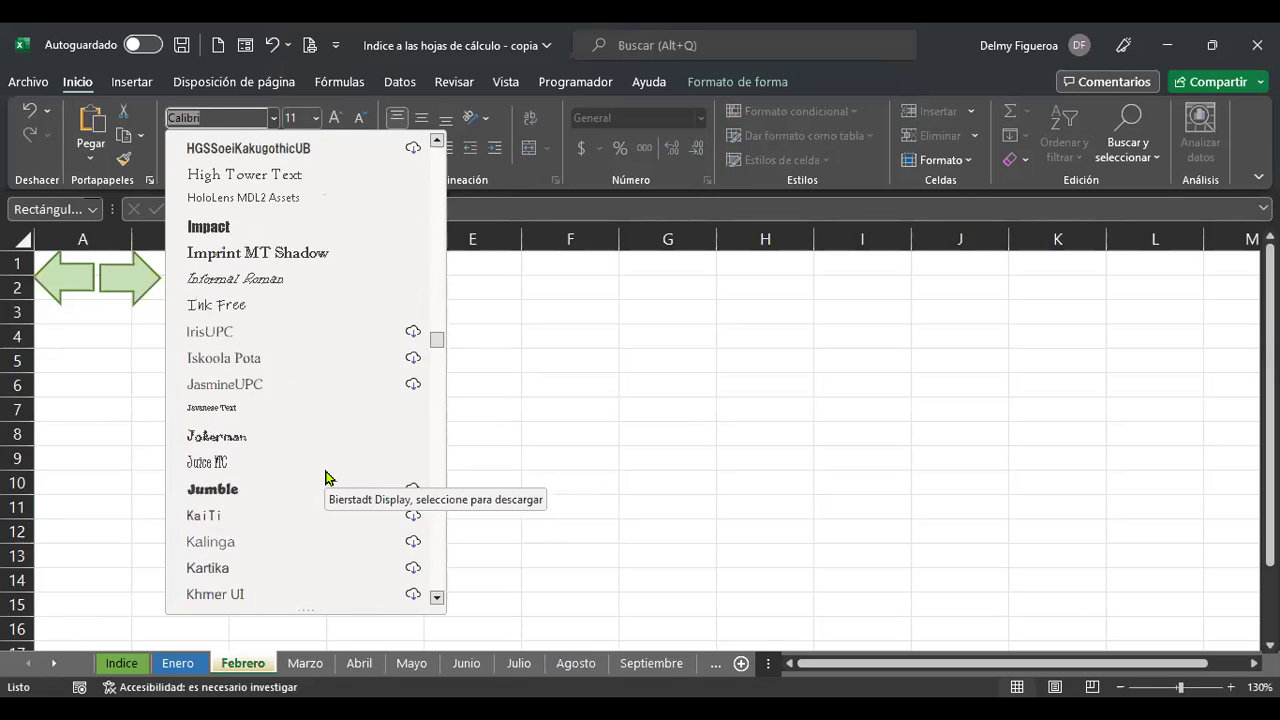
{"action": "scroll", "coordinate": [330, 478], "scroll_direction": "down", "scroll_amount": 20}
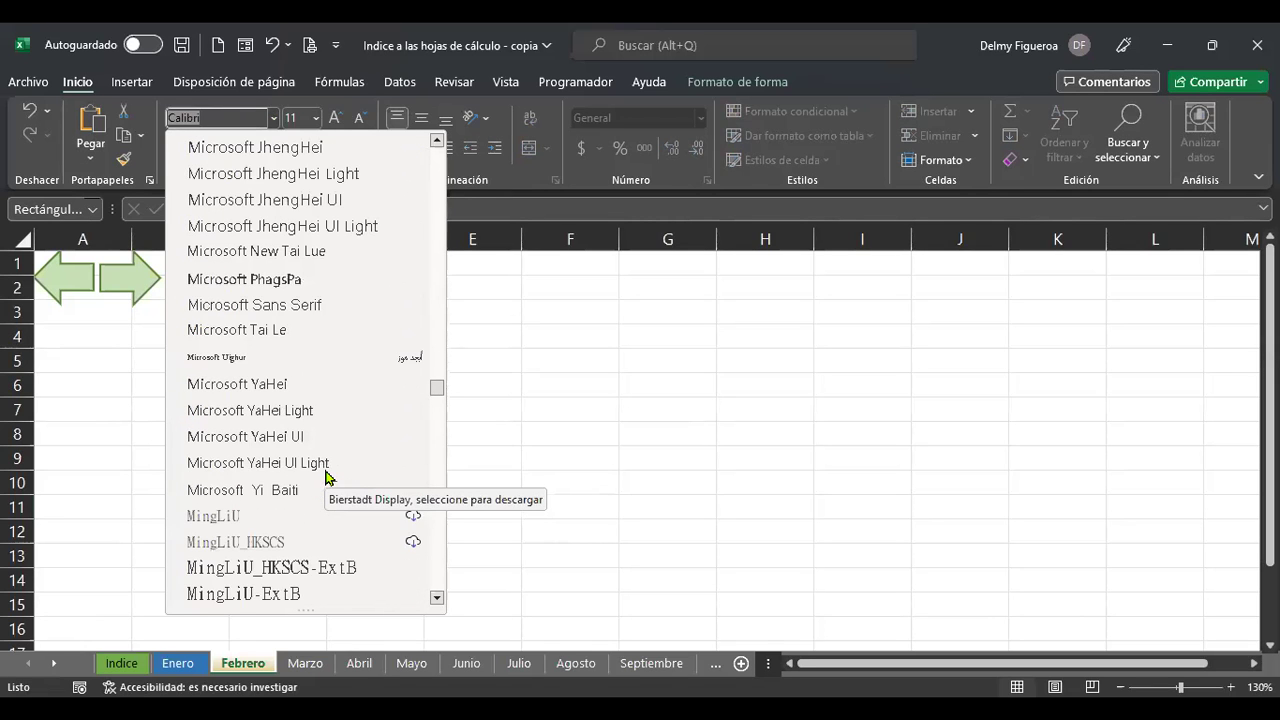
{"action": "scroll", "coordinate": [328, 414], "scroll_direction": "down", "scroll_amount": 20}
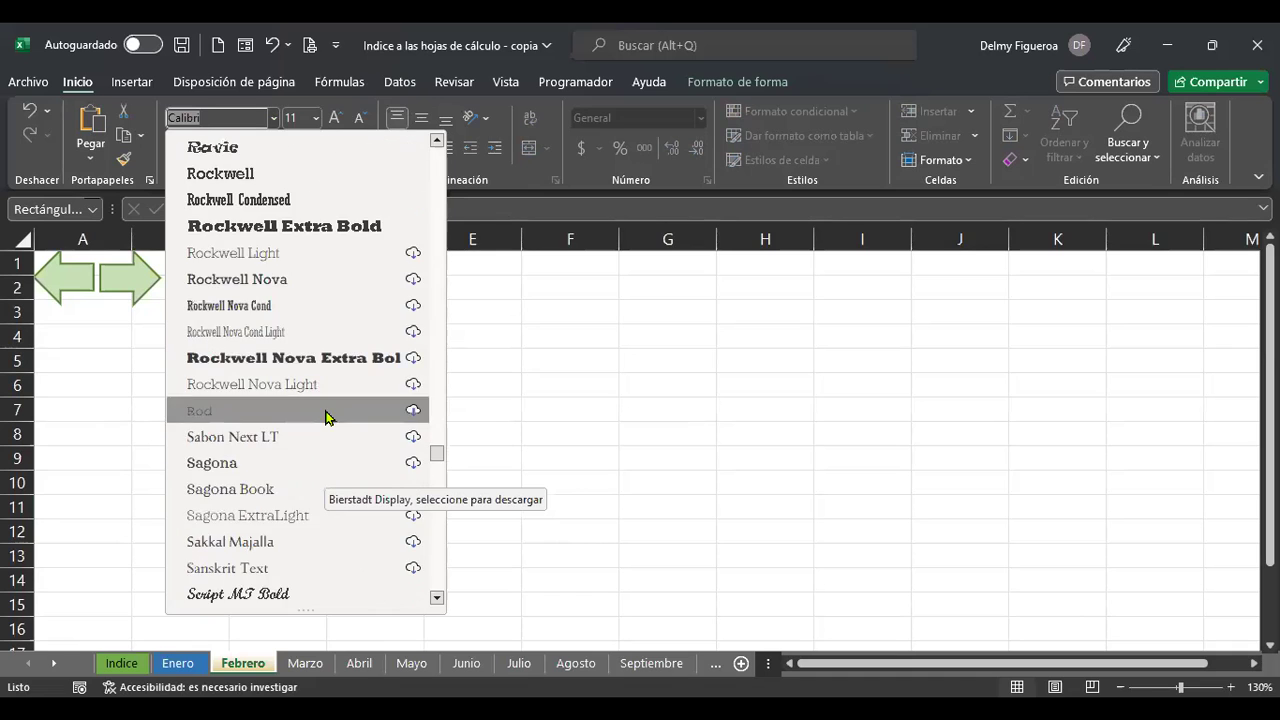
{"action": "scroll", "coordinate": [330, 414], "scroll_direction": "down", "scroll_amount": 20}
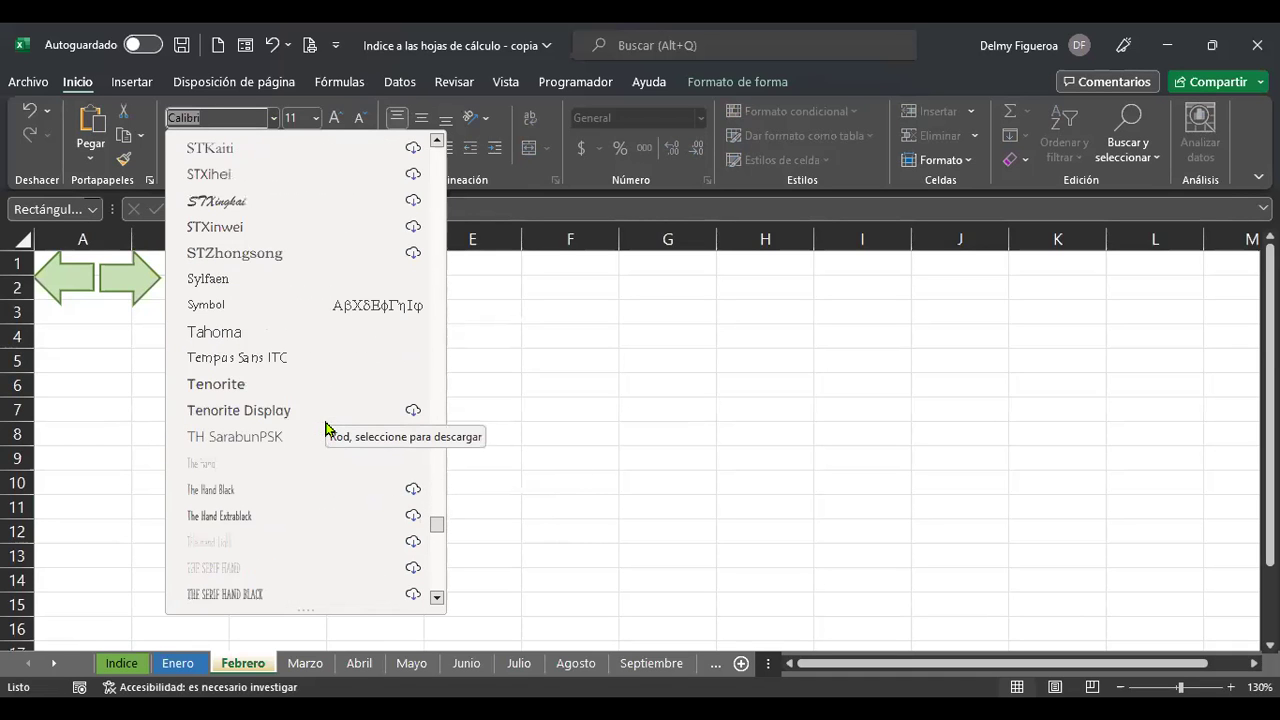
{"action": "left_click", "coordinate": [317, 357]}
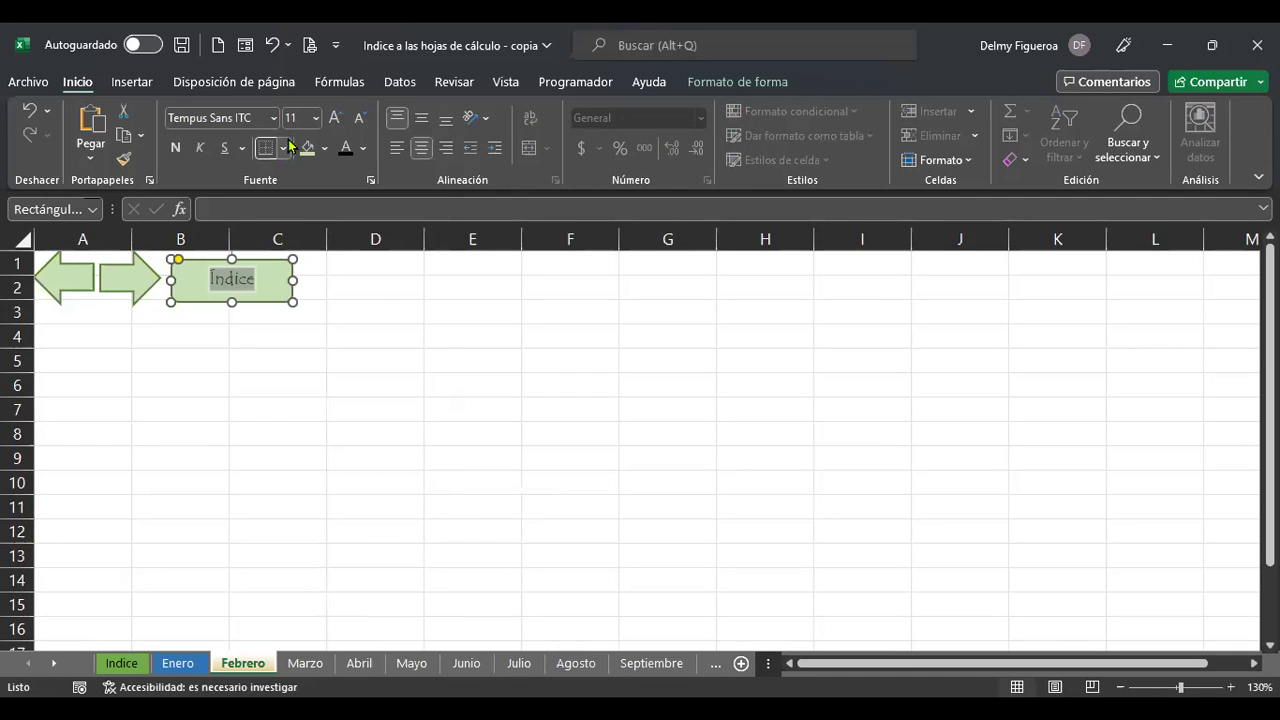
Make the rounded rectangle's "Índice" text bold and set its font size to 14.
{"action": "left_click", "coordinate": [336, 122]}
{"action": "left_click", "coordinate": [336, 122]}
{"action": "left_click", "coordinate": [336, 122]}
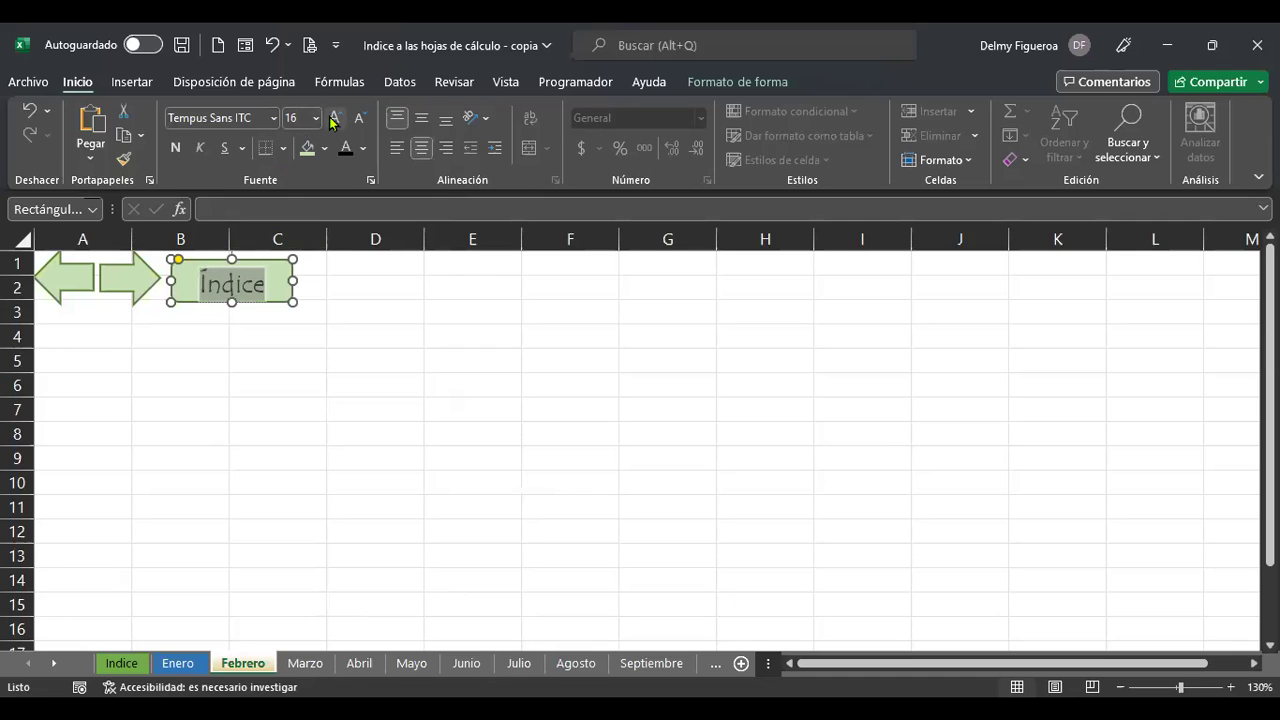
{"action": "left_click", "coordinate": [174, 150]}
{"action": "left_click", "coordinate": [322, 375]}
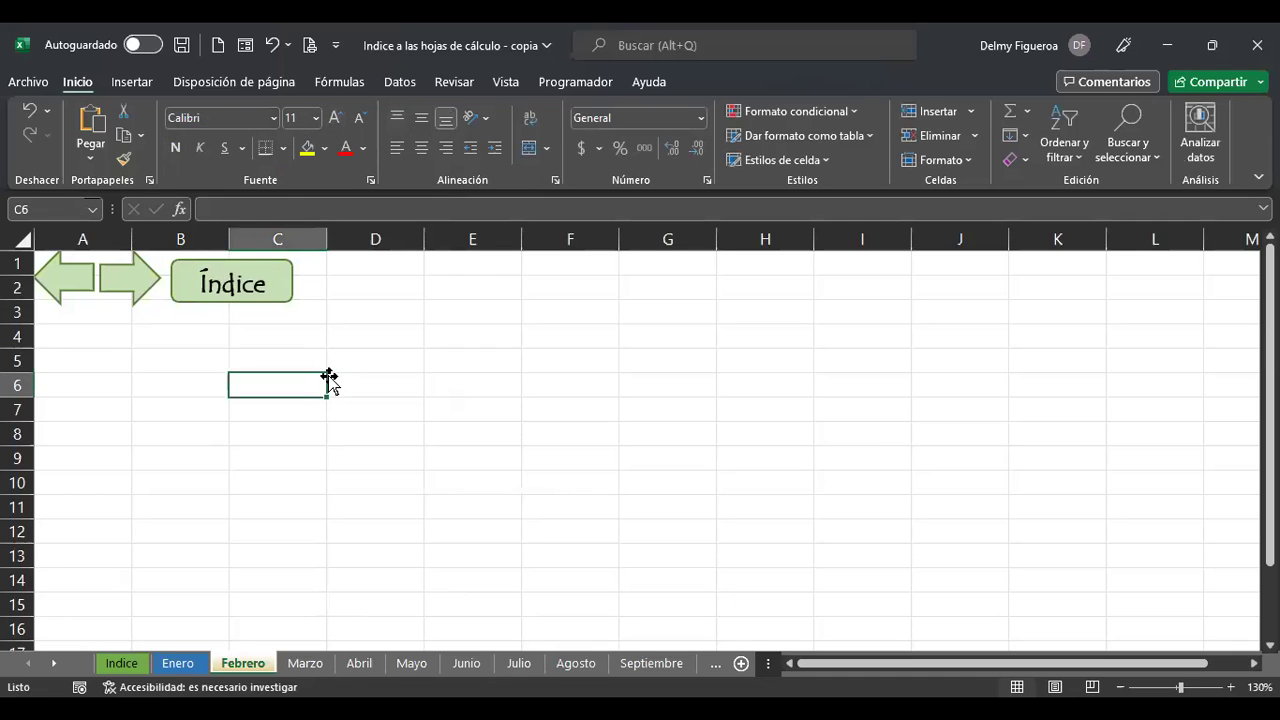
{"action": "left_click", "coordinate": [276, 289]}
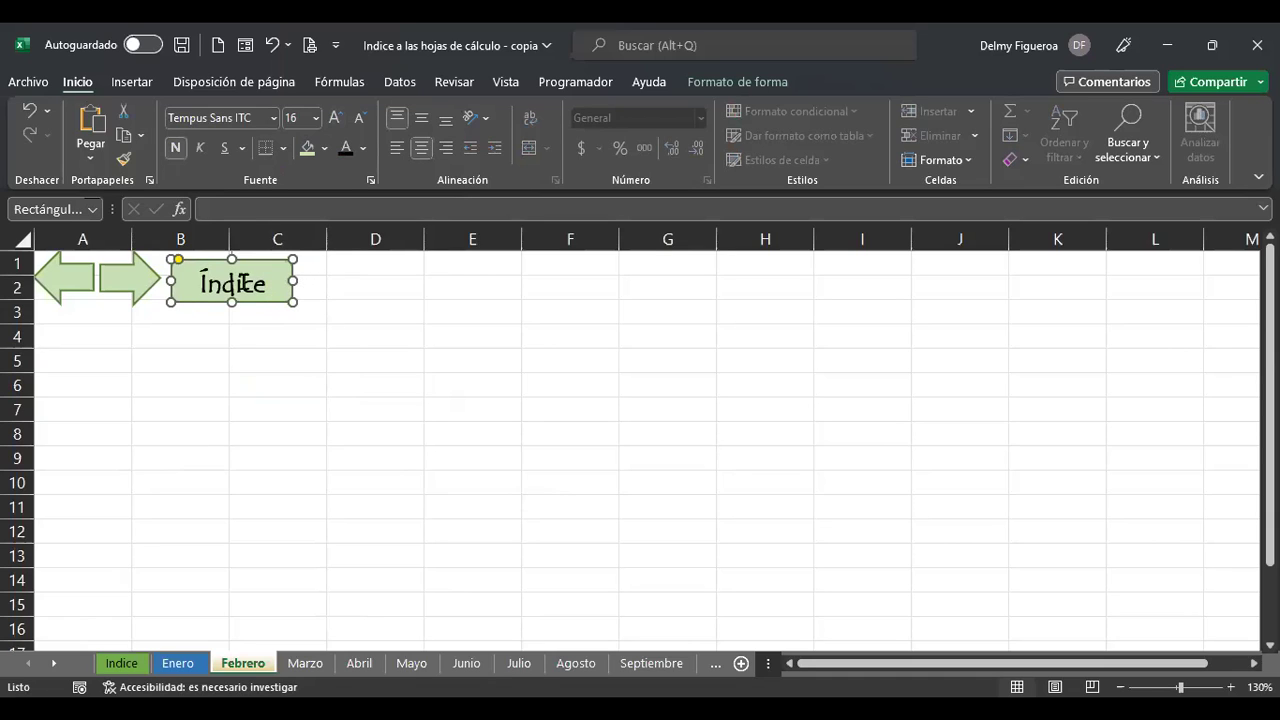
{"action": "left_click", "coordinate": [359, 117]}
Link the "Índice" rounded rectangle to cell A1 of the Indice sheet in this document.
{"action": "right_click", "coordinate": [274, 270]}
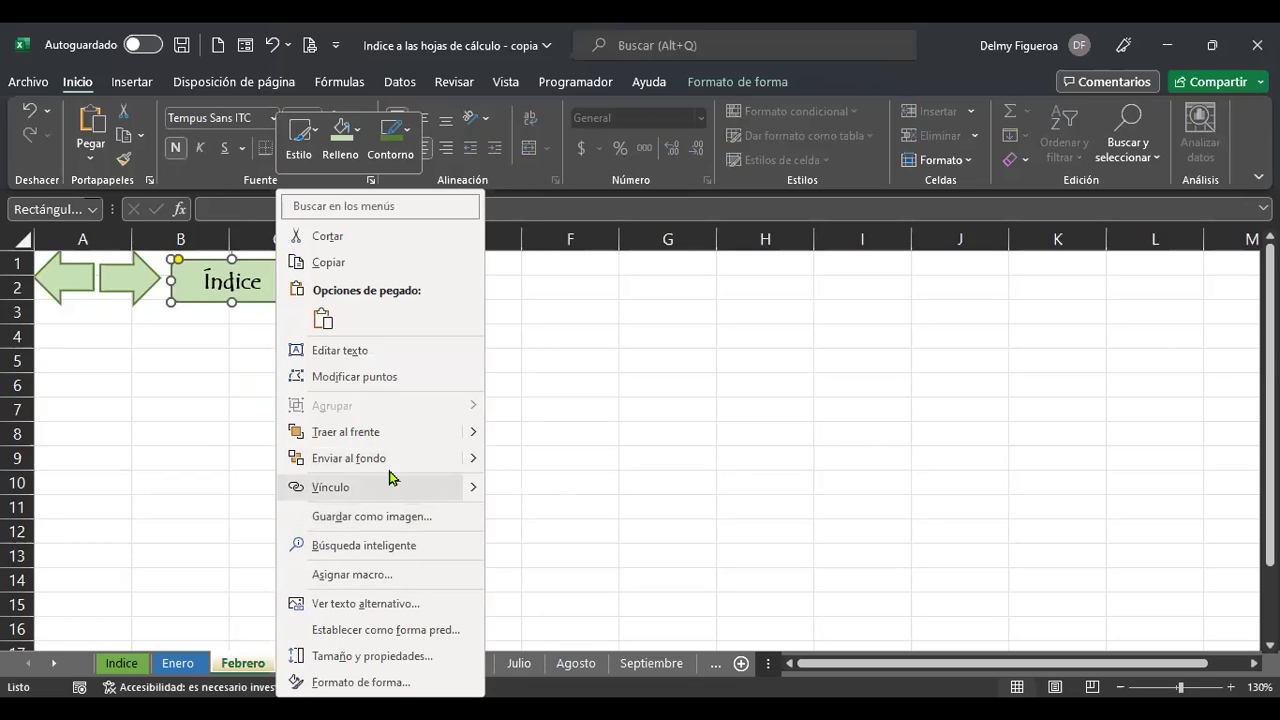
{"action": "left_click", "coordinate": [340, 487]}
{"action": "left_click", "coordinate": [687, 398]}
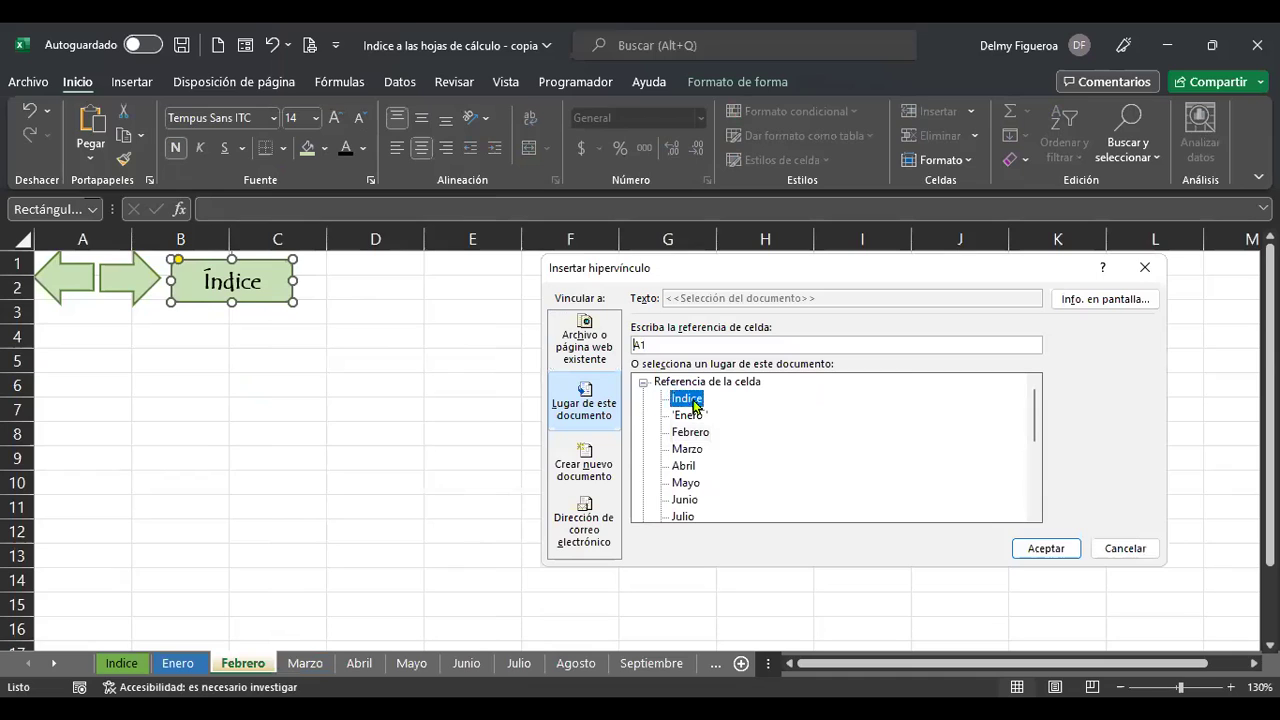
{"action": "left_click", "coordinate": [1040, 548]}
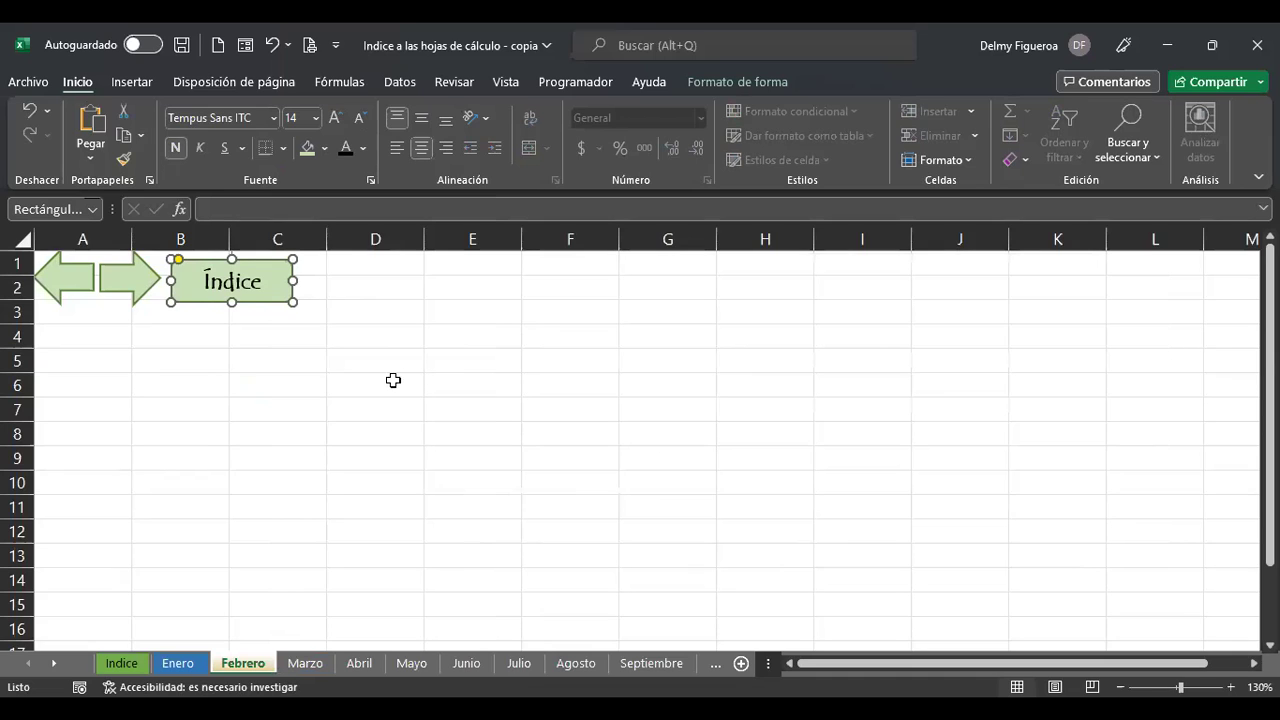
Test the Febrero links by following the Índice shape, reopening Febrero from the index, and following the left arrow to Enero.
{"action": "left_click", "coordinate": [337, 433]}
{"action": "left_click", "coordinate": [250, 281]}
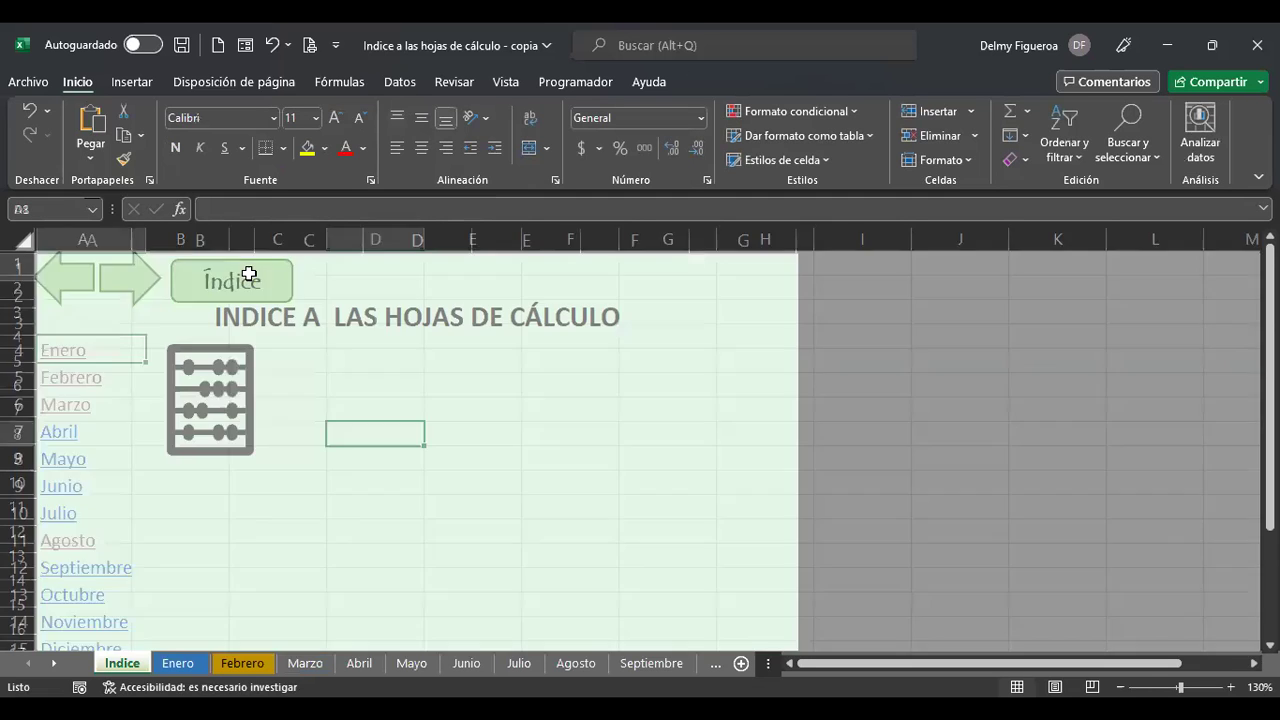
{"action": "left_click", "coordinate": [67, 379]}
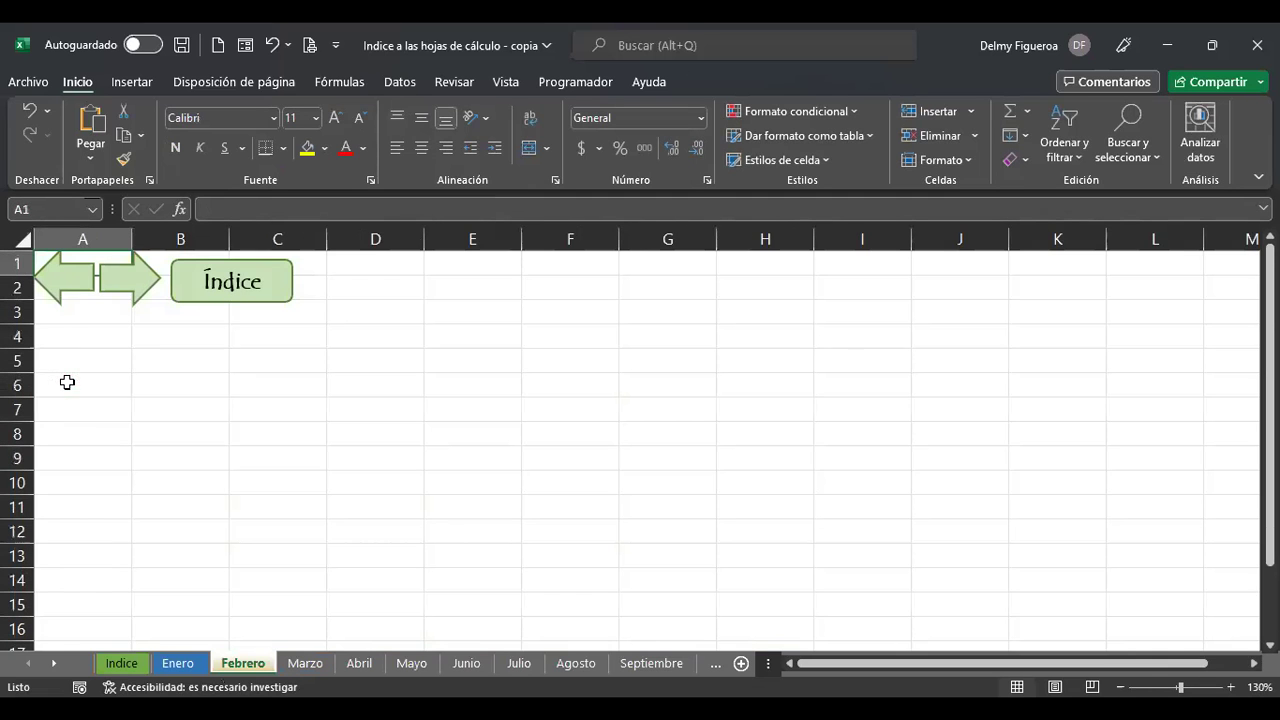
{"action": "left_click", "coordinate": [80, 286]}
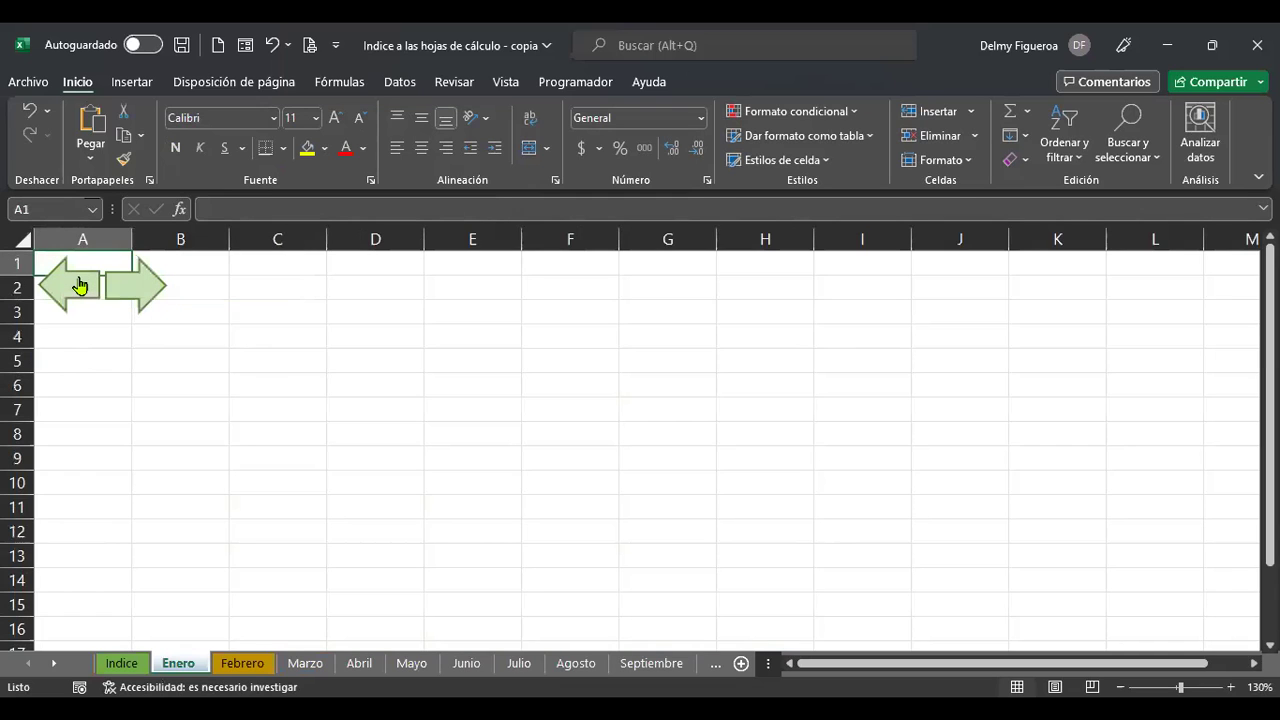
Test the right arrows by following them from Enero through Febrero to Marzo.
{"action": "left_click", "coordinate": [126, 286]}
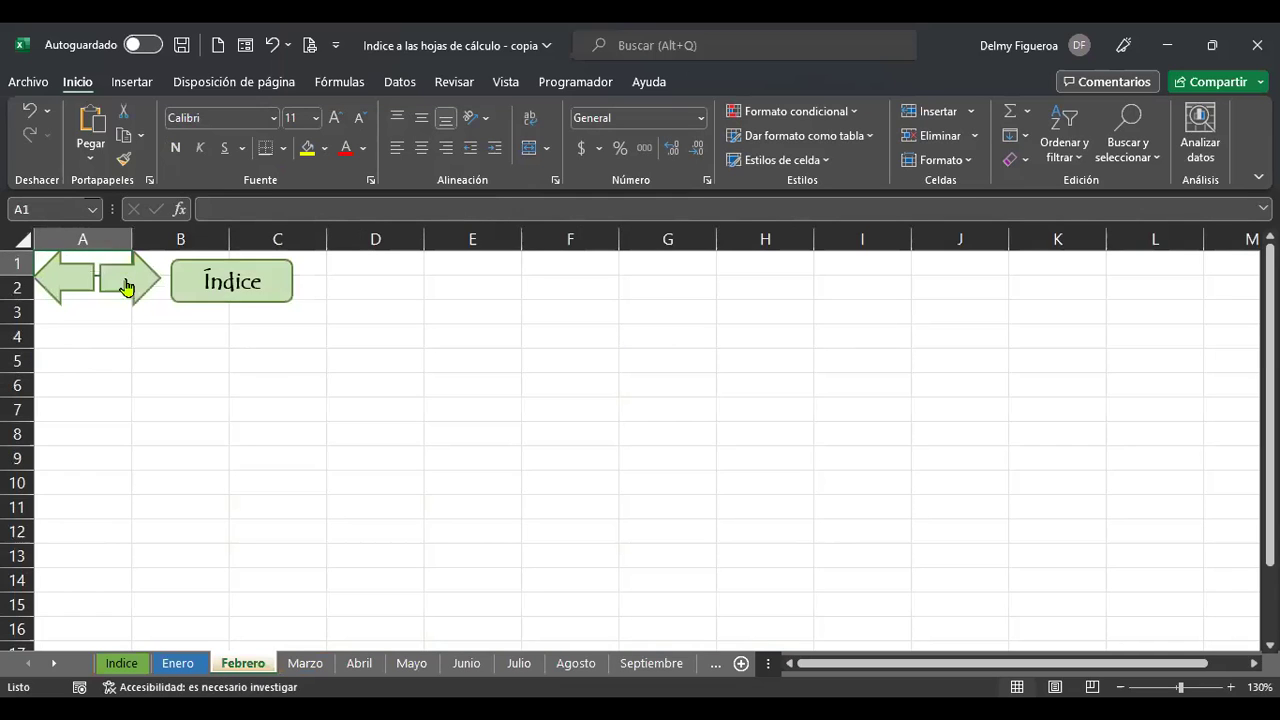
{"action": "left_click", "coordinate": [126, 286]}
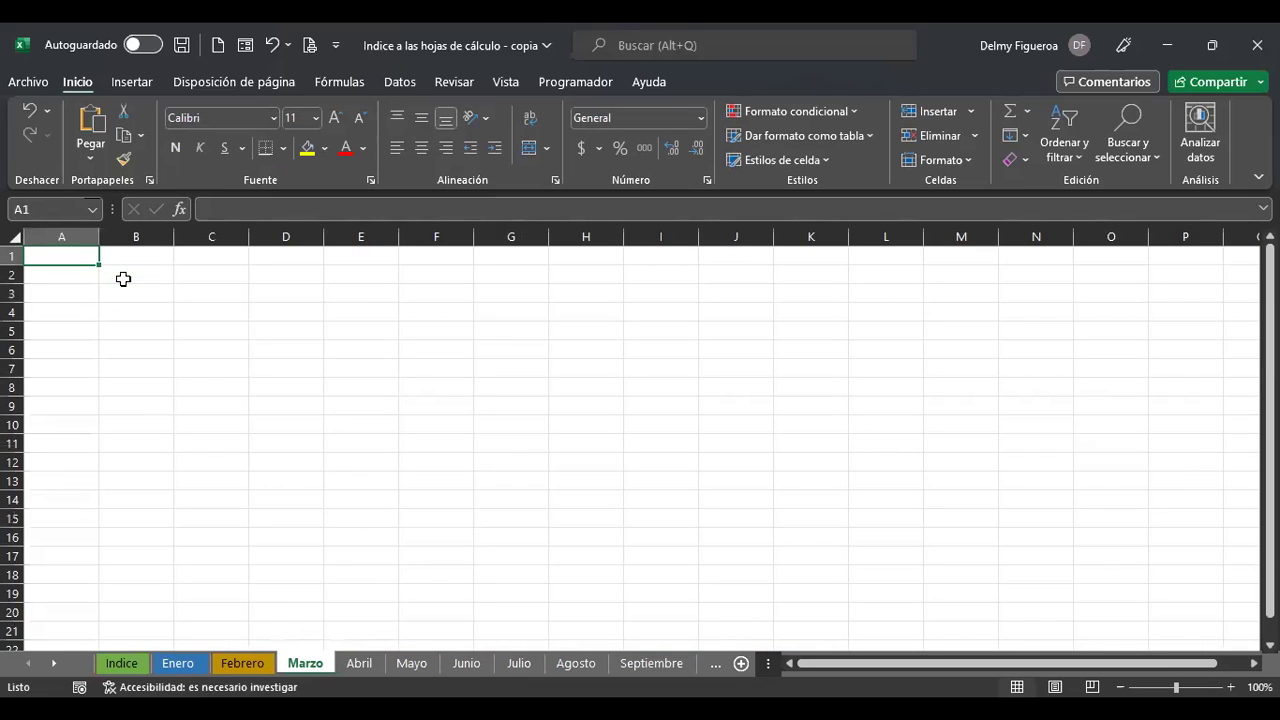
Copy both arrows and the Índice rounded rectangle from the Febrero sheet and paste them into the Marzo sheet.
{"action": "left_click", "coordinate": [257, 663]}
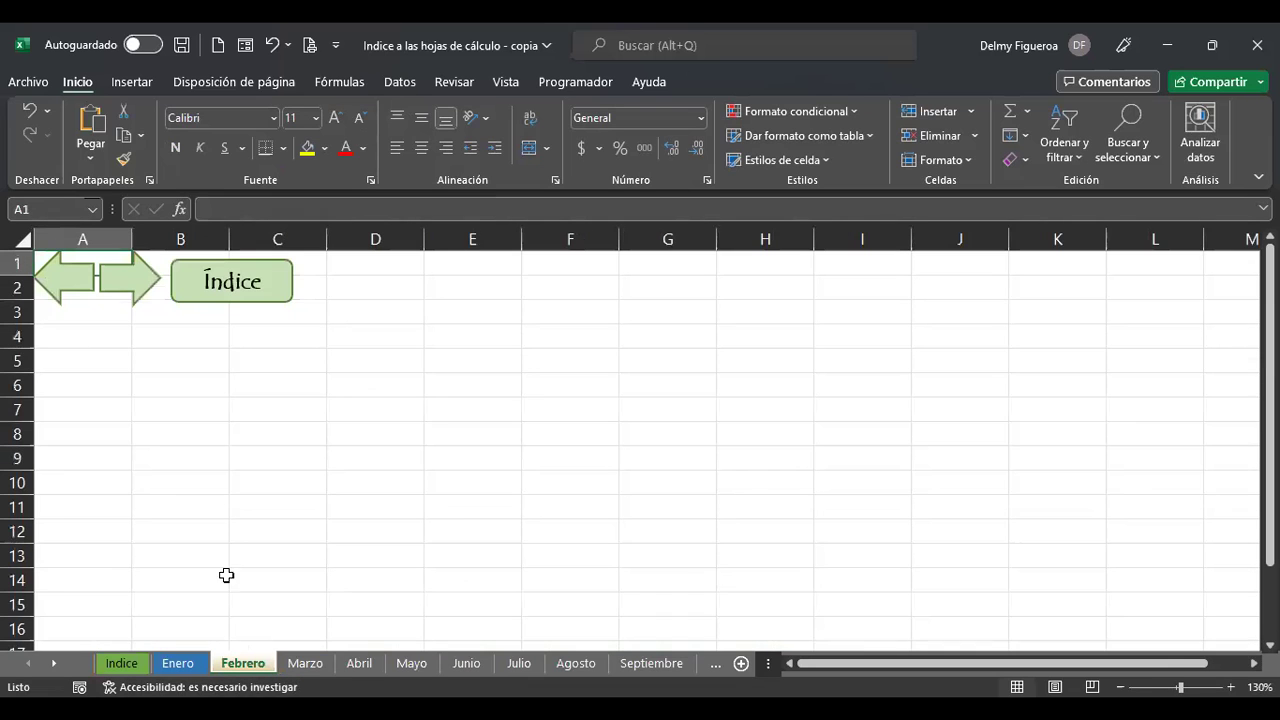
{"action": "right_click", "coordinate": [75, 294]}
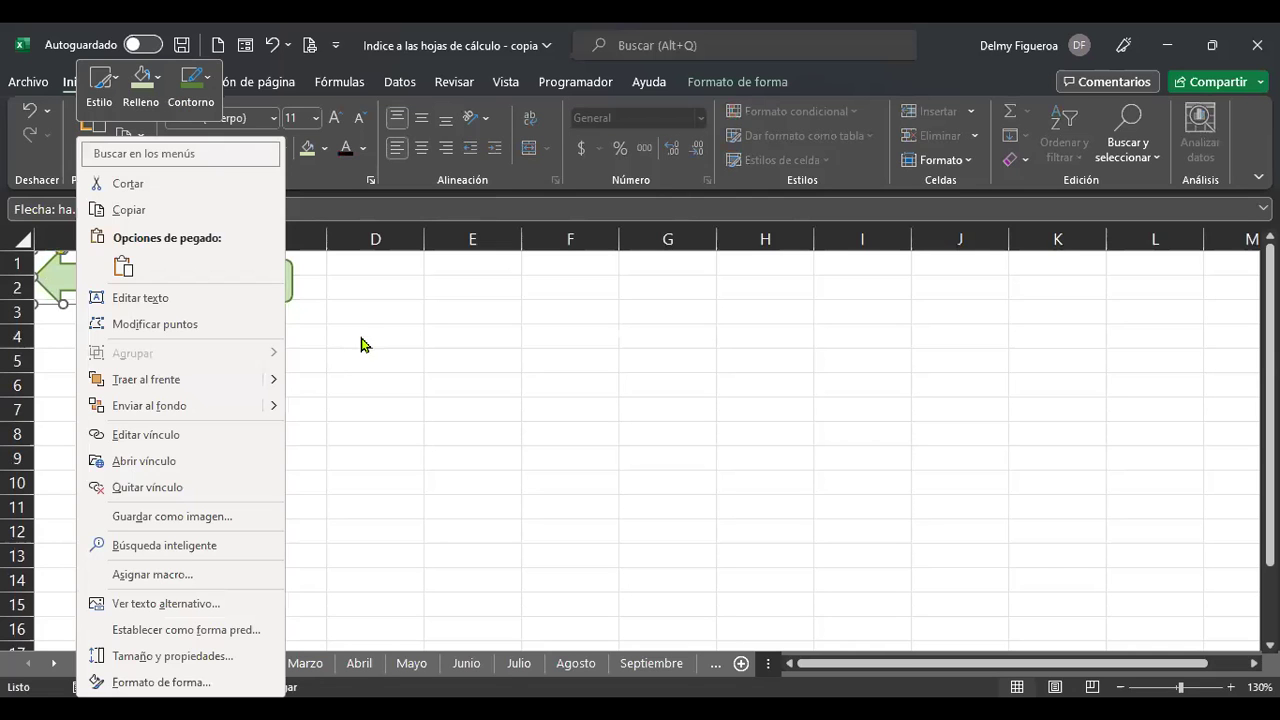
{"action": "key", "text": "Escape"}
{"action": "right_click", "coordinate": [126, 284], "text": "ctrl"}
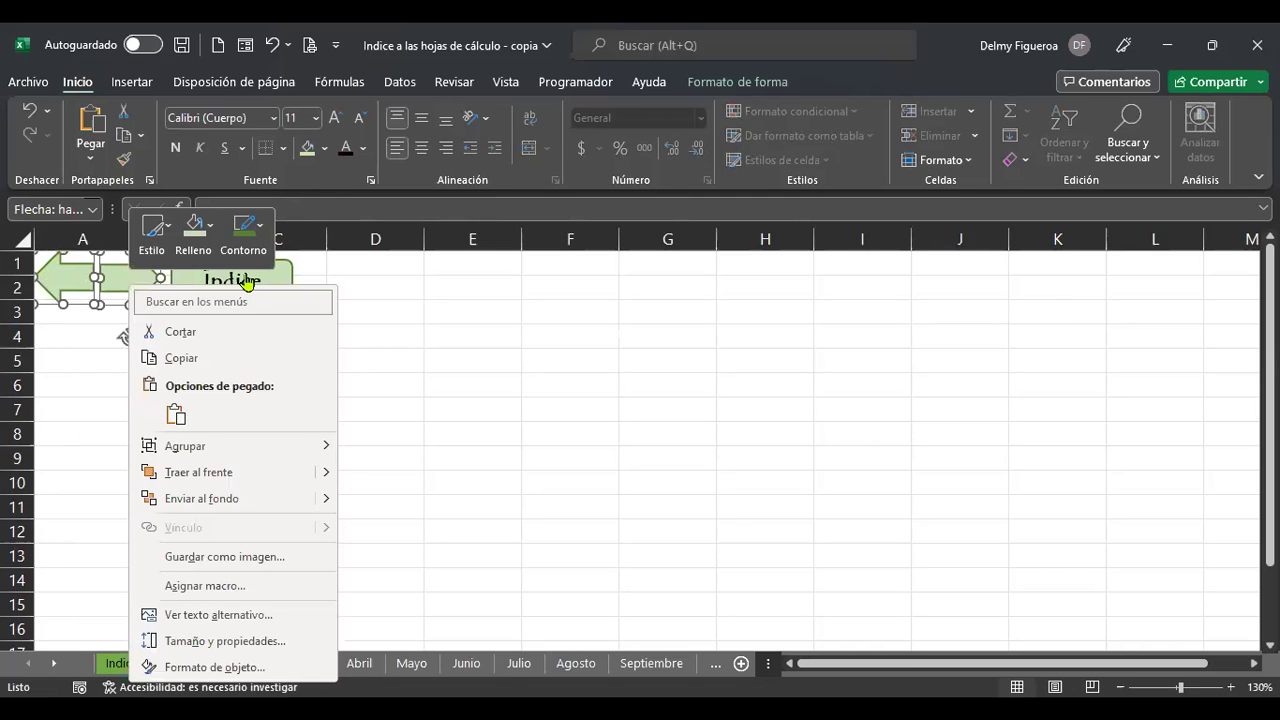
{"action": "right_click", "coordinate": [248, 276], "text": "ctrl"}
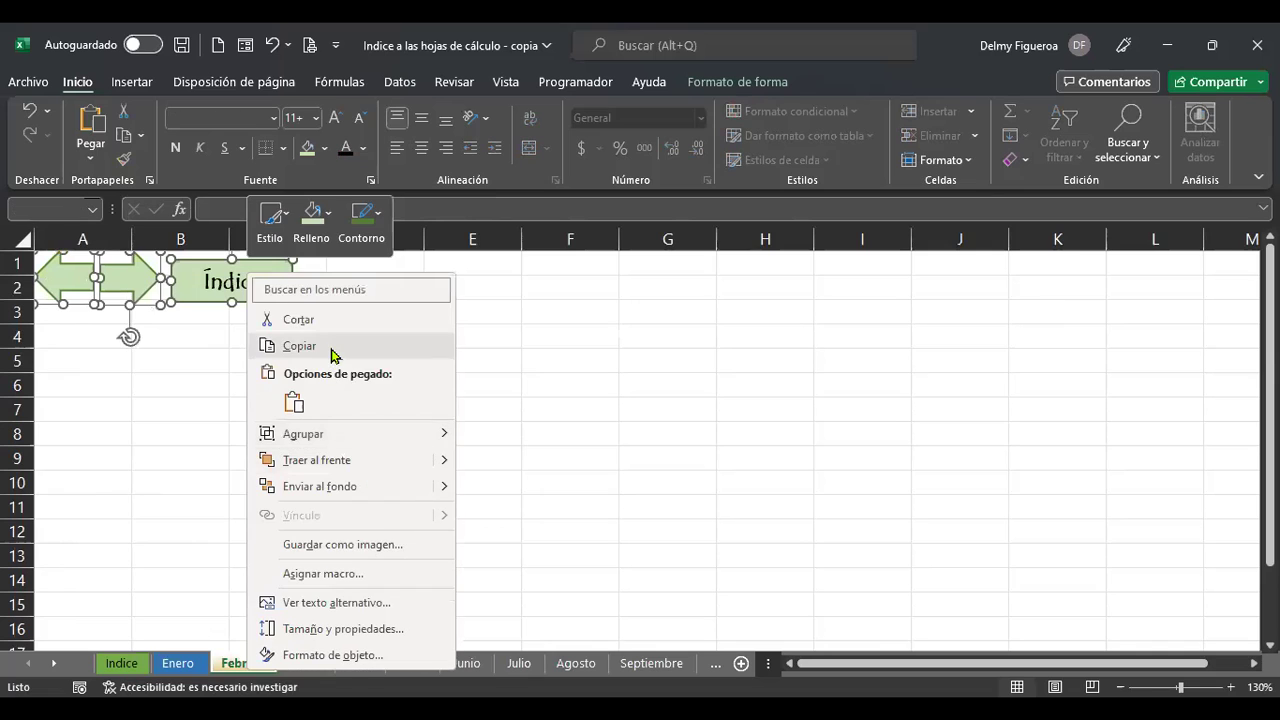
{"action": "left_click", "coordinate": [299, 346]}
{"action": "left_click", "coordinate": [300, 663]}
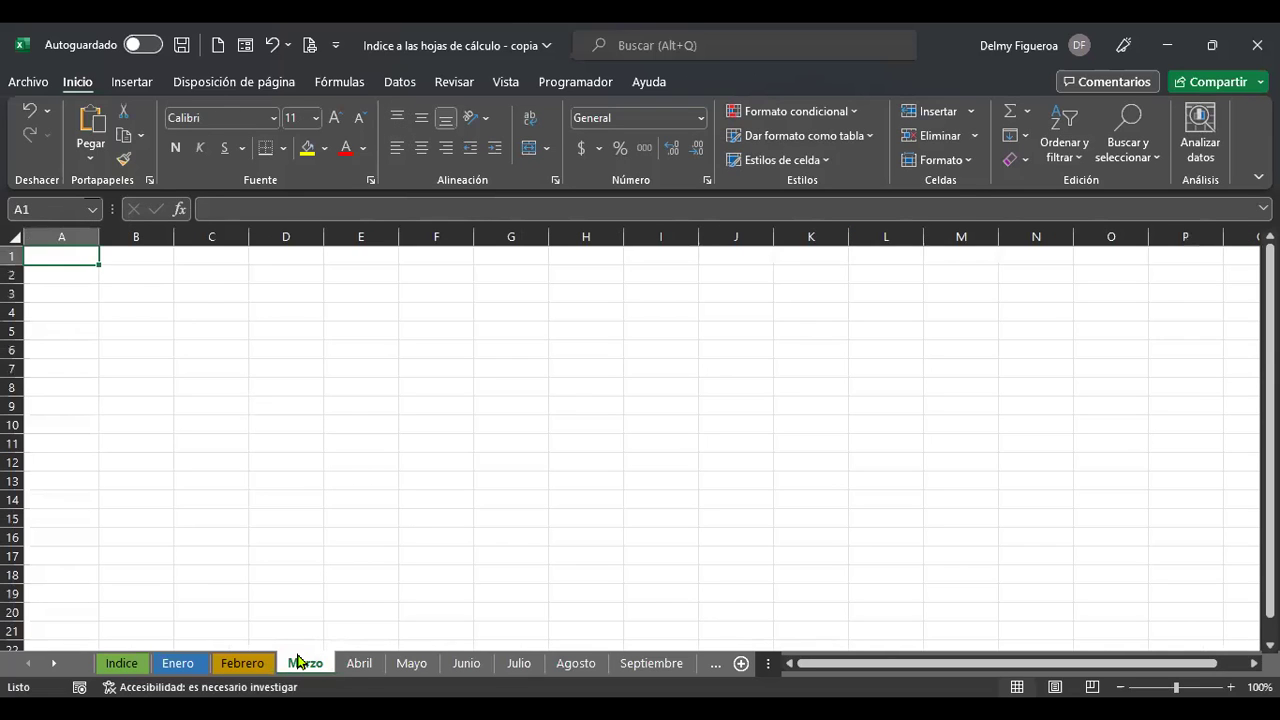
{"action": "key", "text": "ctrl+v"}
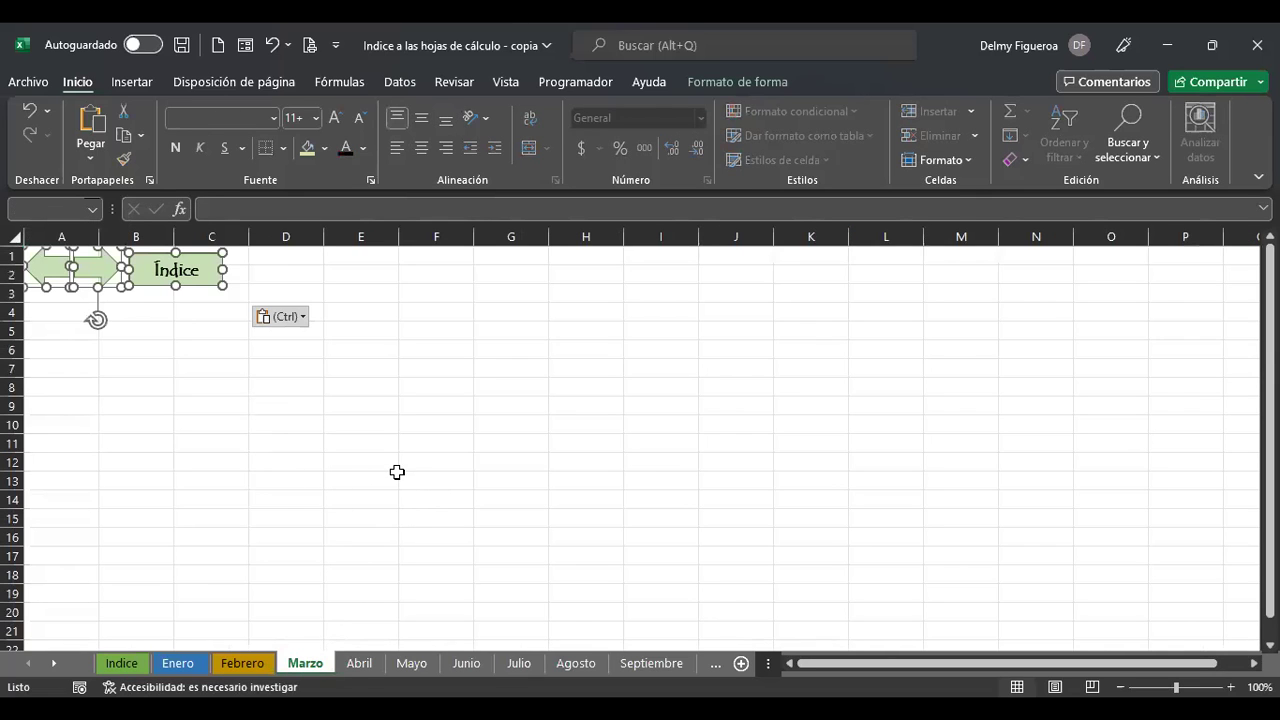
{"action": "scroll", "coordinate": [397, 472], "scroll_direction": "up", "scroll_amount": 5}
{"action": "left_click", "coordinate": [160, 435]}
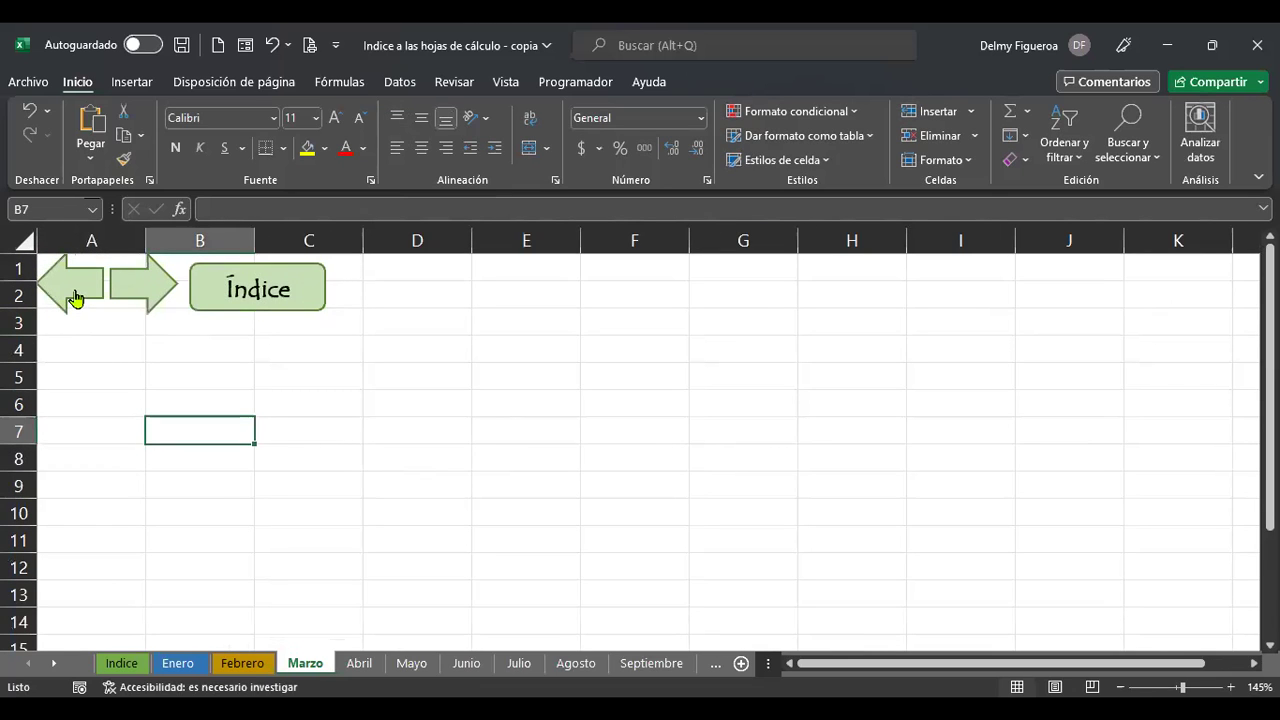
Edit the link of Marzo's left arrow so it points to cell A1 of the Febrero sheet.
{"action": "right_click", "coordinate": [75, 298]}
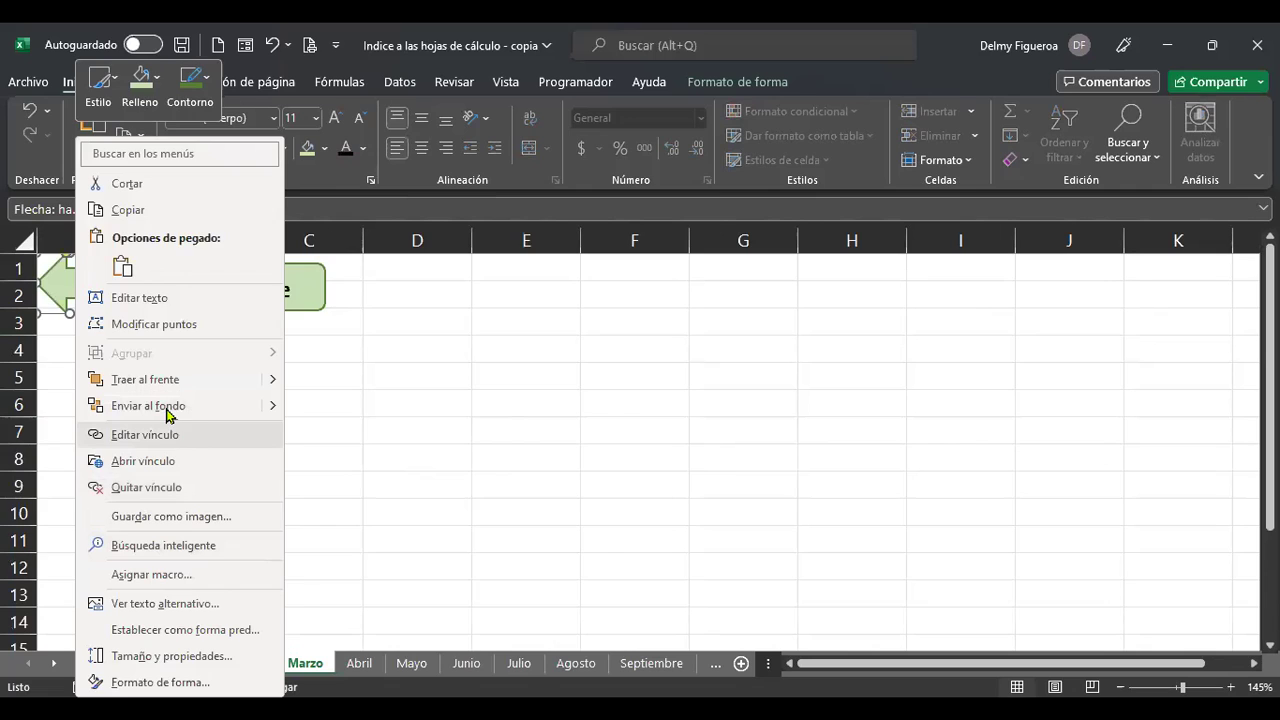
{"action": "left_click", "coordinate": [176, 433]}
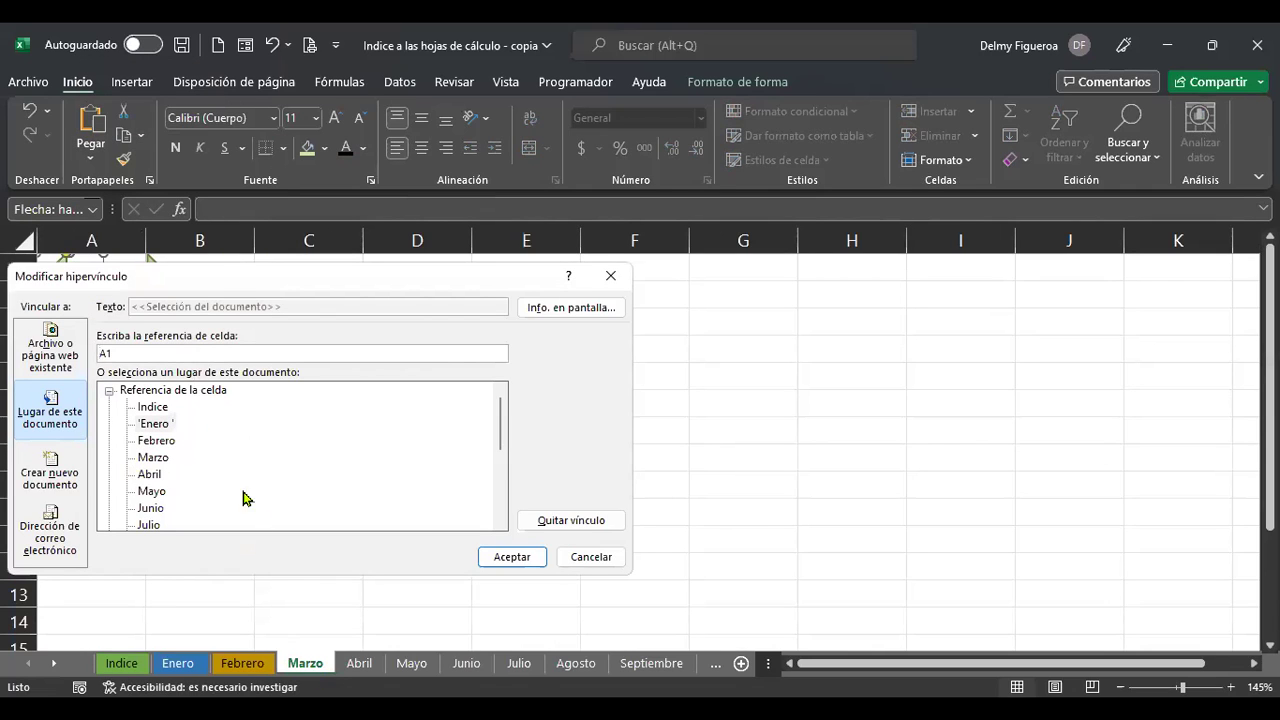
{"action": "left_click", "coordinate": [163, 442]}
{"action": "left_click", "coordinate": [511, 562]}
Edit the link of Marzo's right arrow so it points to cell A1 of the Abril sheet.
{"action": "right_click", "coordinate": [157, 289]}
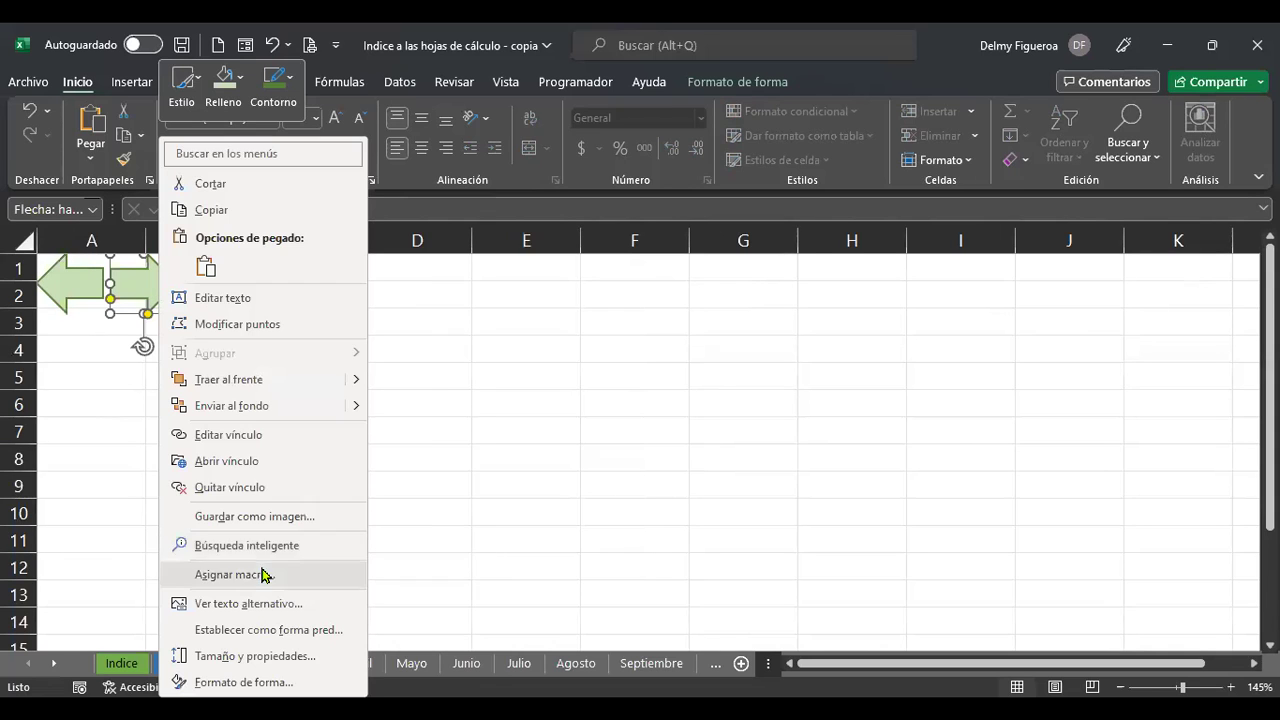
{"action": "left_click", "coordinate": [277, 434]}
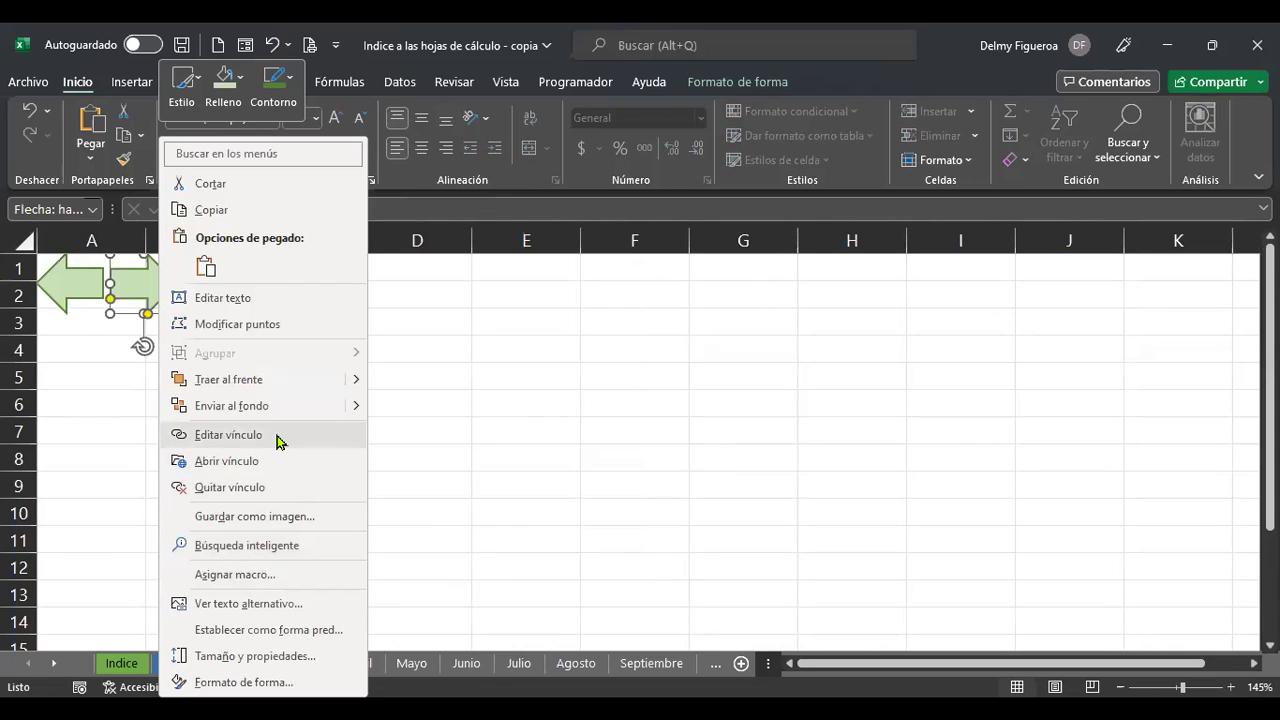
{"action": "left_click", "coordinate": [157, 479]}
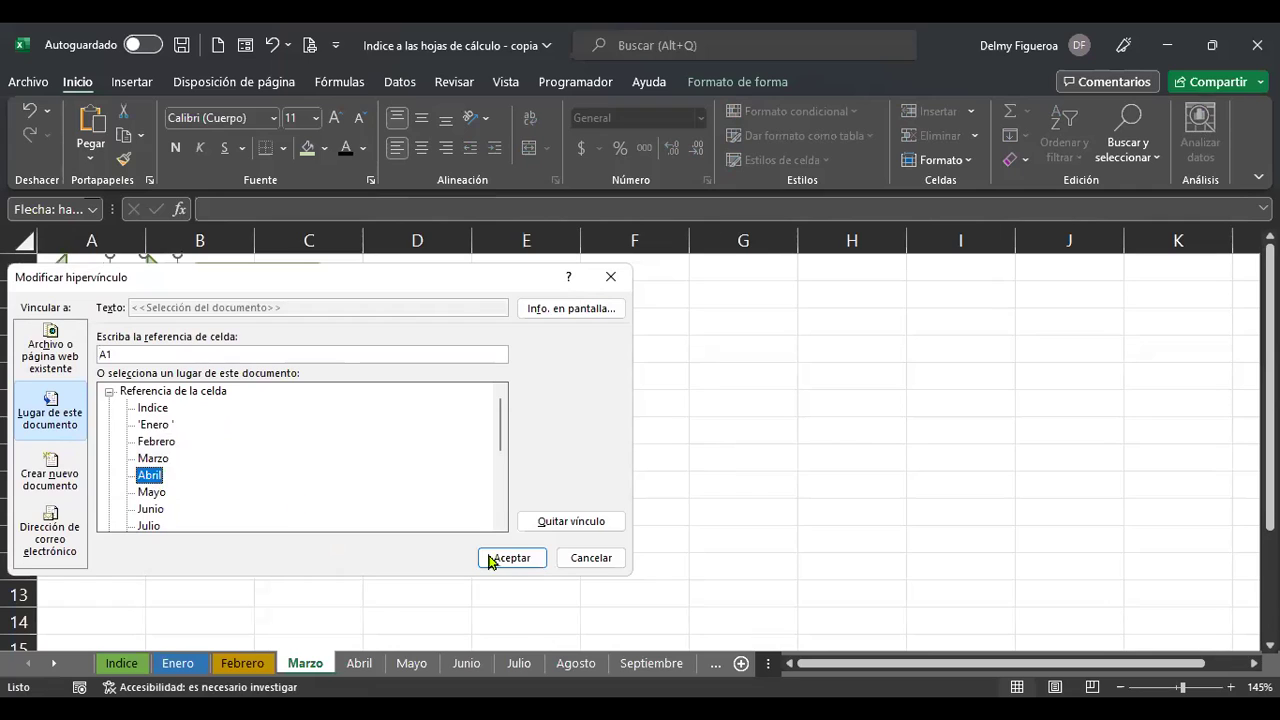
{"action": "left_click", "coordinate": [513, 560]}
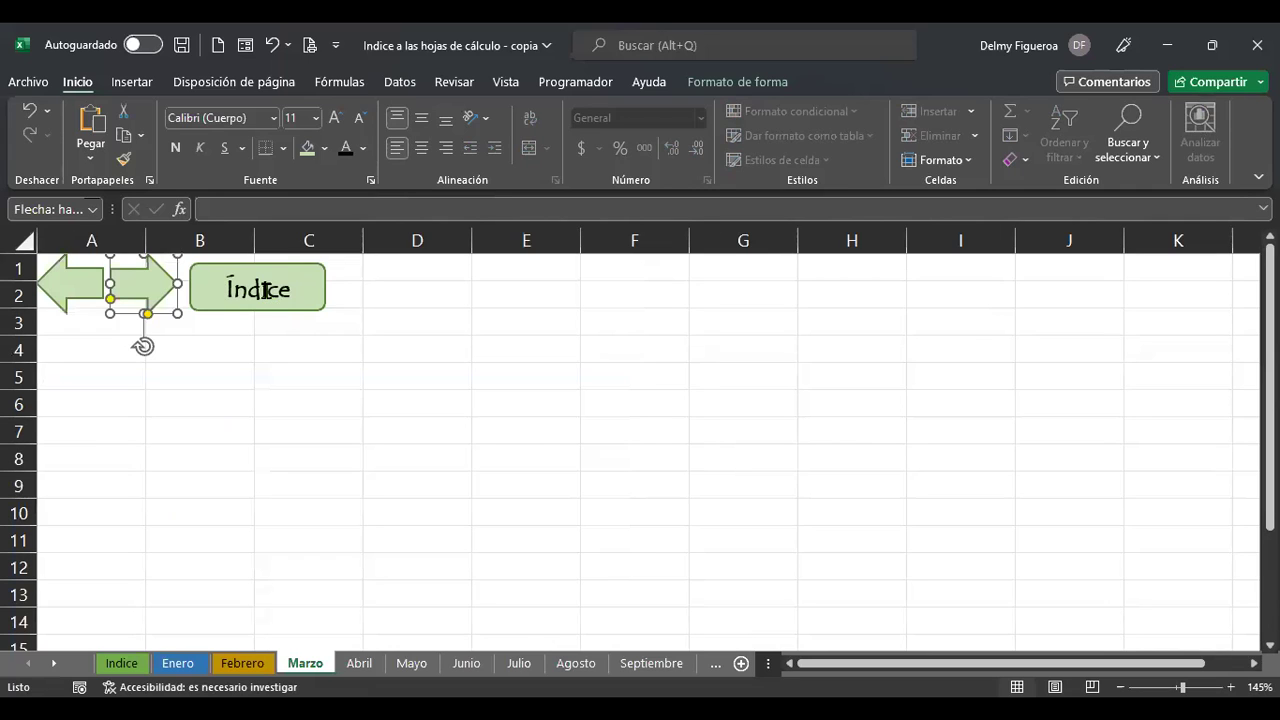
{"action": "left_click", "coordinate": [264, 290]}
{"action": "right_click", "coordinate": [264, 290]}
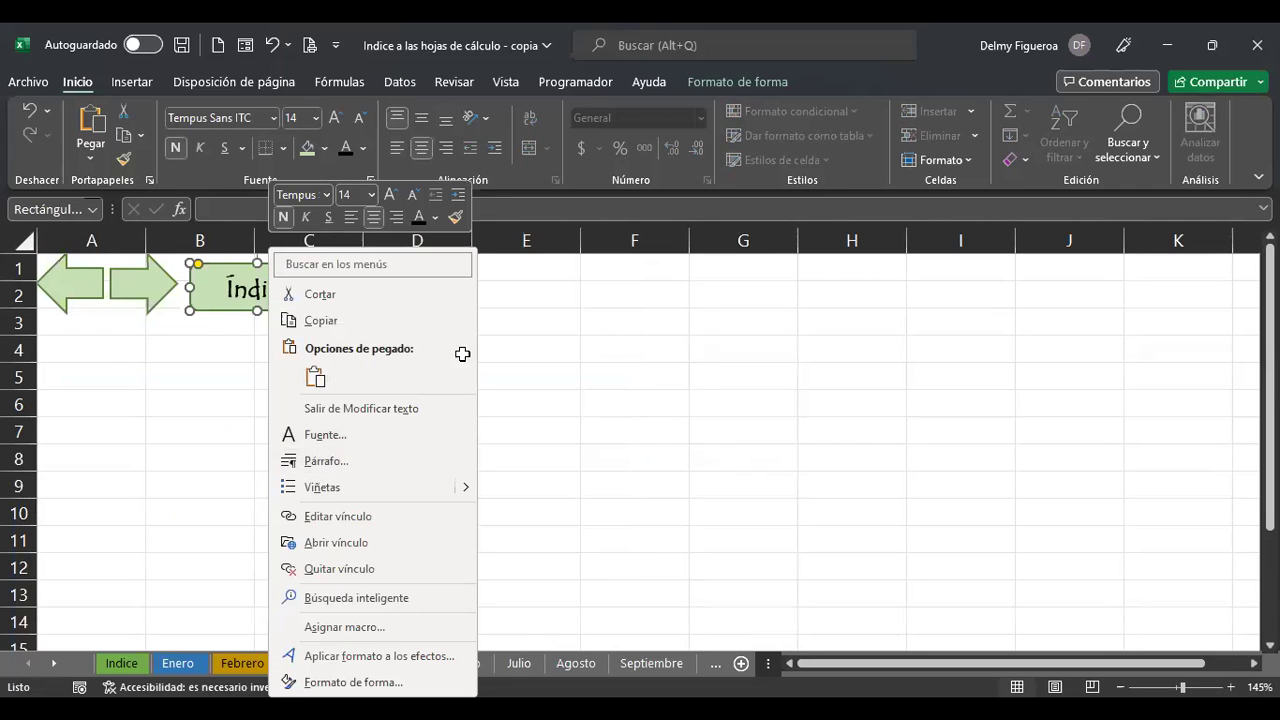
{"action": "key", "text": "Escape"}
{"action": "left_click", "coordinate": [560, 316]}
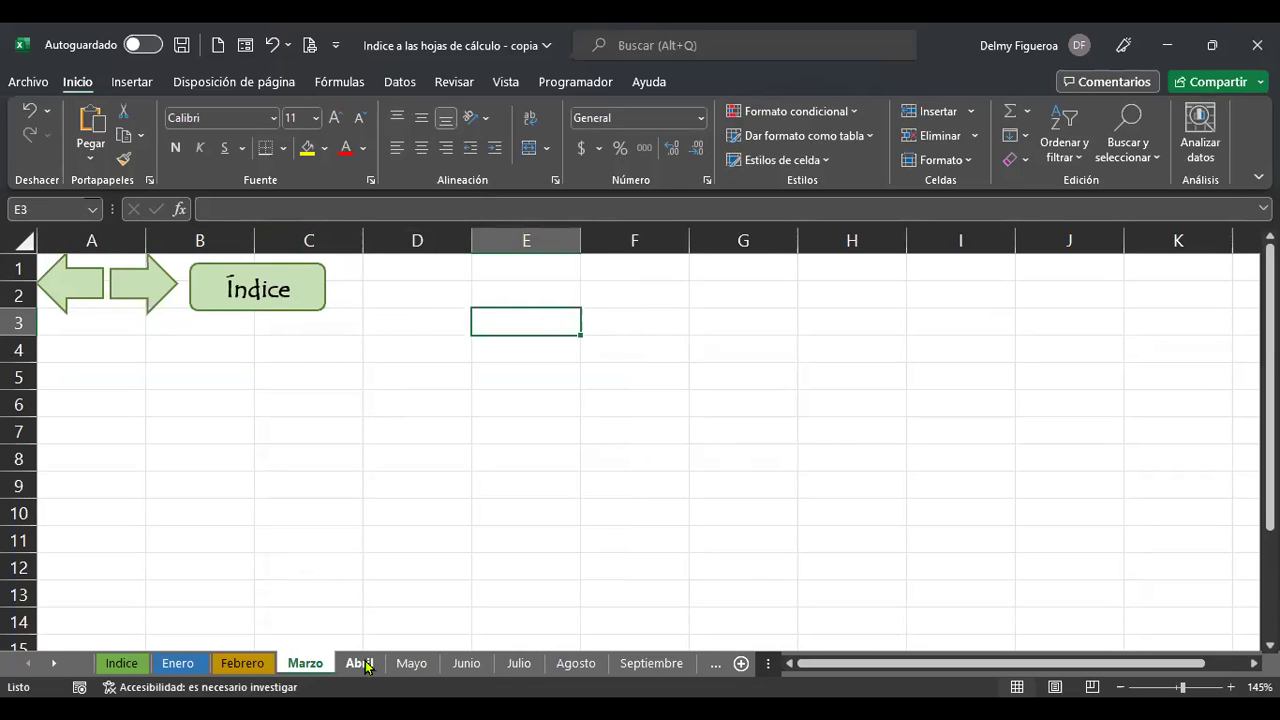
Test the Índice shape's link on Marzo and open the Enero sheet from the index.
{"action": "left_click", "coordinate": [271, 295]}
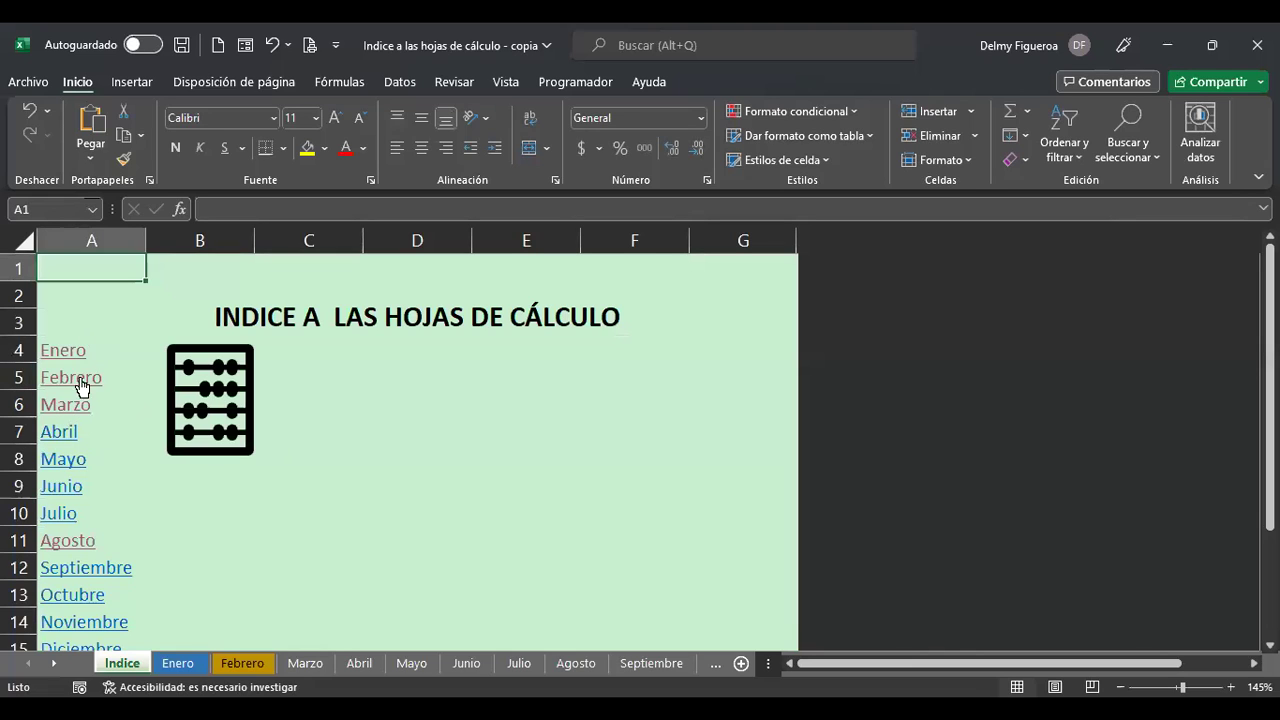
{"action": "left_click", "coordinate": [68, 350]}
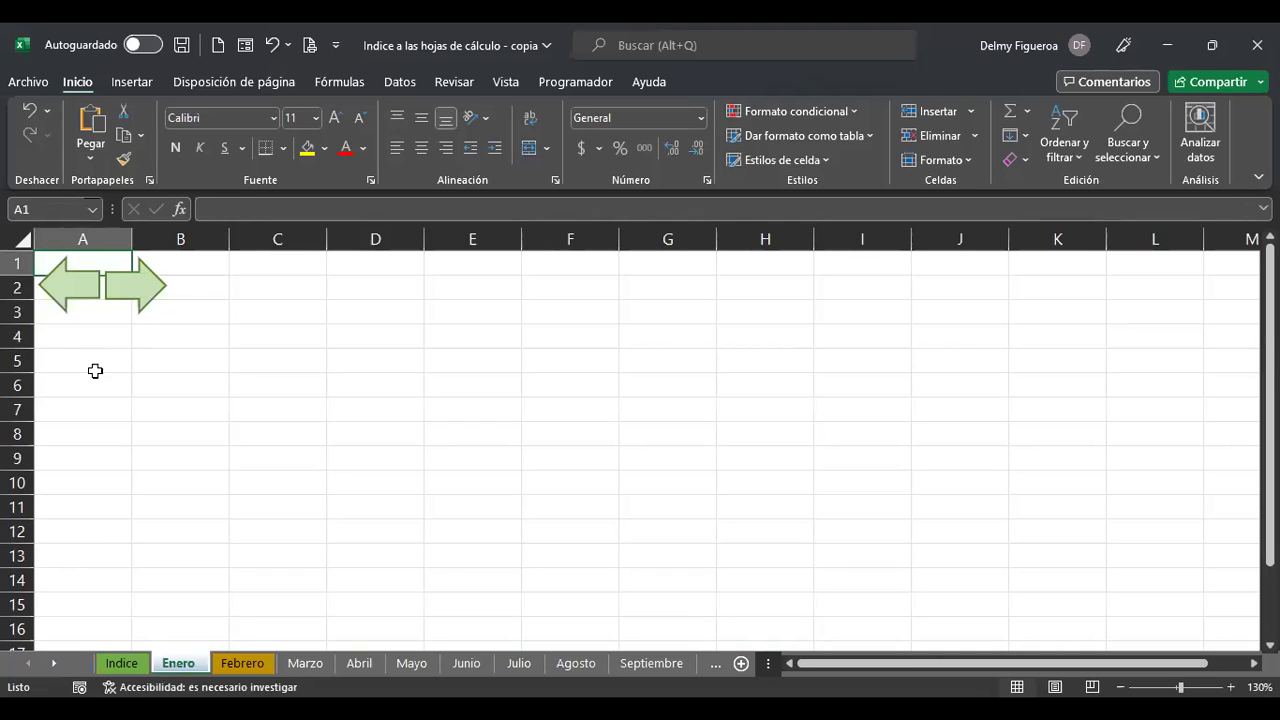
Copy the Índice rounded rectangle from Febrero into Enero and place it beside the right arrow over columns B and C.
{"action": "left_click", "coordinate": [243, 663]}
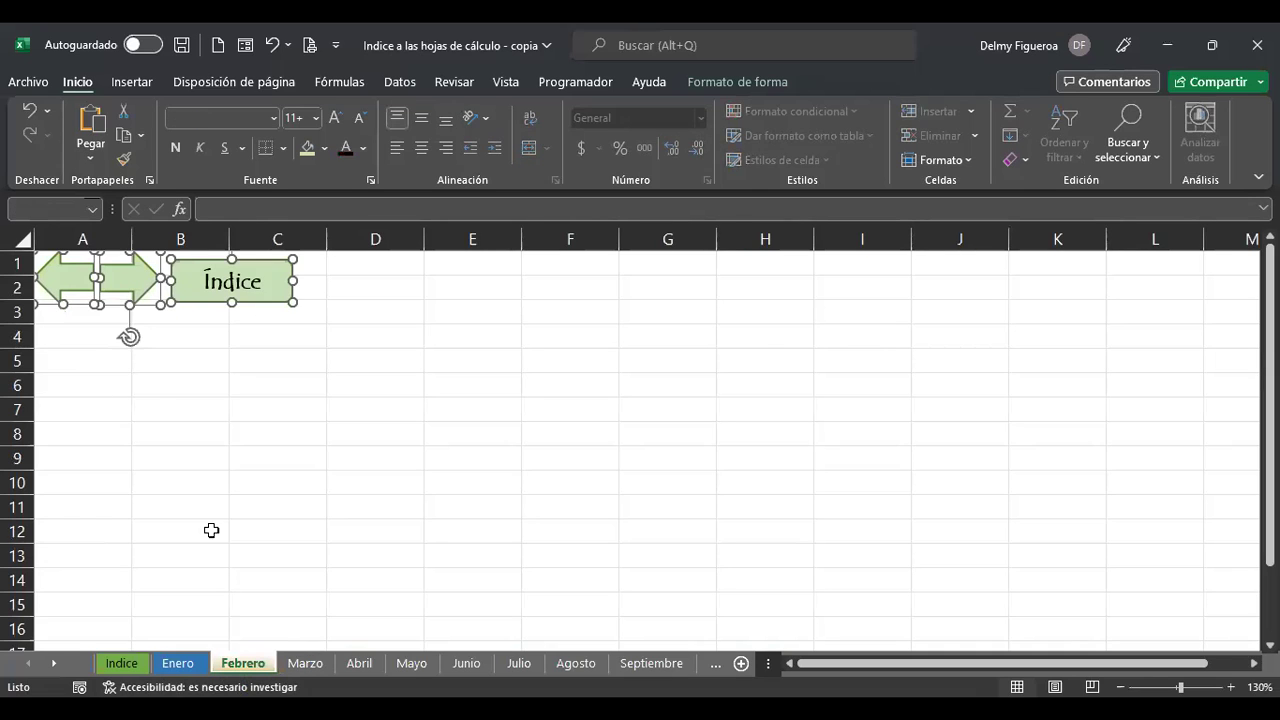
{"action": "key", "text": "Escape"}
{"action": "left_click", "coordinate": [285, 297]}
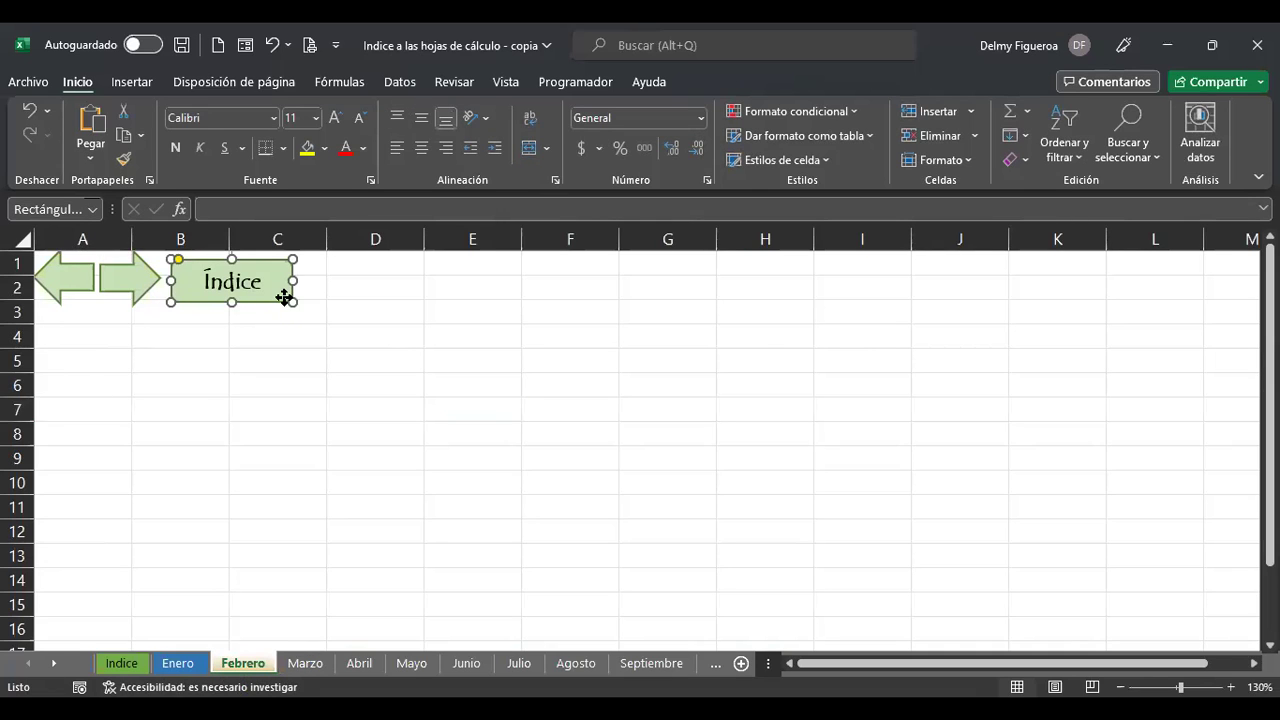
{"action": "right_click", "coordinate": [285, 297]}
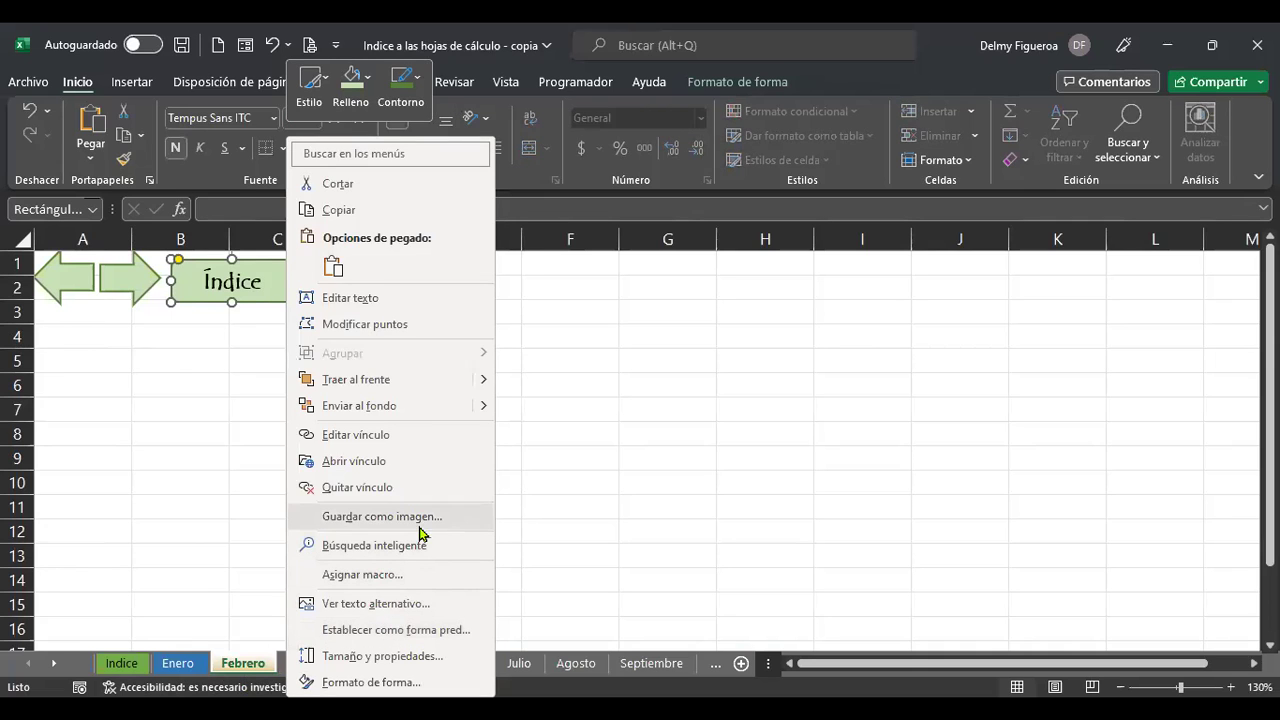
{"action": "left_click", "coordinate": [340, 209]}
{"action": "key", "text": "ctrl+Page_Down"}
{"action": "left_click", "coordinate": [247, 380]}
{"action": "key", "text": "ctrl+v"}
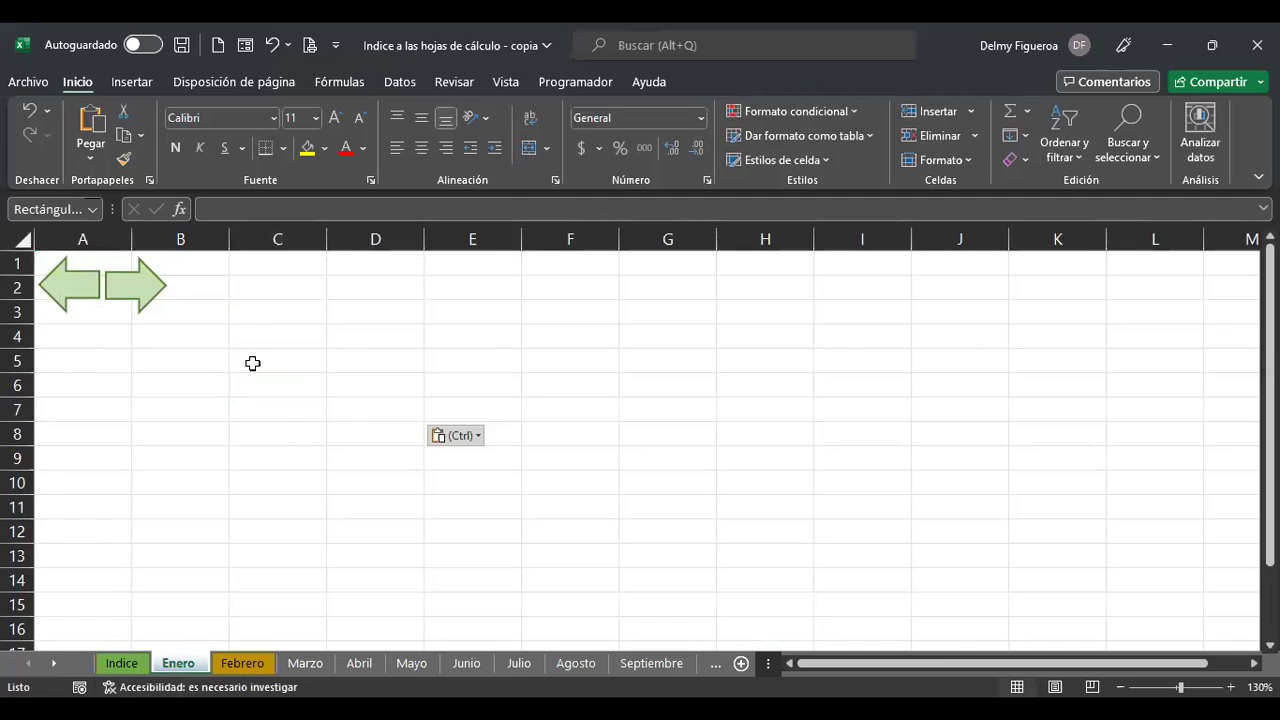
{"action": "left_click_drag", "start_coordinate": [334, 380], "coordinate": [284, 268]}
{"action": "left_click", "coordinate": [526, 384]}
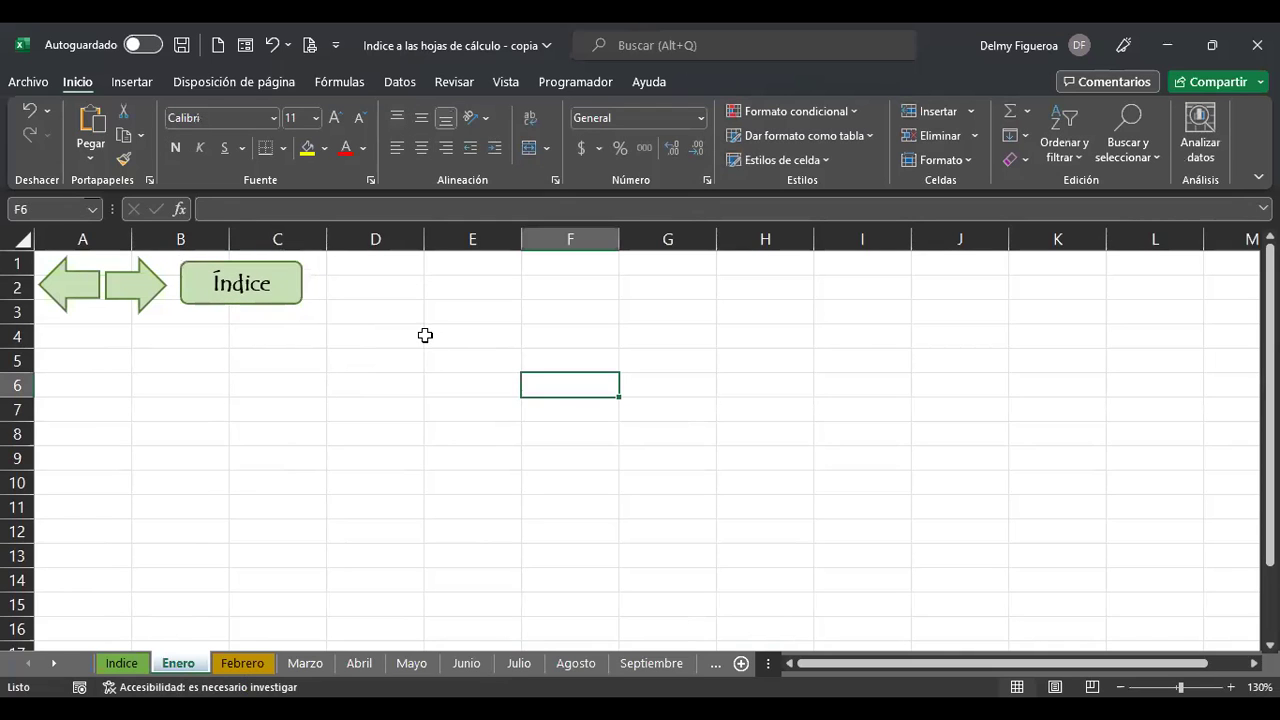
Test the Índice shapes on Enero and Febrero, the index links to Febrero and Marzo, and the arrows between Febrero, Marzo and Abril.
{"action": "left_click", "coordinate": [264, 281]}
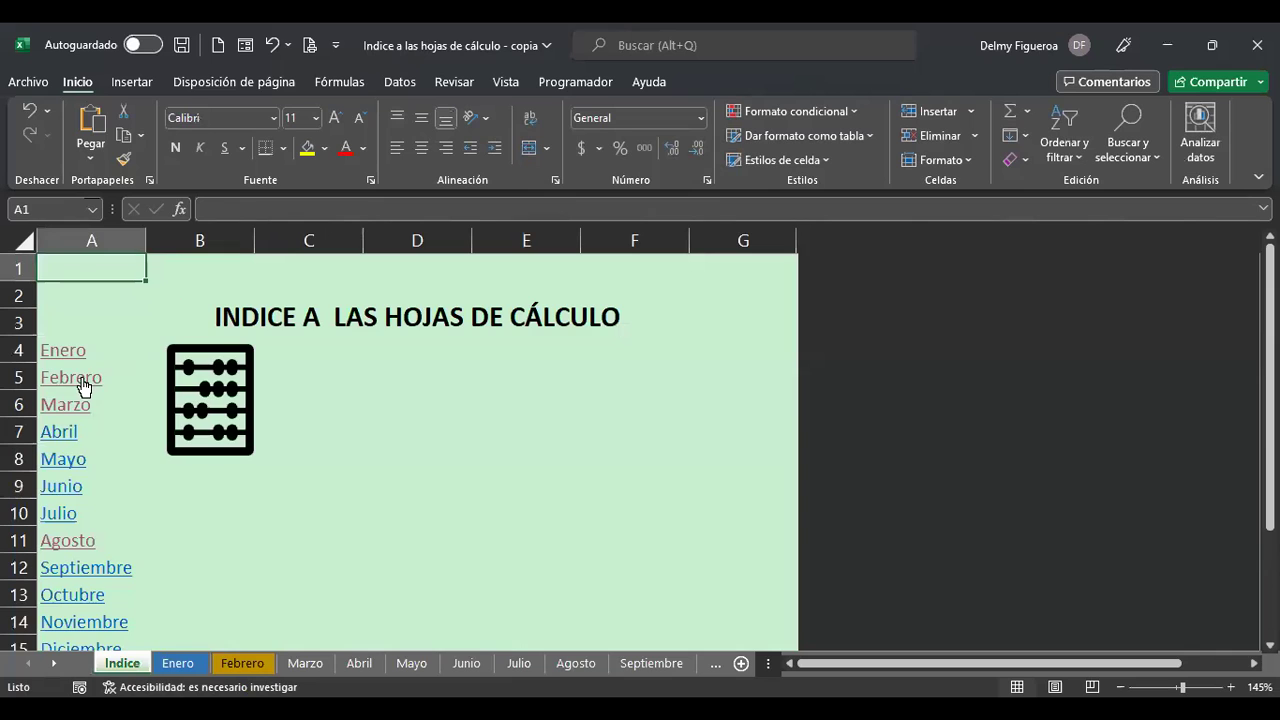
{"action": "left_click", "coordinate": [88, 377]}
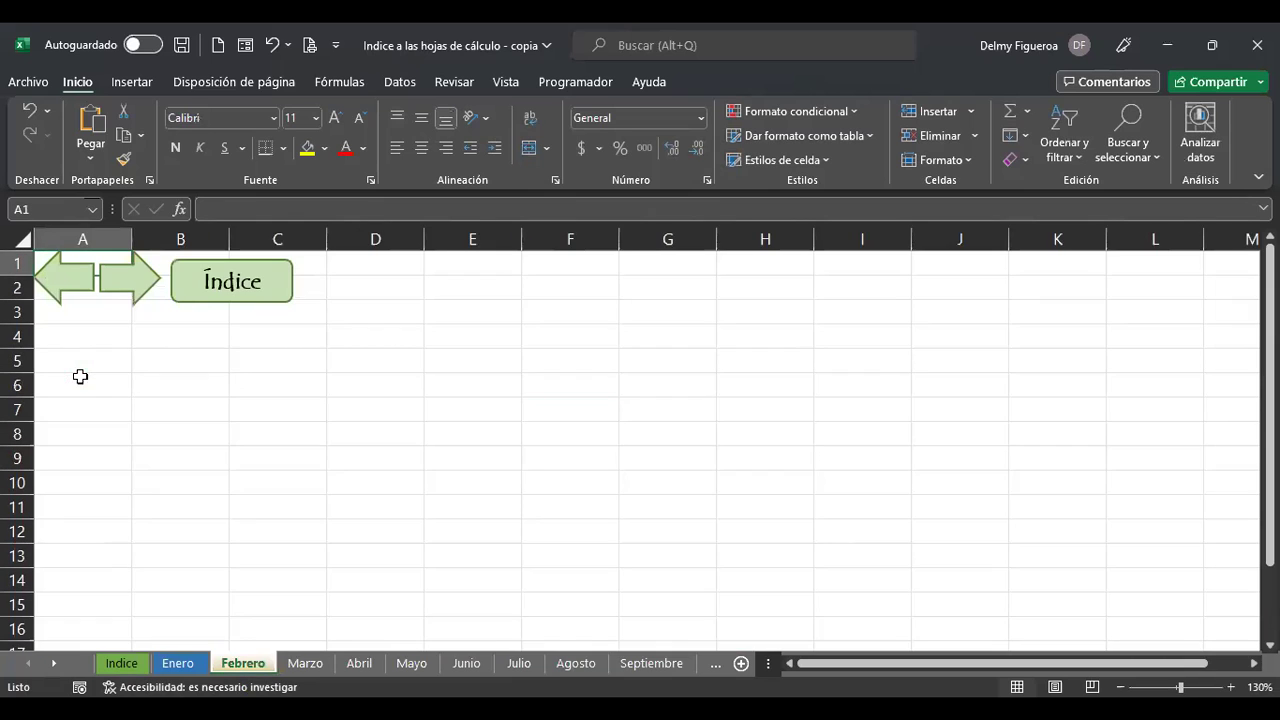
{"action": "left_click", "coordinate": [242, 281]}
{"action": "left_click", "coordinate": [66, 404]}
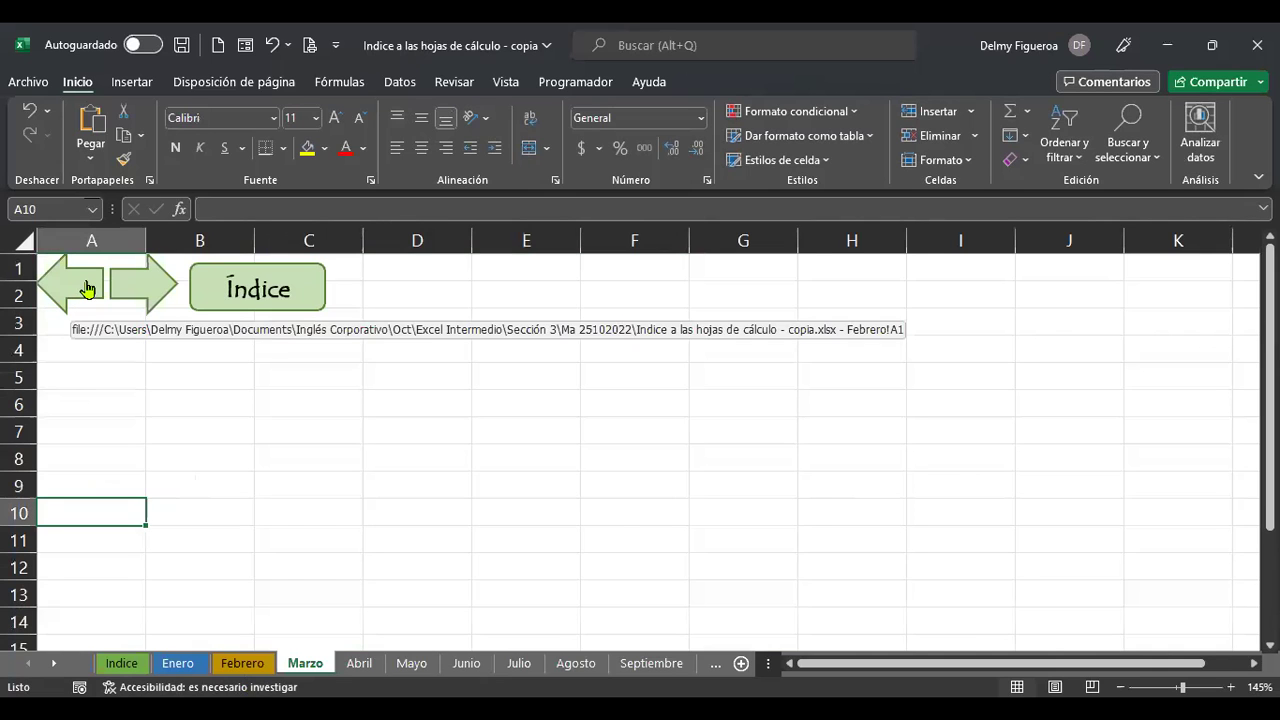
{"action": "left_click", "coordinate": [87, 290]}
{"action": "left_click", "coordinate": [132, 284]}
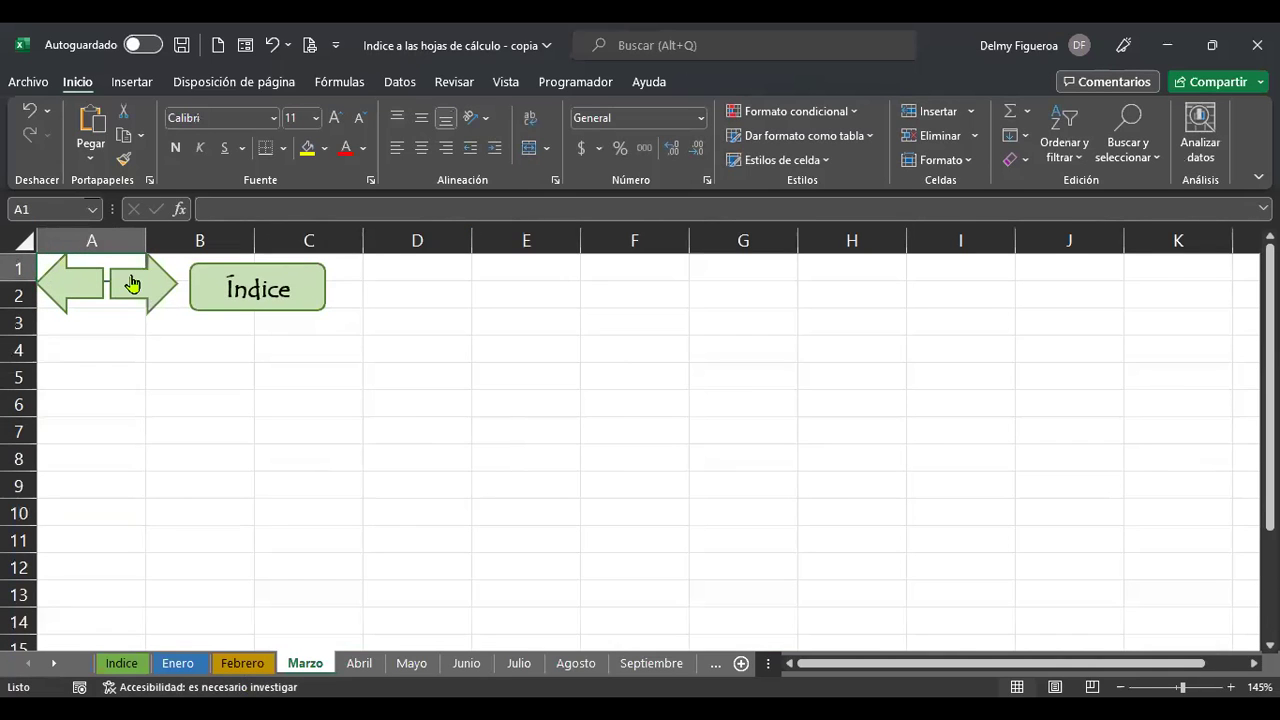
{"action": "left_click", "coordinate": [156, 278]}
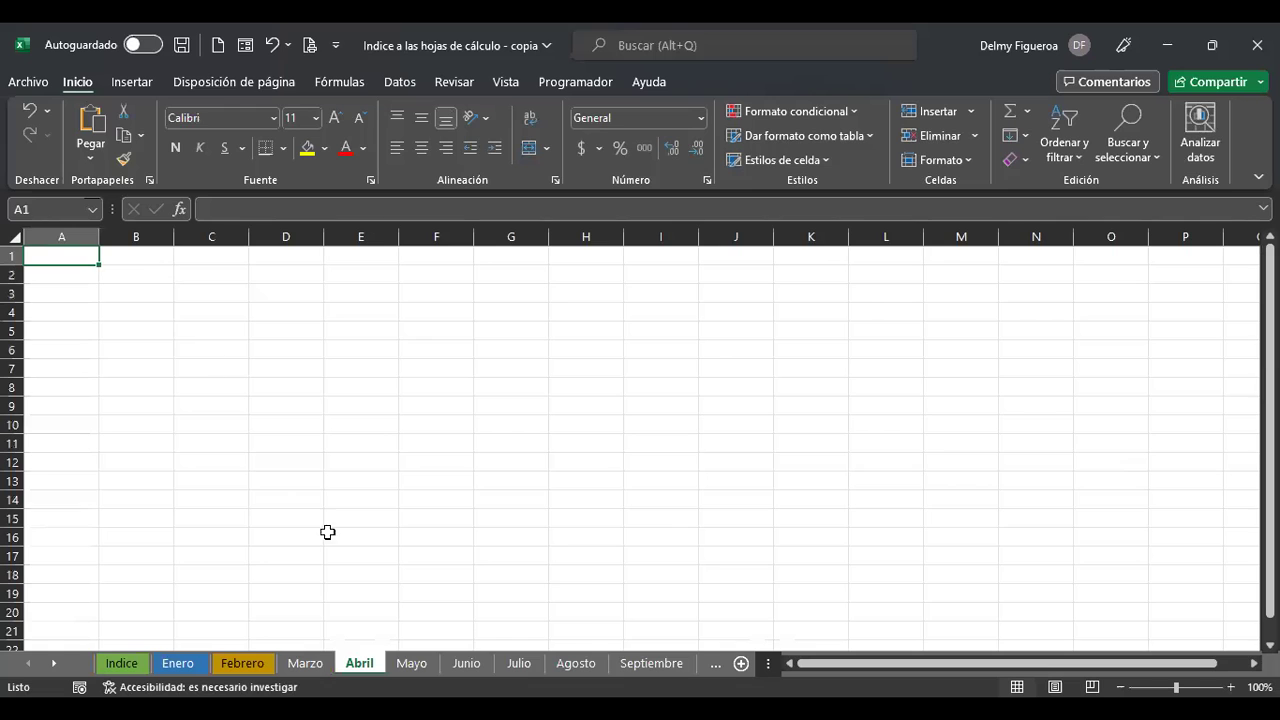
Copy both arrows and the Índice rounded rectangle from Marzo and paste them into the Abril and Mayo sheets.
{"action": "left_click", "coordinate": [316, 666]}
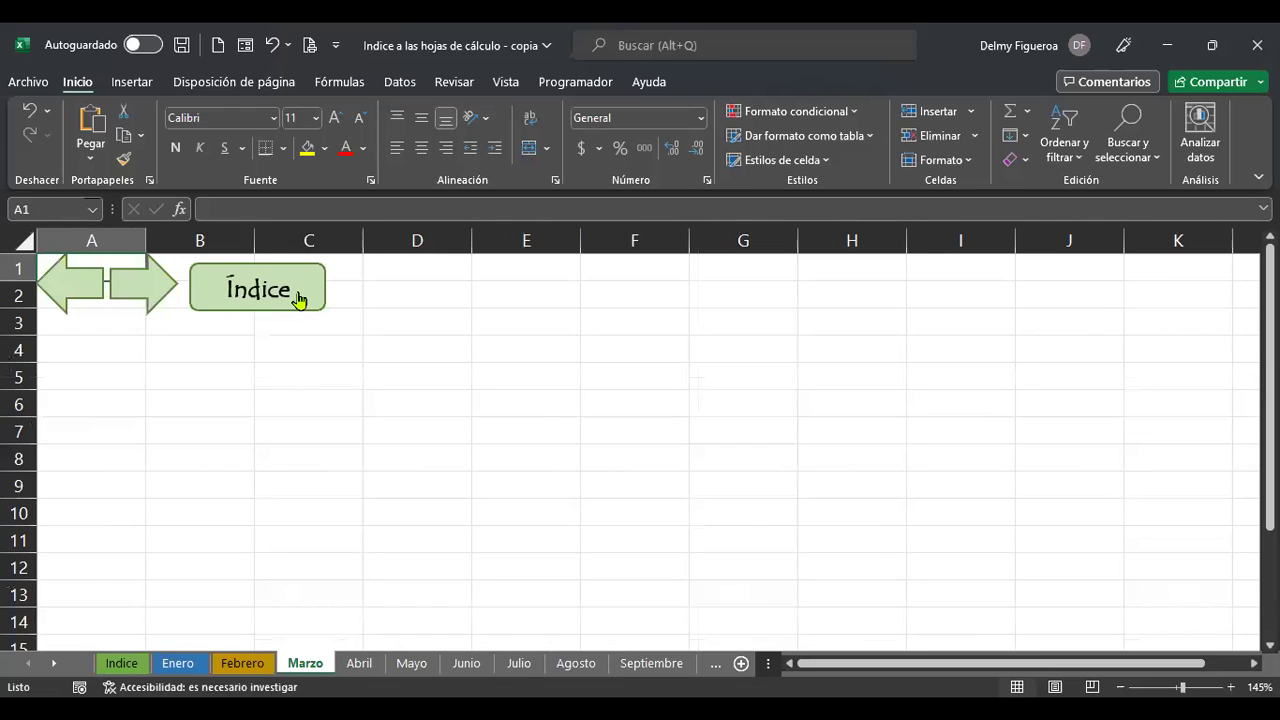
{"action": "left_click", "coordinate": [219, 309], "text": "ctrl"}
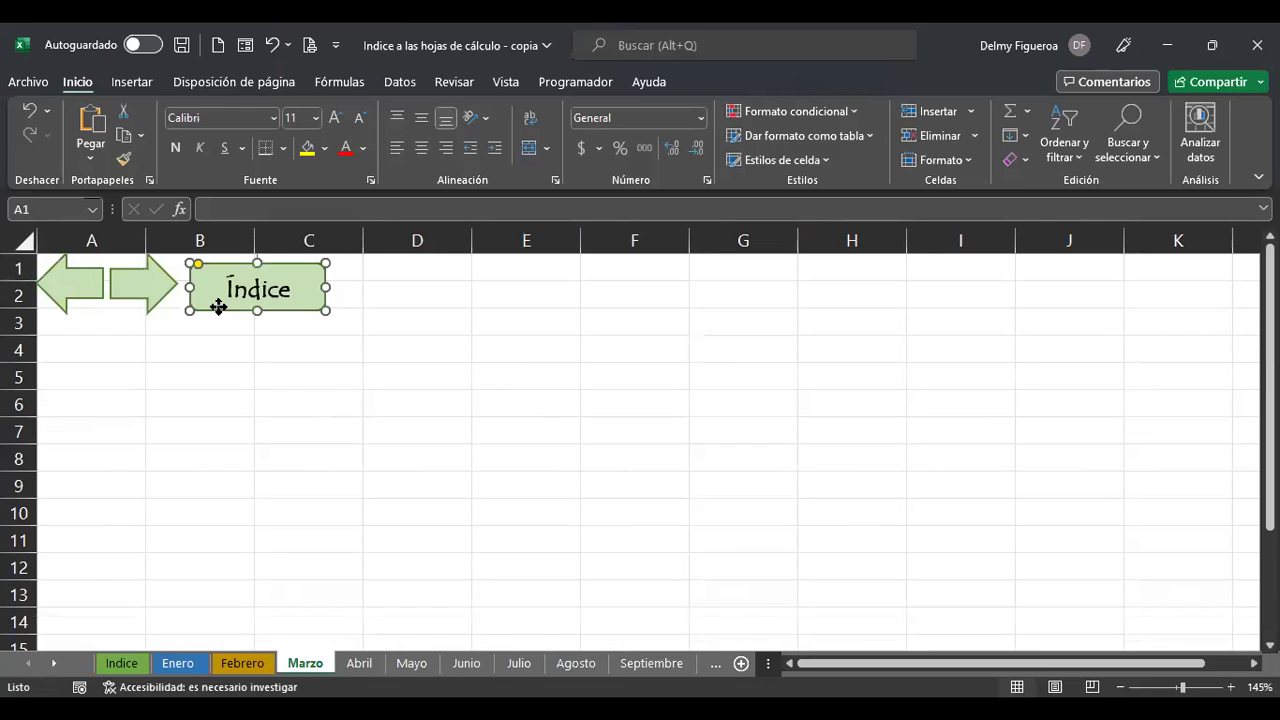
{"action": "left_click", "coordinate": [128, 300], "text": "ctrl"}
{"action": "left_click", "coordinate": [72, 285], "text": "ctrl"}
{"action": "right_click", "coordinate": [72, 286]}
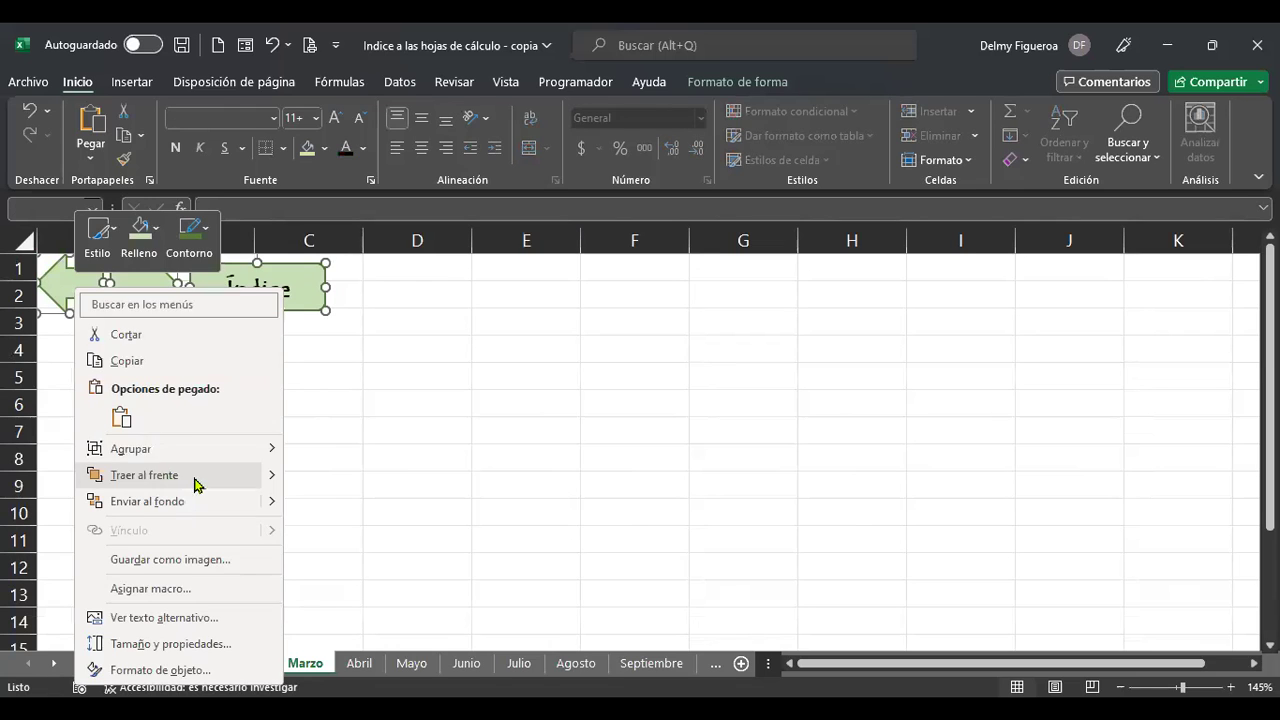
{"action": "left_click", "coordinate": [122, 361]}
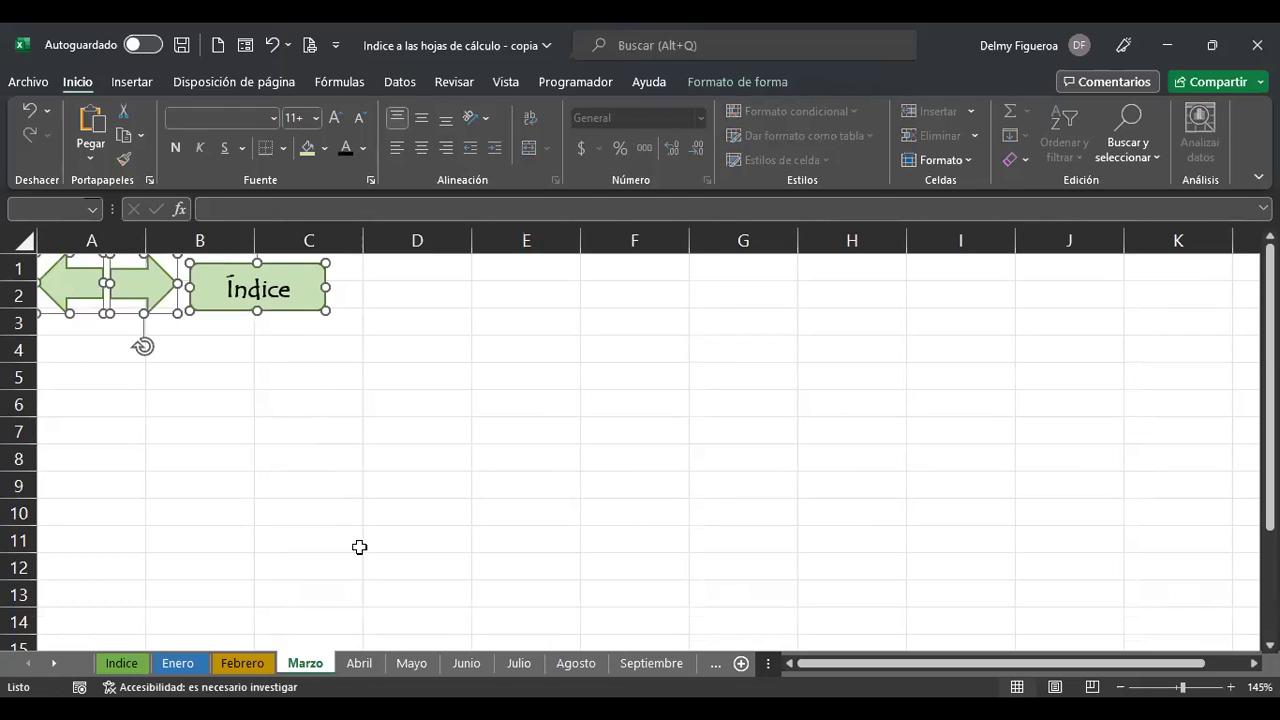
{"action": "left_click", "coordinate": [358, 665]}
{"action": "key", "text": "ctrl+v"}
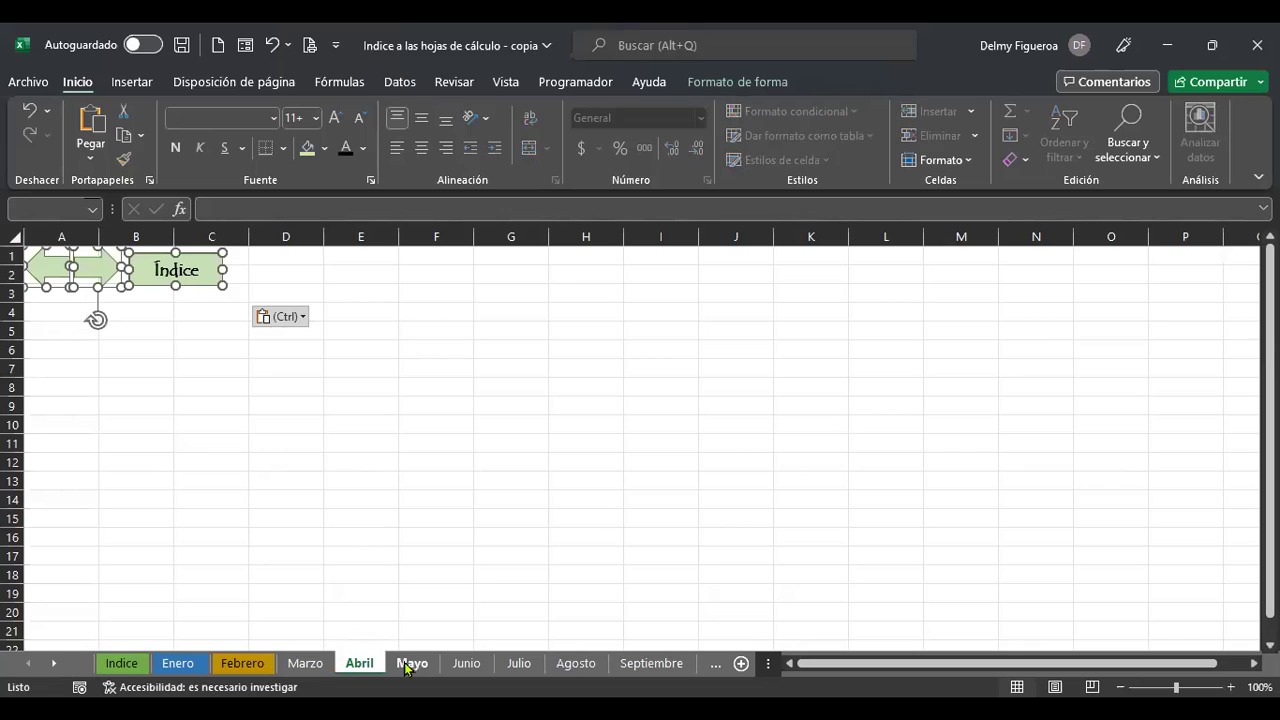
{"action": "left_click", "coordinate": [409, 664]}
{"action": "key", "text": "ctrl+v"}
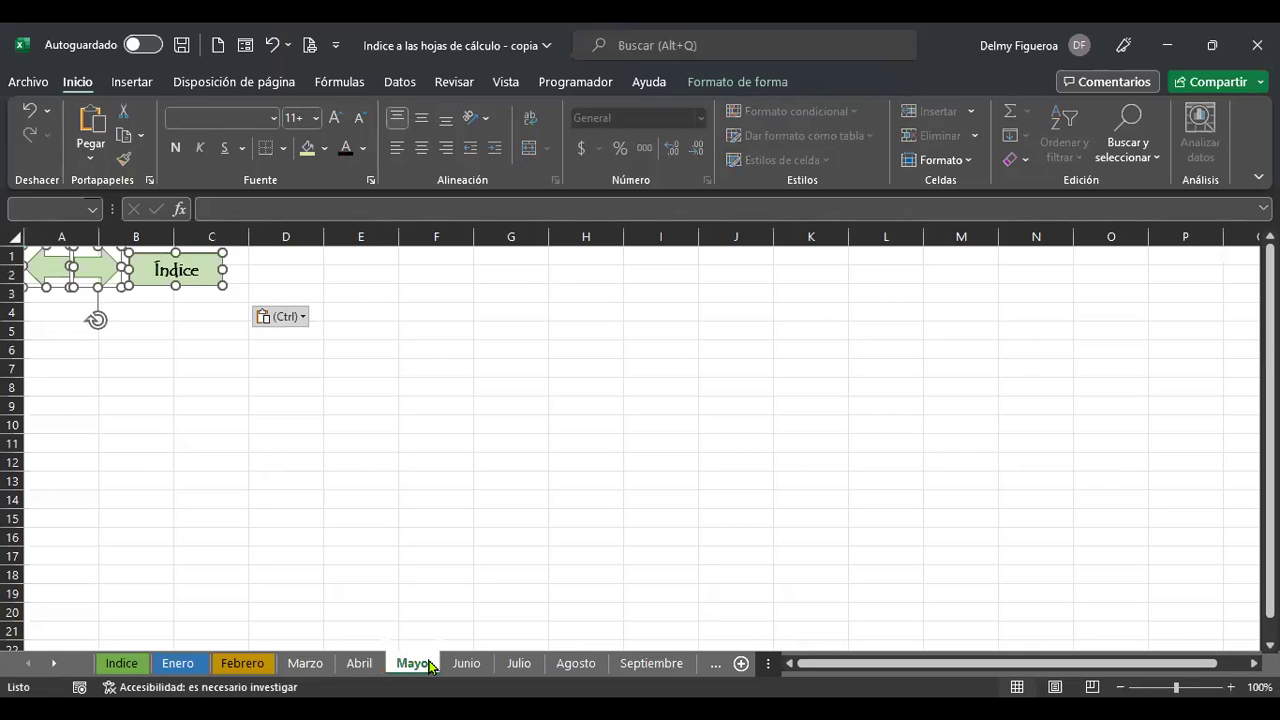
Paste the copied arrows and Índice rounded rectangle into the Junio, Julio, Agosto and Septiembre sheets.
{"action": "left_click", "coordinate": [480, 664]}
{"action": "key", "text": "ctrl+v"}
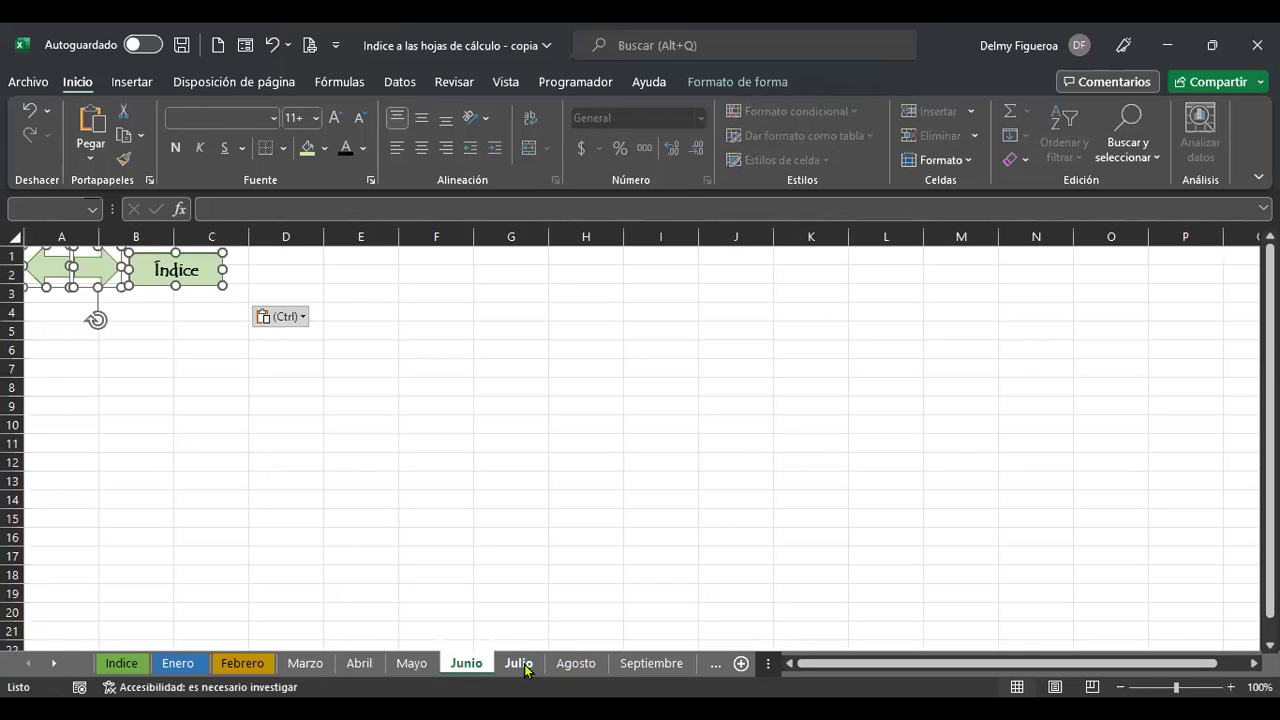
{"action": "left_click", "coordinate": [522, 664]}
{"action": "key", "text": "ctrl+v"}
{"action": "left_click", "coordinate": [580, 664]}
{"action": "key", "text": "ctrl+v"}
{"action": "left_click", "coordinate": [651, 664]}
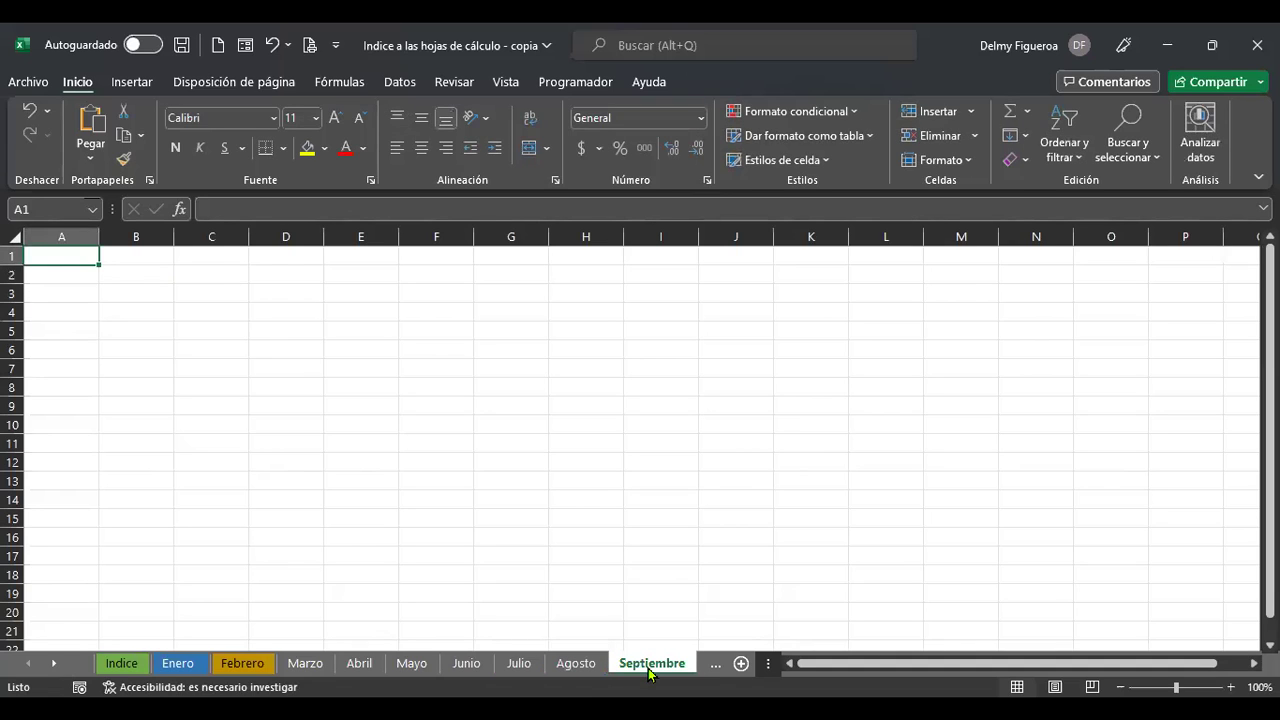
{"action": "key", "text": "ctrl+v"}
Paste the copied arrows and Índice rounded rectangle into the Octubre, Noviembre and Diciembre sheets.
{"action": "left_click", "coordinate": [55, 664]}
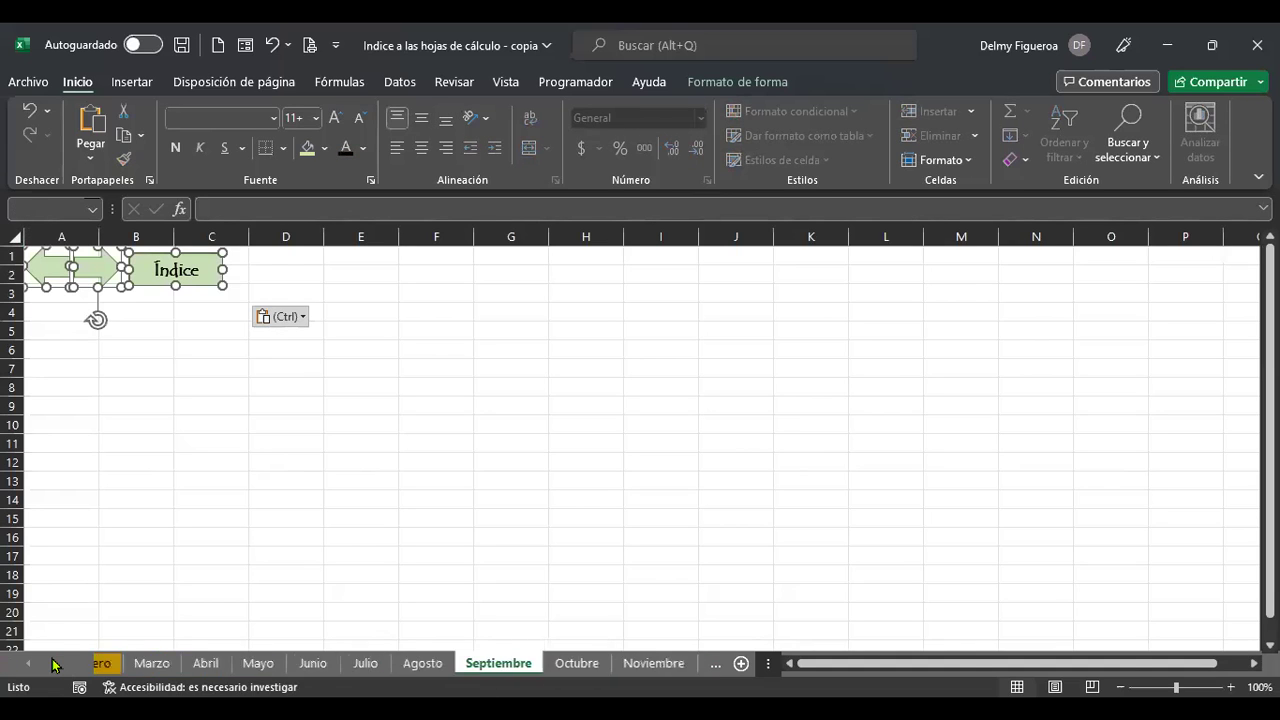
{"action": "left_click", "coordinate": [545, 665]}
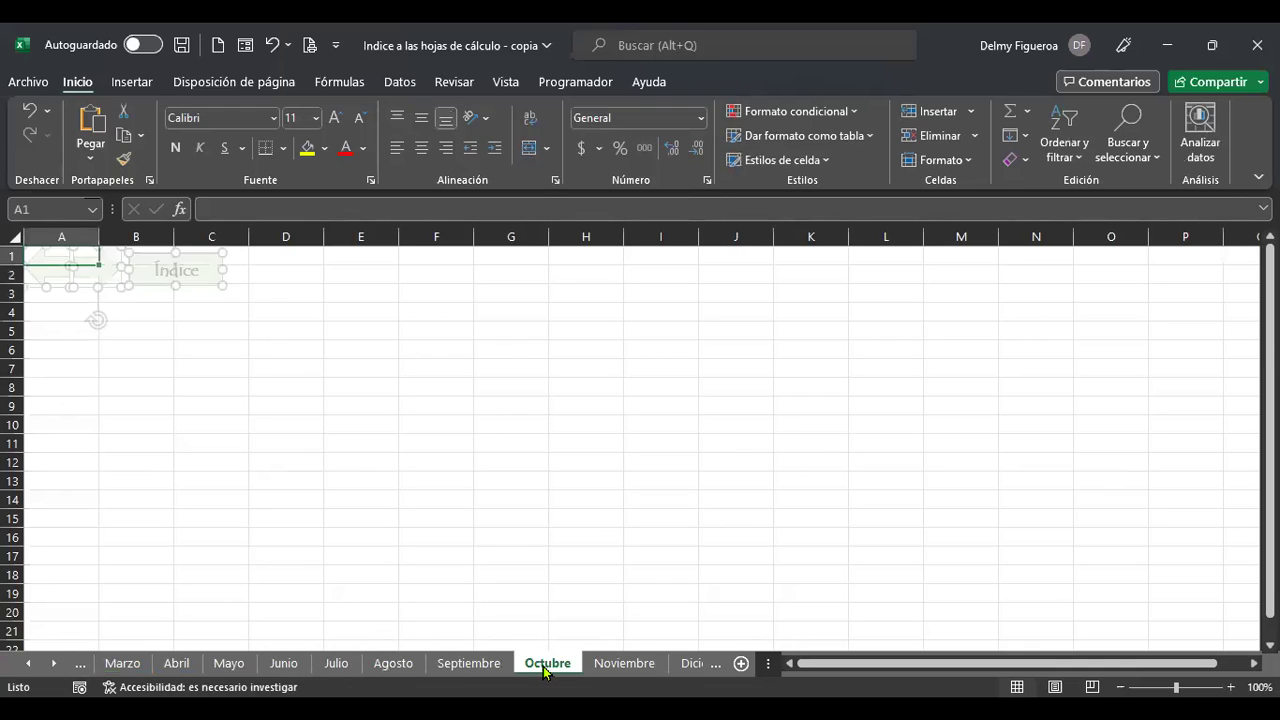
{"action": "key", "text": "ctrl+v"}
{"action": "left_click", "coordinate": [628, 667]}
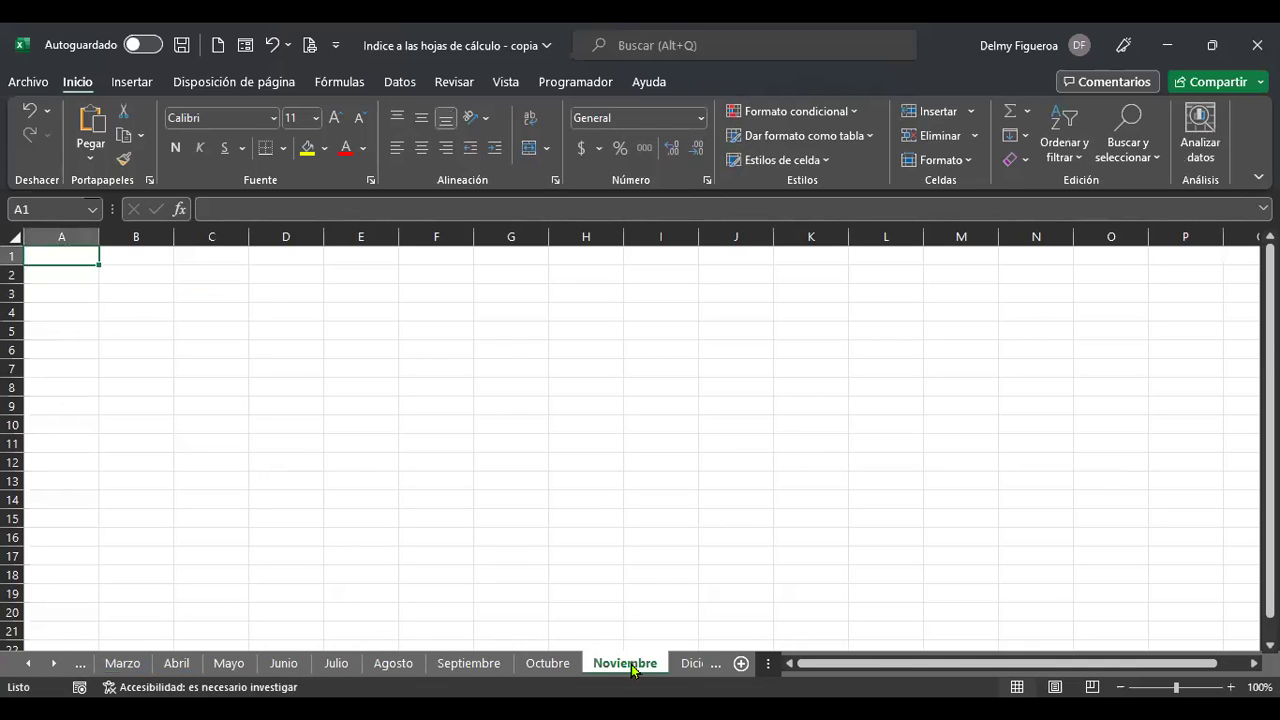
{"action": "key", "text": "ctrl+v"}
{"action": "left_click", "coordinate": [680, 664]}
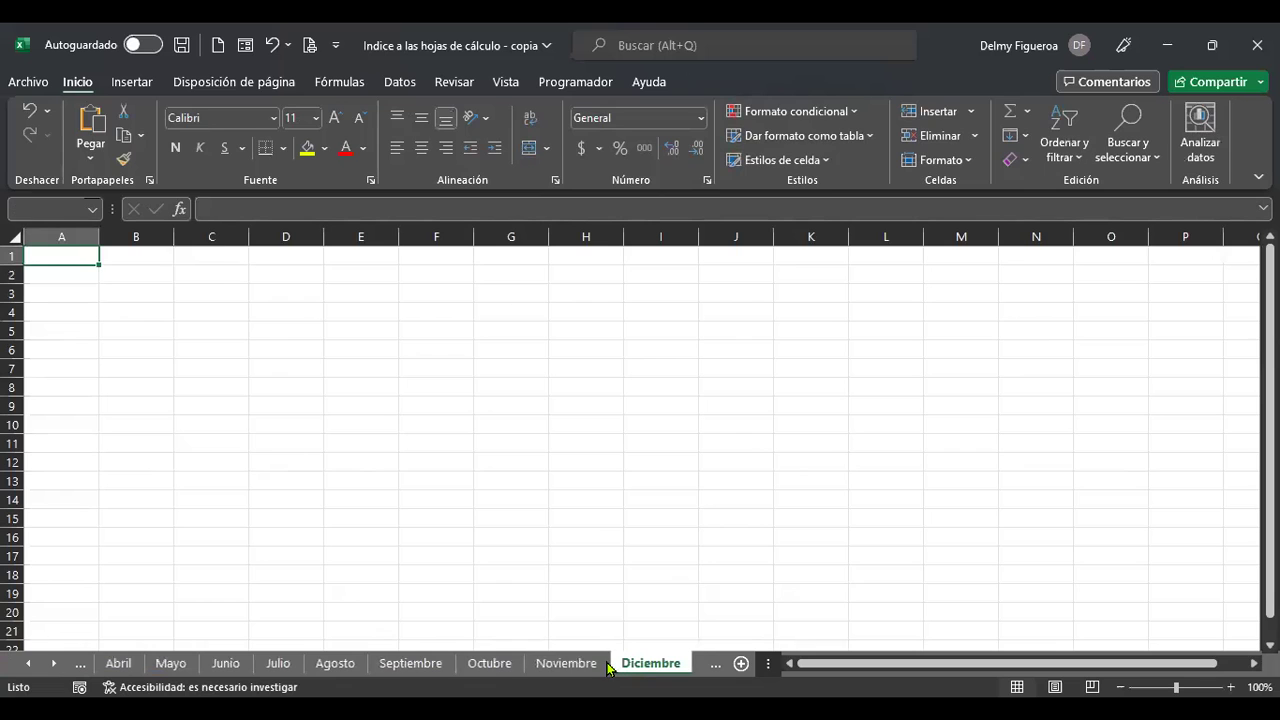
{"action": "key", "text": "ctrl+v"}
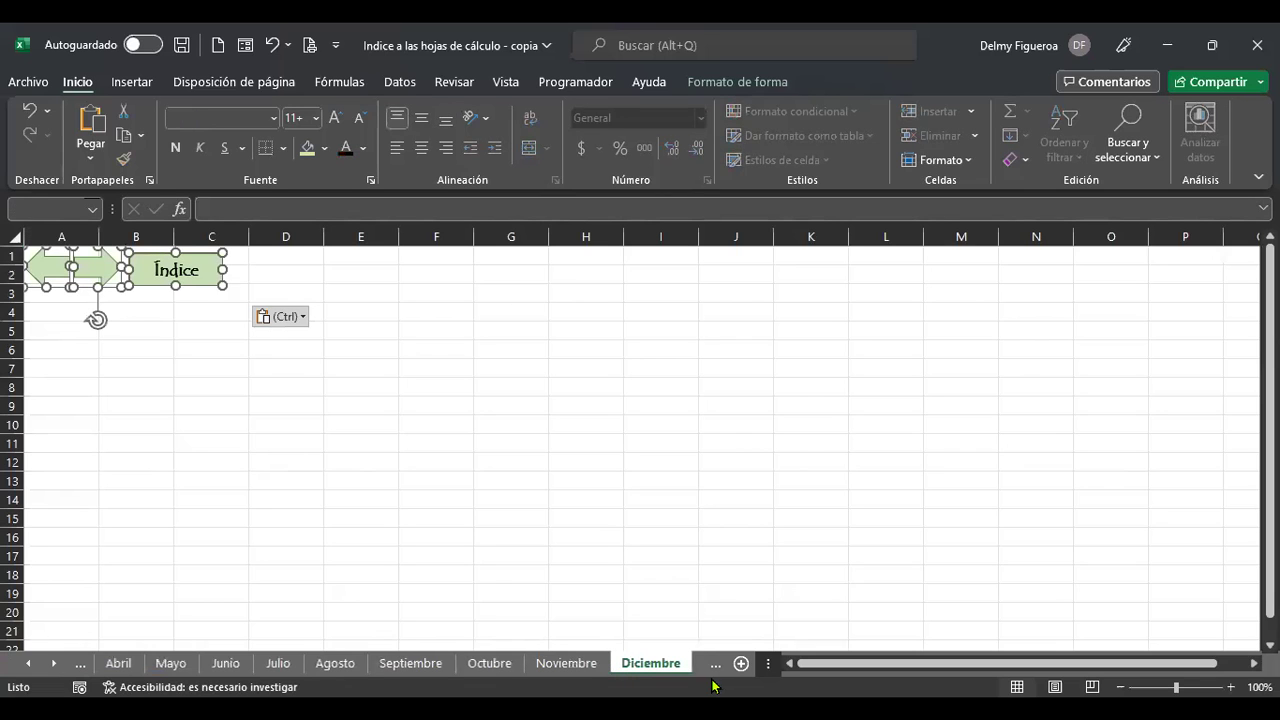
Try pasting the arrows and Índice shape into the 2019 sheet, and undo the paste.
{"action": "left_click", "coordinate": [53, 663]}
{"action": "left_click", "coordinate": [53, 663]}
{"action": "left_click", "coordinate": [53, 663]}
{"action": "left_click", "coordinate": [548, 668]}
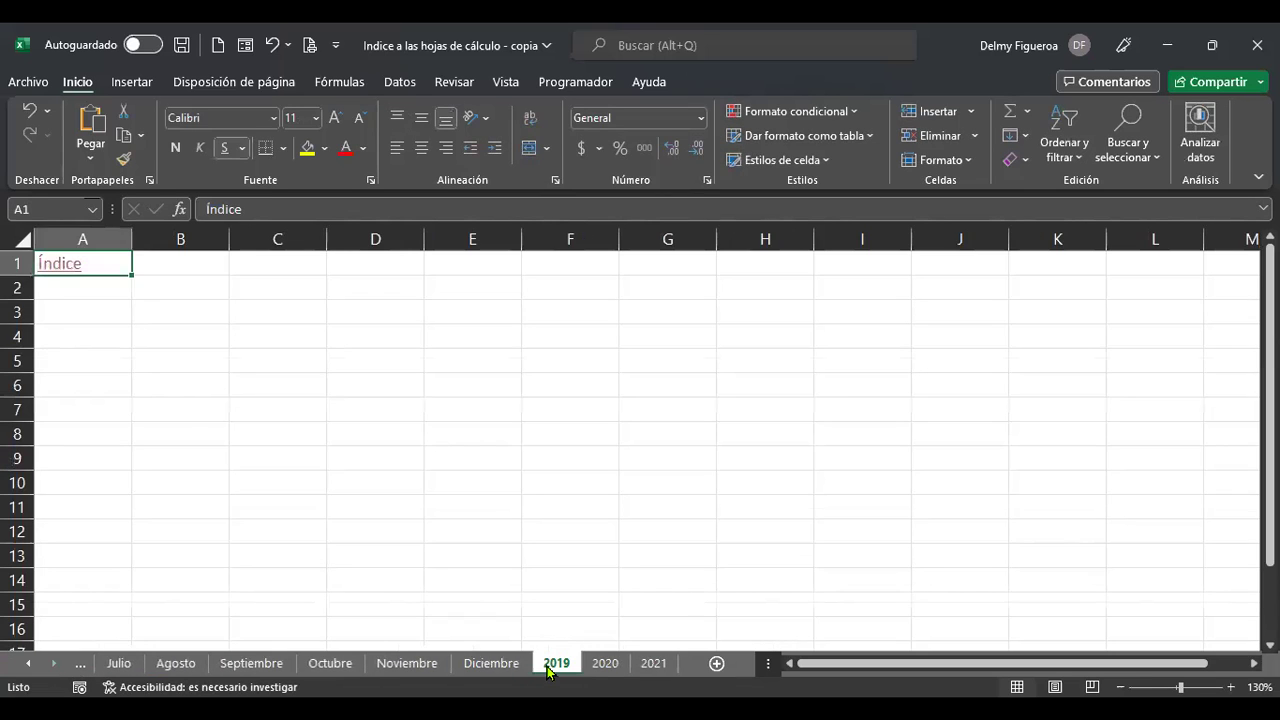
{"action": "key", "text": "ctrl+v"}
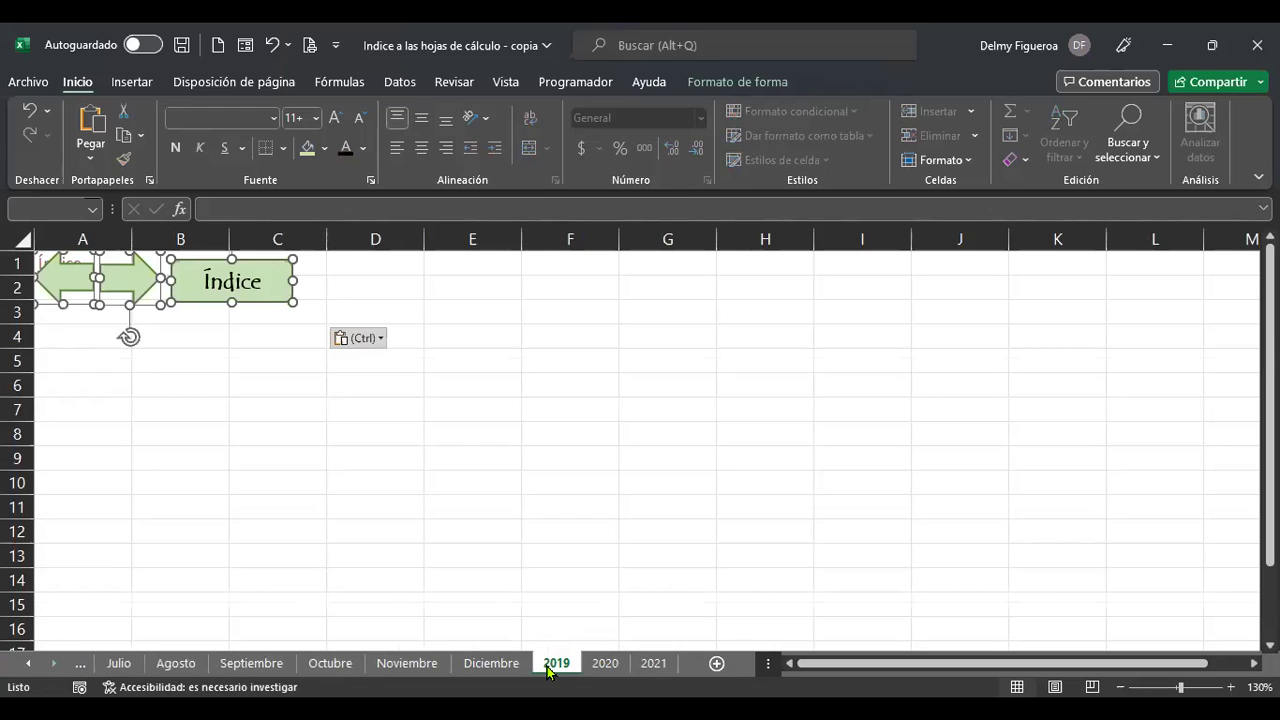
{"action": "key", "text": "ctrl+z"}
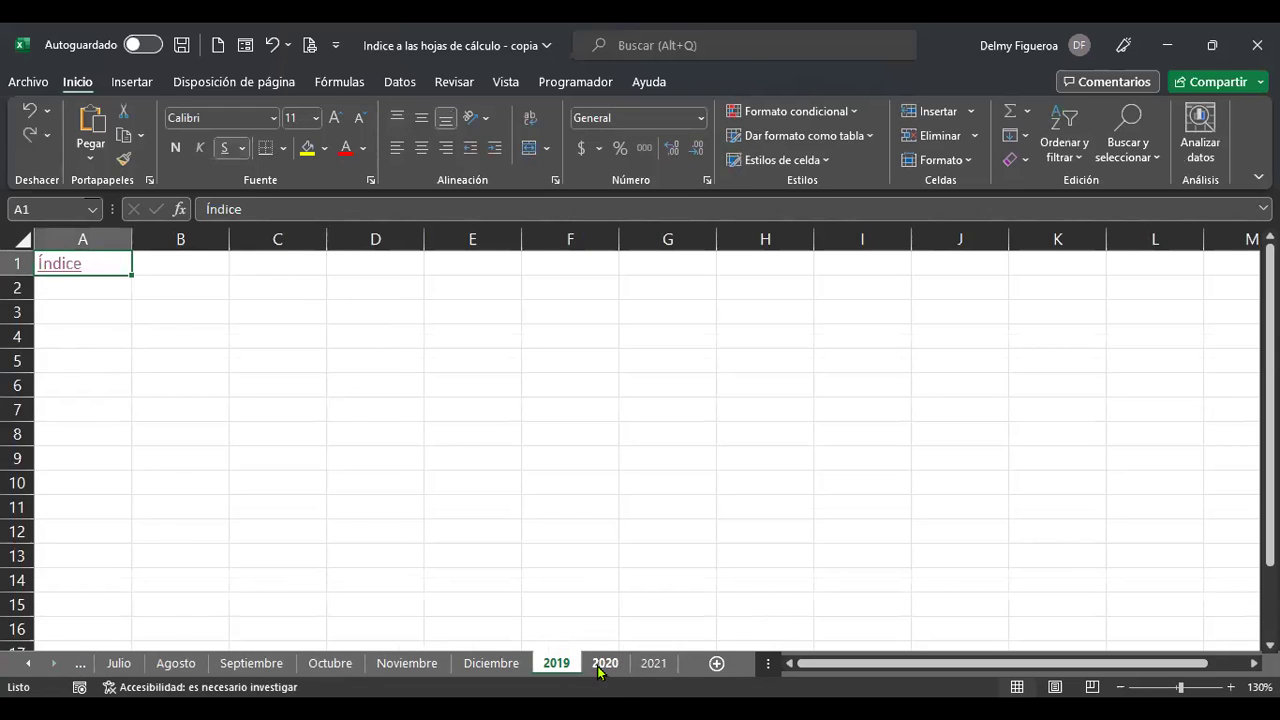
Paste the copied arrows and Índice rounded rectangle into the 2020 and 2021 sheets.
{"action": "left_click", "coordinate": [605, 665]}
{"action": "key", "text": "ctrl+v"}
{"action": "left_click", "coordinate": [649, 668]}
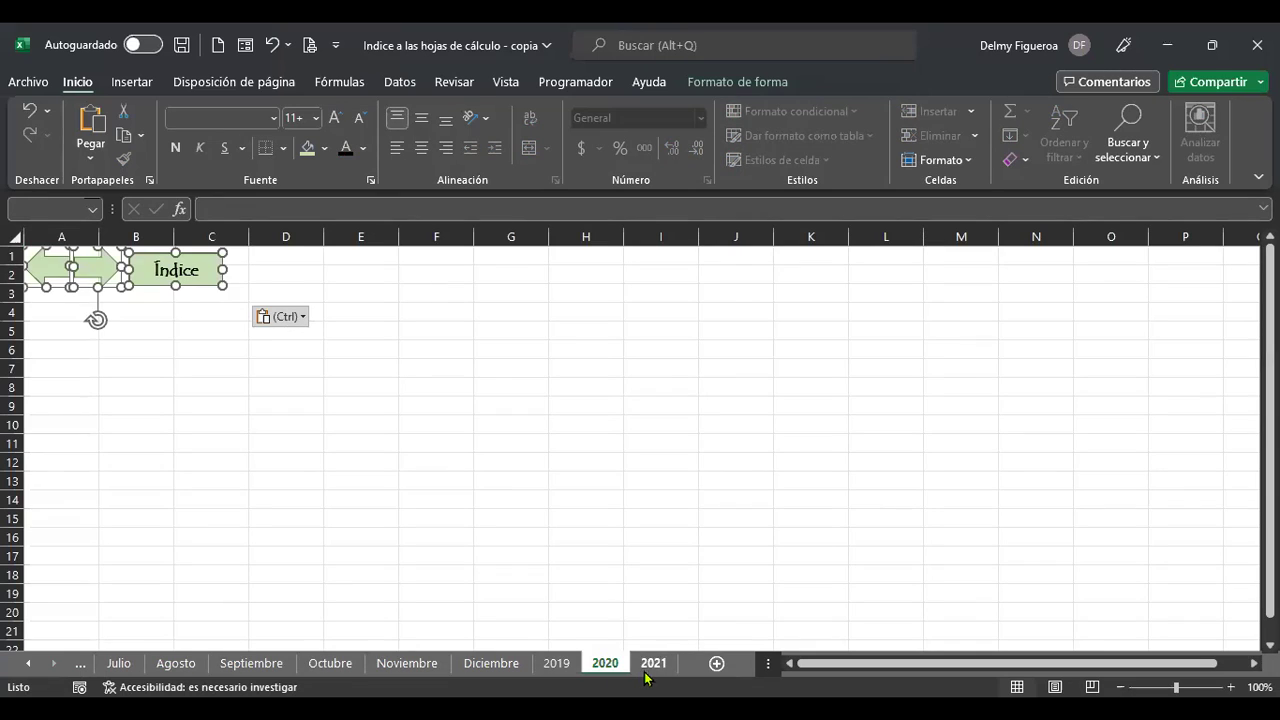
{"action": "key", "text": "ctrl+v"}
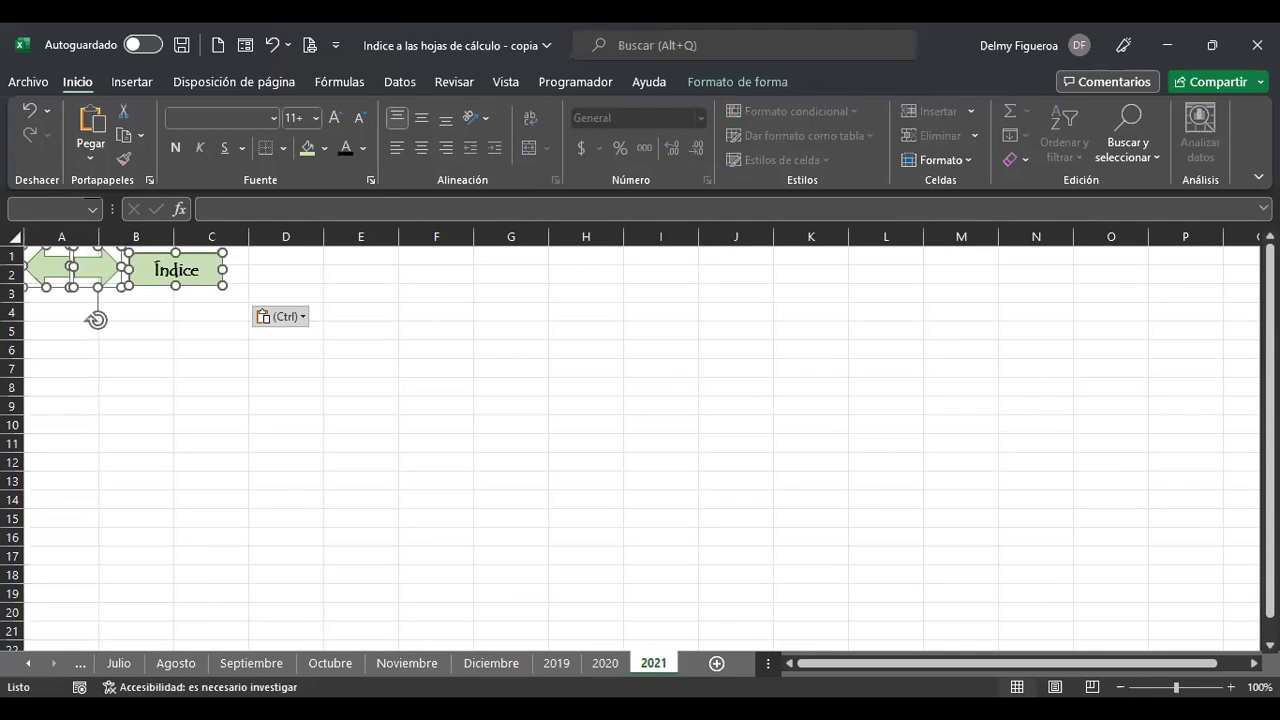
Test the Índice shape's link on the 2021 sheet.
{"action": "left_click", "coordinate": [234, 424]}
{"action": "scroll", "coordinate": [272, 460], "scroll_direction": "up", "scroll_amount": 3}
{"action": "scroll", "coordinate": [275, 460], "scroll_direction": "up", "scroll_amount": 1}
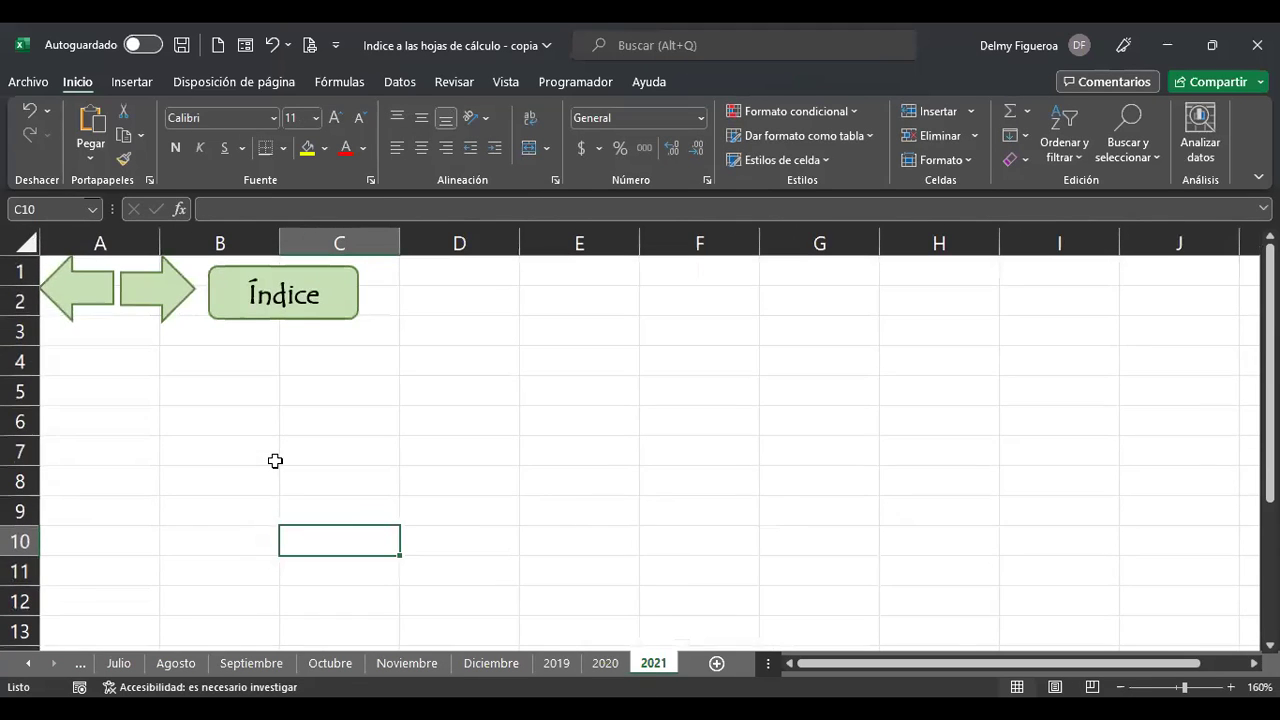
{"action": "key", "text": "ctrl+Home"}
{"action": "left_click", "coordinate": [335, 312]}
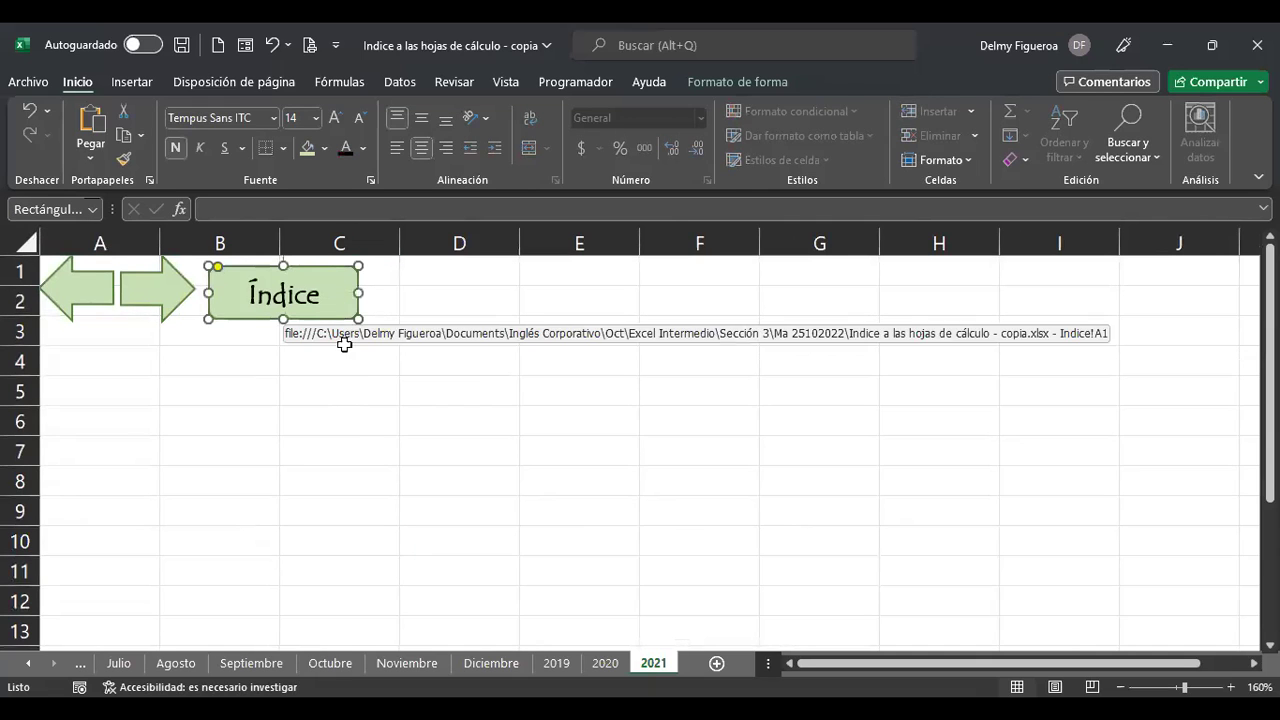
{"action": "left_click", "coordinate": [531, 460]}
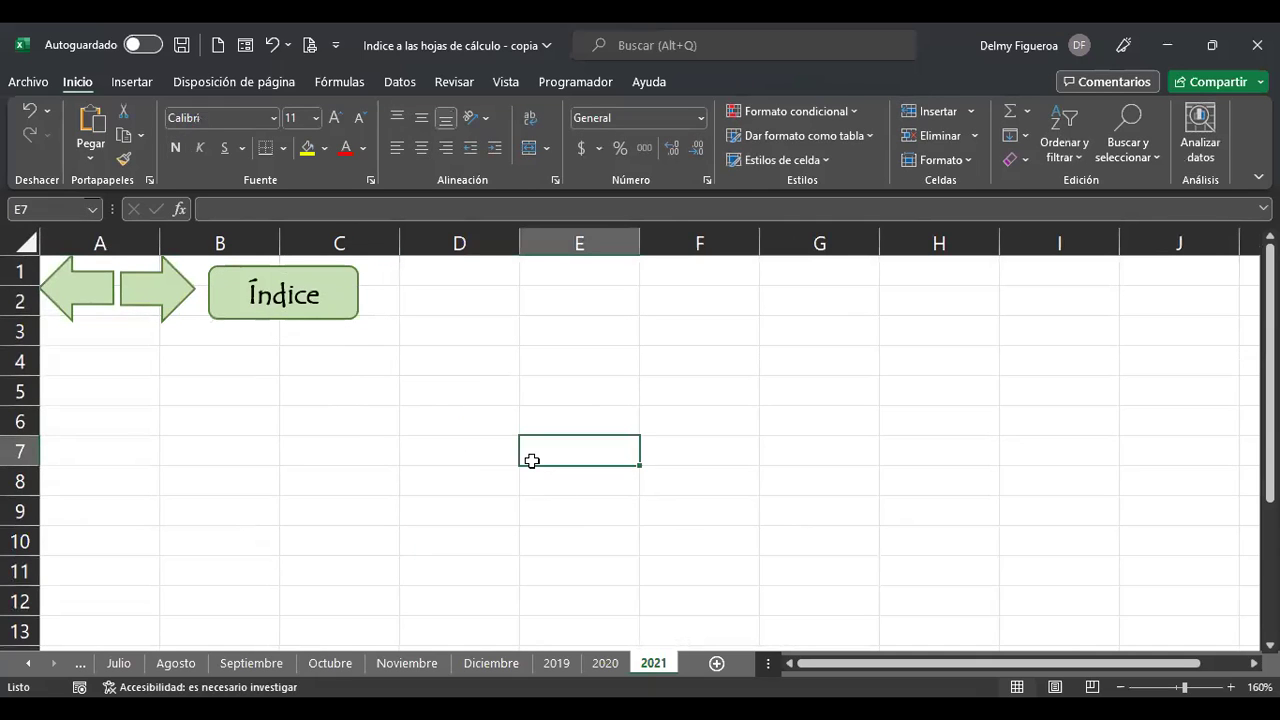
{"action": "left_click", "coordinate": [270, 305]}
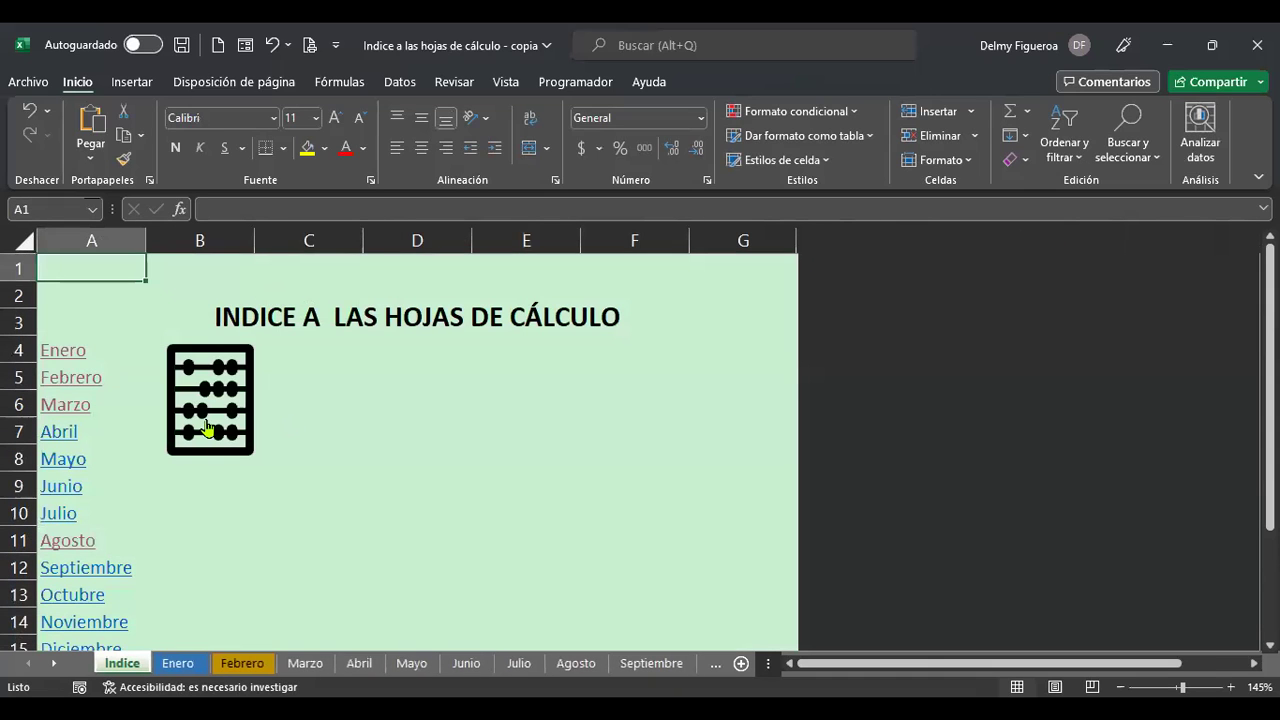
Test the abacus icon's link to the 2019 sheet and return to the index through the Índice link in A1.
{"action": "scroll", "coordinate": [88, 390], "scroll_direction": "down", "scroll_amount": 2}
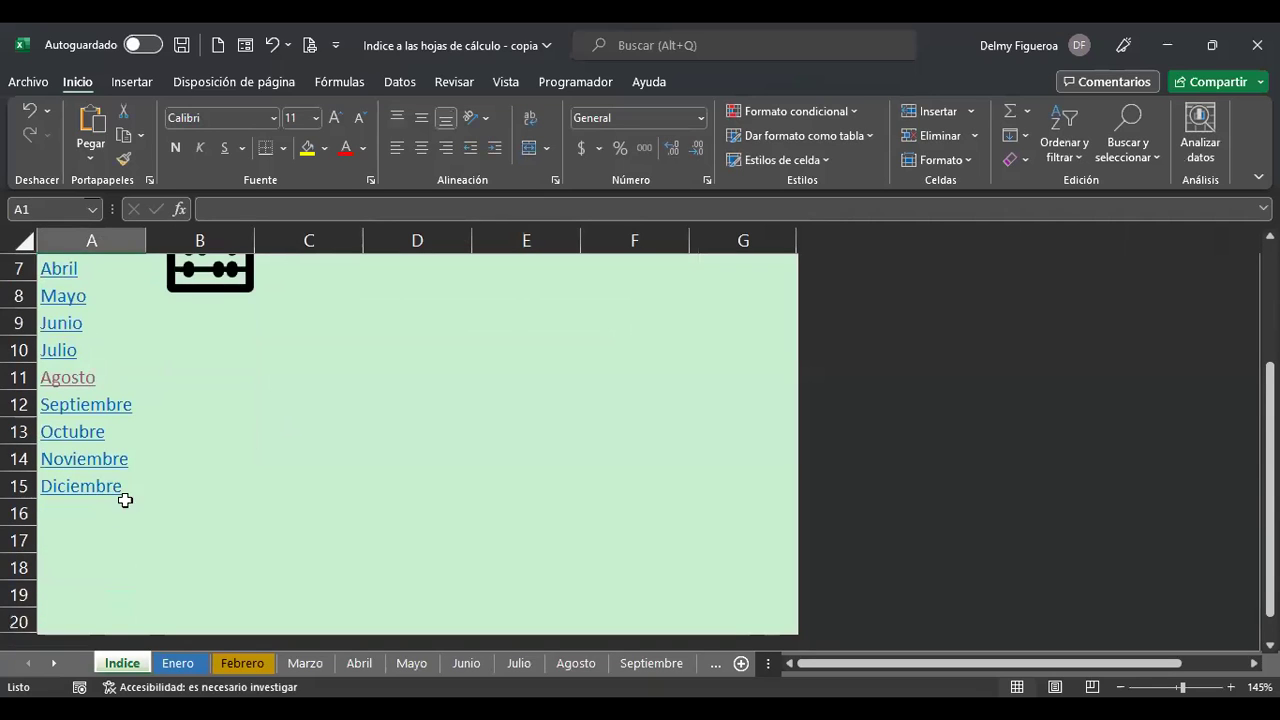
{"action": "scroll", "coordinate": [129, 510], "scroll_direction": "up", "scroll_amount": 2}
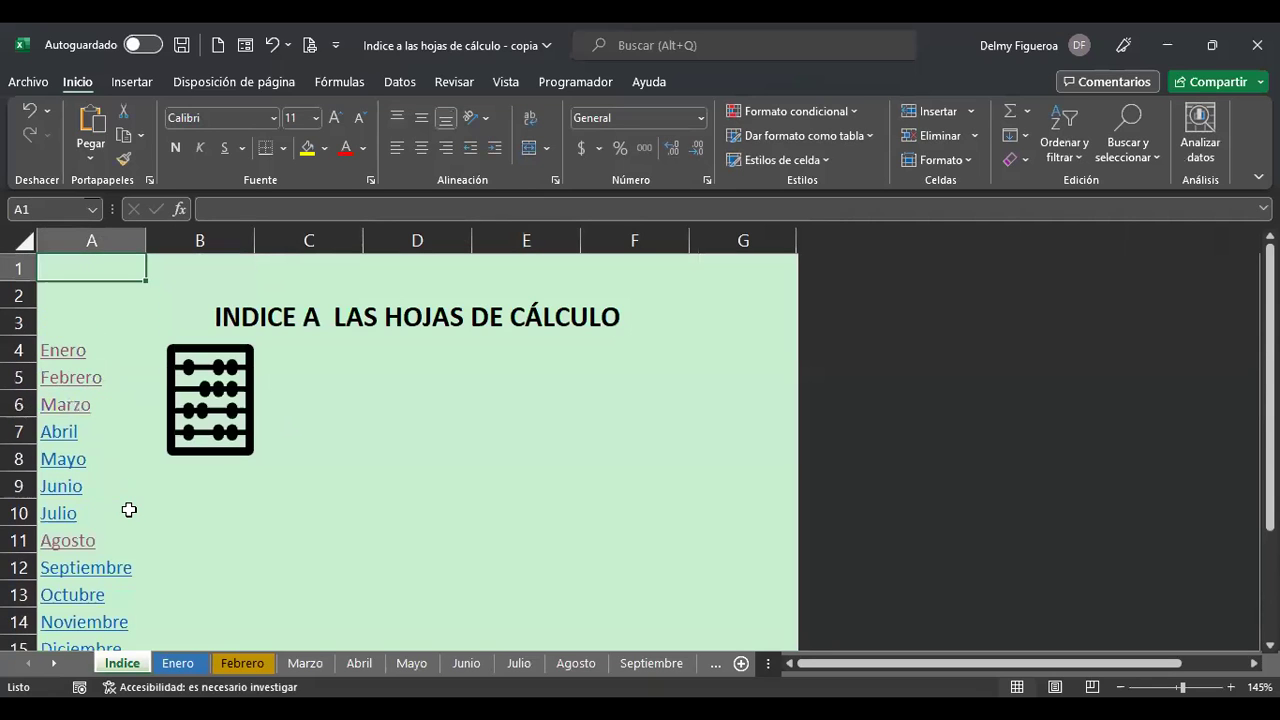
{"action": "left_click", "coordinate": [231, 389]}
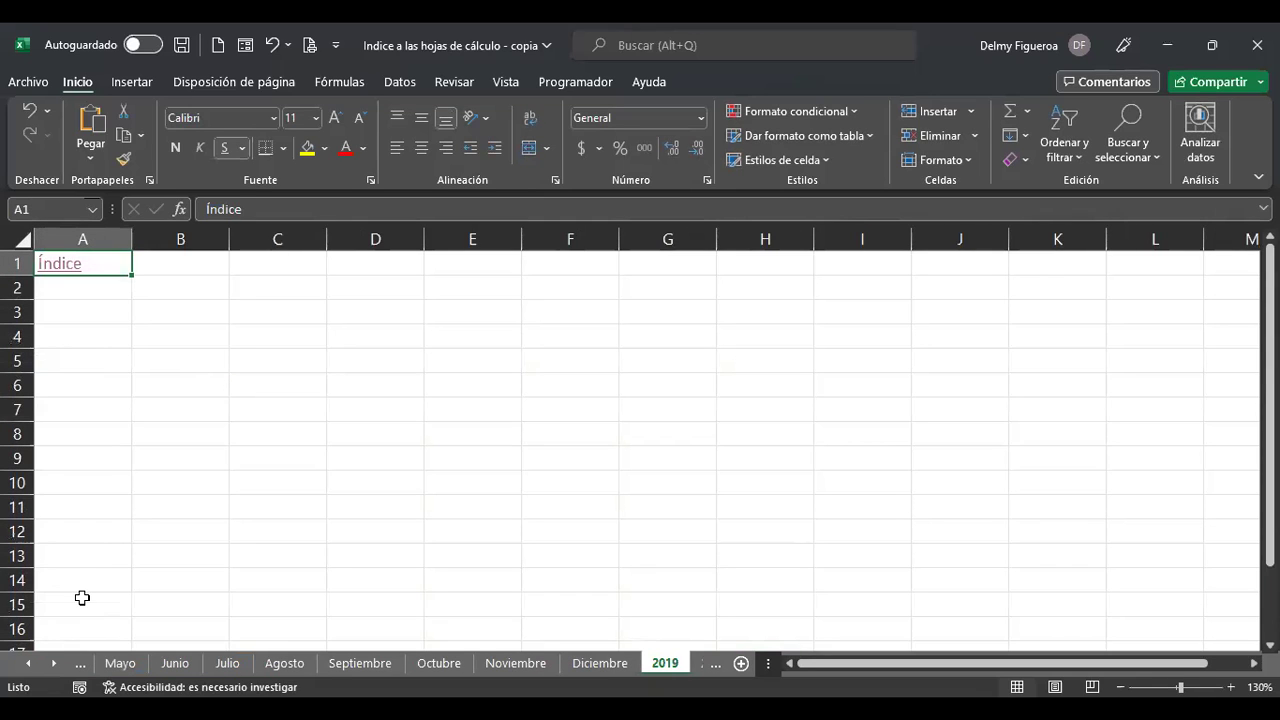
{"action": "left_click", "coordinate": [60, 262]}
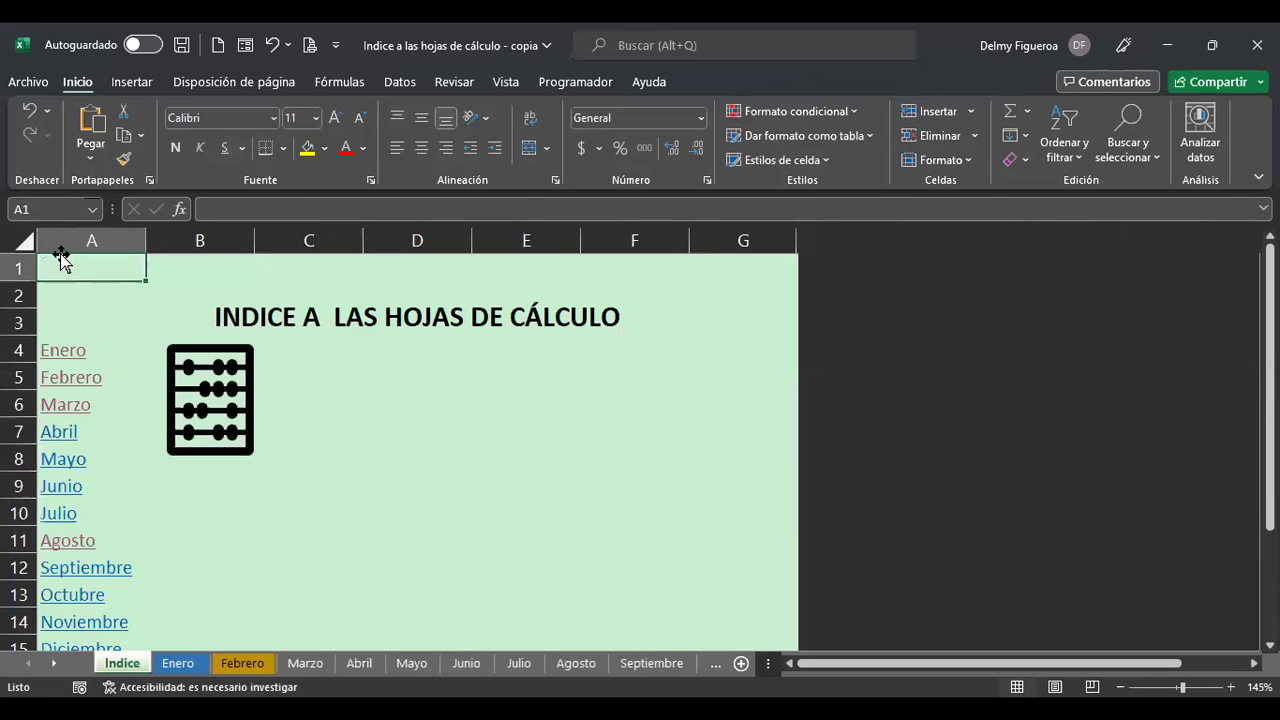
Shrink the abacus icon on the index sheet slightly, keeping its proportions.
{"action": "left_click", "coordinate": [185, 377]}
{"action": "right_click", "coordinate": [185, 377]}
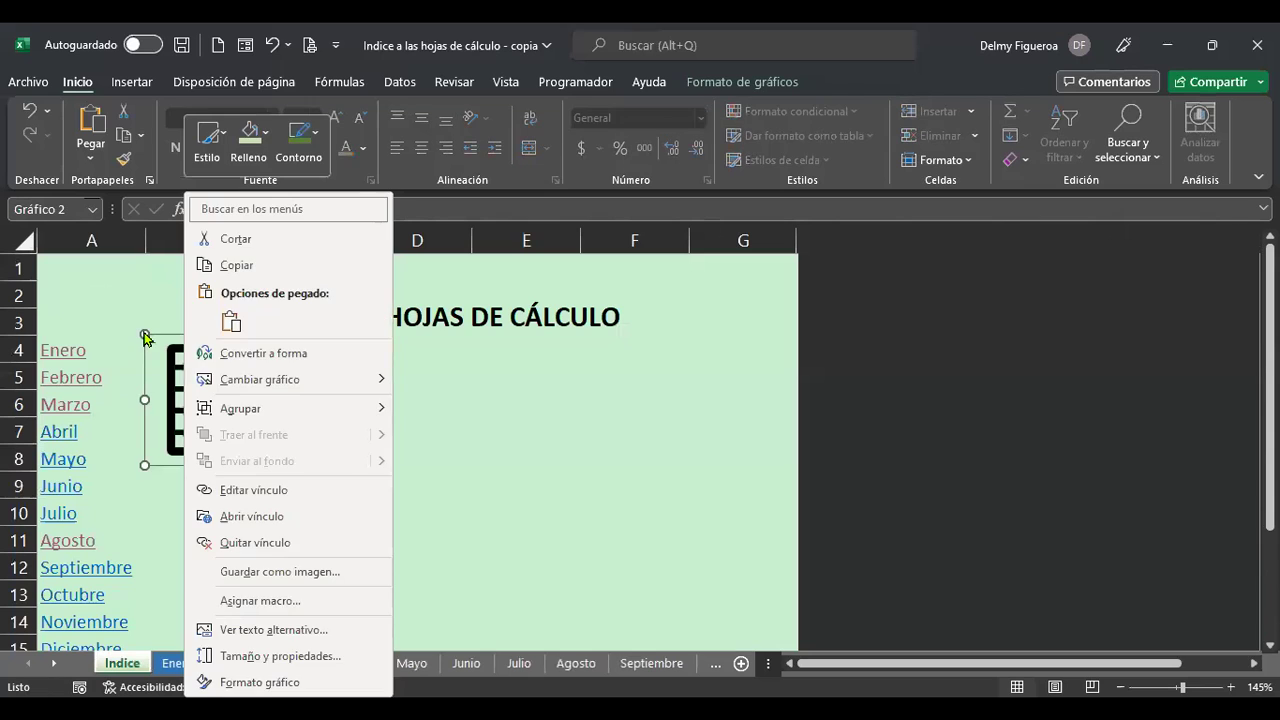
{"action": "key", "text": "Escape"}
{"action": "left_click_drag", "start_coordinate": [272, 465], "coordinate": [258, 451]}
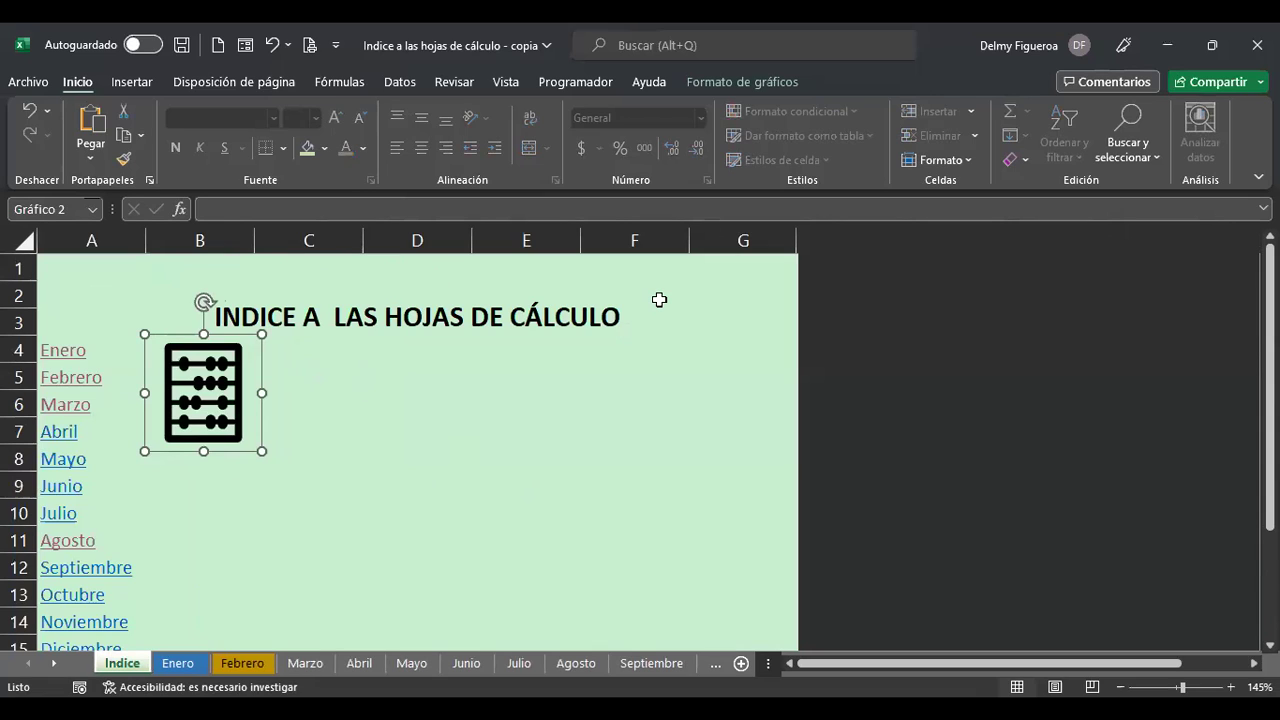
Search the icon library for "ventas" and insert the filled storefront icon into the index sheet.
{"action": "mouse_move", "coordinate": [214, 394]}
{"action": "left_click", "coordinate": [133, 83]}
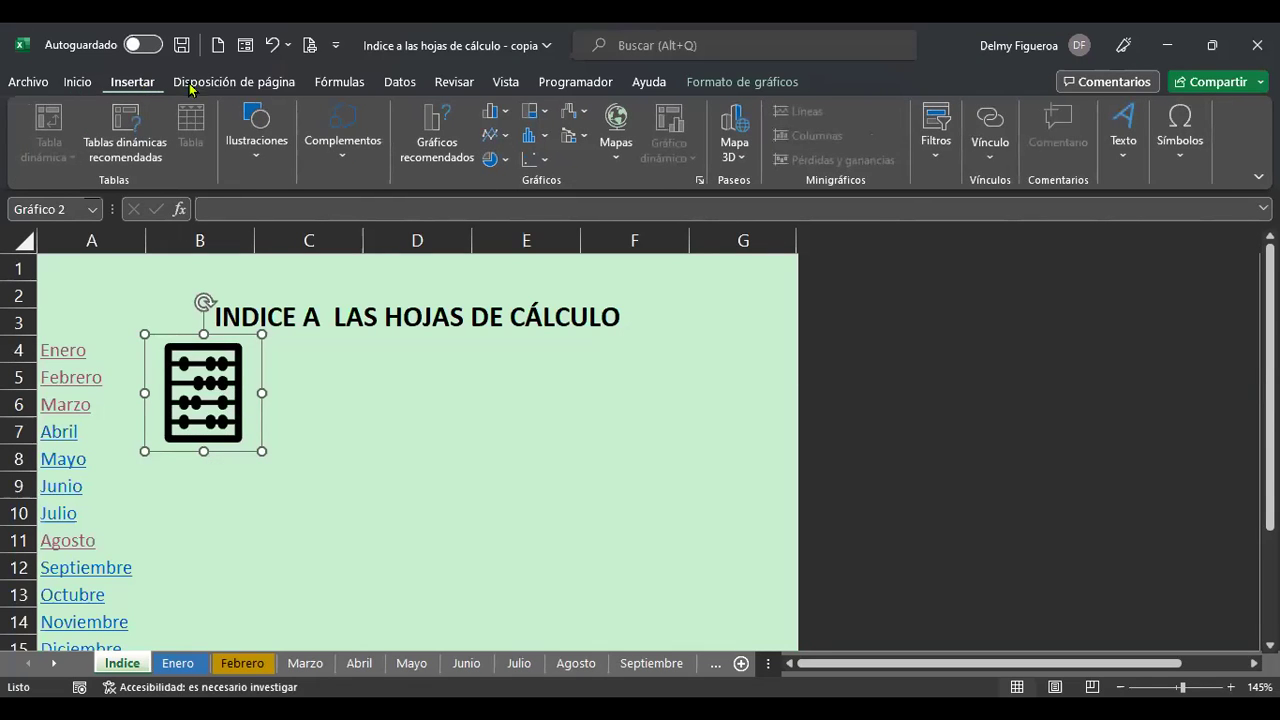
{"action": "left_click", "coordinate": [253, 153]}
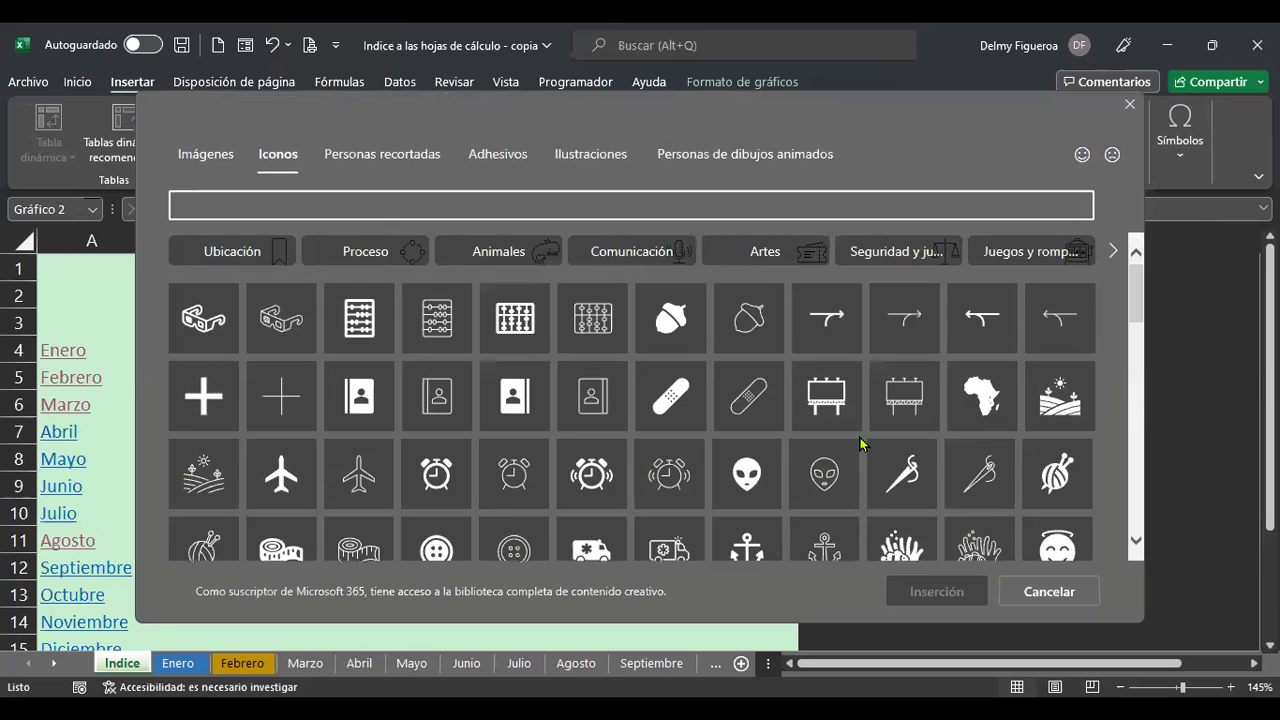
{"action": "scroll", "coordinate": [858, 442], "scroll_direction": "down", "scroll_amount": 1}
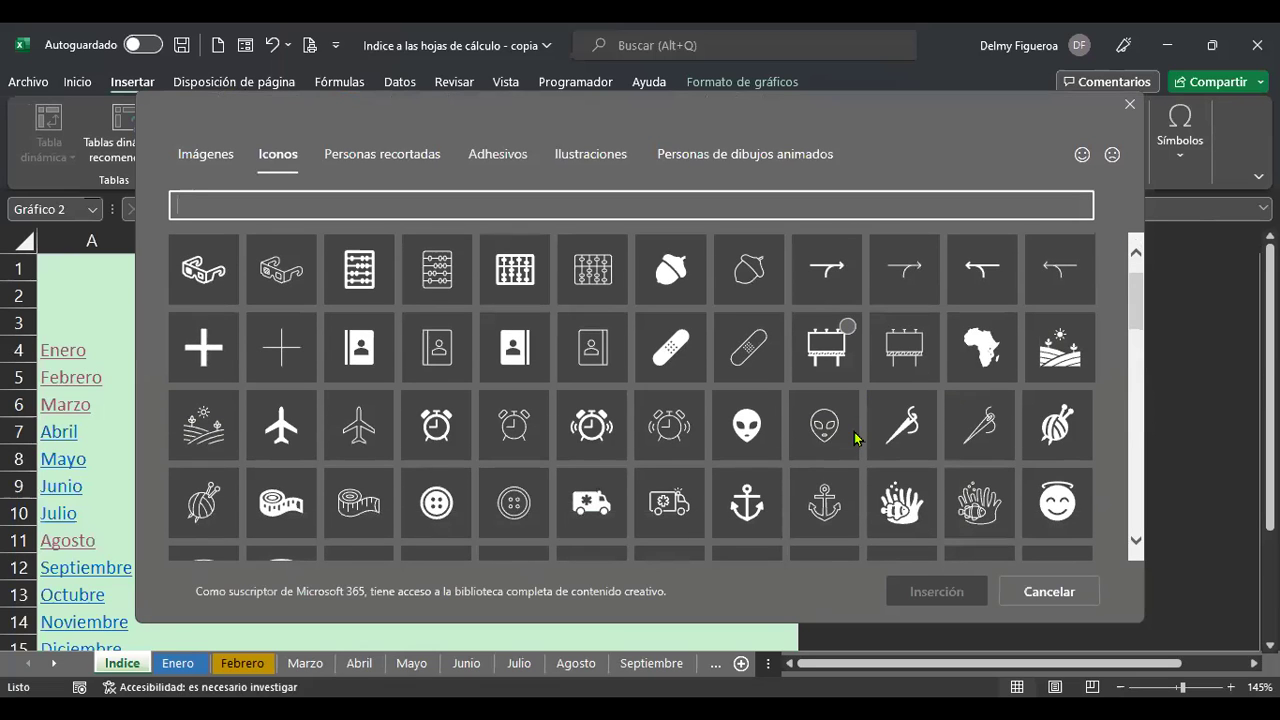
{"action": "scroll", "coordinate": [857, 438], "scroll_direction": "down", "scroll_amount": 1}
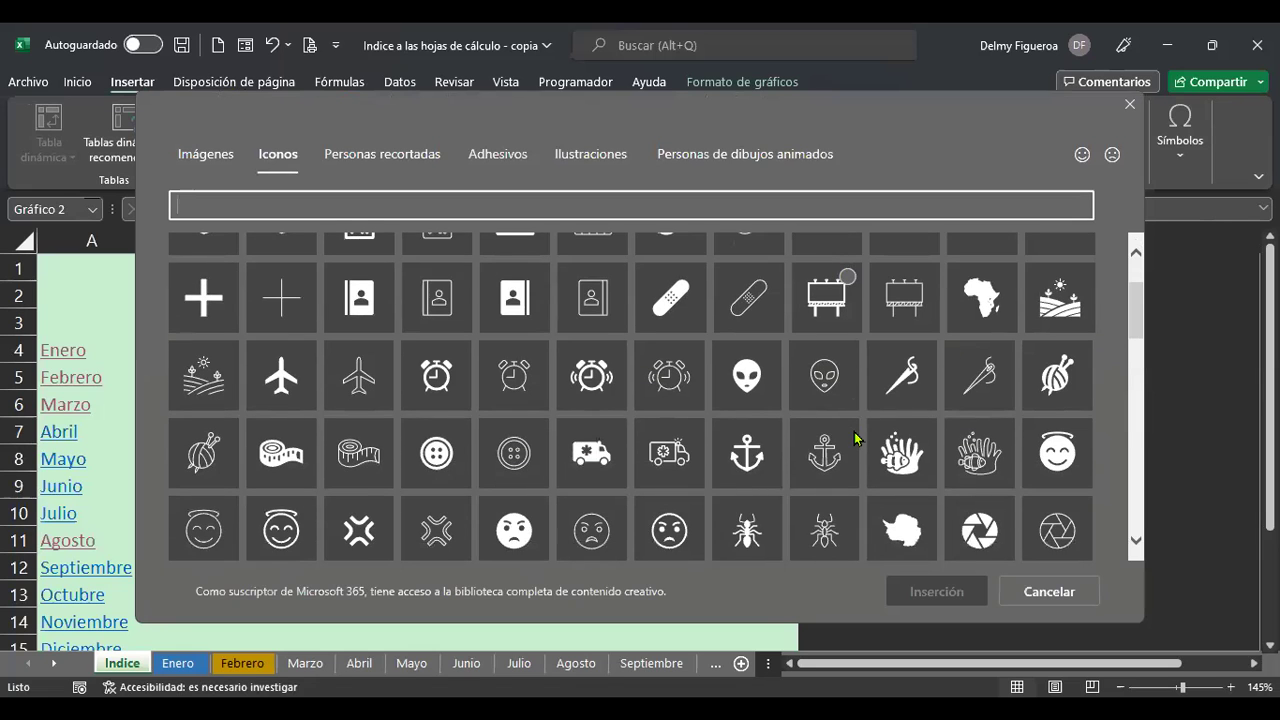
{"action": "scroll", "coordinate": [855, 438], "scroll_direction": "up", "scroll_amount": 2}
{"action": "type", "text": "ventas"}
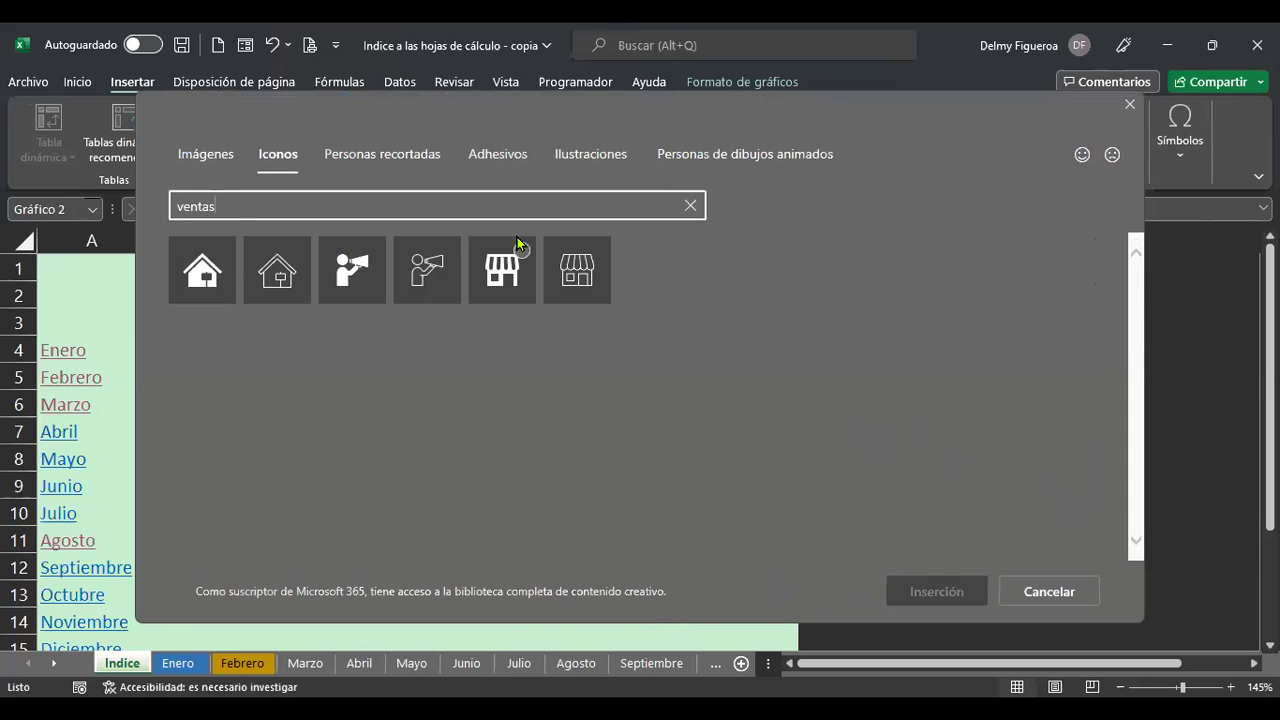
{"action": "left_click", "coordinate": [506, 278]}
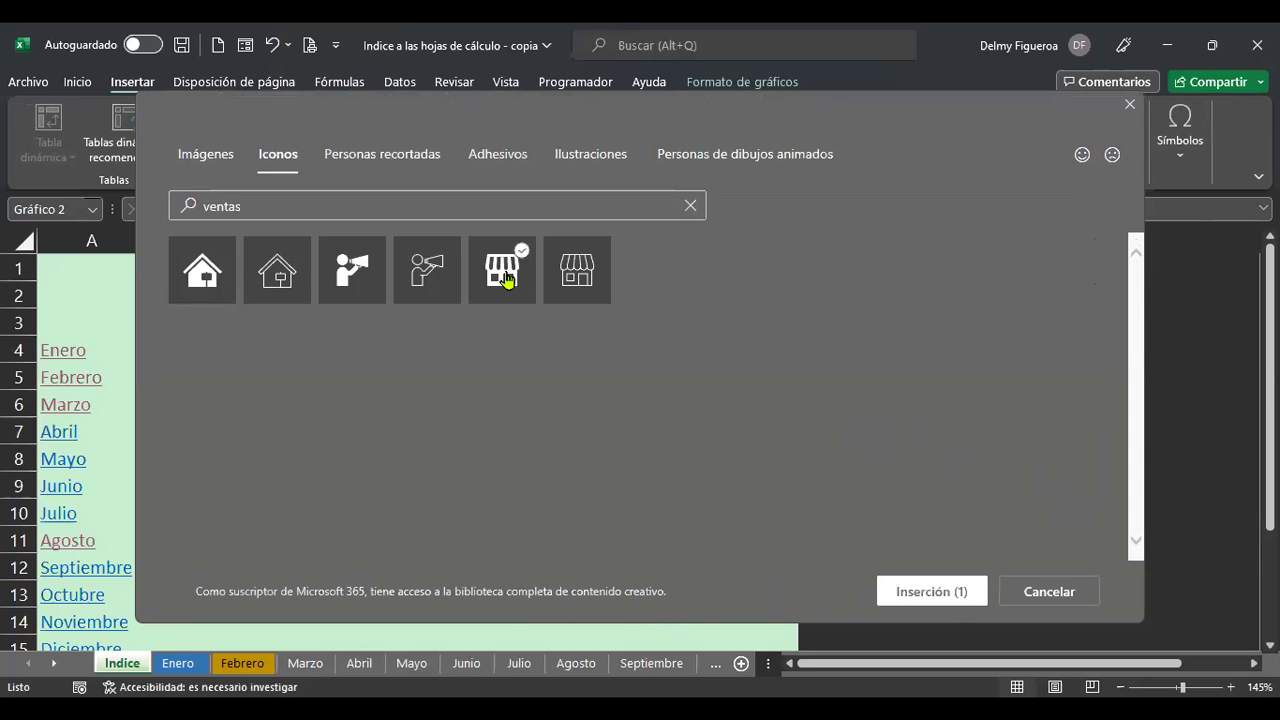
{"action": "left_click", "coordinate": [932, 592]}
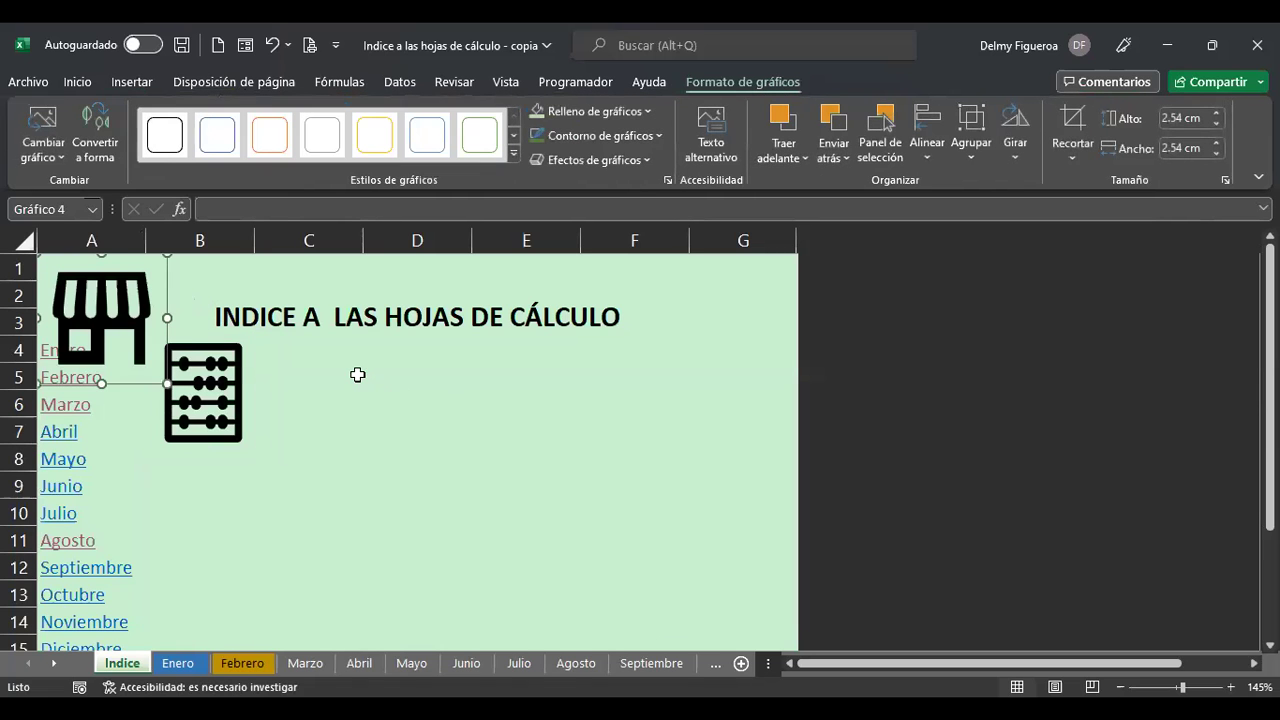
Move the storefront icon beside the abacus, mostly over column C, and shrink it to about 2.24 cm square.
{"action": "left_click_drag", "start_coordinate": [116, 322], "coordinate": [333, 393]}
{"action": "left_click_drag", "start_coordinate": [386, 463], "coordinate": [371, 449]}
{"action": "left_click_drag", "start_coordinate": [313, 391], "coordinate": [352, 397]}
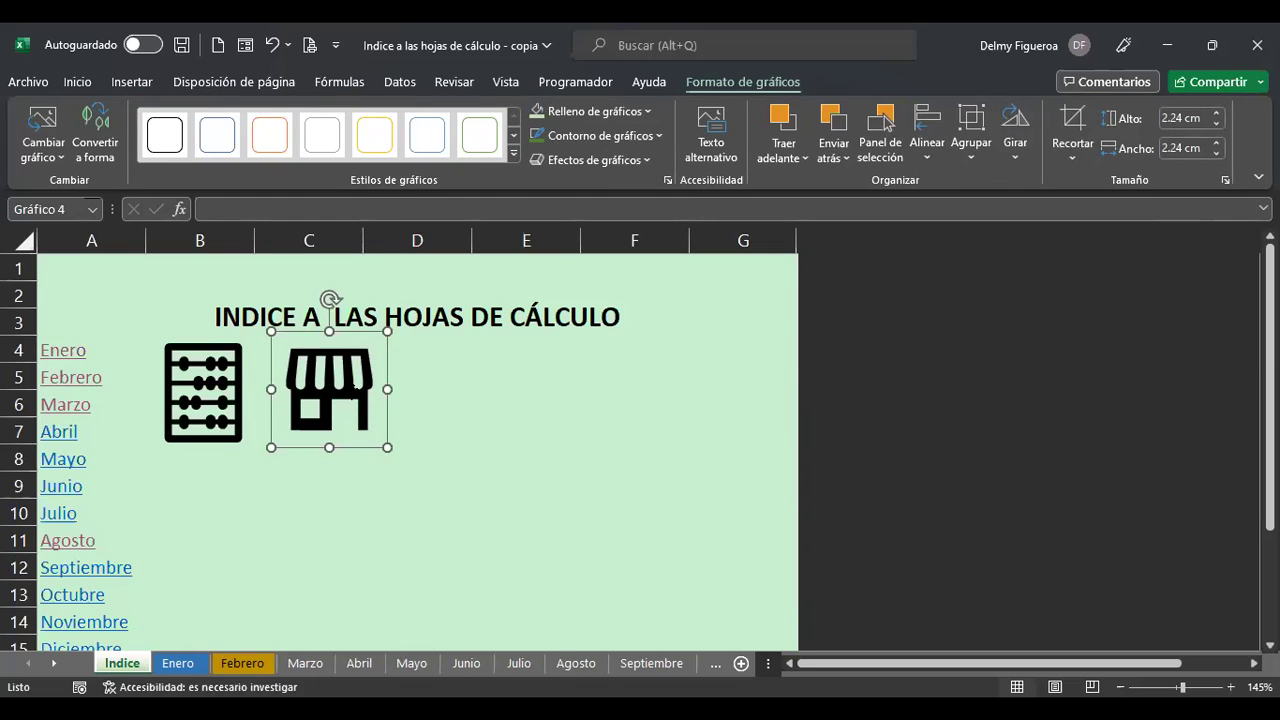
Link the storefront icon to cell A1 of the 2020 sheet, adding a "Ver hoja" ScreenTip for that sheet.
{"action": "right_click", "coordinate": [353, 391]}
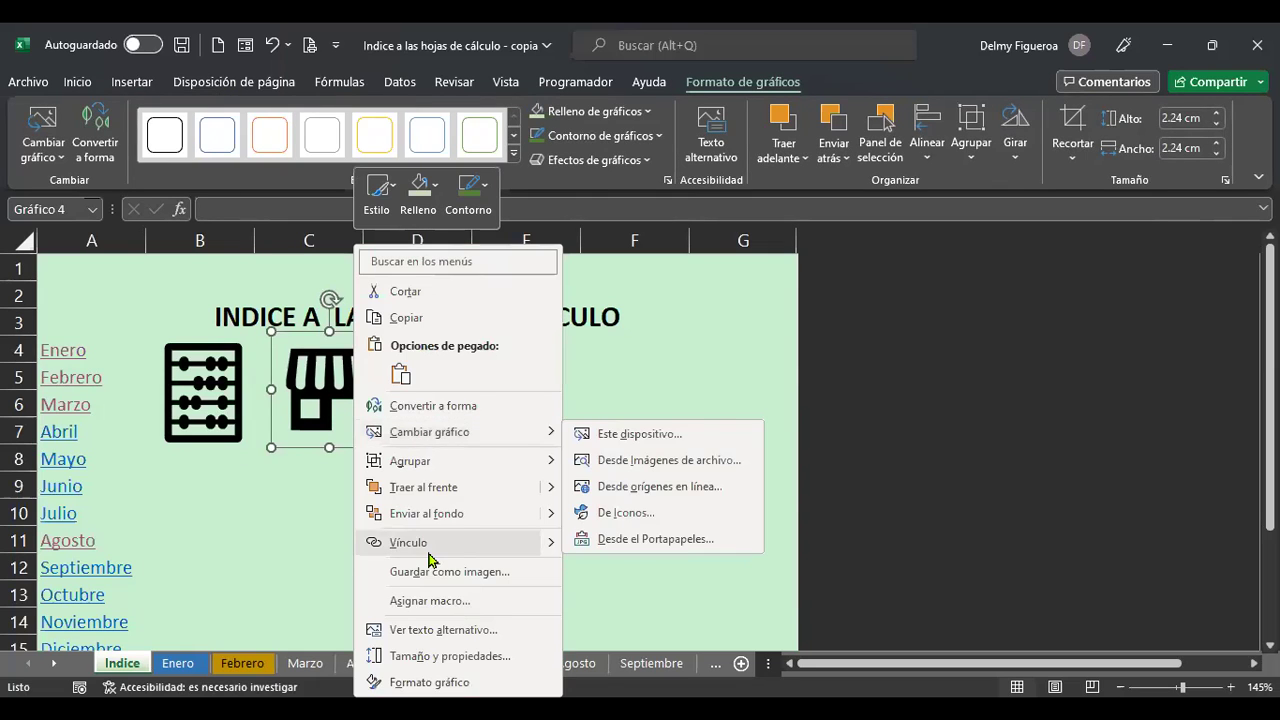
{"action": "left_click", "coordinate": [470, 540]}
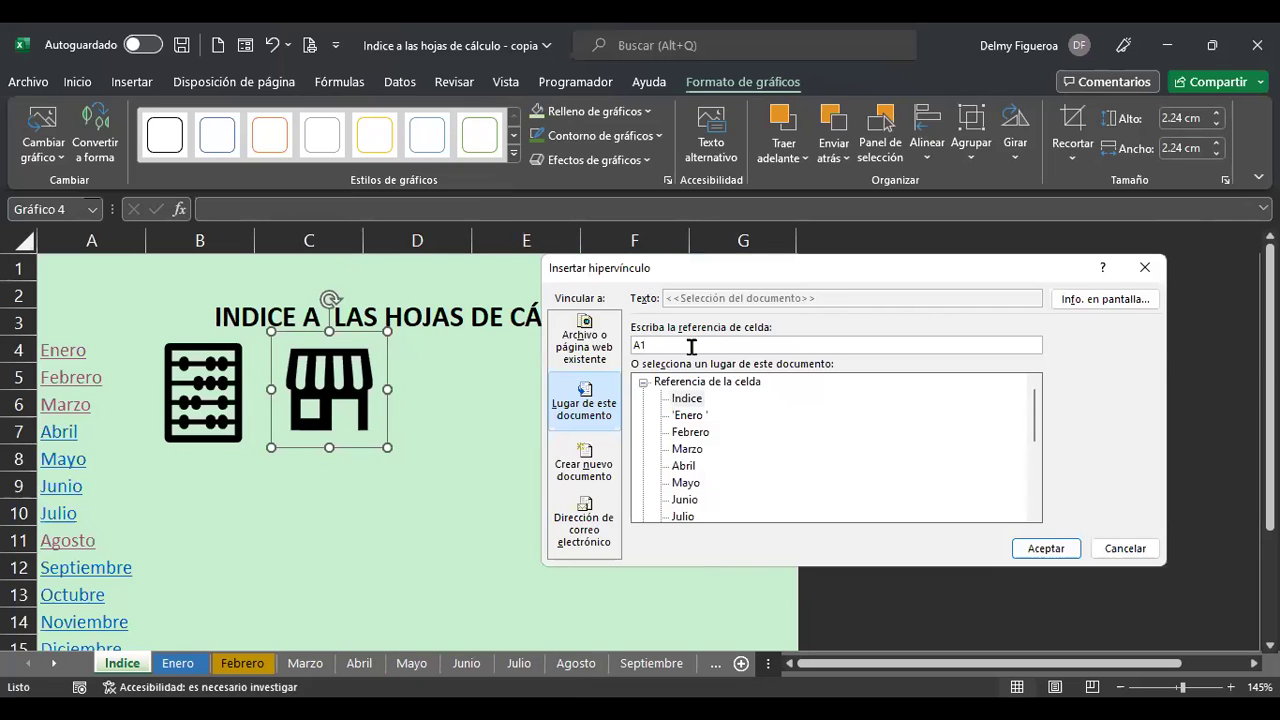
{"action": "scroll", "coordinate": [710, 450], "scroll_direction": "down", "scroll_amount": 4}
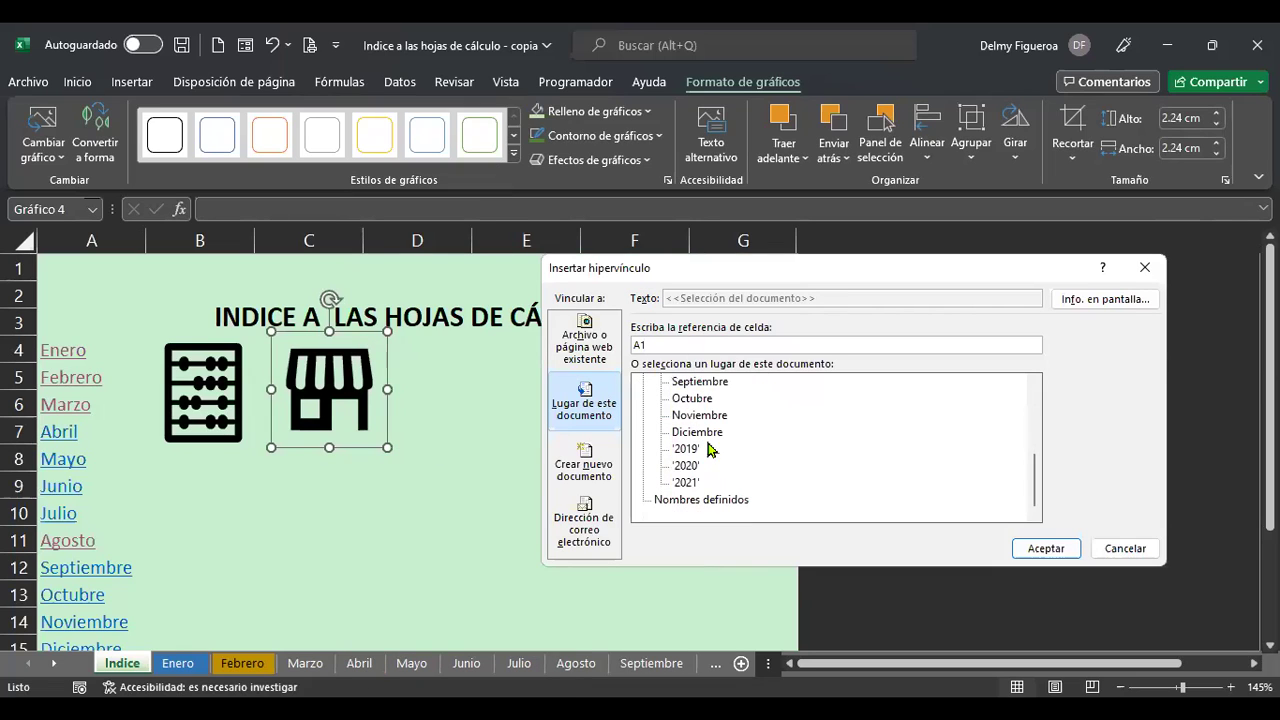
{"action": "left_click", "coordinate": [700, 468]}
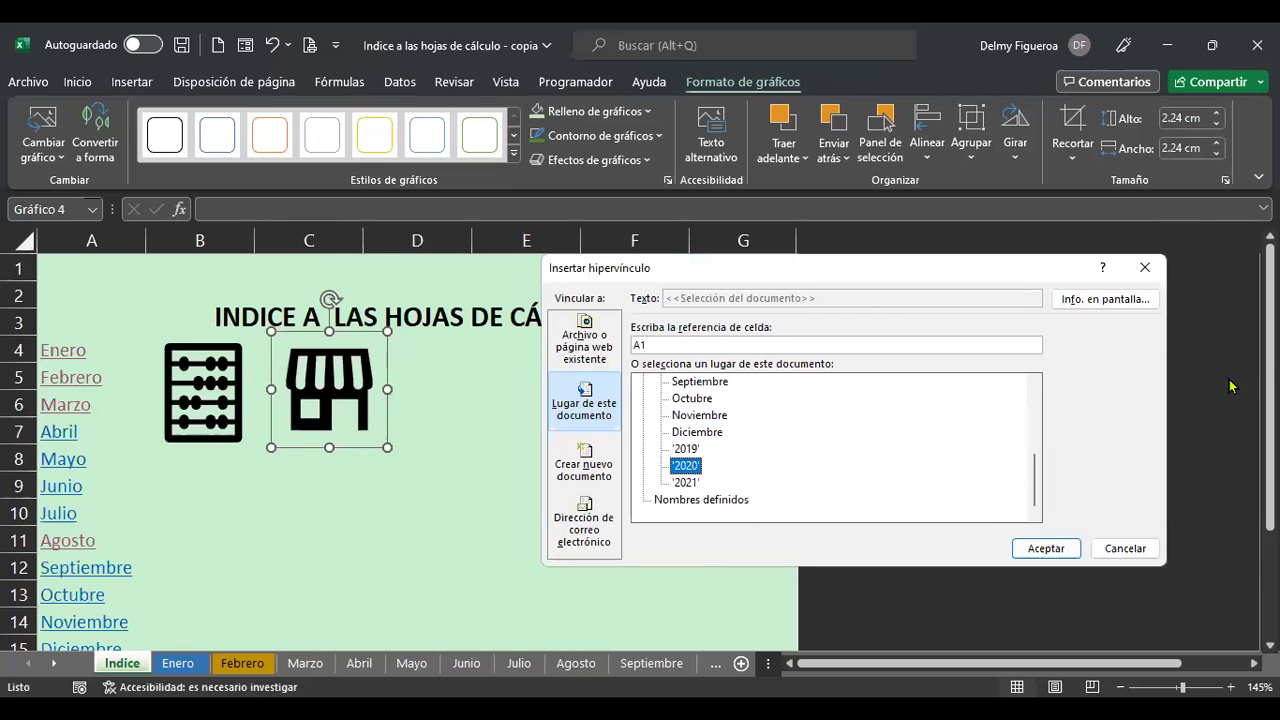
{"action": "left_click", "coordinate": [1108, 305]}
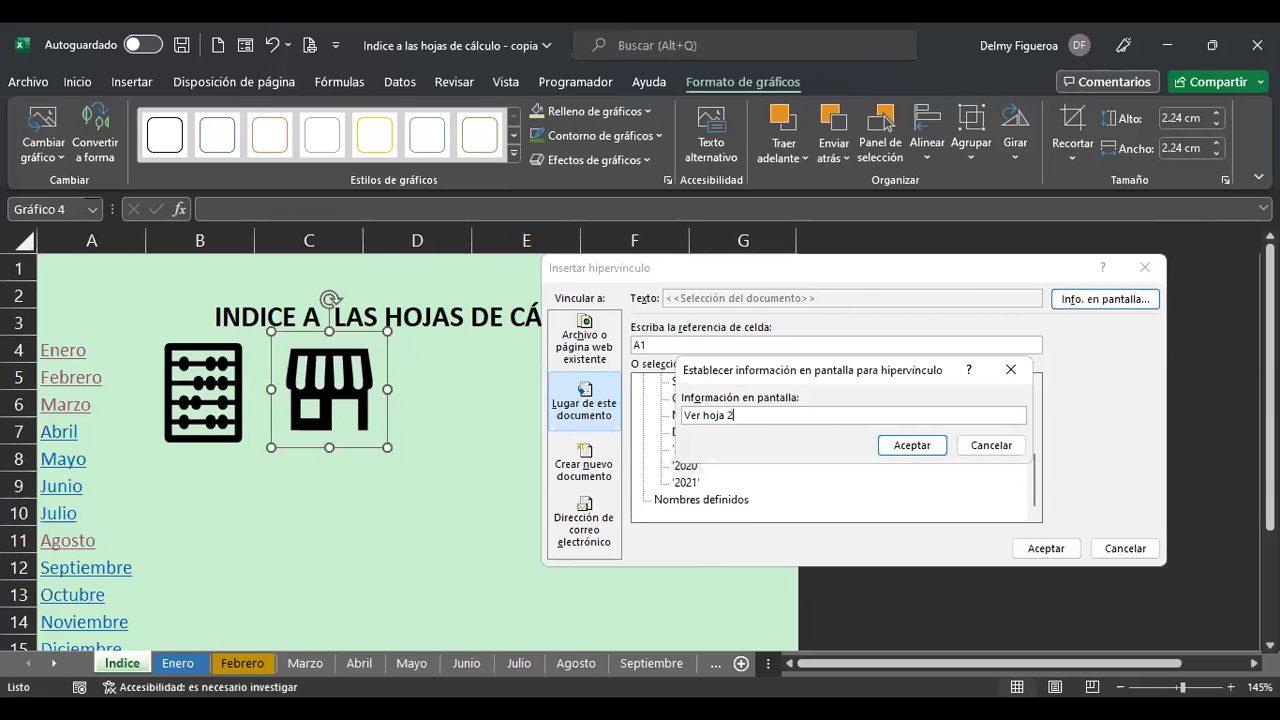
{"action": "left_click", "coordinate": [926, 447]}
{"action": "left_click", "coordinate": [1045, 548]}
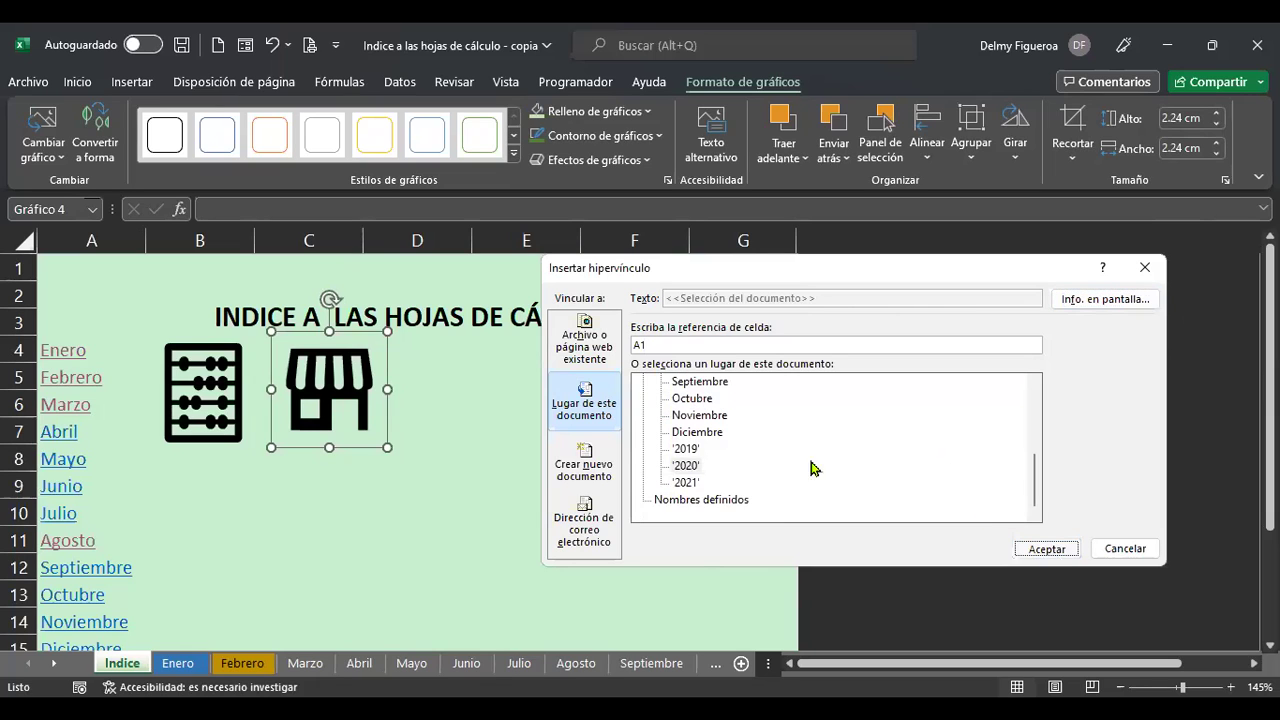
Test the storefront icon's link to the 2020 sheet and enlarge the view of its navigation shapes.
{"action": "left_click", "coordinate": [466, 428]}
{"action": "left_click", "coordinate": [337, 371]}
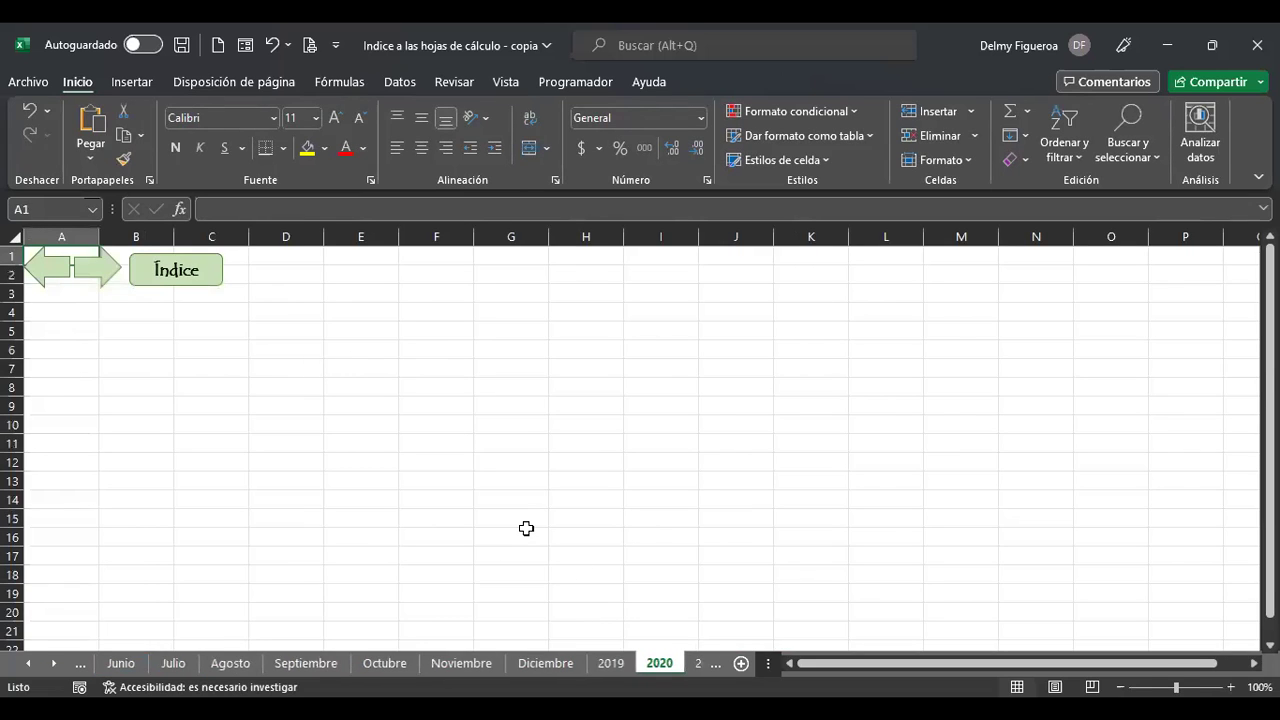
{"action": "scroll", "coordinate": [526, 528], "scroll_direction": "up", "scroll_amount": 3, "text": "ctrl"}
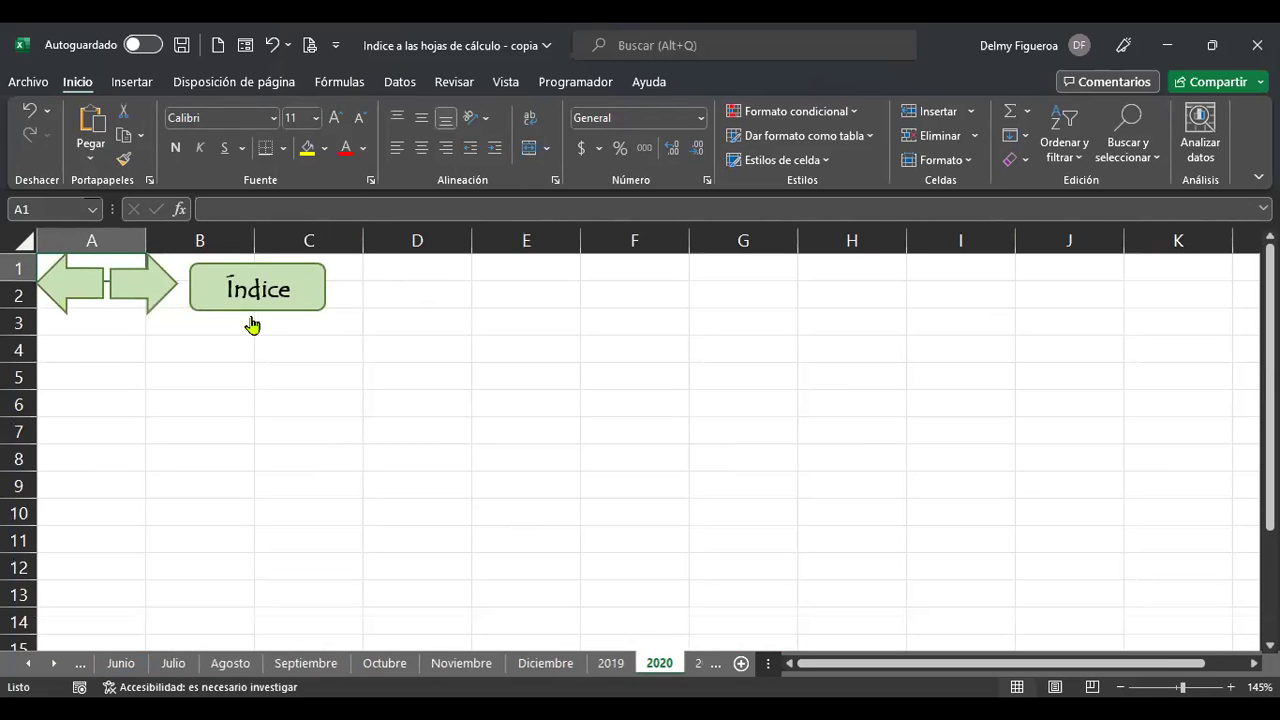
Edit the right-pointing arrow's hyperlink on the 2020 sheet so it targets cell A1 of the 2021 sheet.
{"action": "right_click", "coordinate": [155, 283]}
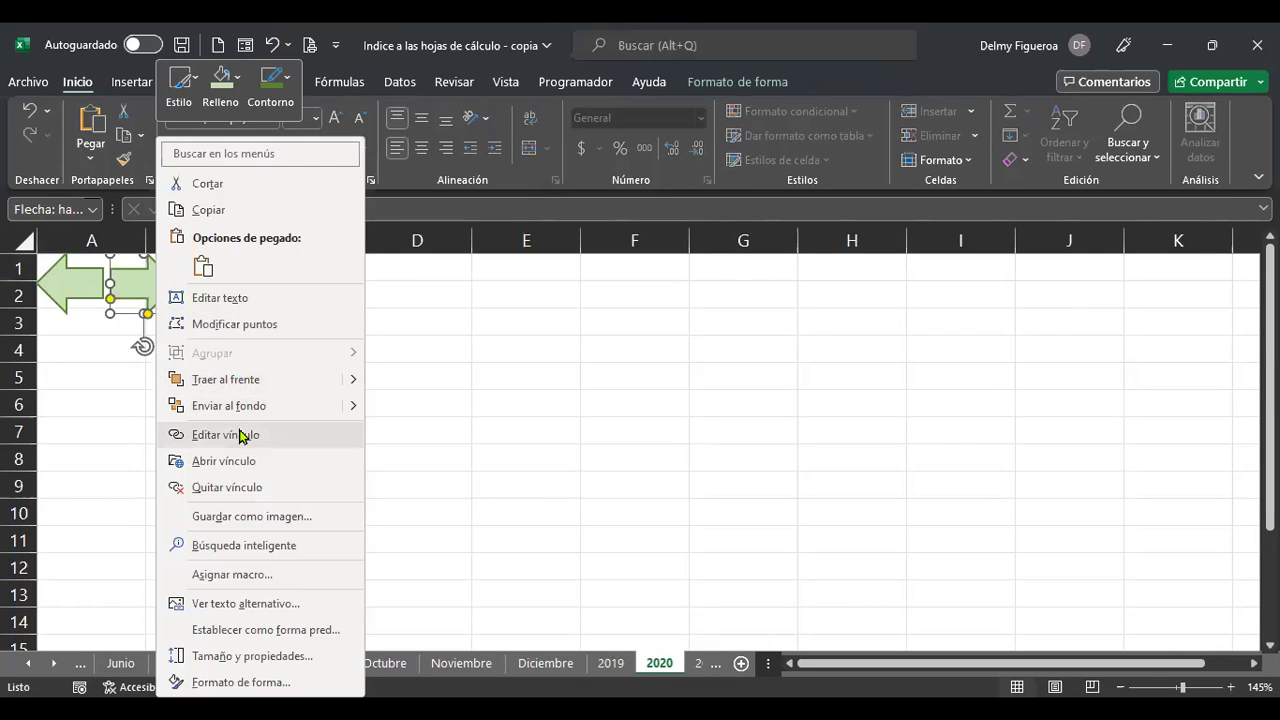
{"action": "key", "text": "Return"}
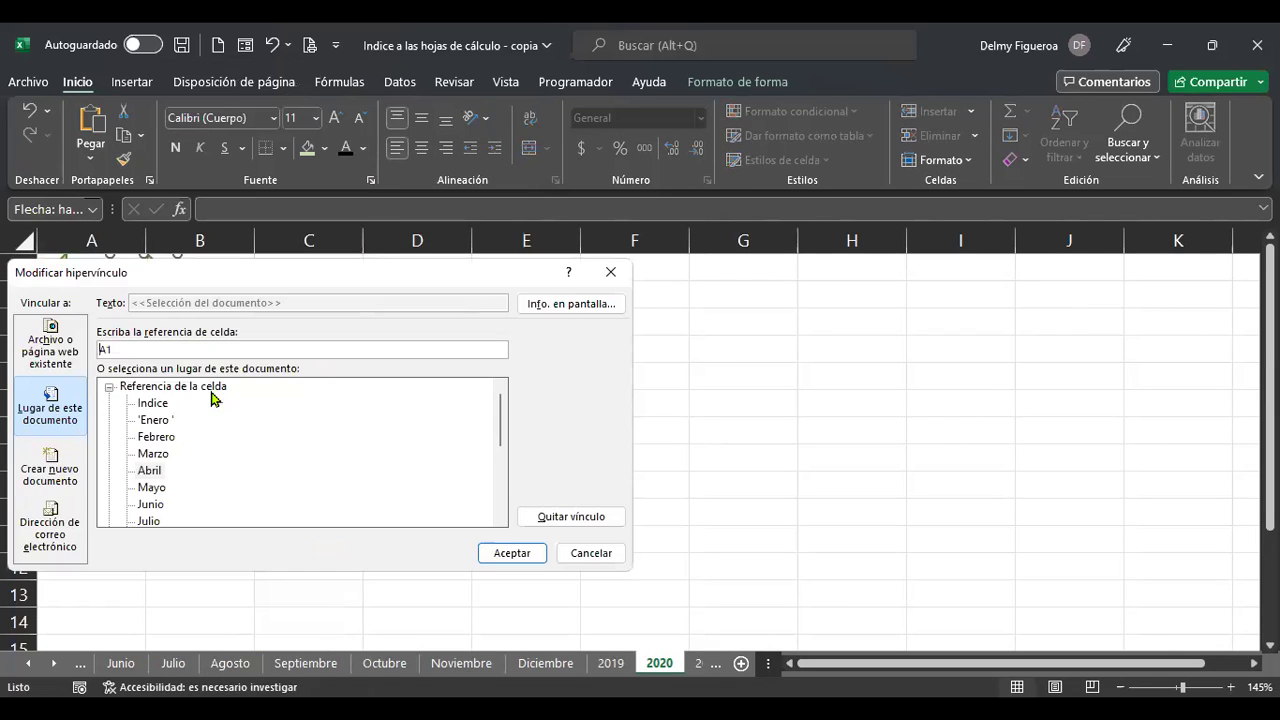
{"action": "scroll", "coordinate": [171, 477], "scroll_direction": "down", "scroll_amount": 3}
{"action": "left_click", "coordinate": [155, 470]}
{"action": "left_click", "coordinate": [153, 486]}
{"action": "left_click", "coordinate": [510, 553]}
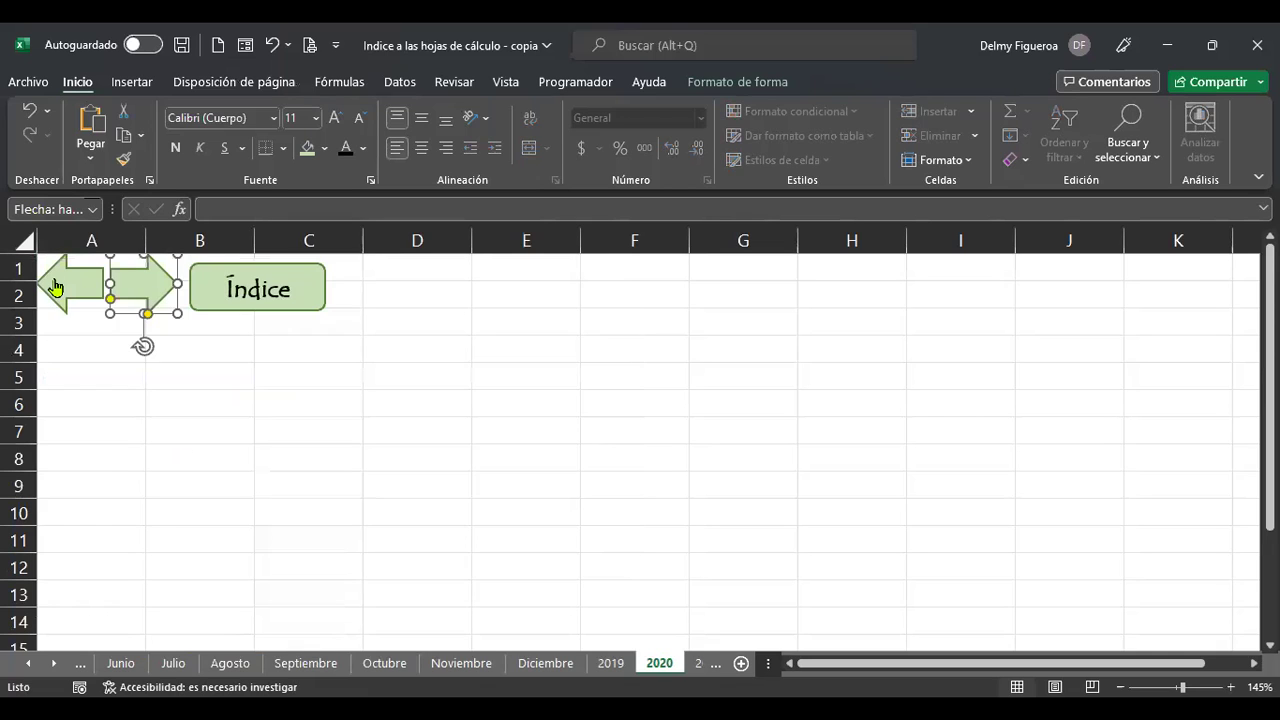
Edit the left-pointing arrow's hyperlink on the 2020 sheet so it targets cell A1 of the 2019 sheet.
{"action": "right_click", "coordinate": [53, 277]}
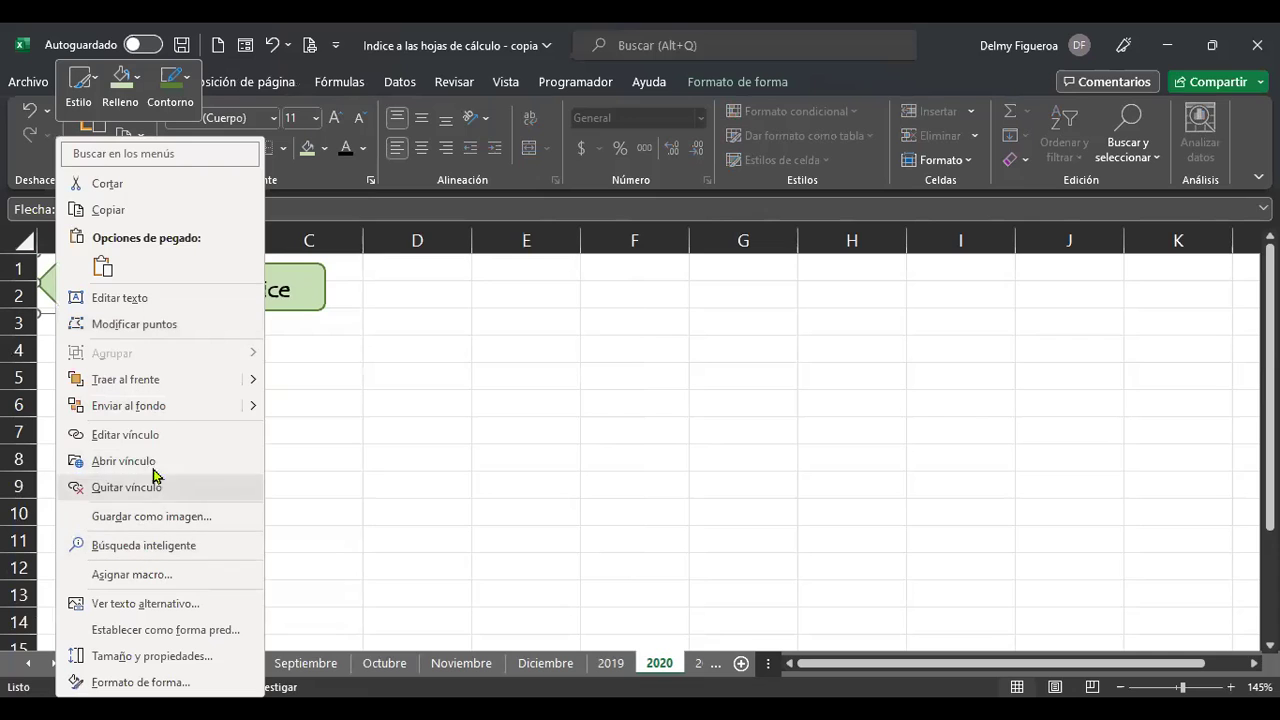
{"action": "left_click", "coordinate": [125, 434]}
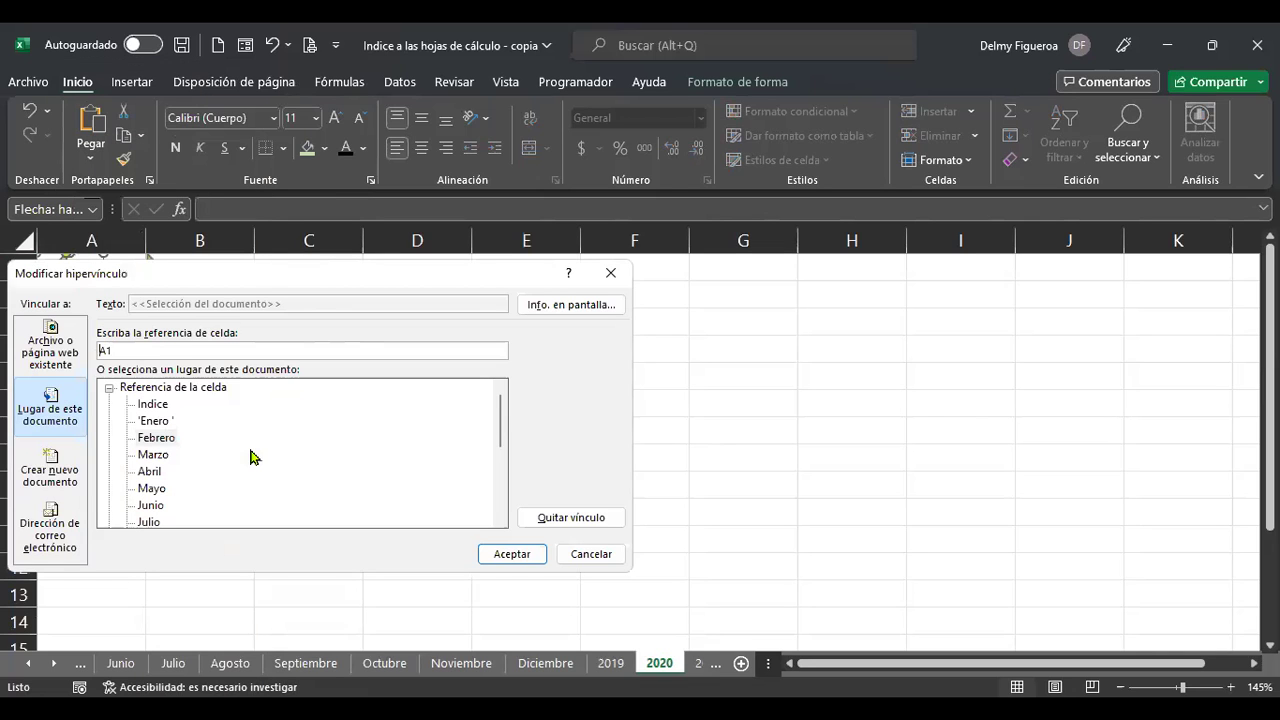
{"action": "scroll", "coordinate": [230, 455], "scroll_direction": "down", "scroll_amount": 3}
{"action": "left_click", "coordinate": [152, 454]}
{"action": "left_click", "coordinate": [527, 553]}
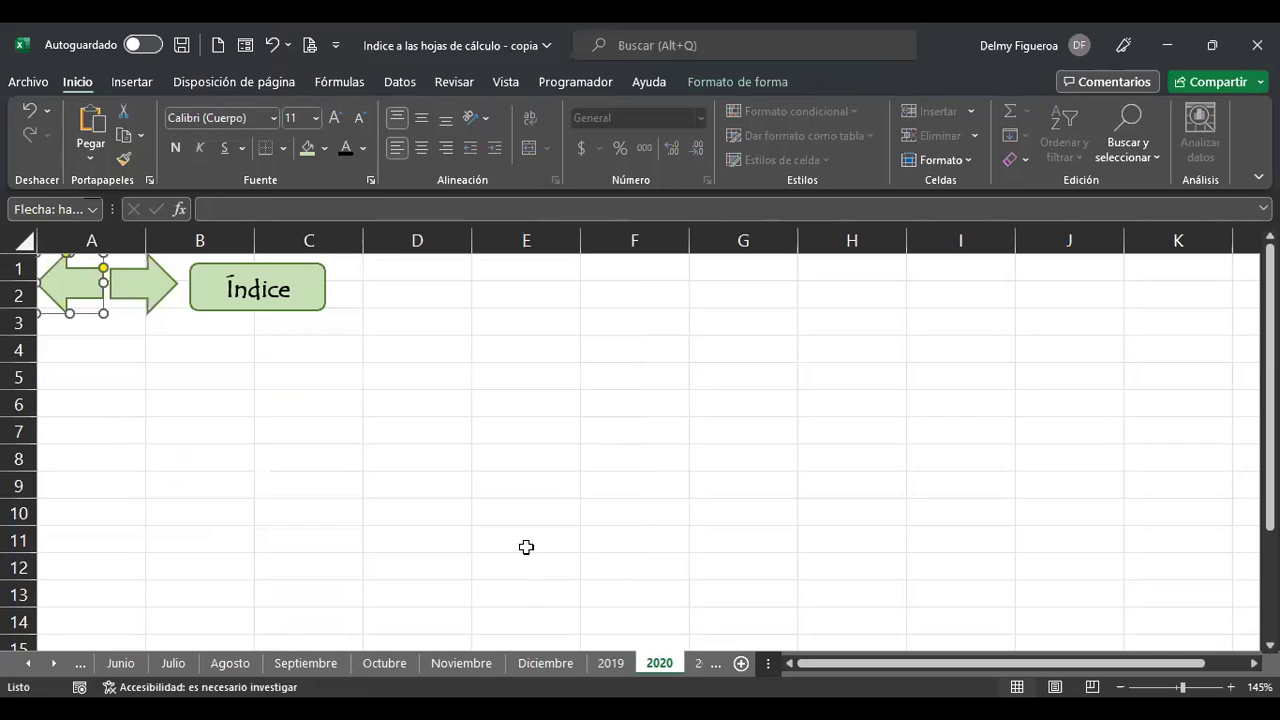
Deselect the arrow and test the left-pointing arrow's link from the 2020 sheet to the 2019 sheet.
{"action": "left_click", "coordinate": [509, 512]}
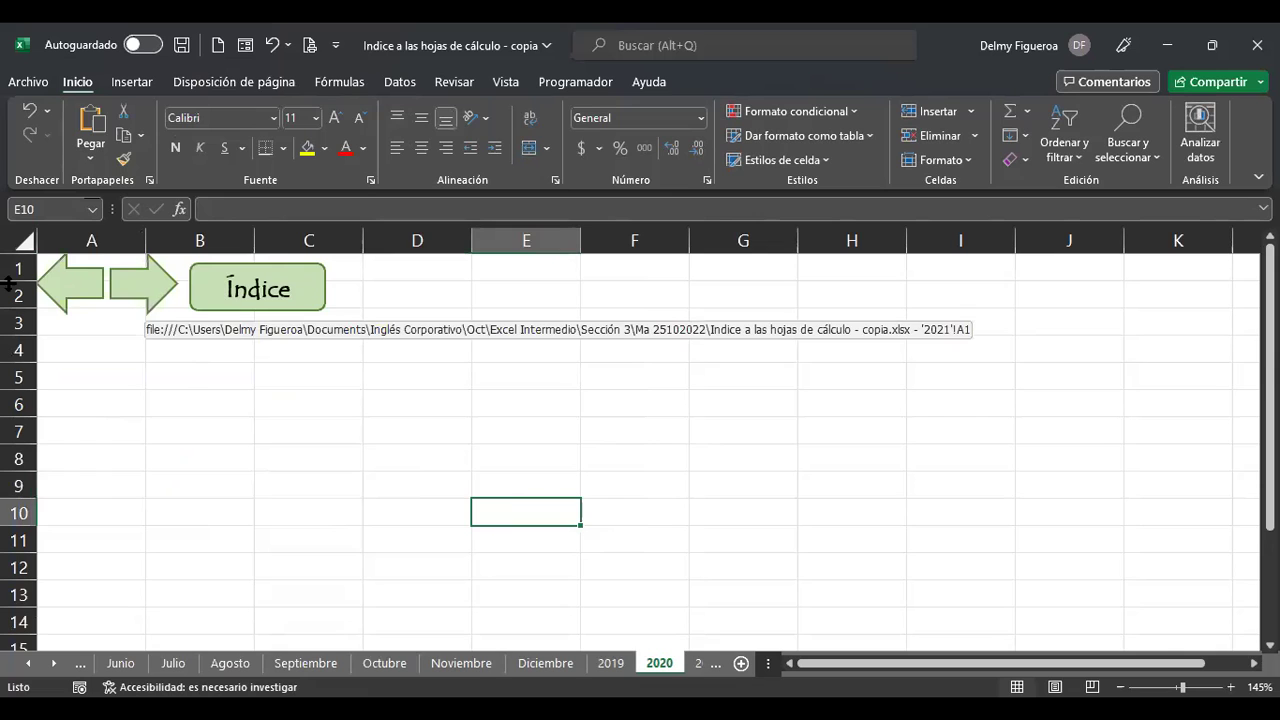
{"action": "left_click", "coordinate": [69, 294]}
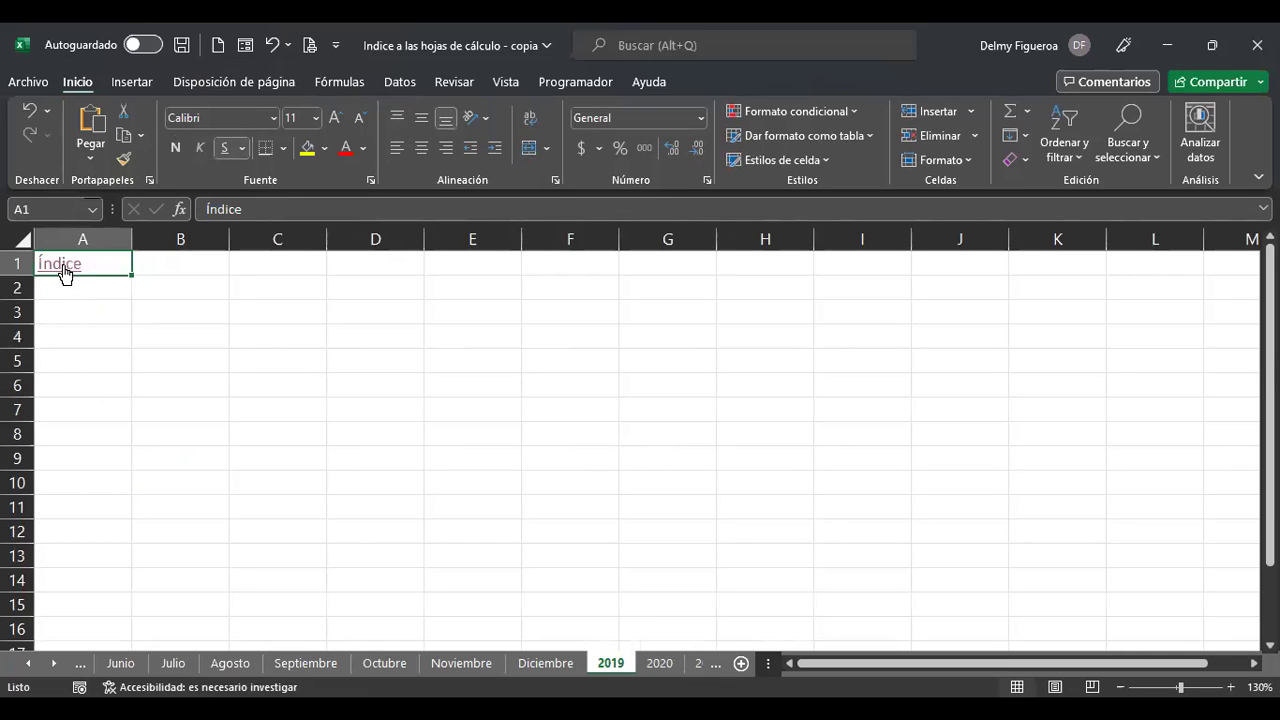